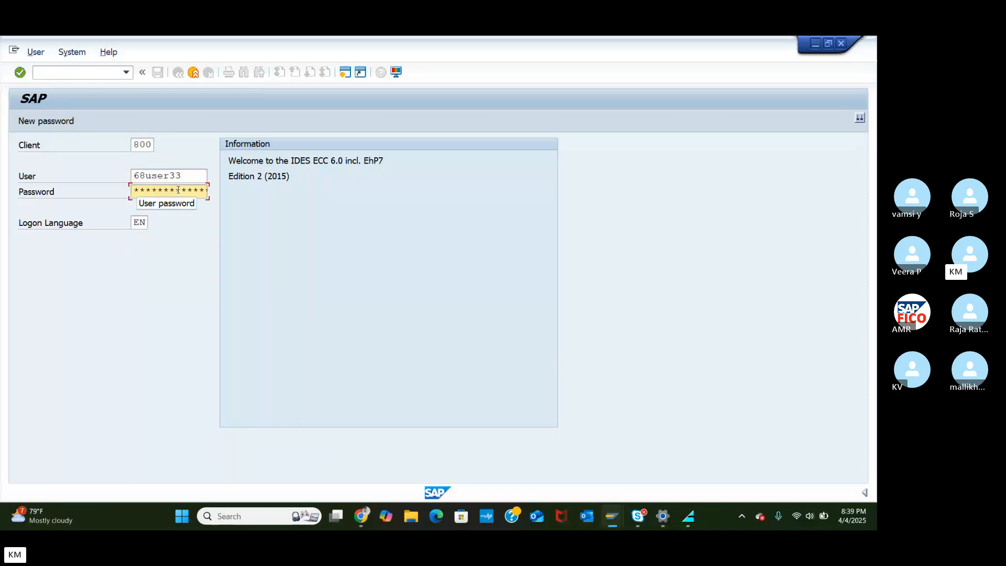
Step: Enter the account password for client 800 and log on to SAP
type("*")
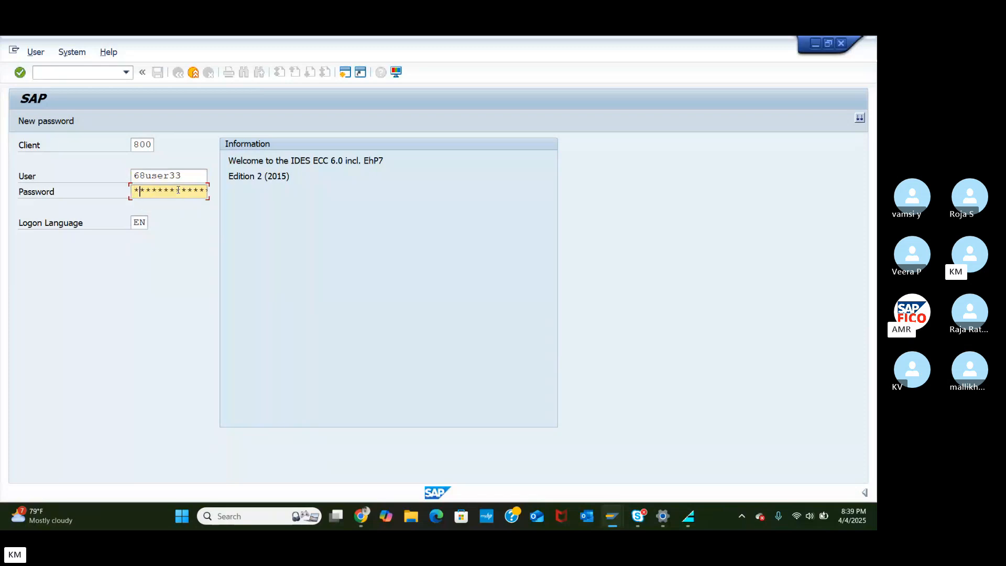
type("**")
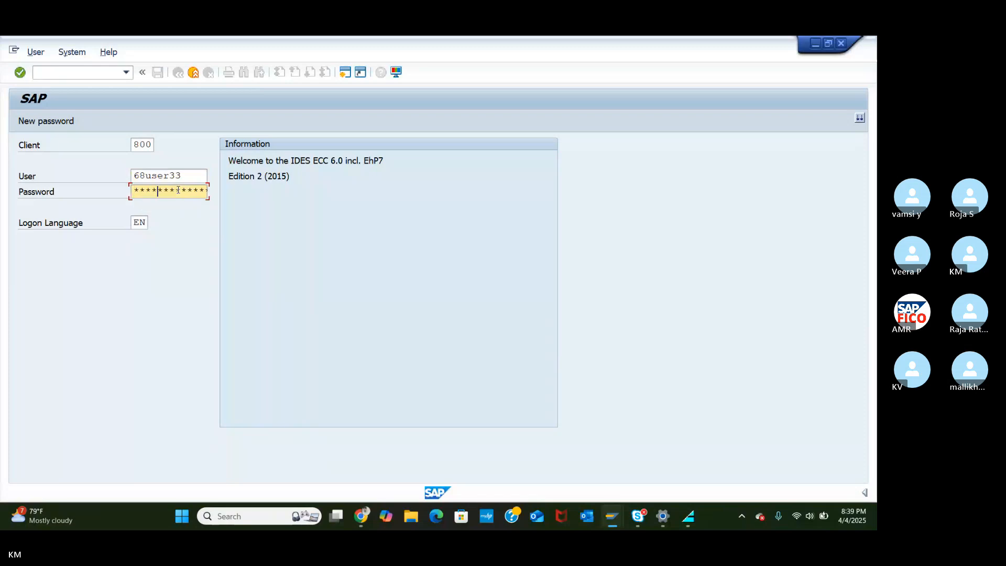
type("******")
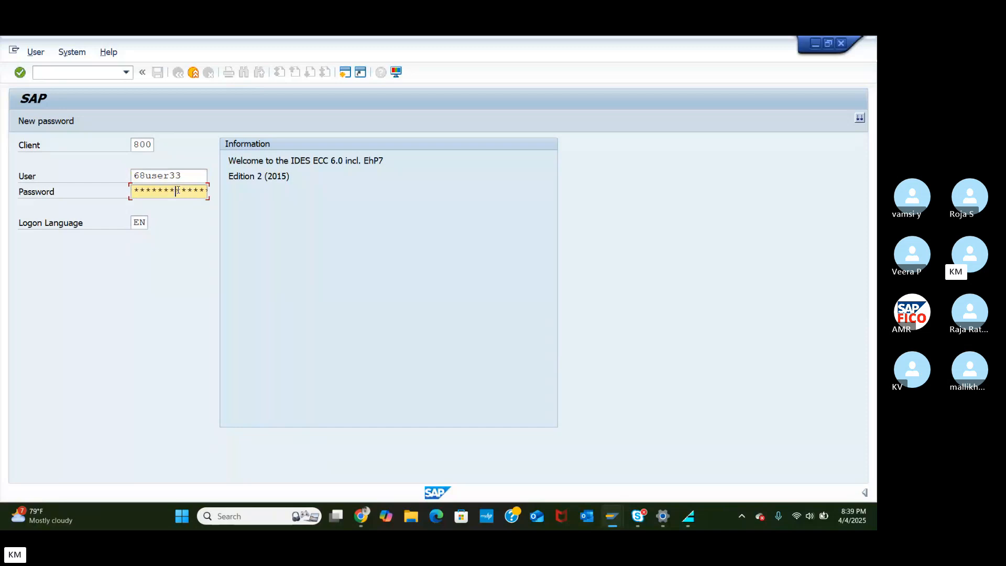
key("Return")
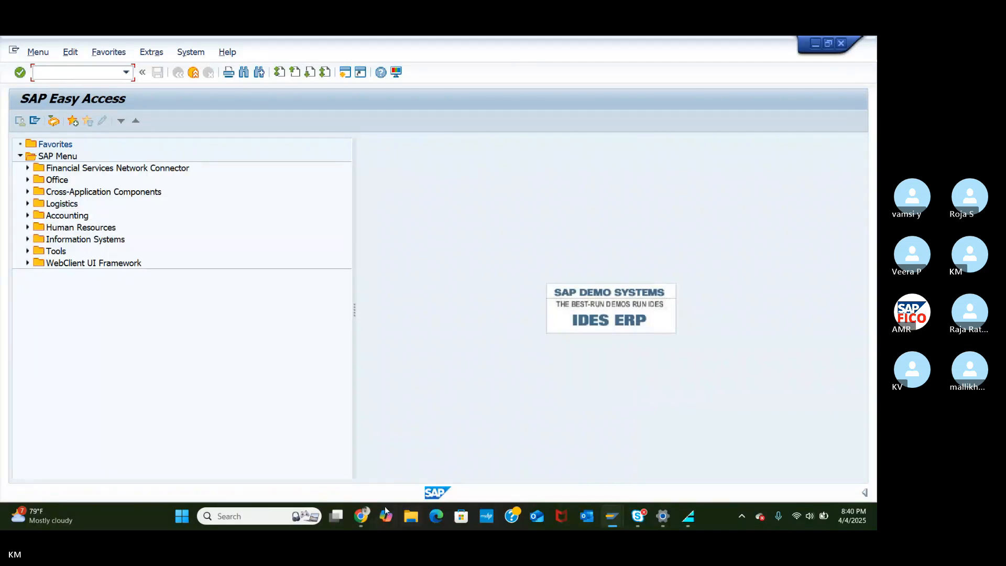
Step: Check the vendor realized gain and loss checklist in the Skype window in Chrome and return to SAP
left_click(361, 516)
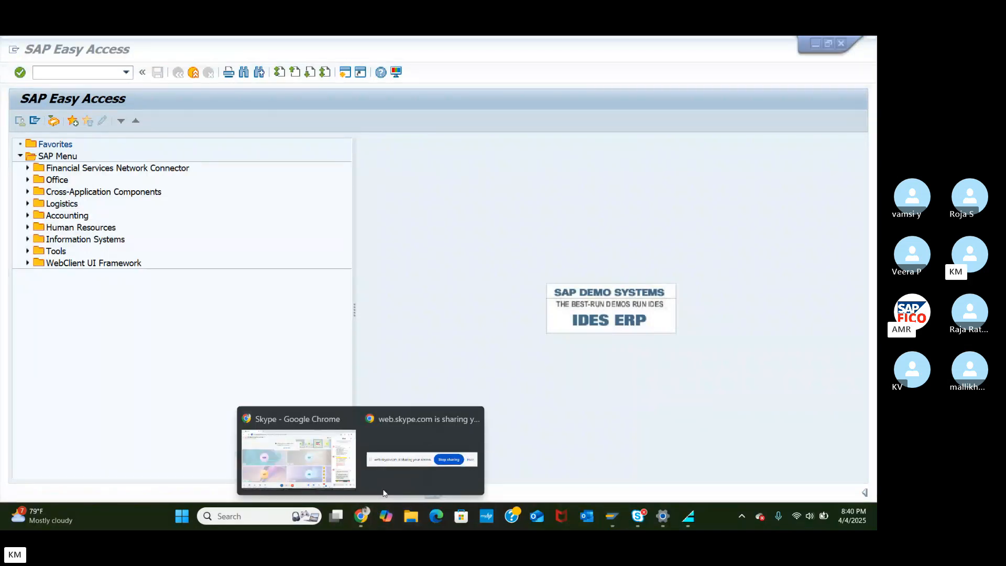
left_click(341, 462)
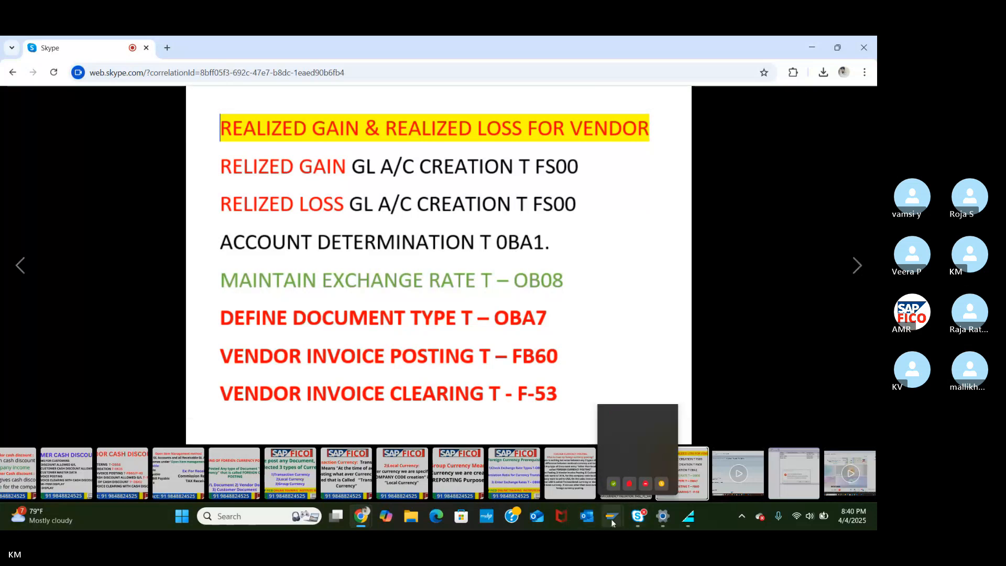
left_click(647, 455)
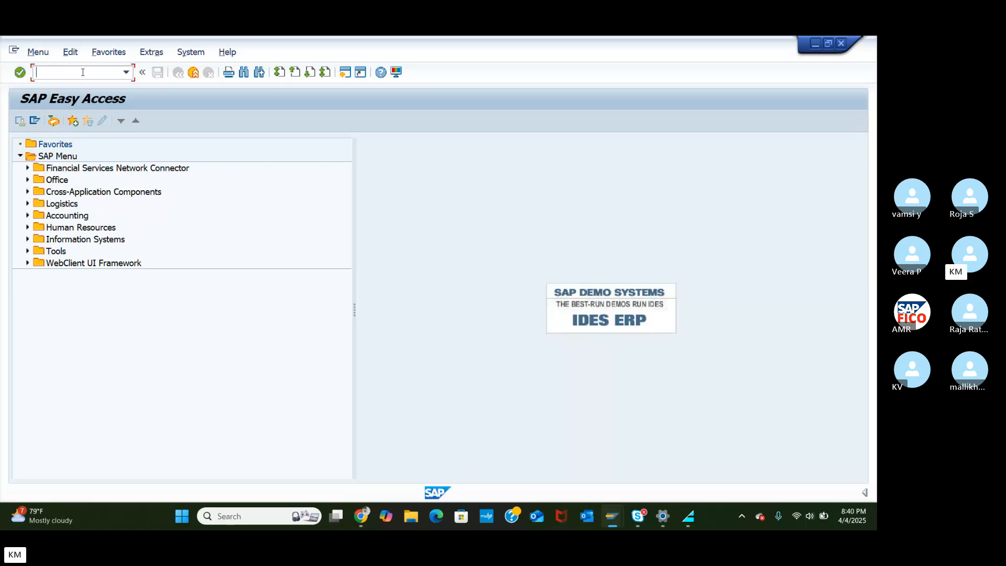
Step: Run transaction FS00 and review the REALIZED GAIN account under OTHER INCOME GROUP, including its control data and create/bank/interest settings
type("fs00")
key("Return")
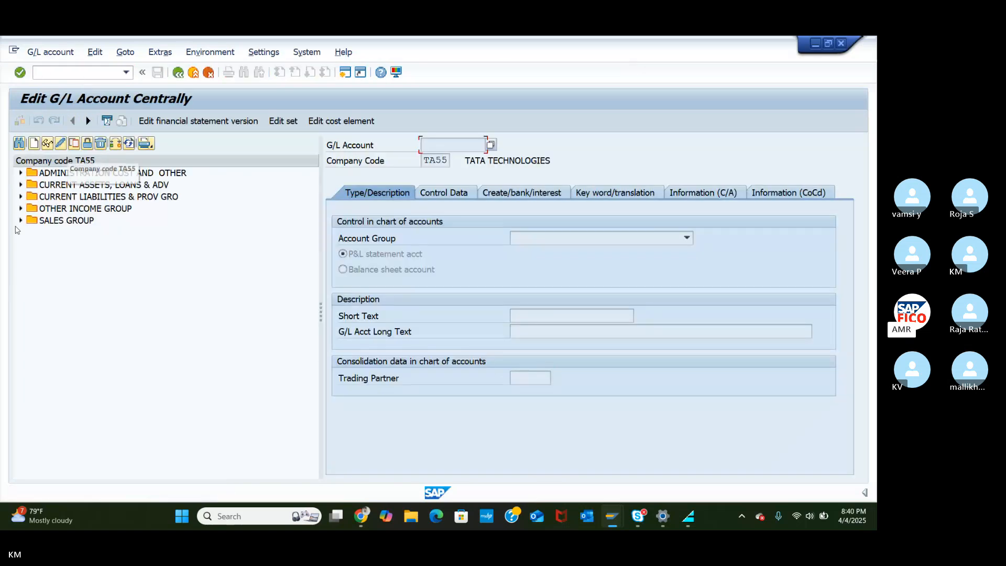
left_click(21, 184)
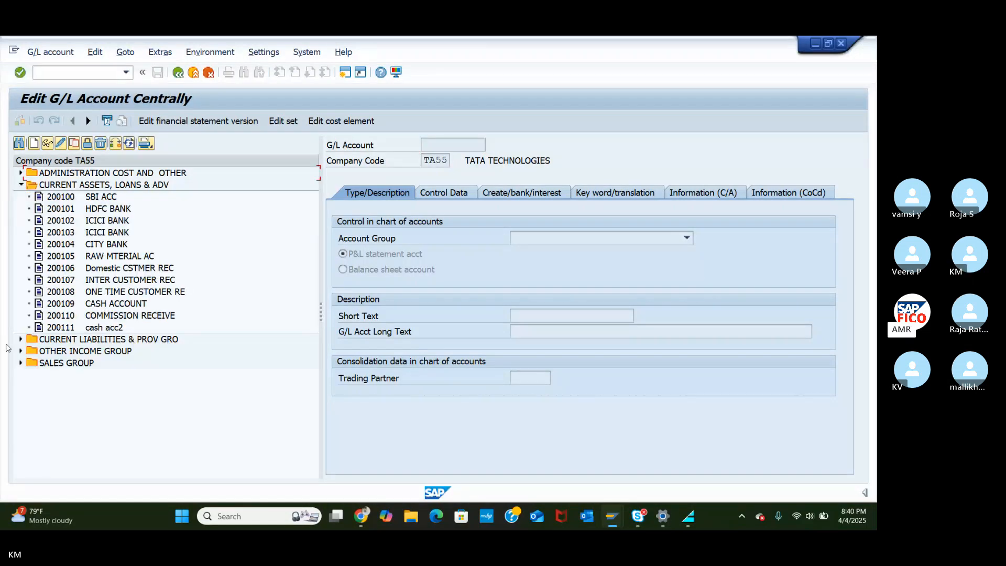
left_click(20, 350)
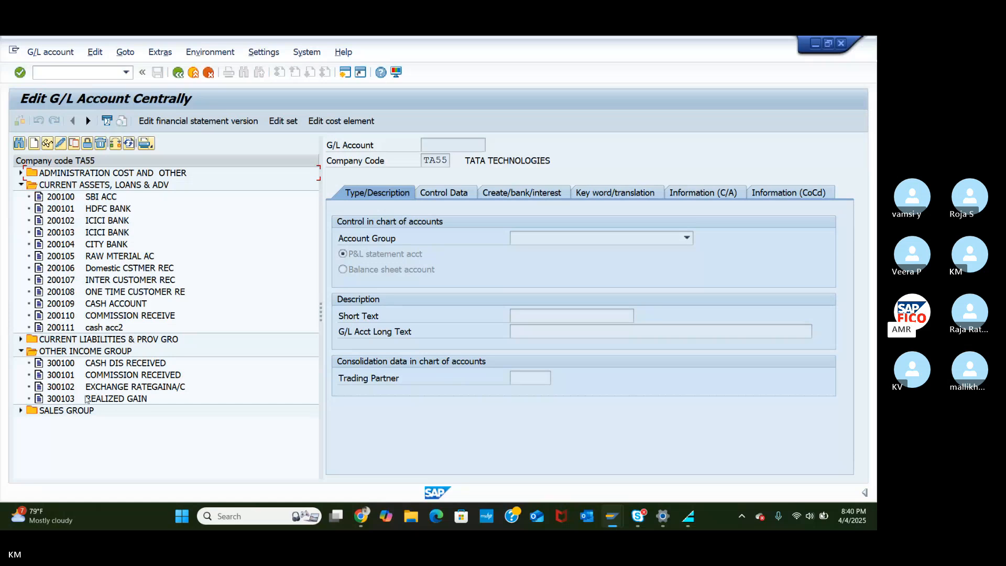
left_click(54, 400)
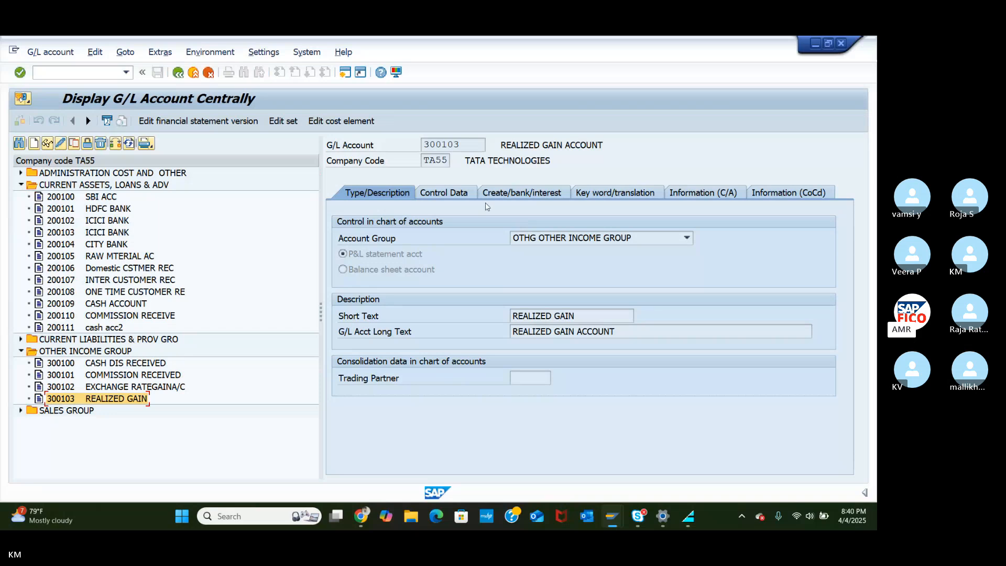
left_click(445, 194)
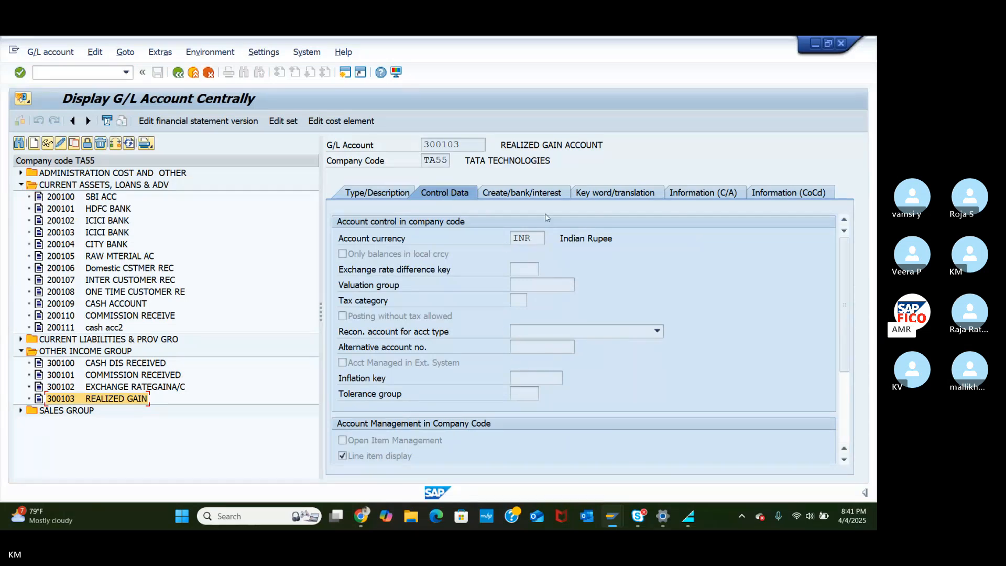
left_click(523, 197)
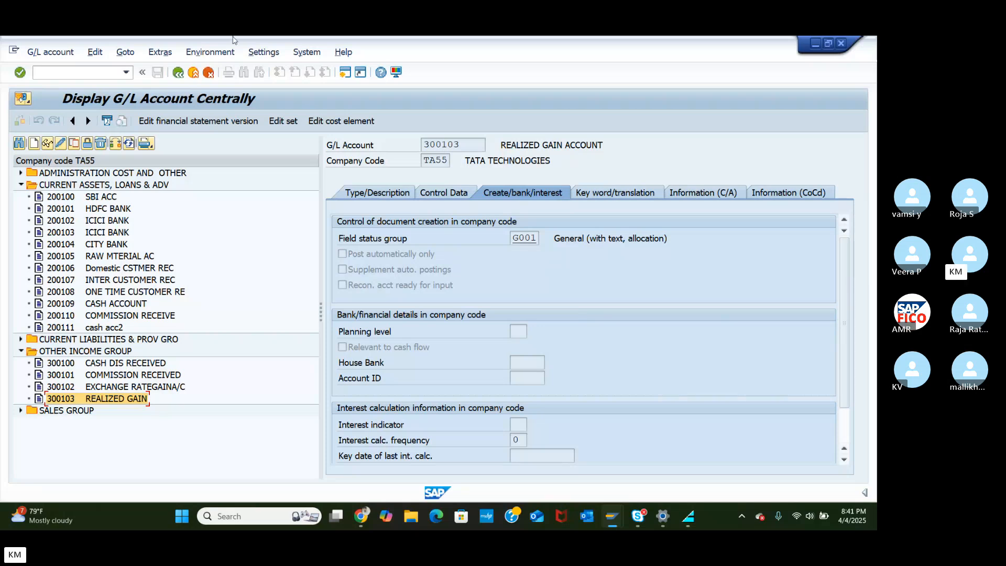
Step: Expand the administration cost and current liabilities groups in the G/L account tree and examine their accounts
left_click(21, 173)
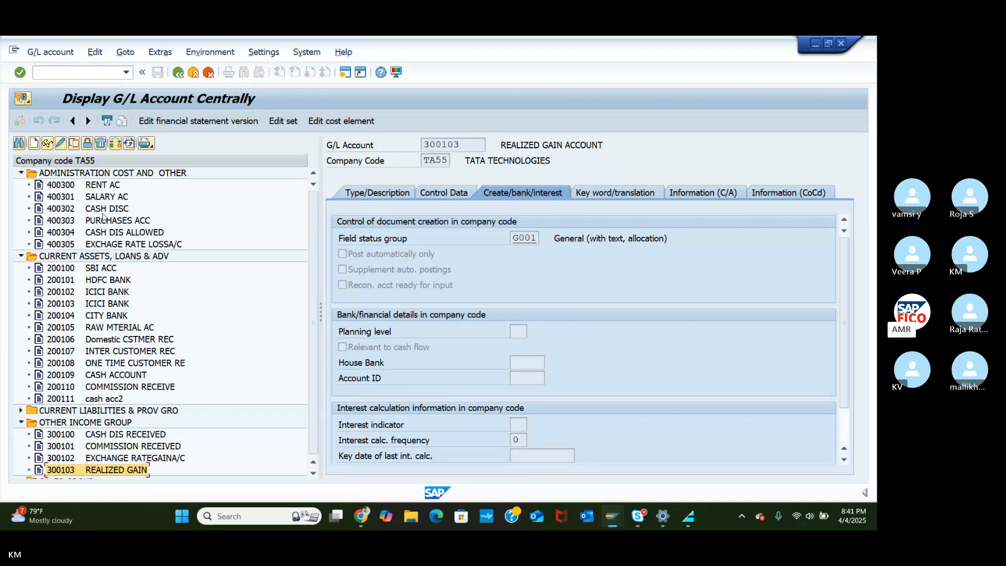
scroll(102, 262, "down", 1)
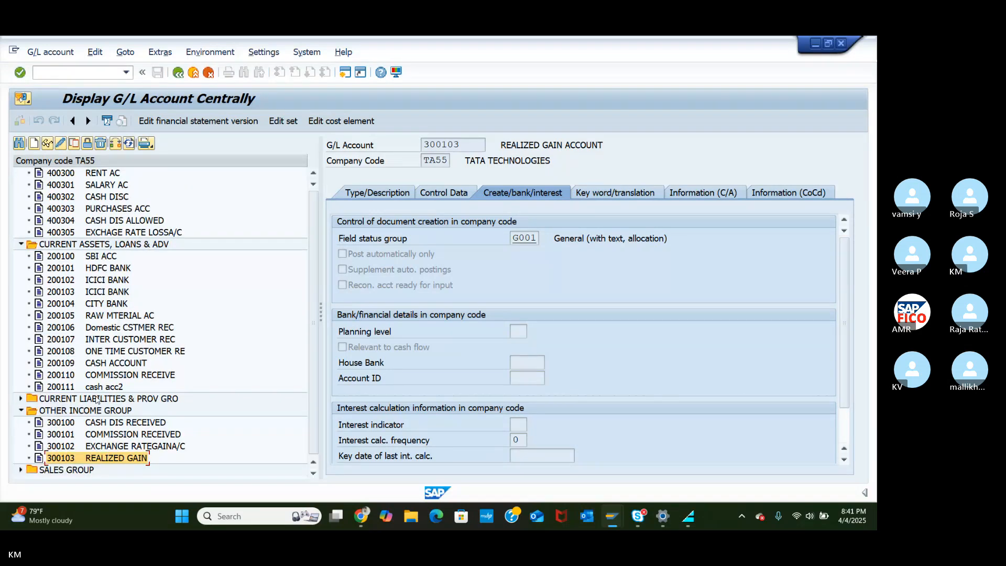
left_click(21, 398)
scroll(99, 416, "down", 4)
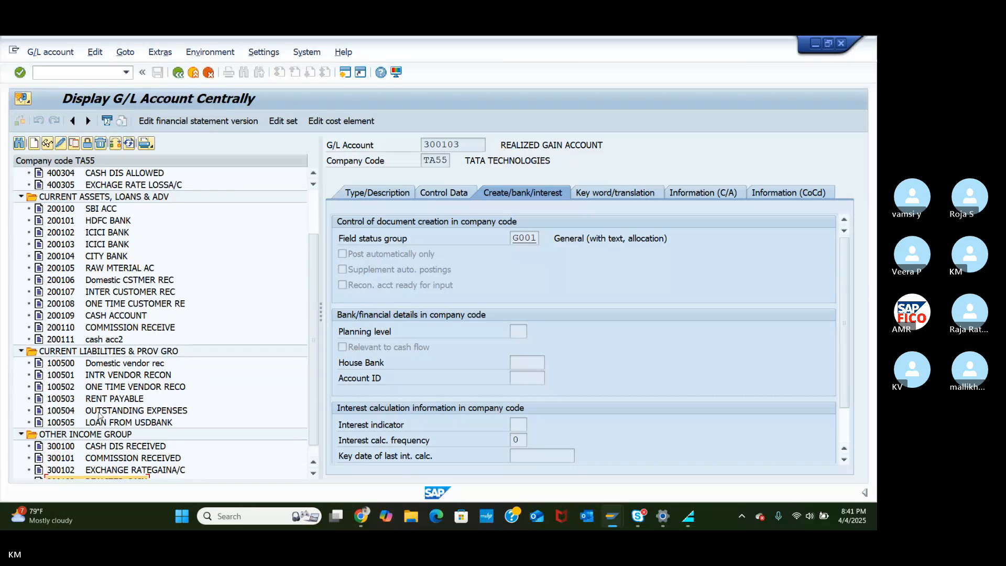
scroll(100, 415, "down", 2)
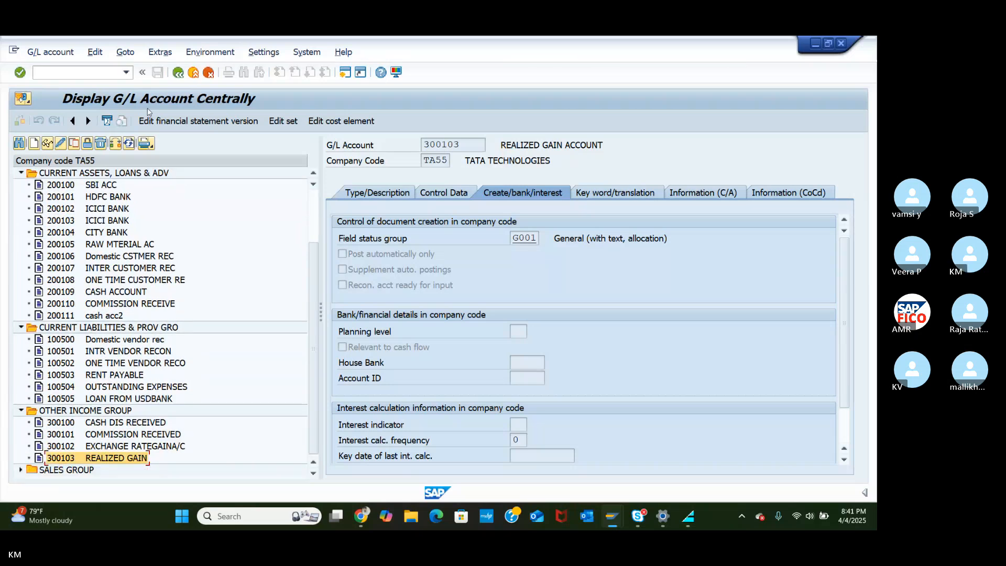
Step: Open a new SAP session and run transaction OBD4 for G/L account groups
left_click(346, 75)
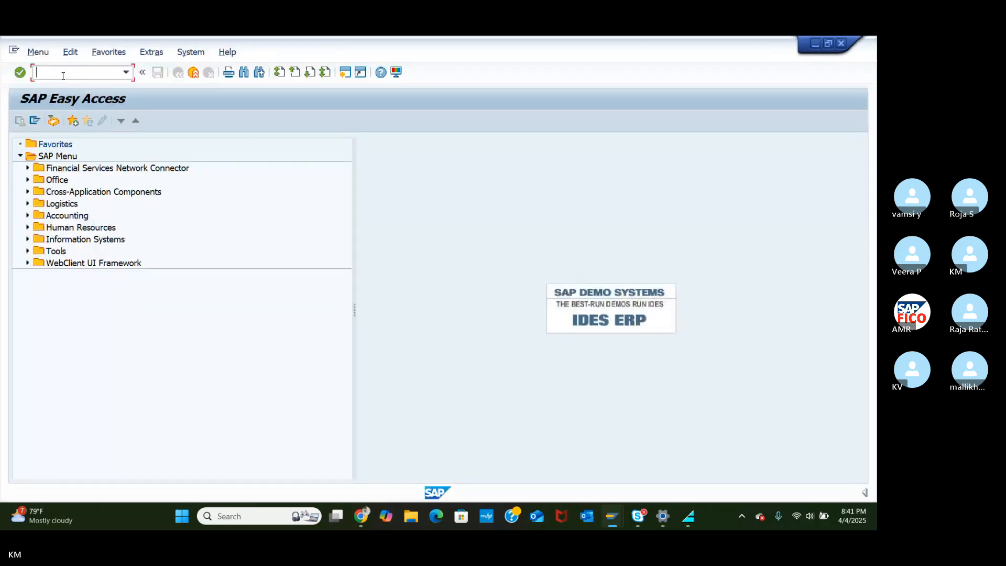
type("obd4")
key("Return")
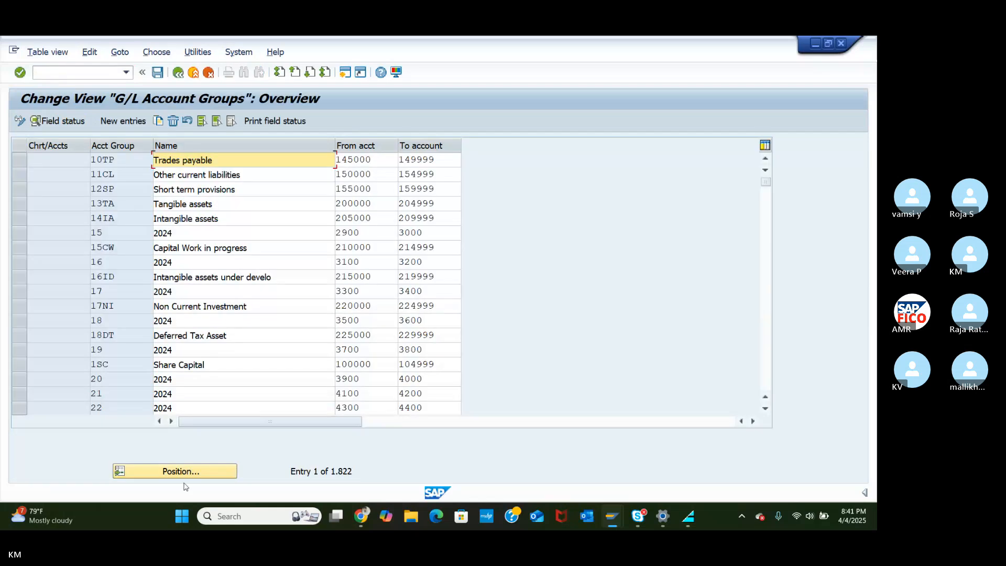
Step: Position the G/L account groups list at chart of accounts TAOC and examine its groups and number ranges
left_click(182, 472)
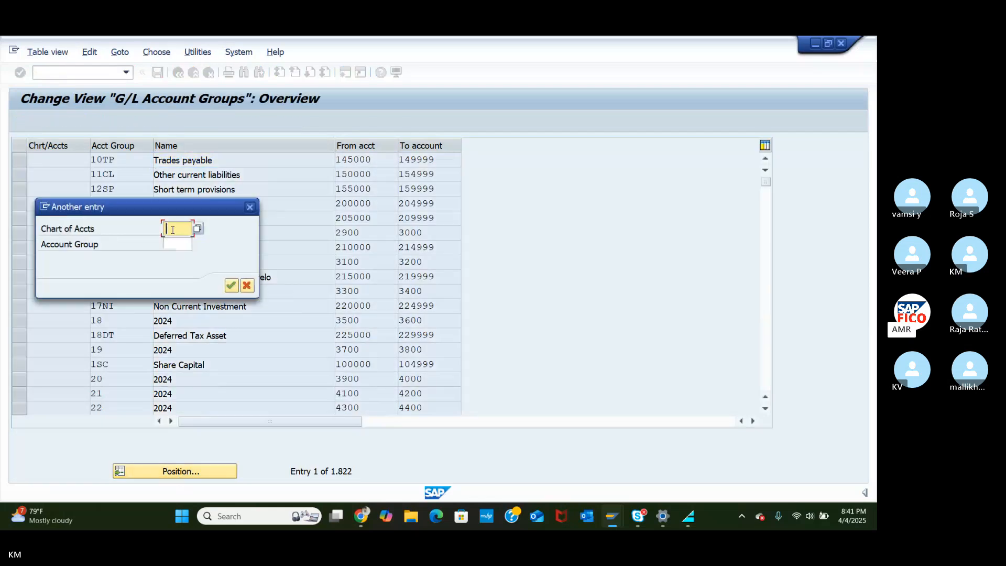
type("ta0c")
key("BackSpace")
key("BackSpace")
type("p")
key("BackSpace")
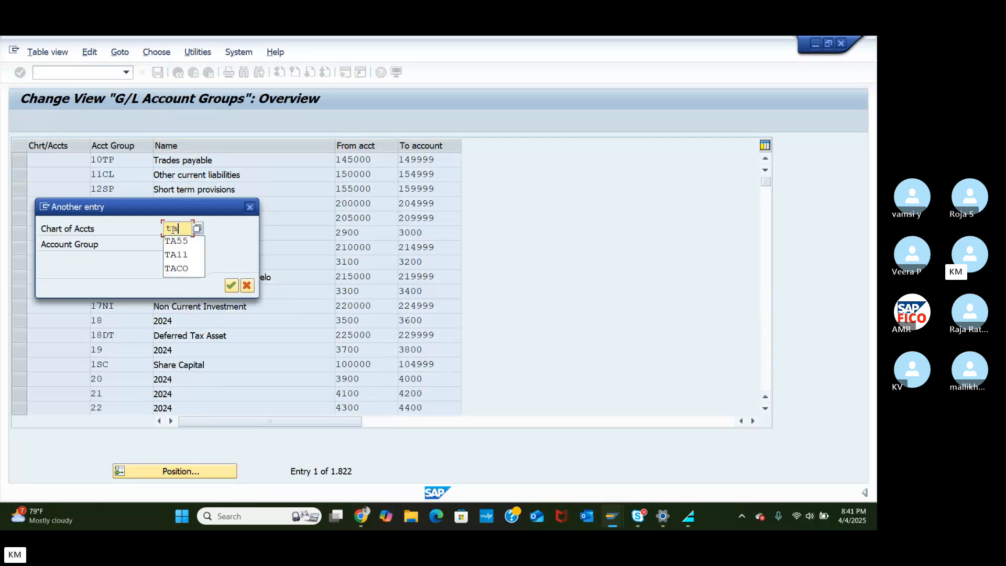
type("o")
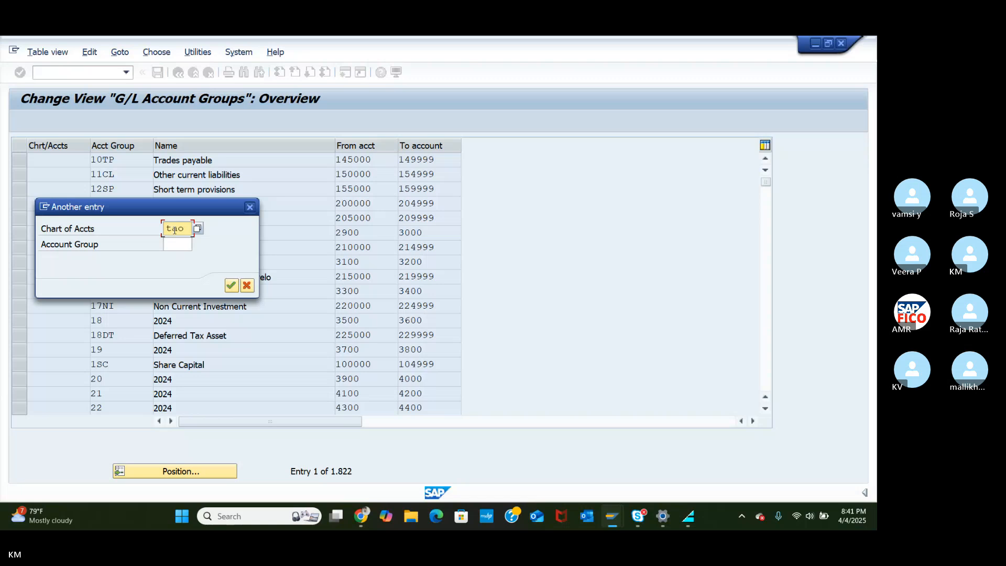
type("c")
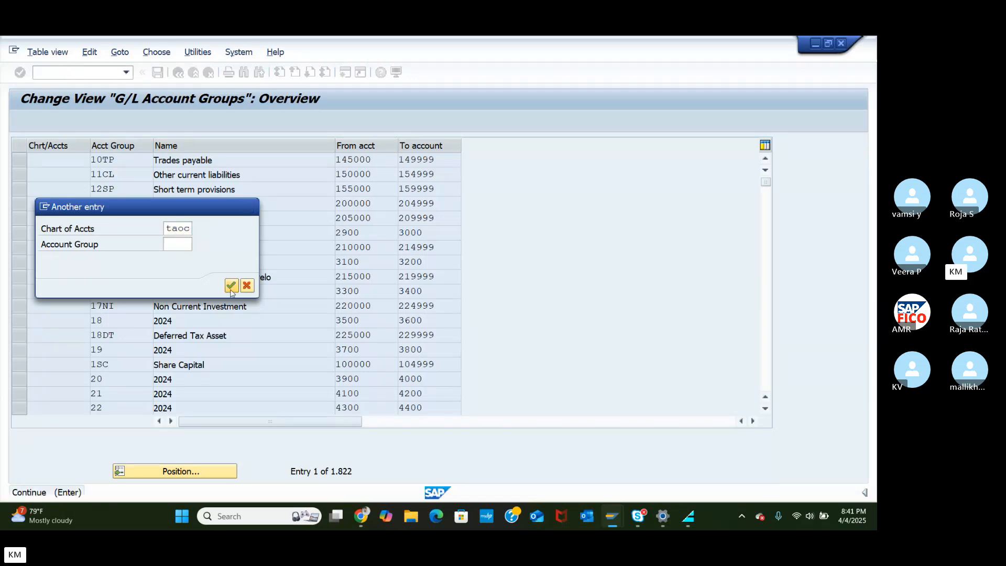
left_click(230, 286)
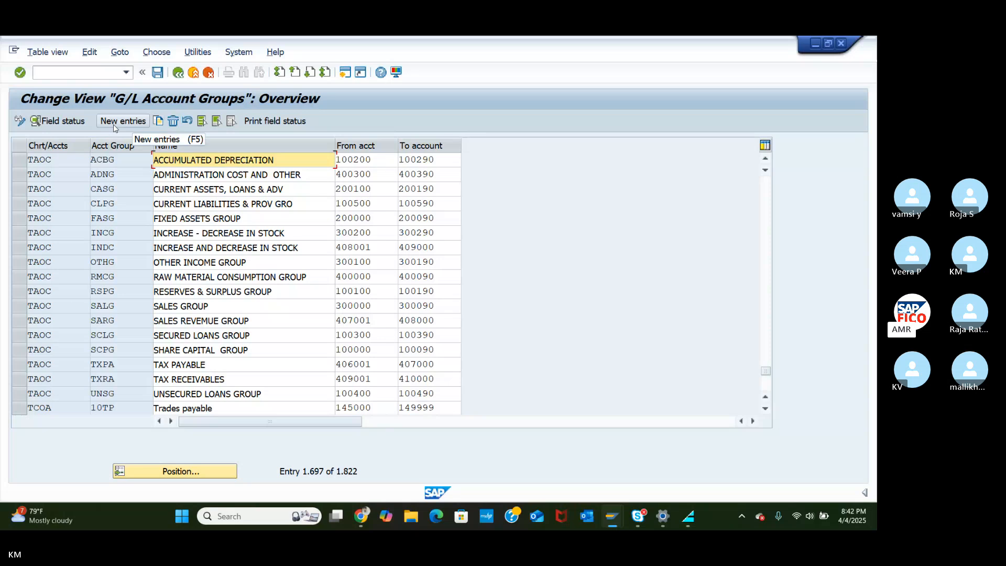
scroll(154, 265, "down", 1)
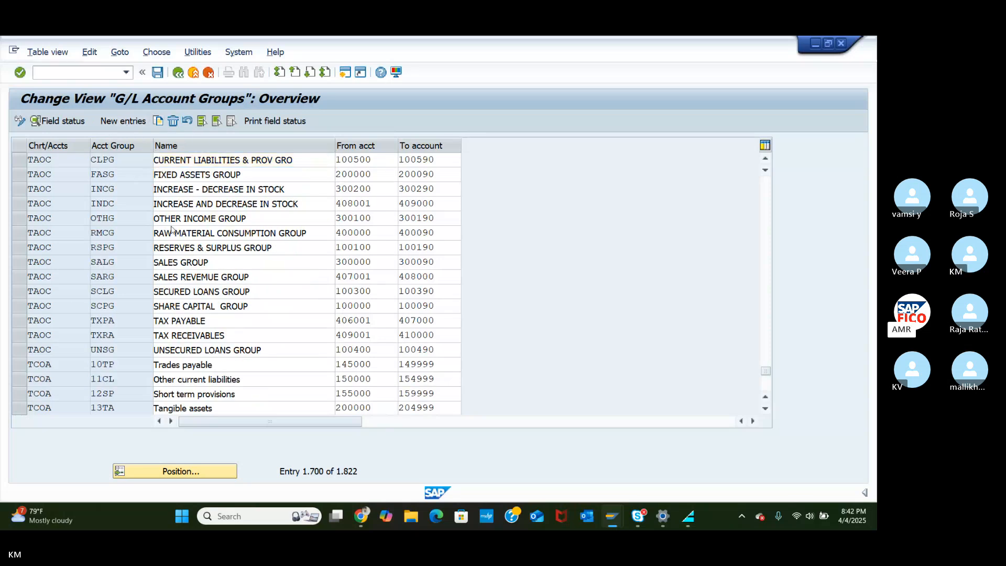
scroll(172, 226, "up", 1)
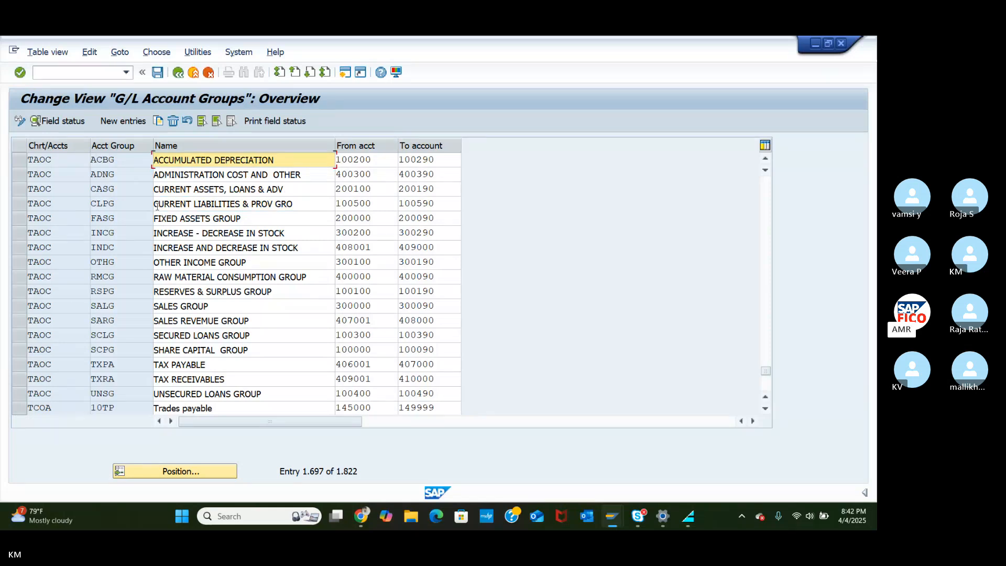
Step: Mute the microphone in the Skype call in Chrome and return to the SAP G/L account groups window
left_click(360, 521)
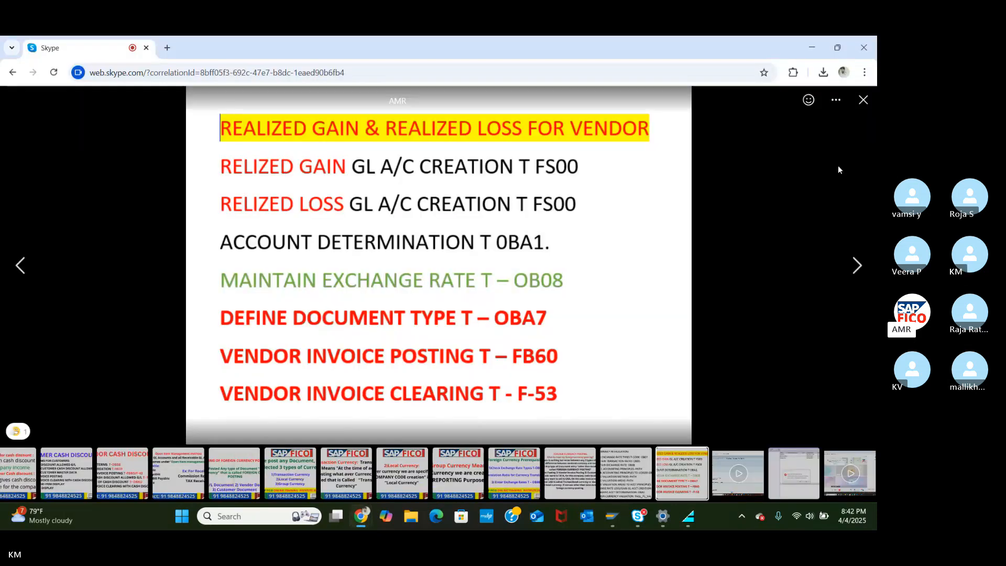
left_click(863, 100)
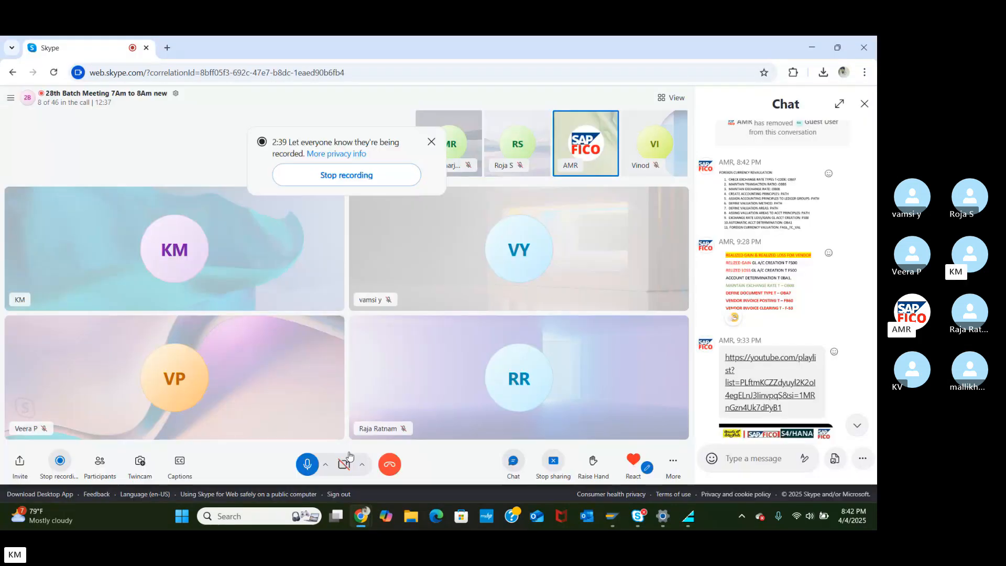
left_click(307, 471)
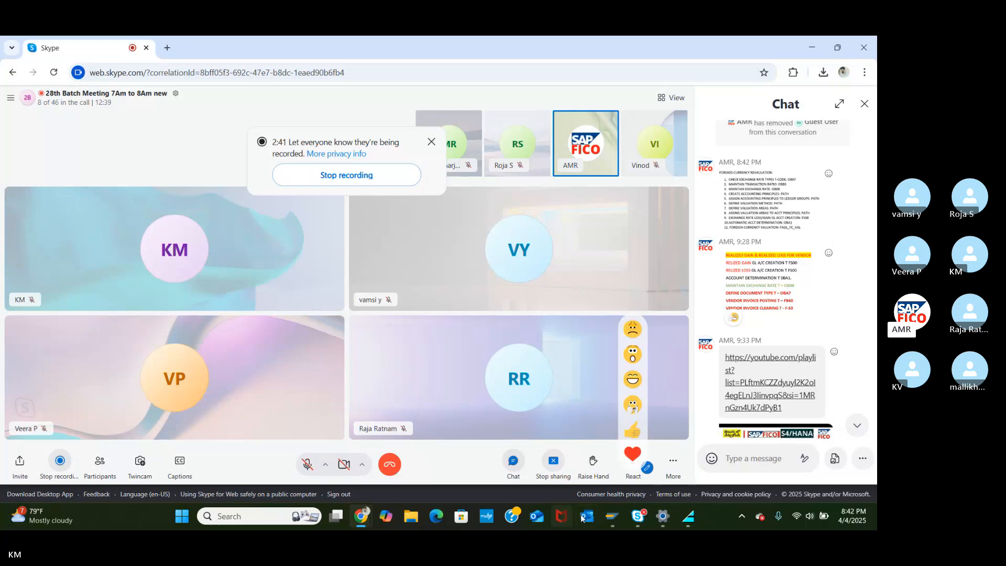
mouse_move(611, 519)
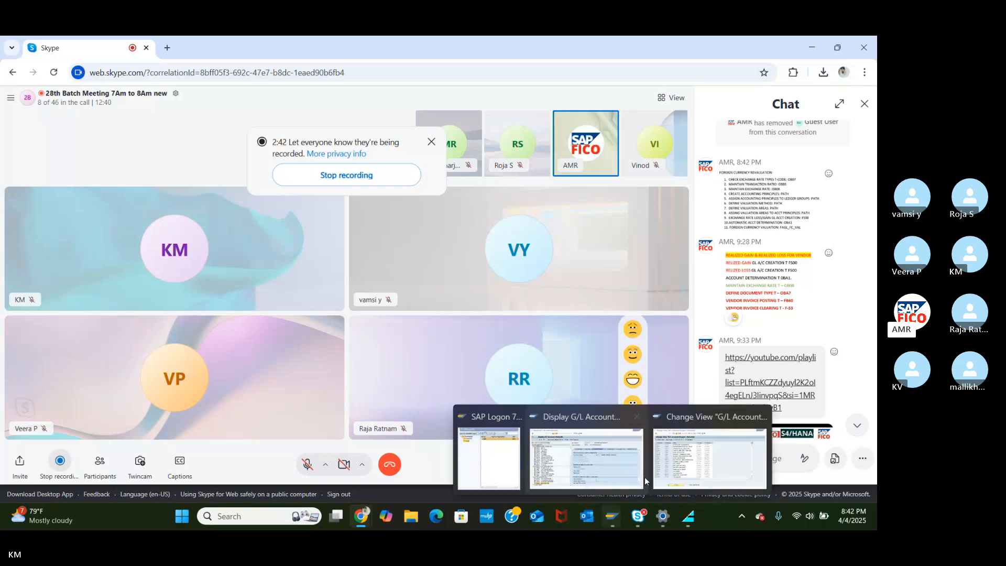
left_click(675, 454)
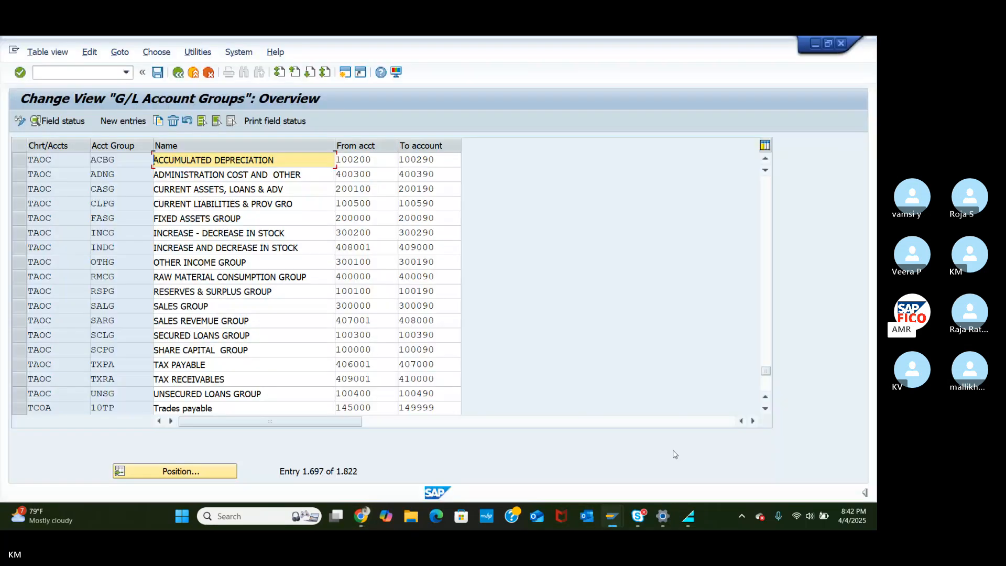
Step: Add a new G/L account group entry for chart of accounts TAOC with account group EXPG
key("F5")
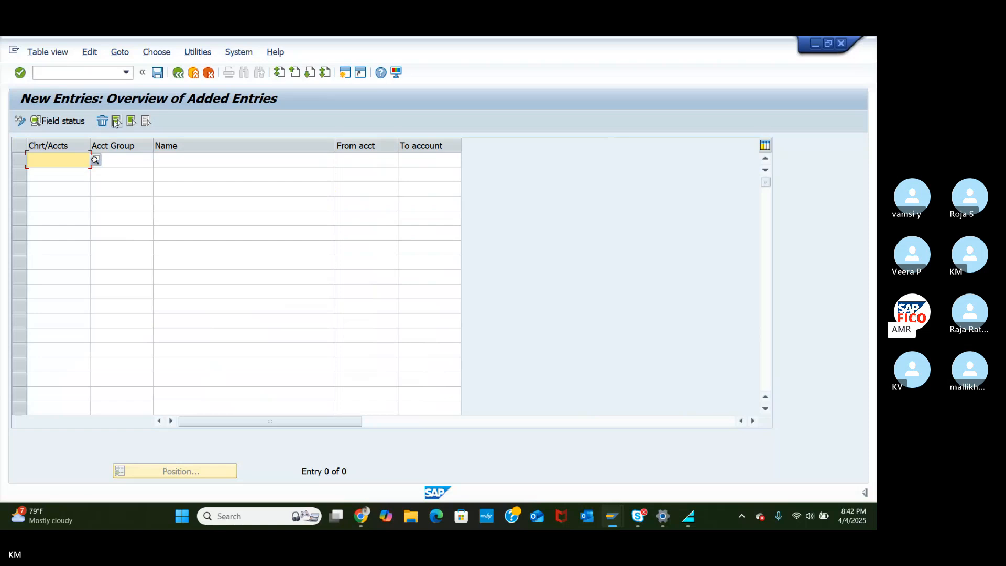
type("ta")
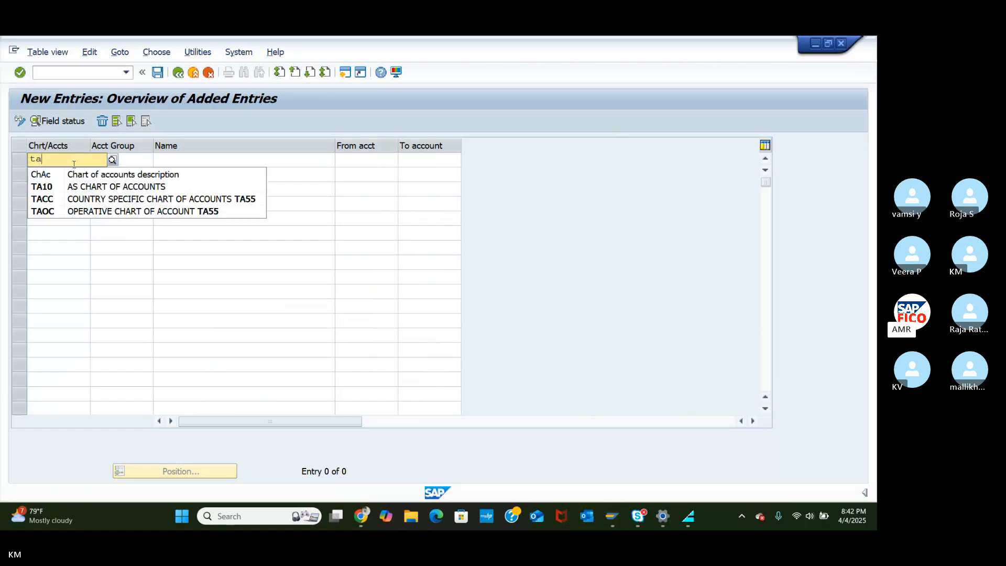
left_click(80, 213)
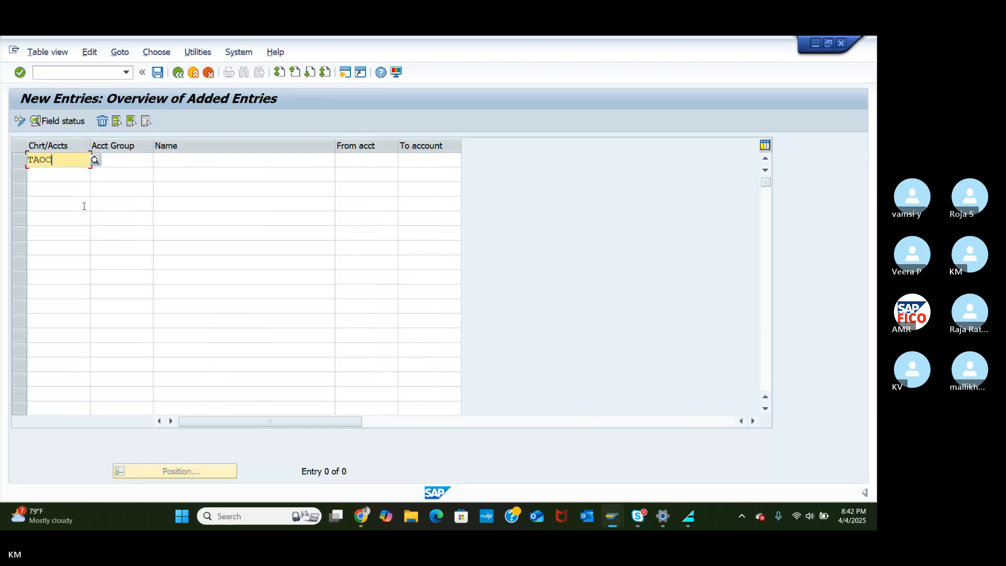
left_click(120, 157)
type("ex")
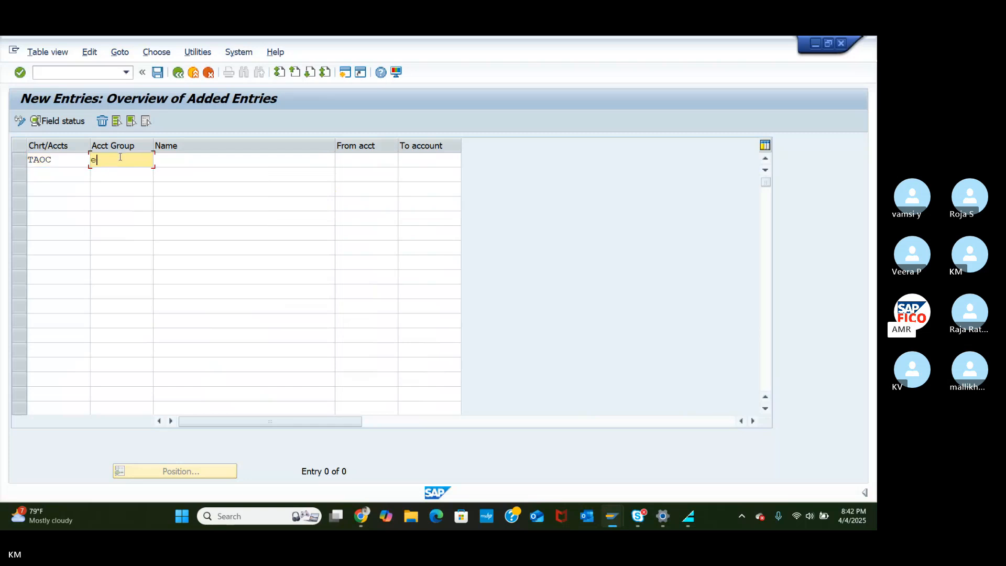
key("BackSpace")
key("BackSpace")
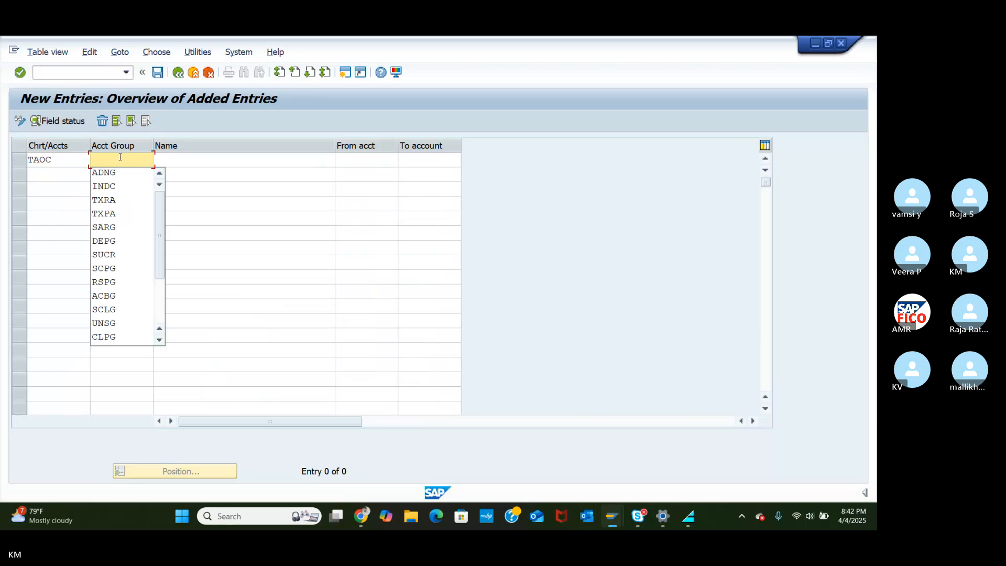
type("EXP")
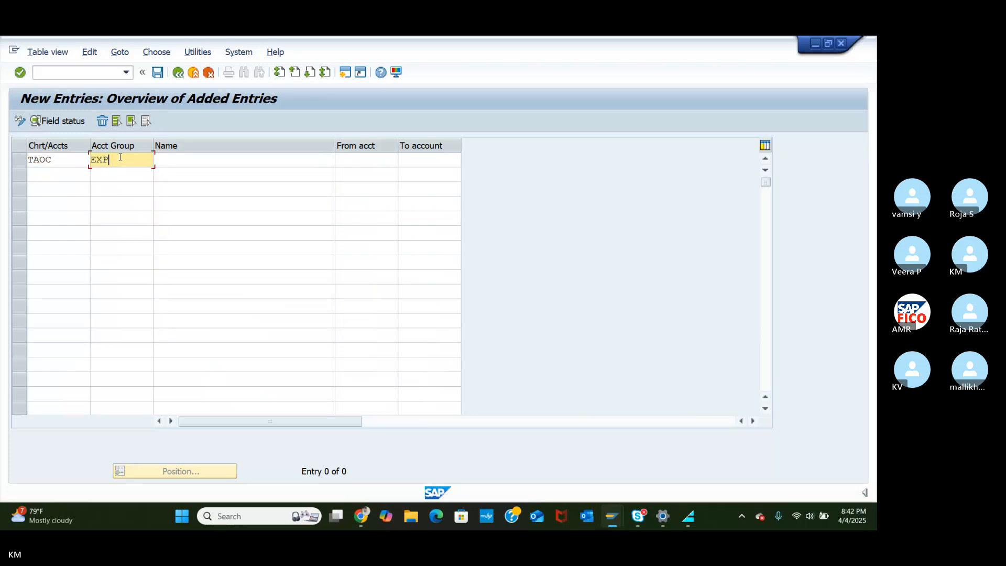
type("G")
Step: Name the new EXPG account group EXPENSIVES GROUP
left_click(172, 160)
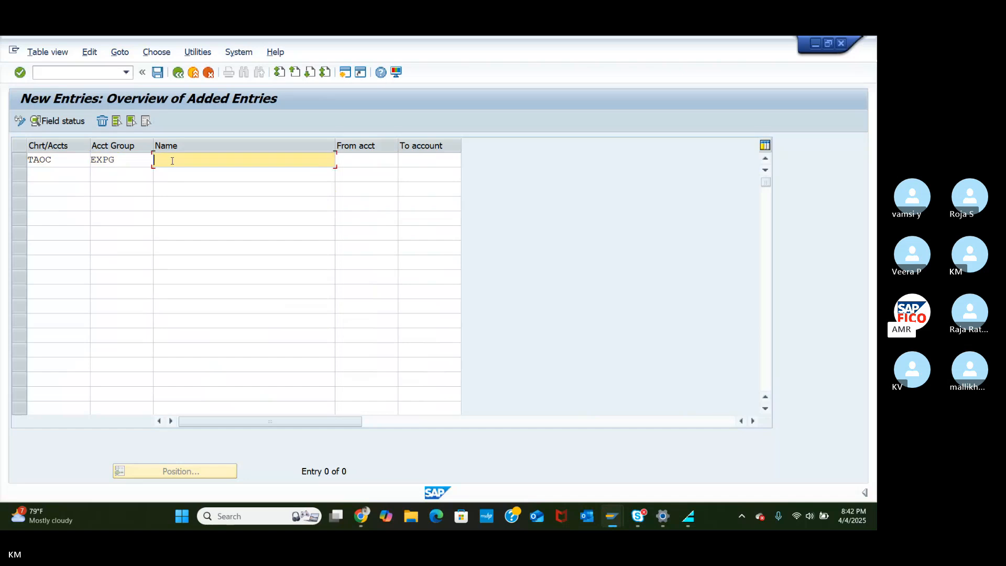
type("EXP")
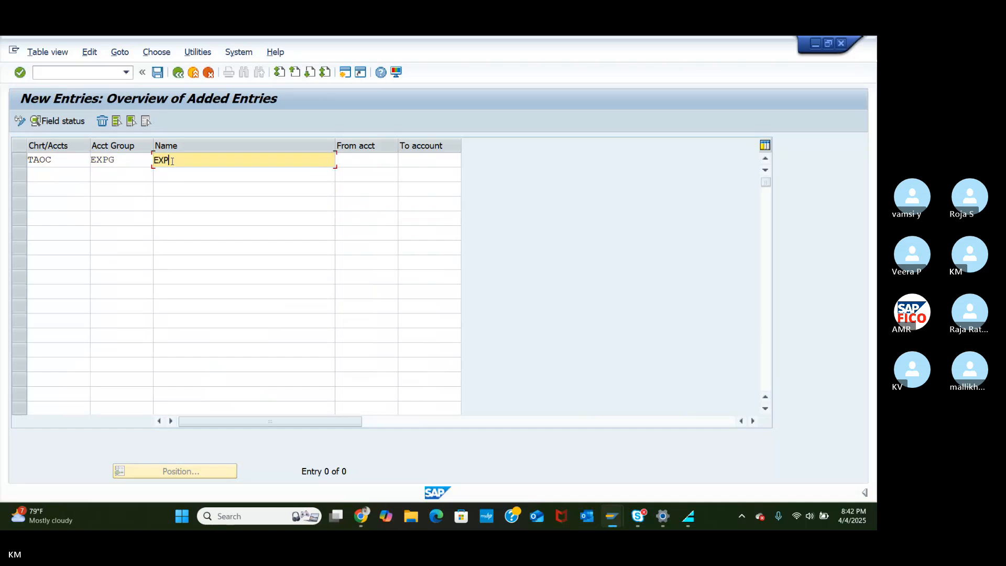
type("ENSIVES GR")
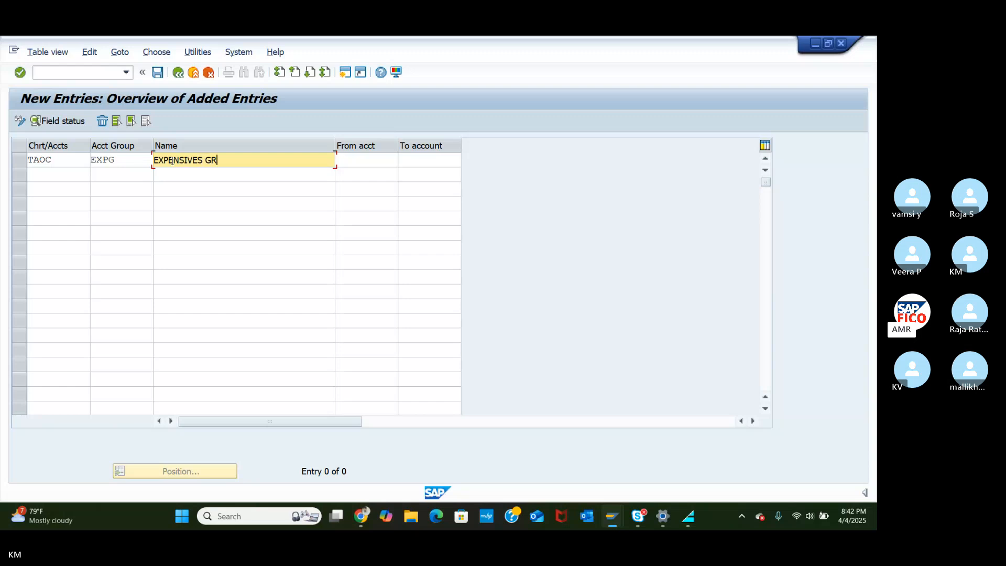
key("BackSpace")
type("ROUP")
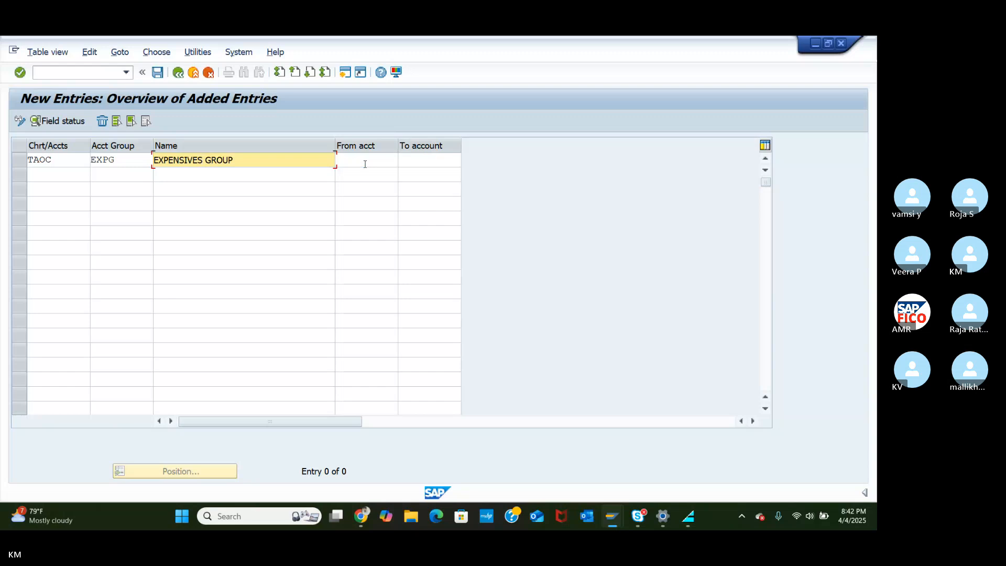
Step: Try to run transaction OBD4 in another new SAP session, and return to the new account group entry
left_click(344, 73)
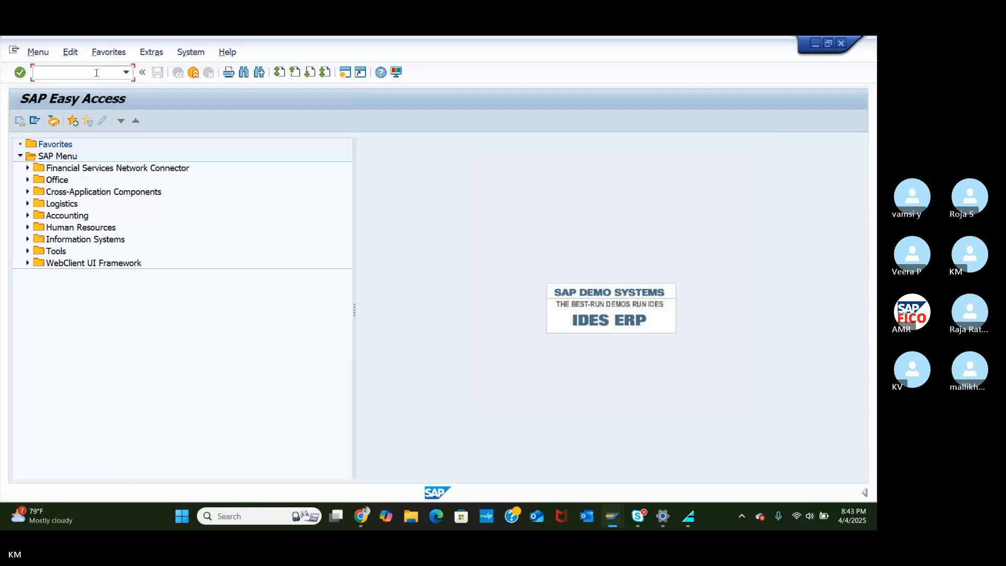
type("OBD4")
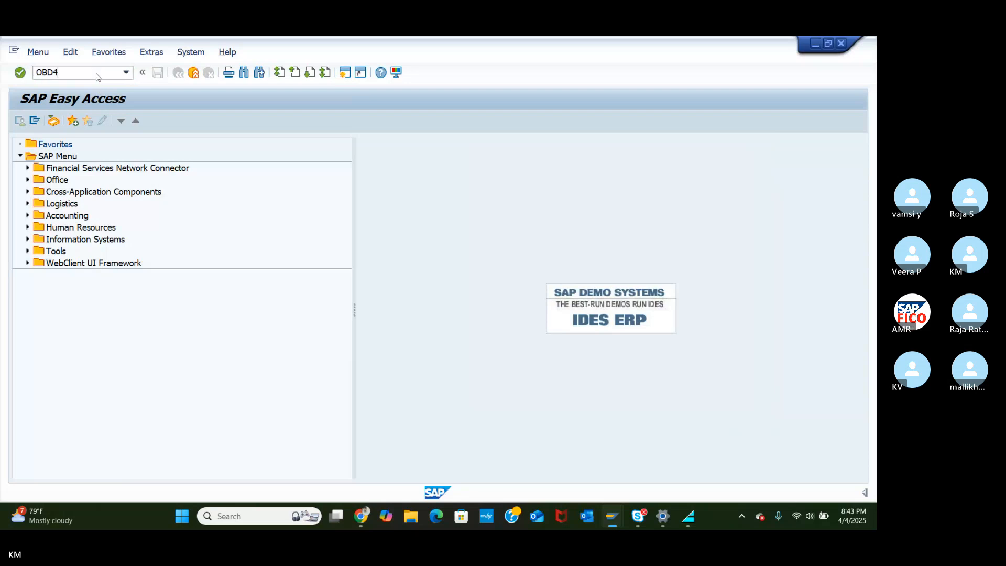
key("Return")
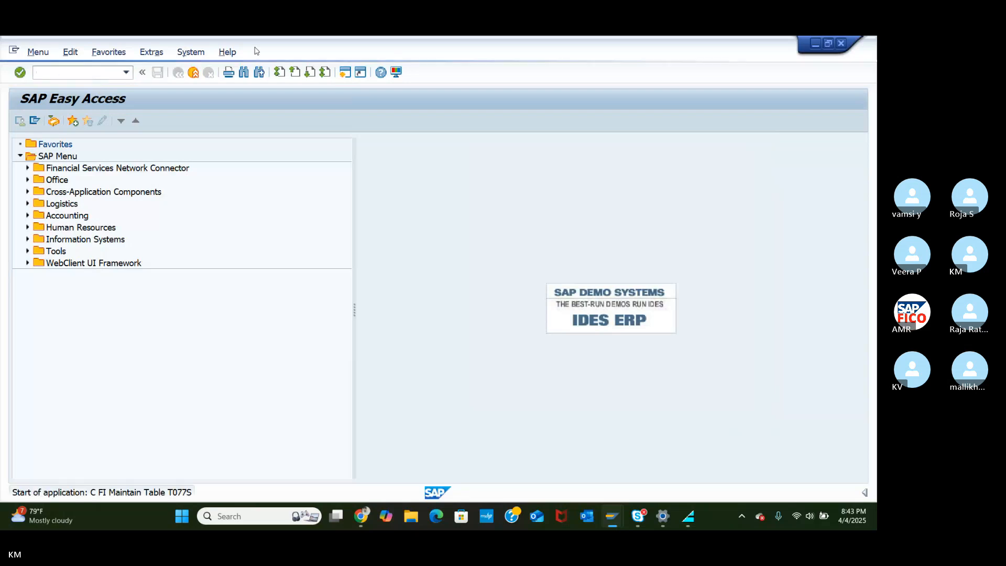
left_click(239, 403)
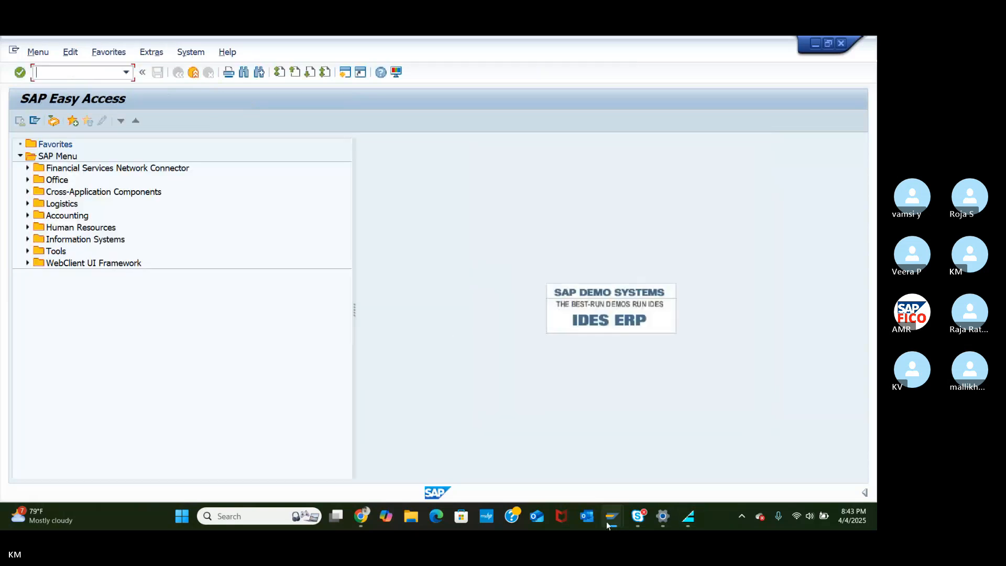
mouse_move(605, 521)
left_click(616, 488)
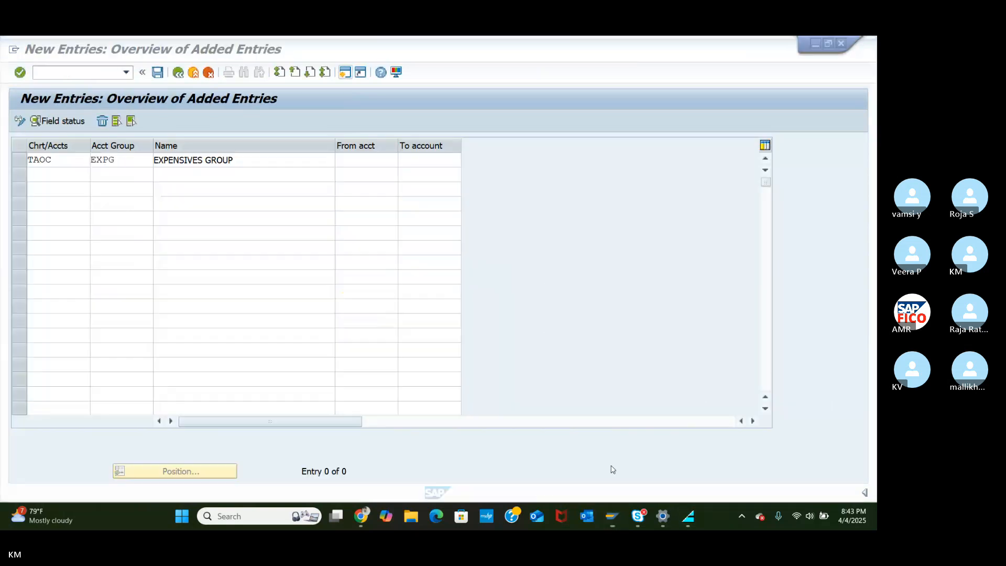
Step: Set the starting account of the EXPG group's number range to 400000
left_click(387, 161)
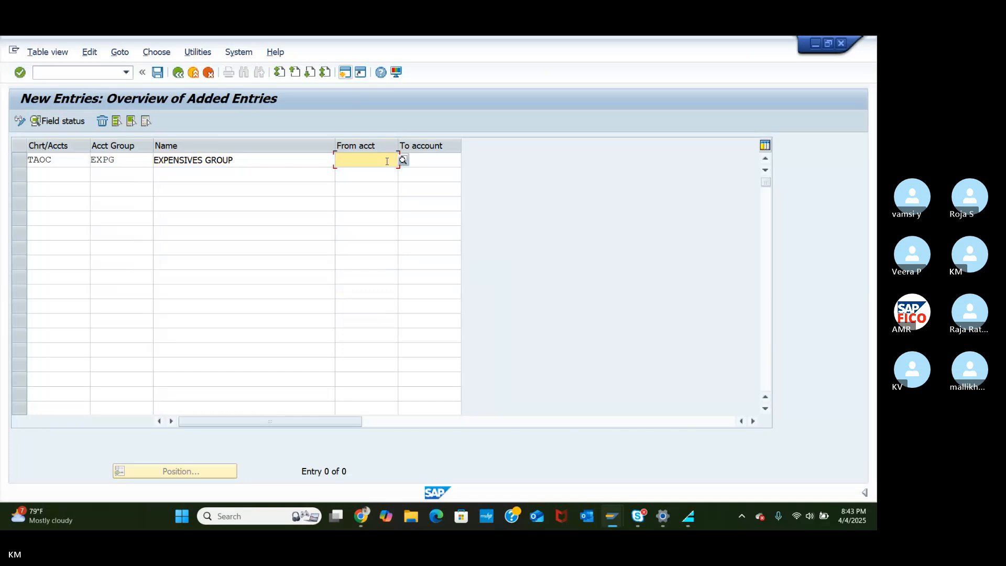
type("800")
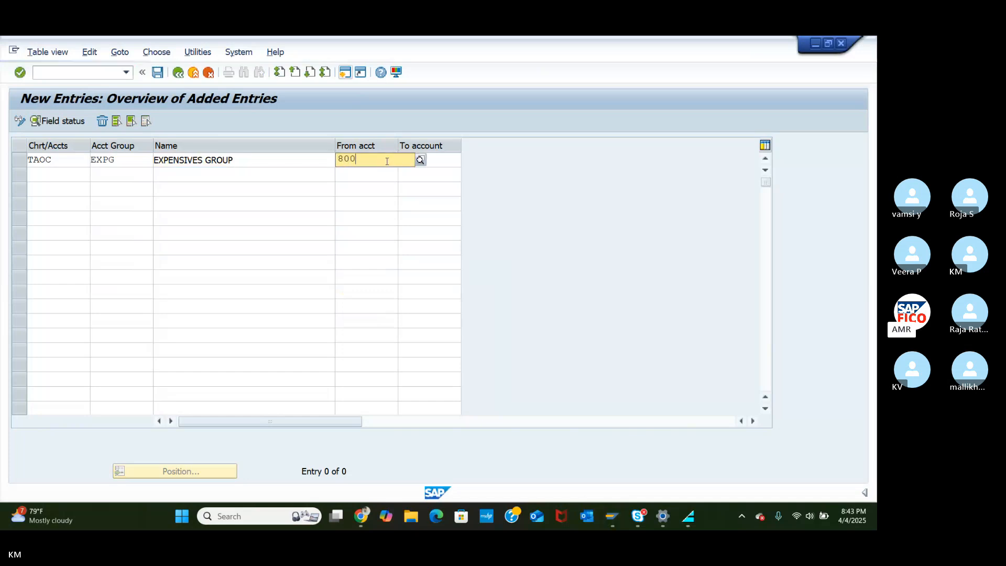
key("BackSpace")
key("BackSpace")
key("BackSpace")
type("4")
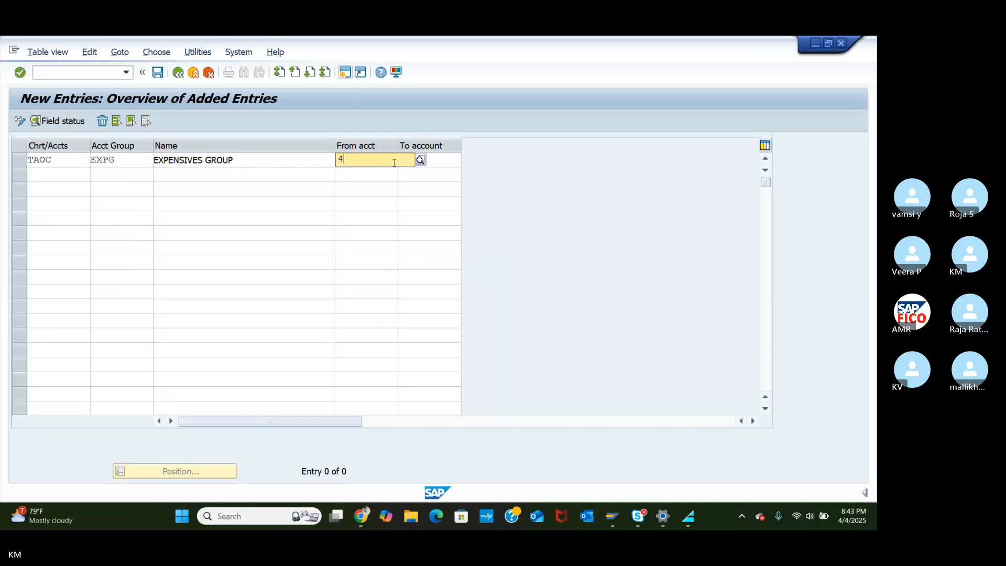
type("00000")
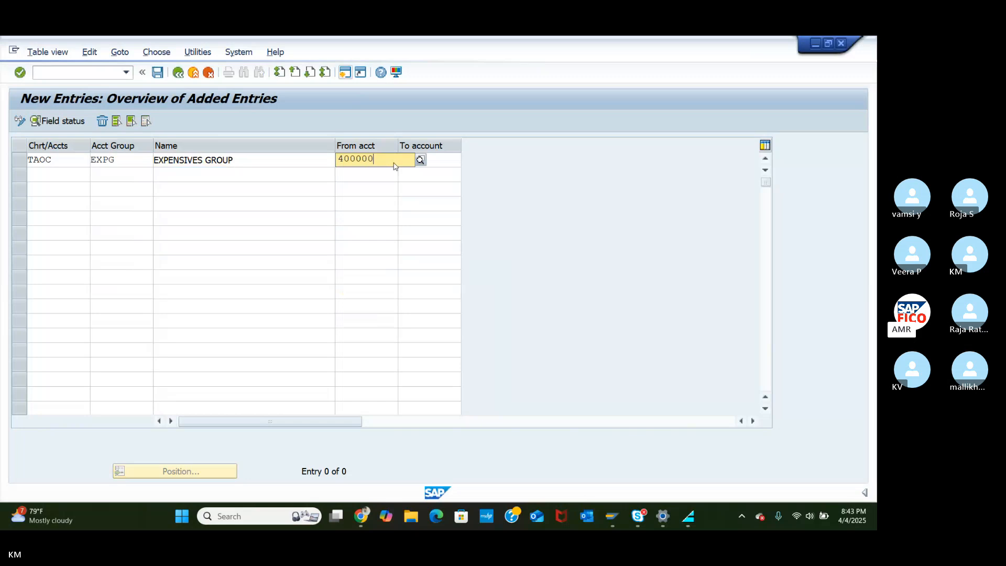
Step: Set the EXPG group's ending account to 400100 and save the entry under the proposed customizing request
left_click(431, 160)
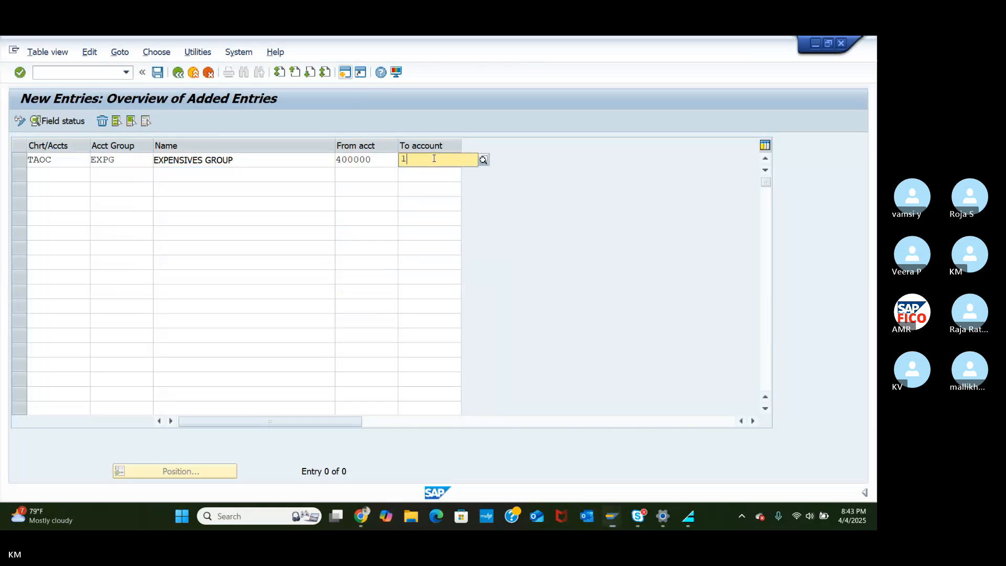
key("Return")
type("4")
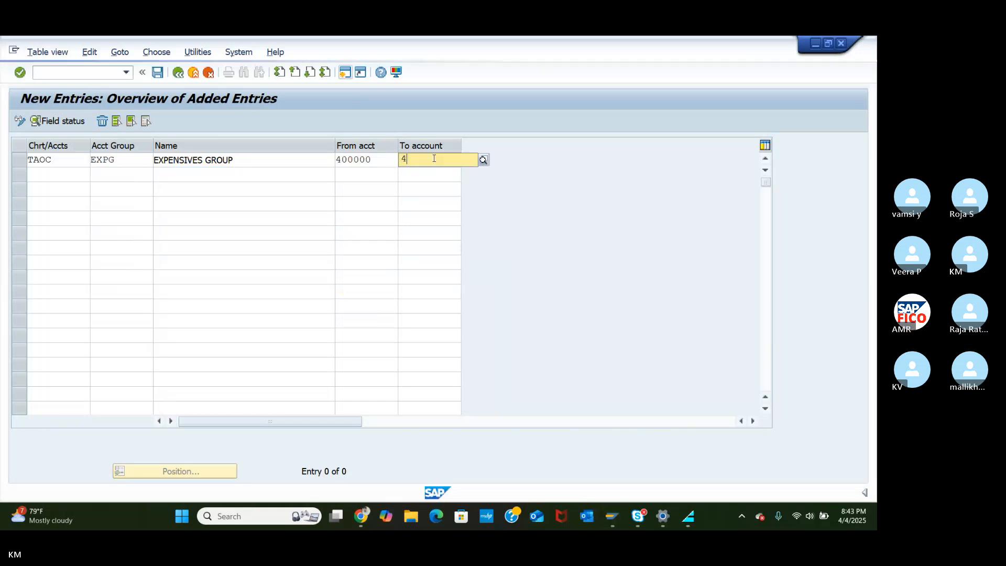
type("00")
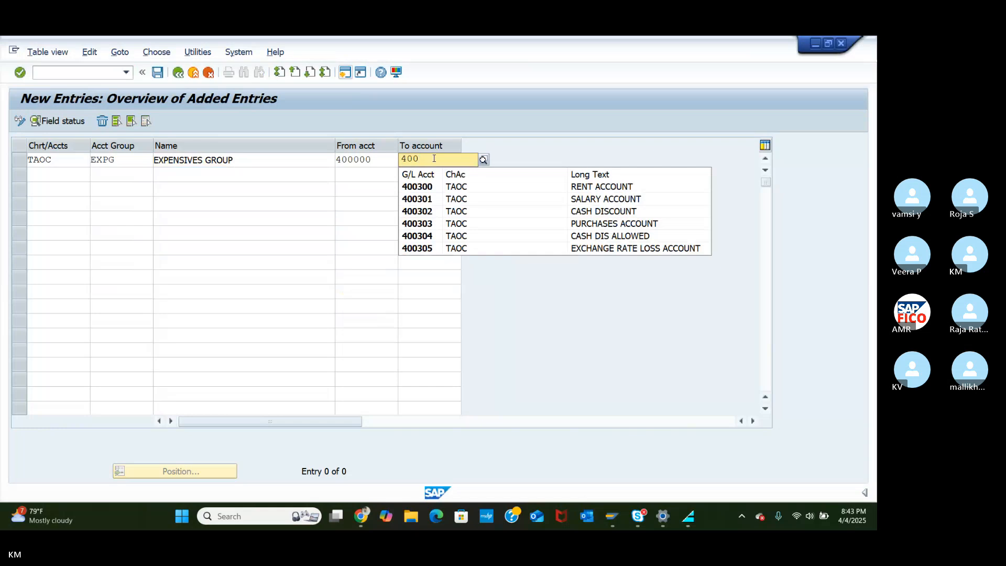
type("100")
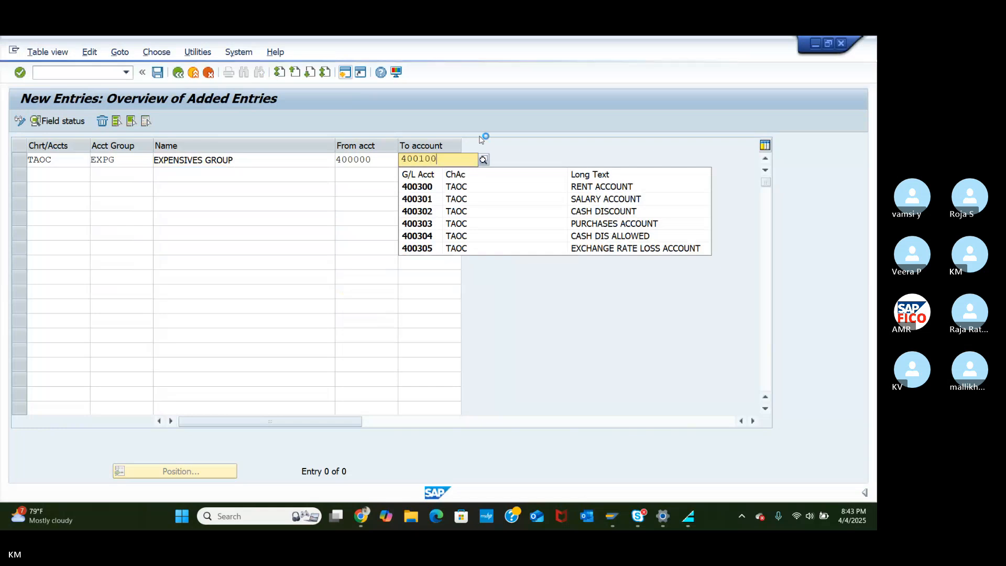
left_click(482, 68)
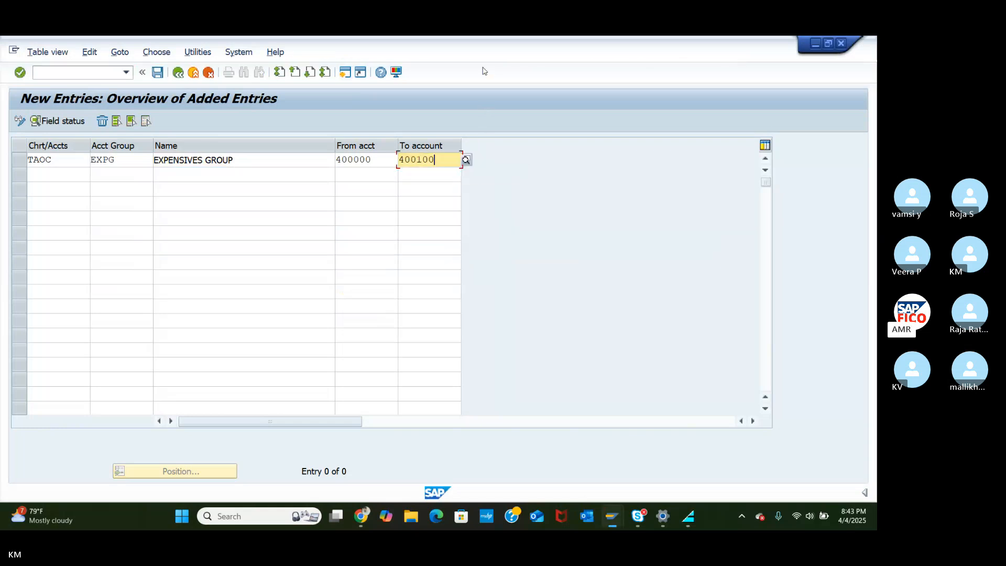
key("Return")
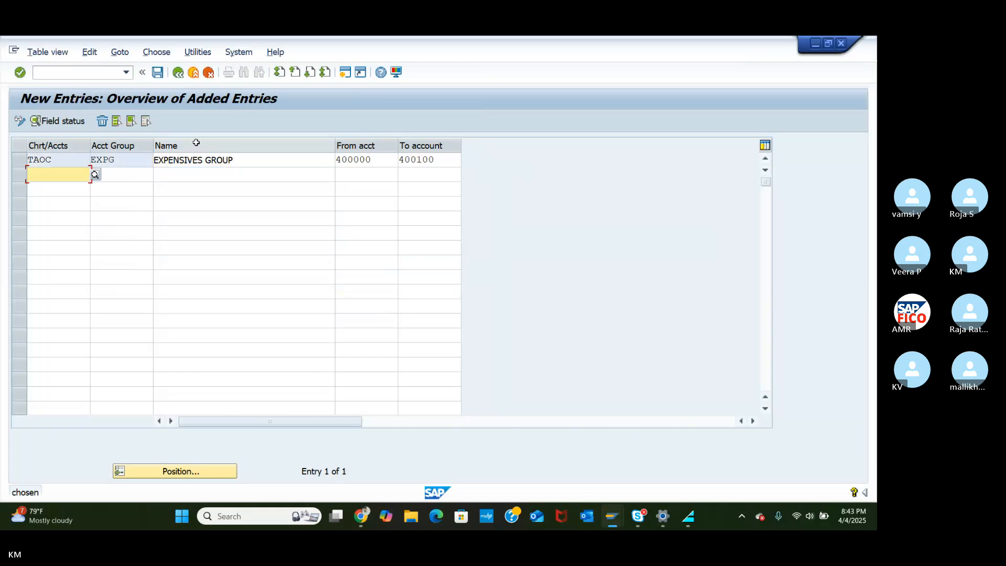
left_click(159, 77)
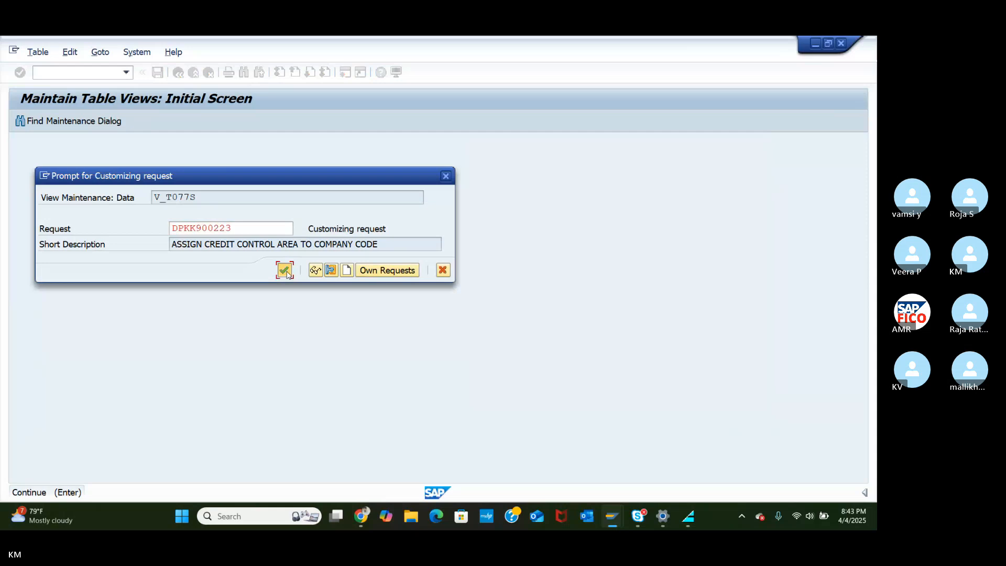
left_click(286, 270)
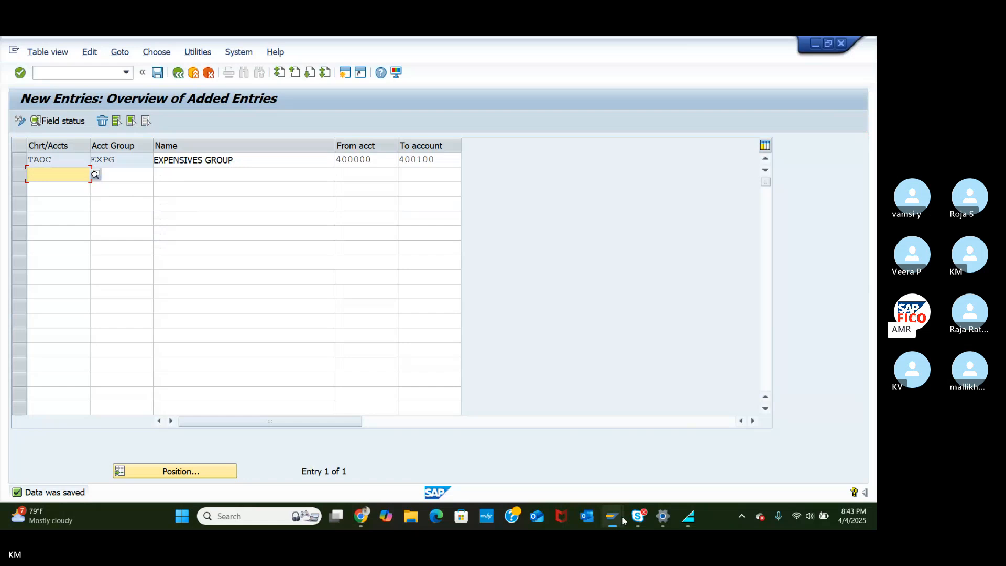
Step: Return to the central G/L account window, start creating account 400000 in company code TA55, and show its type and description data
mouse_move(623, 520)
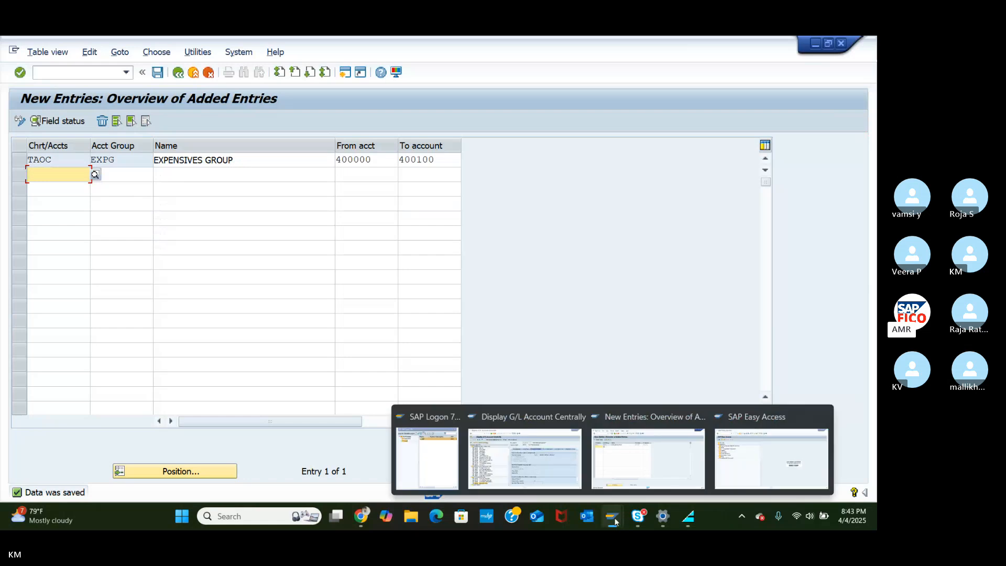
left_click(532, 473)
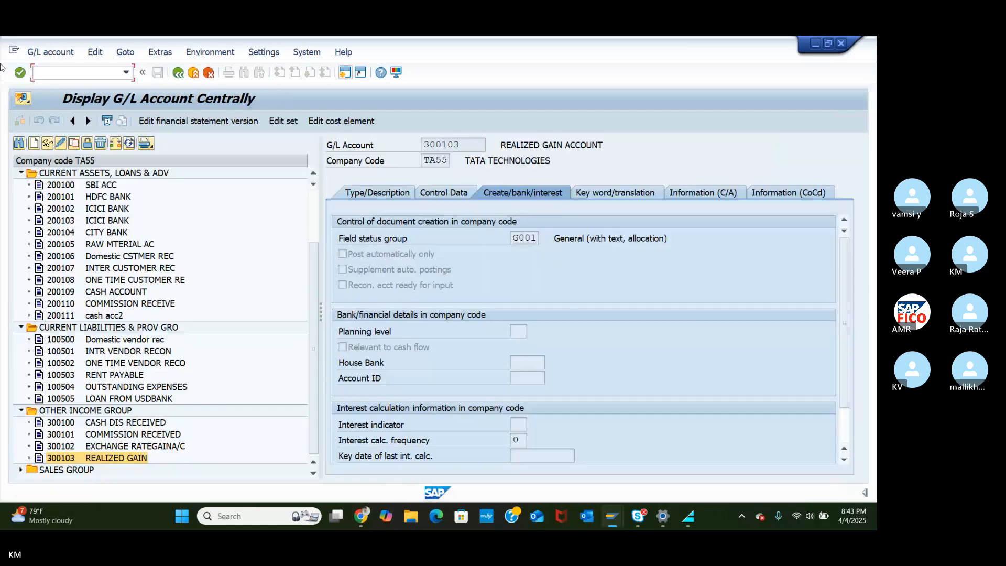
left_click(34, 144)
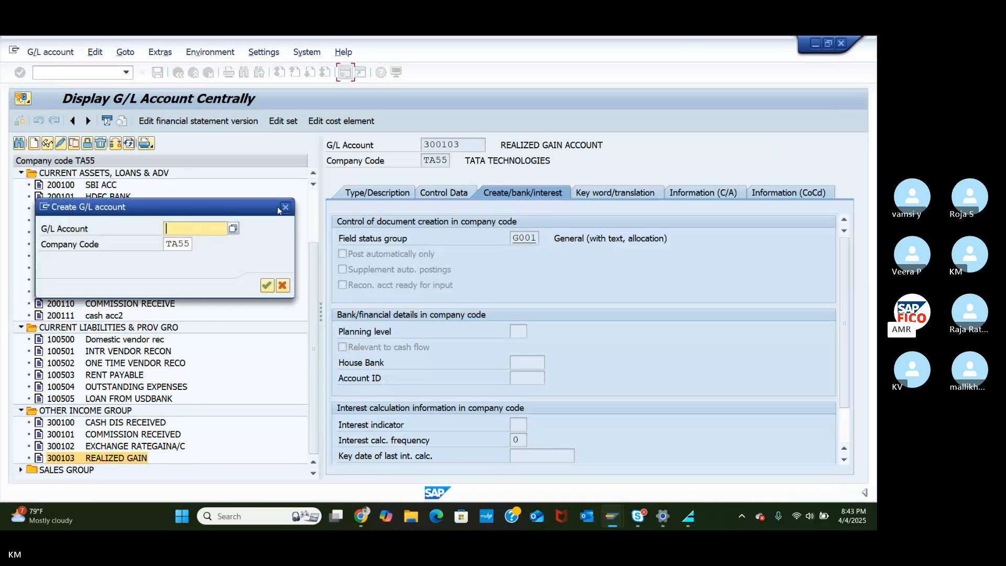
left_click_drag(277, 207, 385, 198)
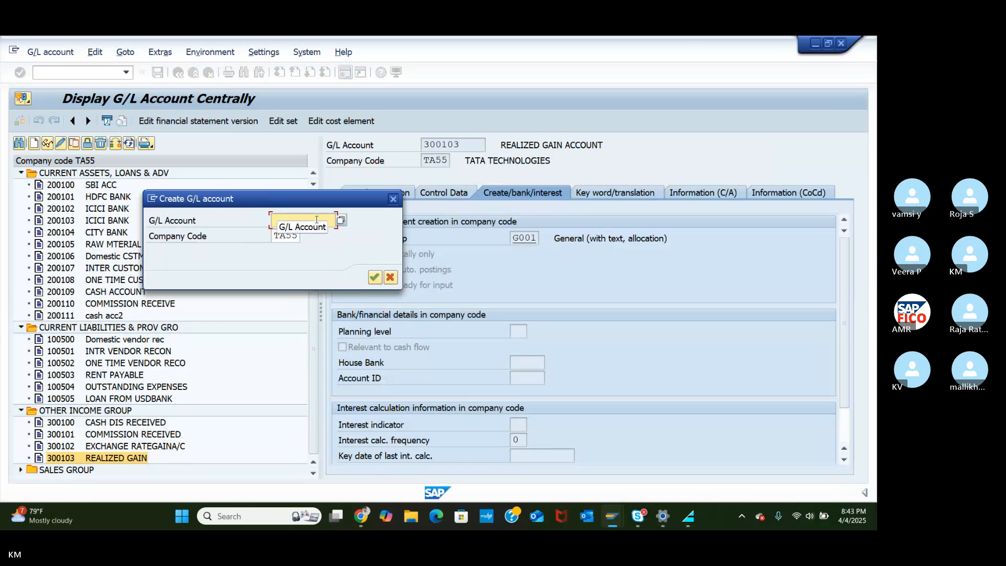
type("40000")
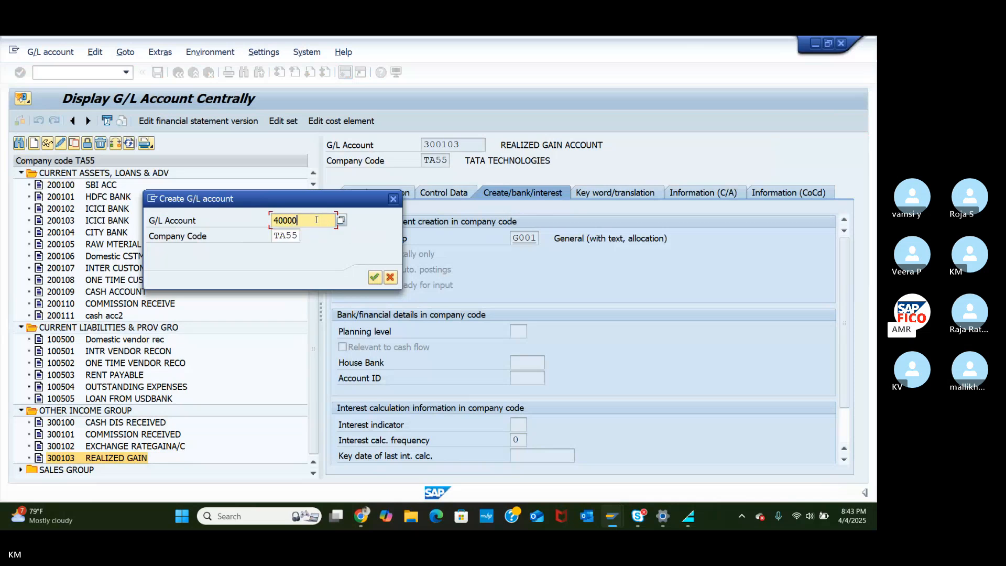
type("0")
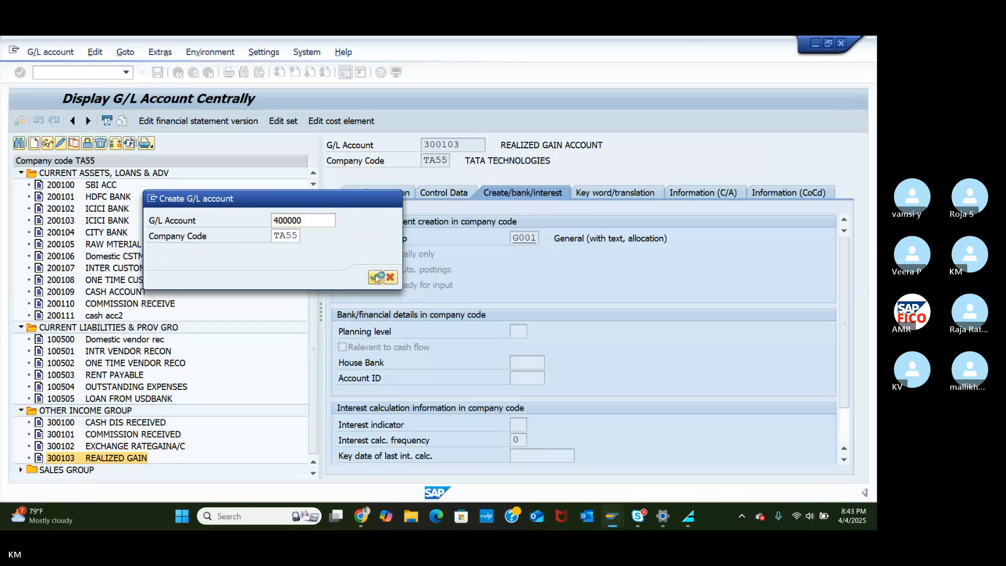
left_click(375, 278)
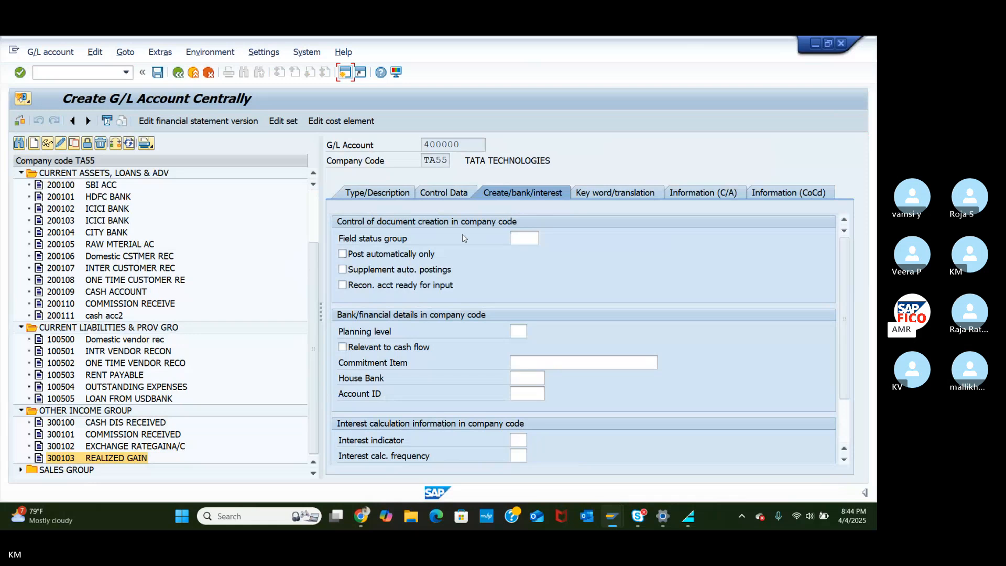
left_click(376, 195)
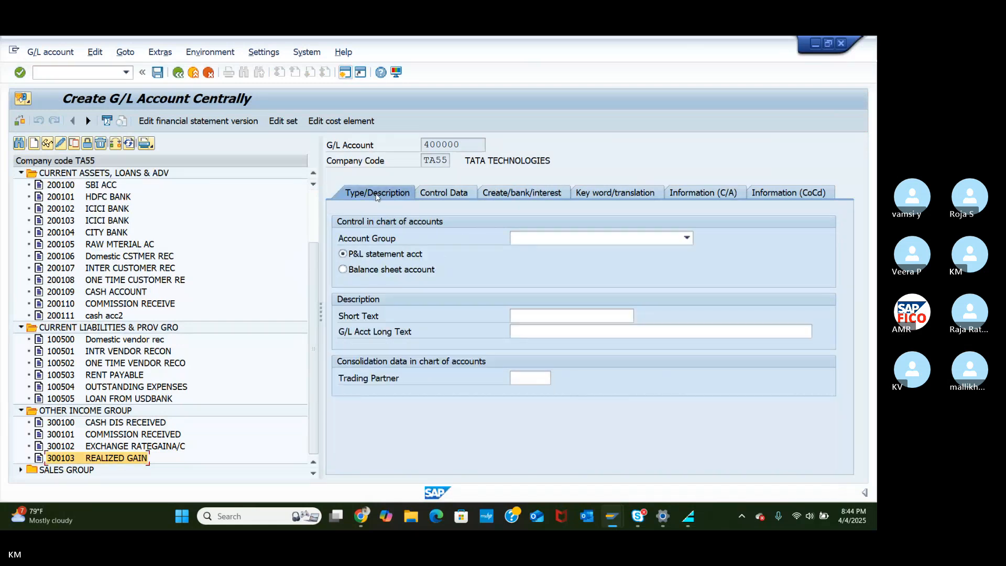
left_click(683, 240)
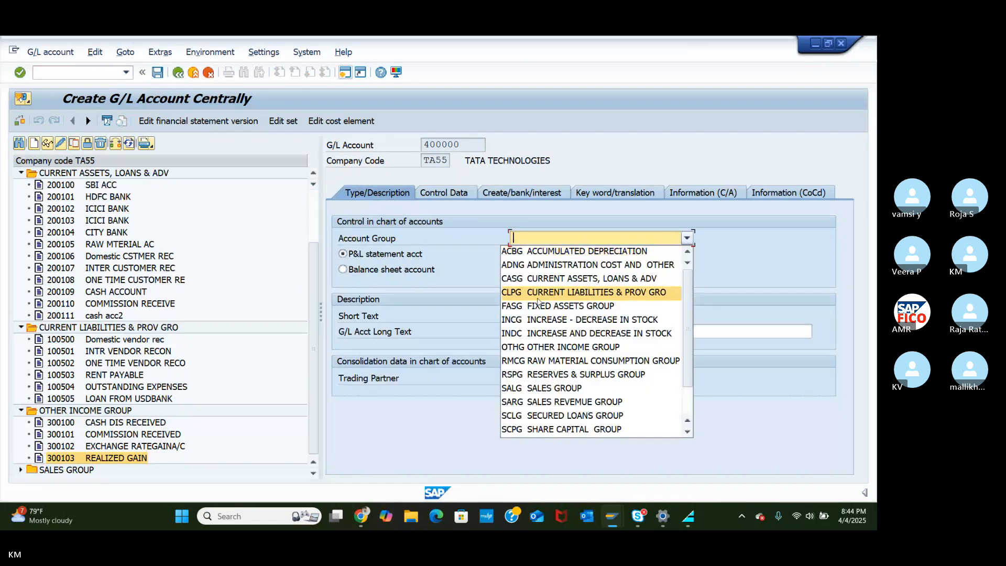
scroll(534, 322, "down", 2)
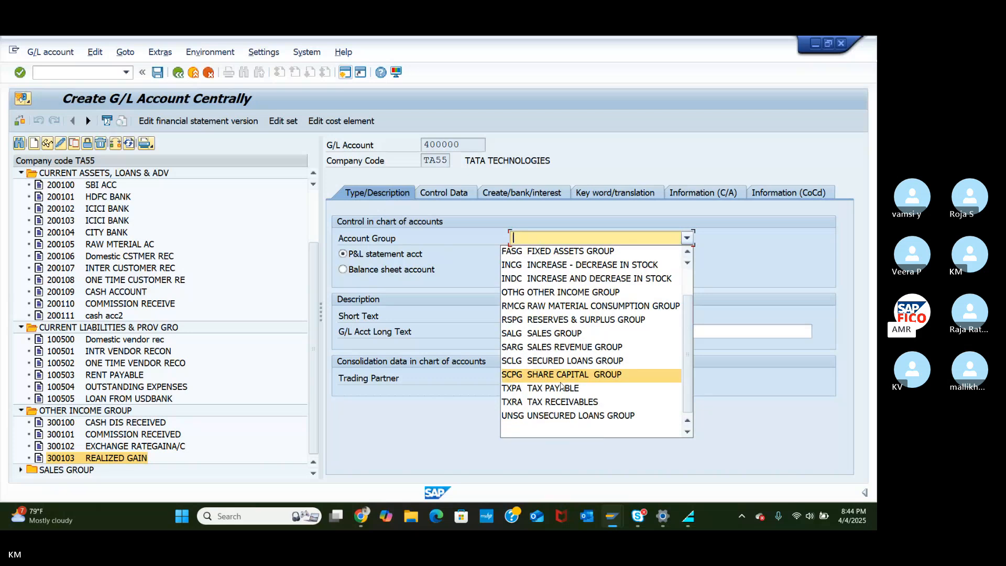
scroll(560, 404, "up", 2)
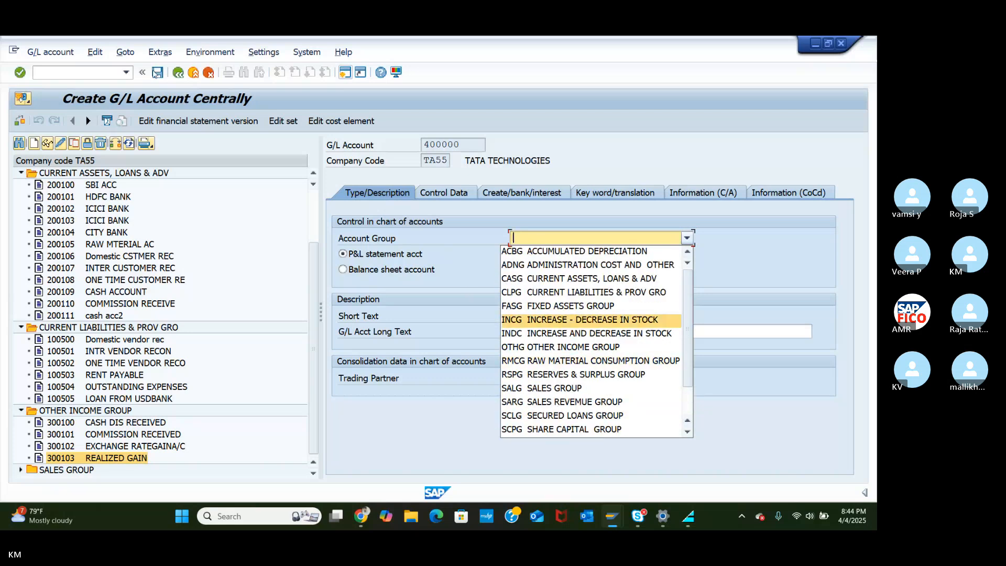
left_click(176, 75)
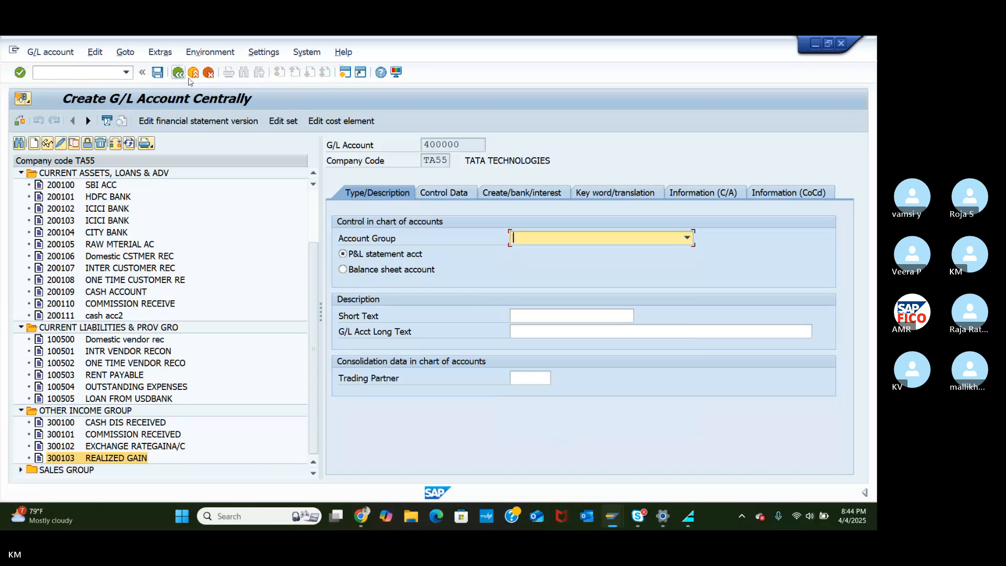
left_click(205, 74)
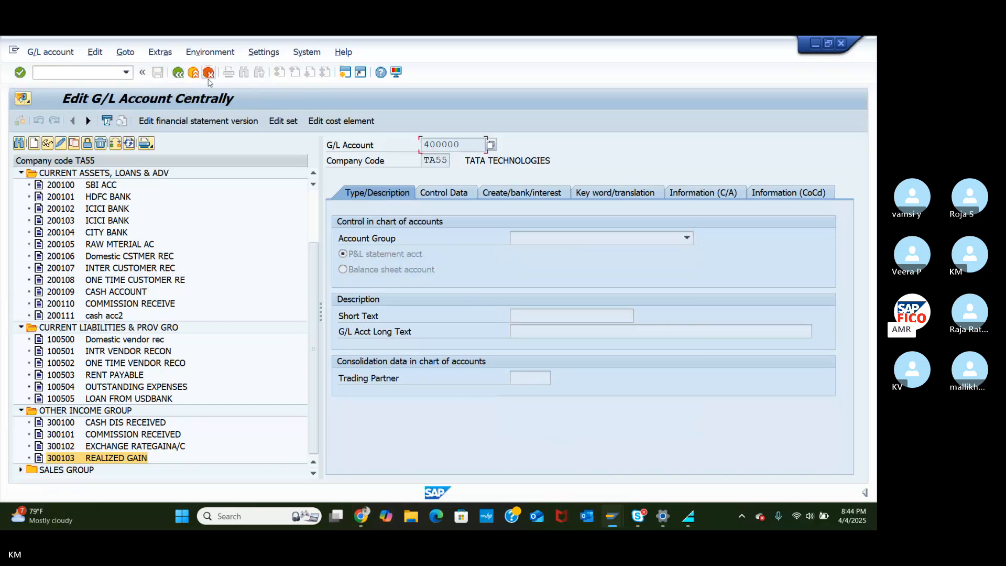
Step: Restart transaction FS00 and start creating G/L account 400000 in company code TA55
left_click(94, 73)
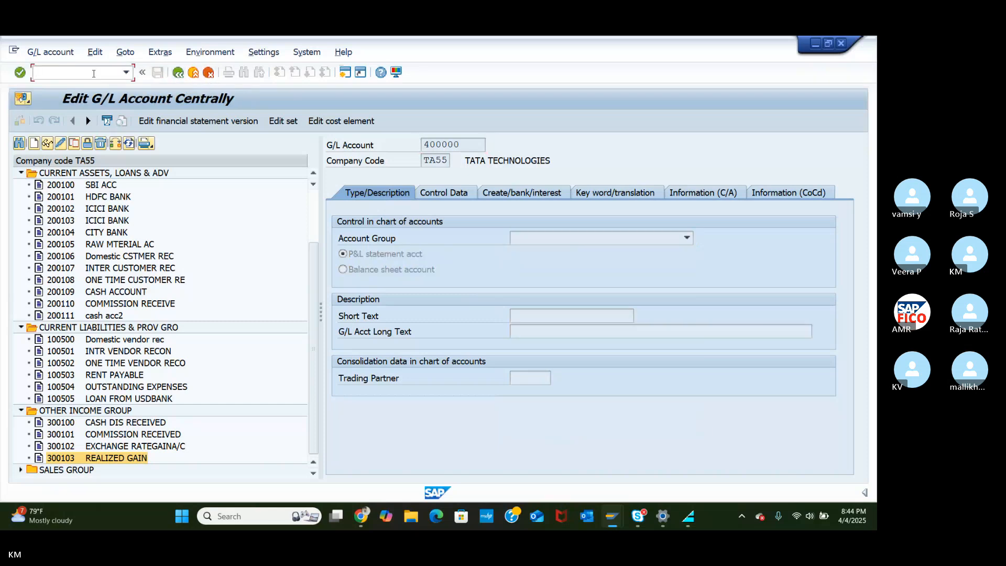
type("/NFS00")
key("Return")
left_click(33, 145)
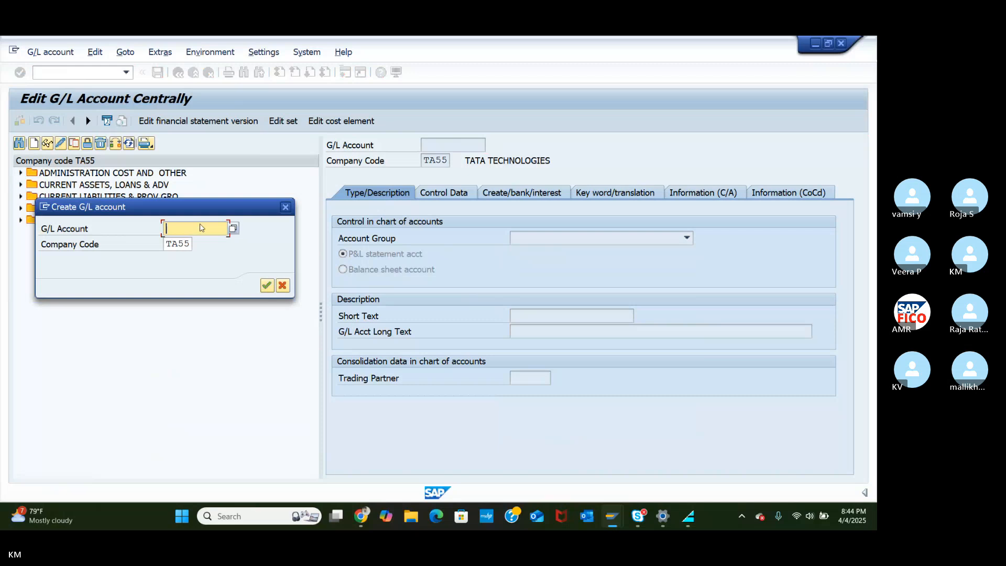
type("40")
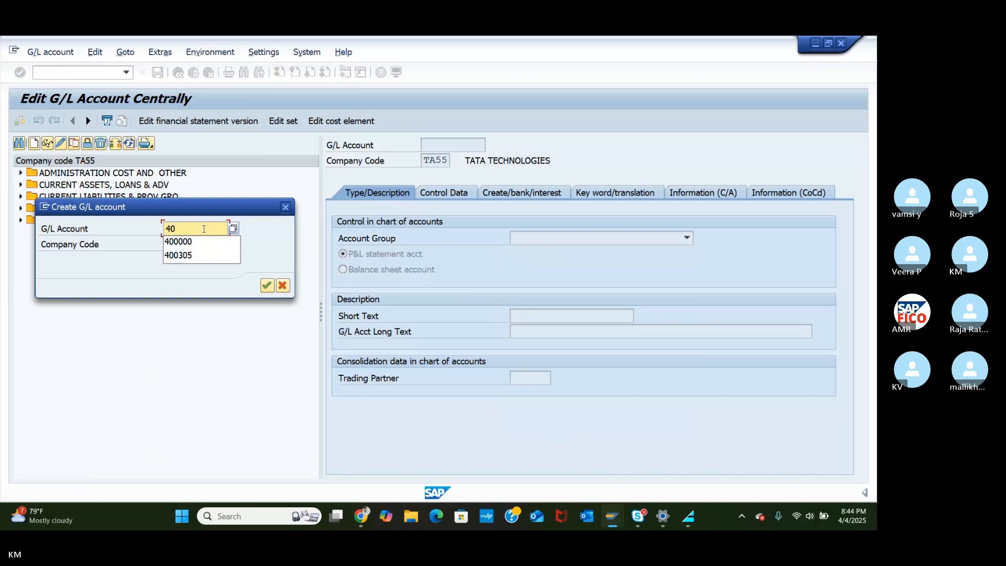
left_click(205, 241)
left_click(267, 285)
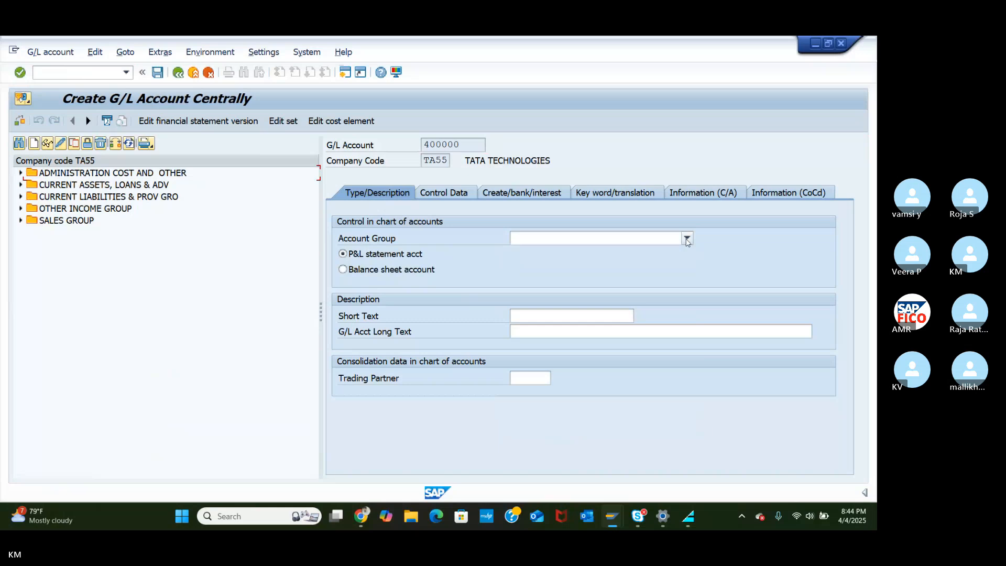
Step: Assign account group EXPG EXPENSIVES GROUP and enter short text REALIZED LOSS and long text RELAIZED LOSS
left_click(687, 241)
left_click(539, 306)
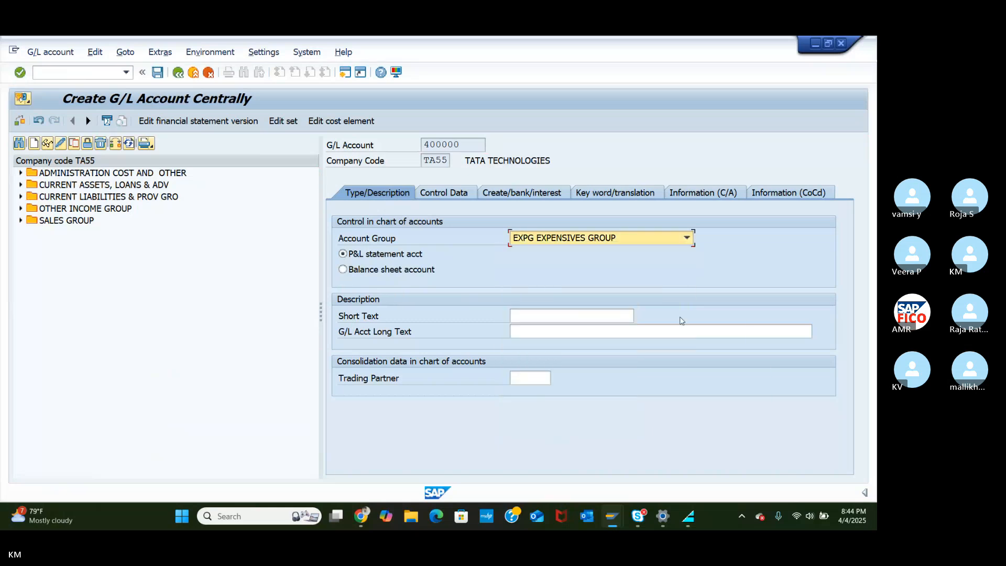
left_click(587, 317)
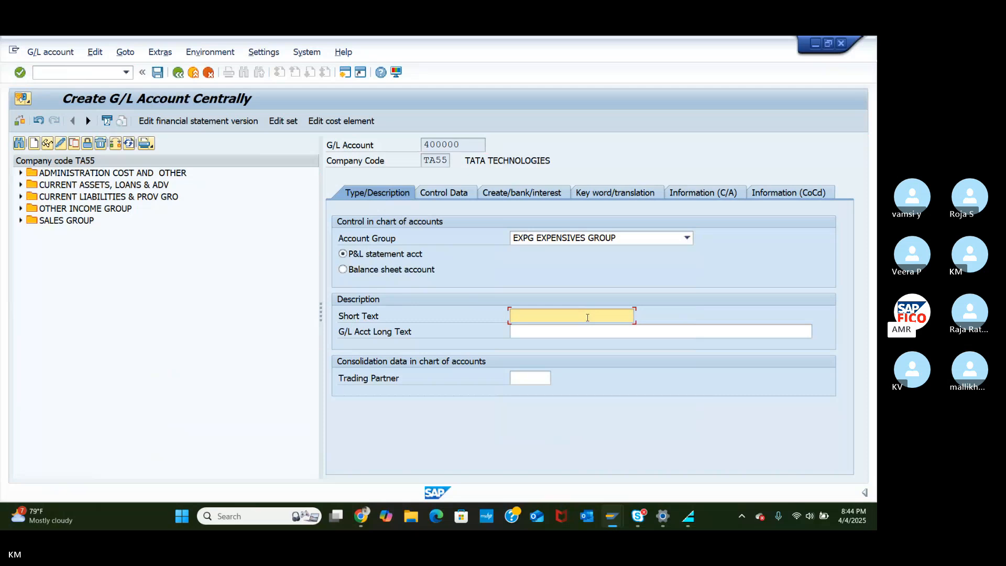
type("REALIZ")
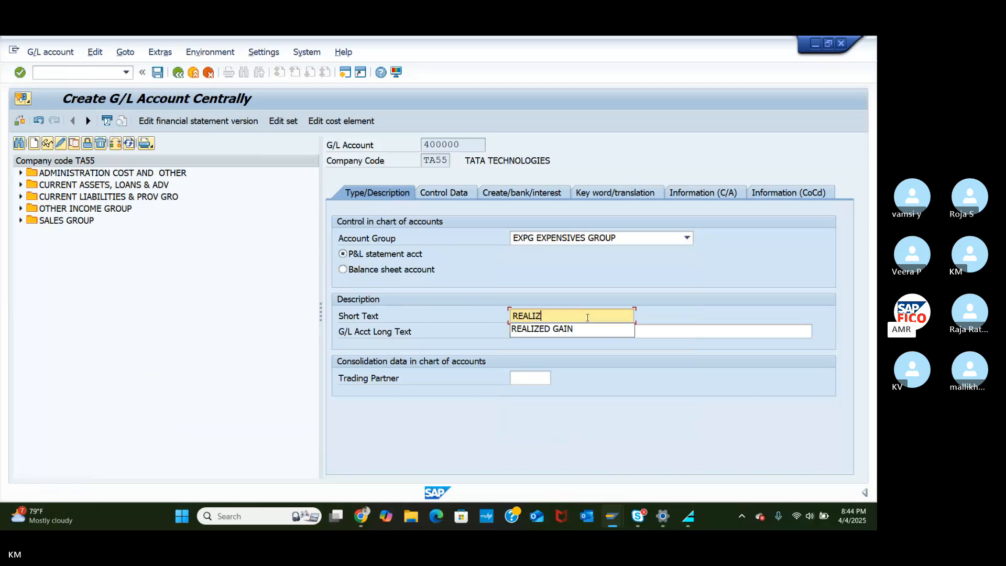
type("ED LO")
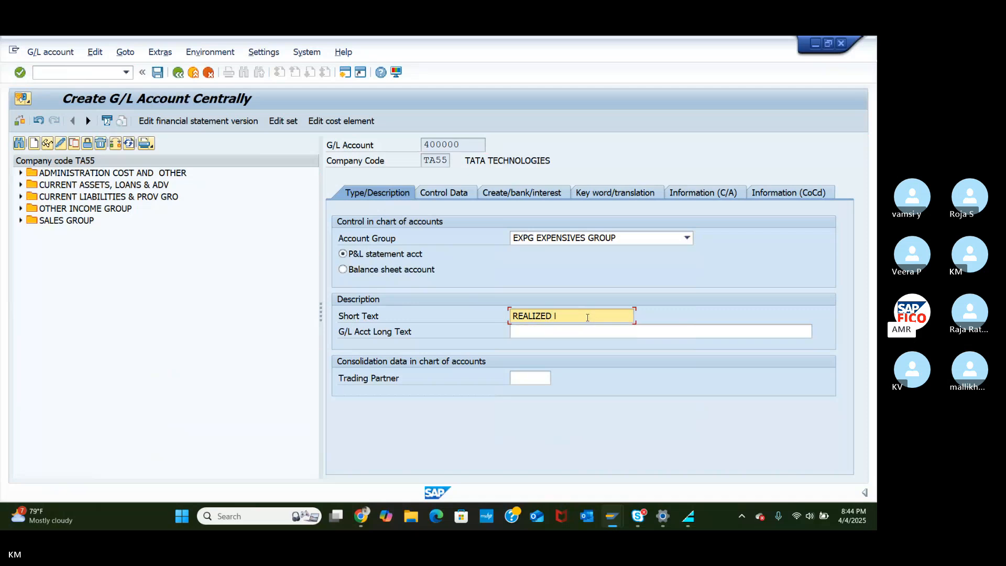
type("SS")
left_click(586, 334)
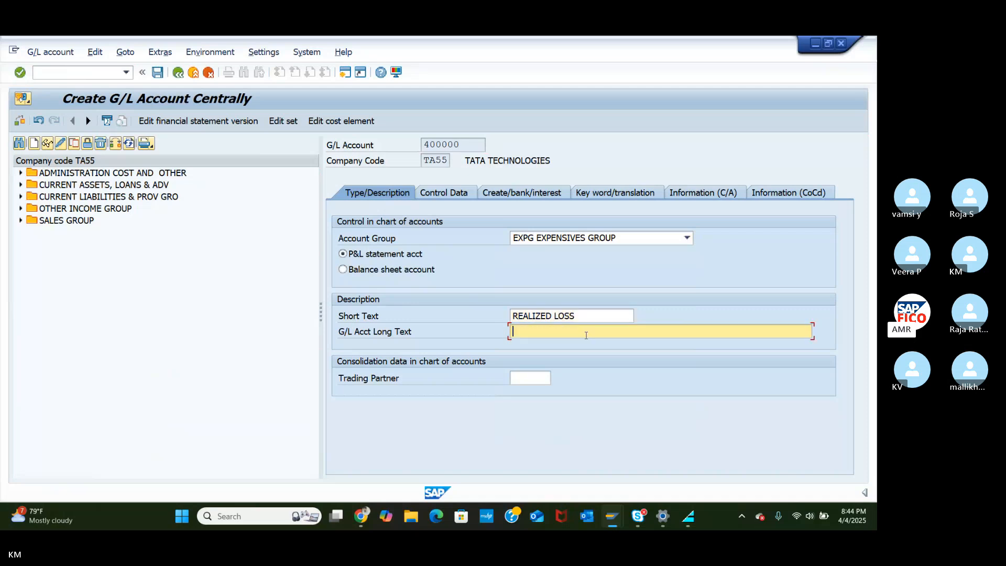
type("RE")
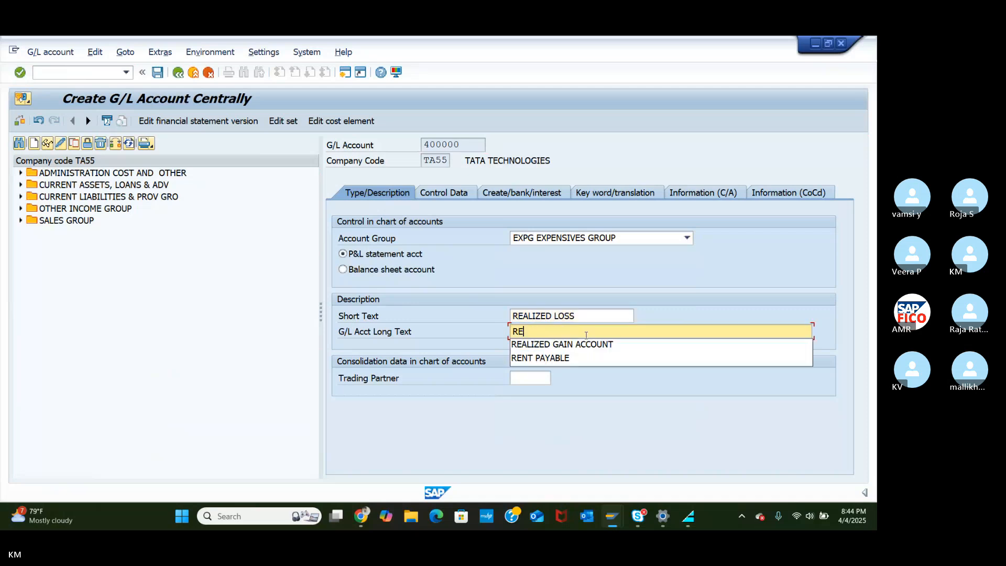
type("LAIZED LOSS")
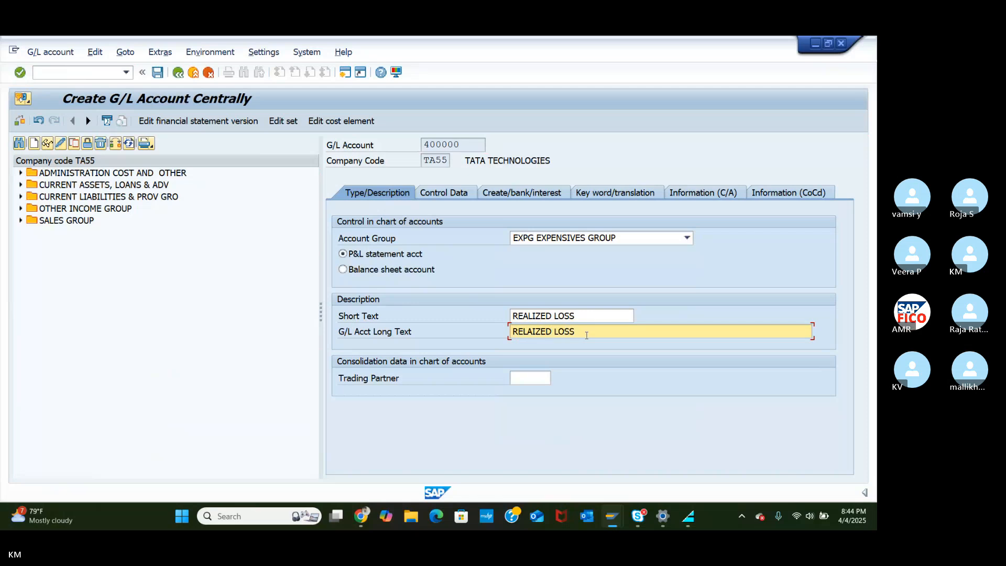
Step: In the control data of account 400000, enable line item display and set the sort key to 001
left_click(439, 194)
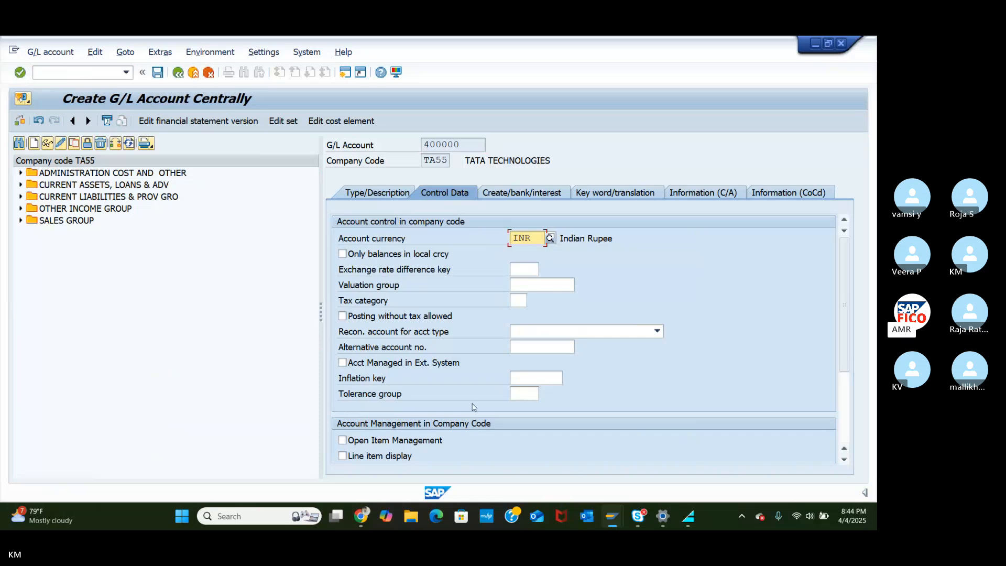
left_click(342, 456)
scroll(518, 336, "down", 3)
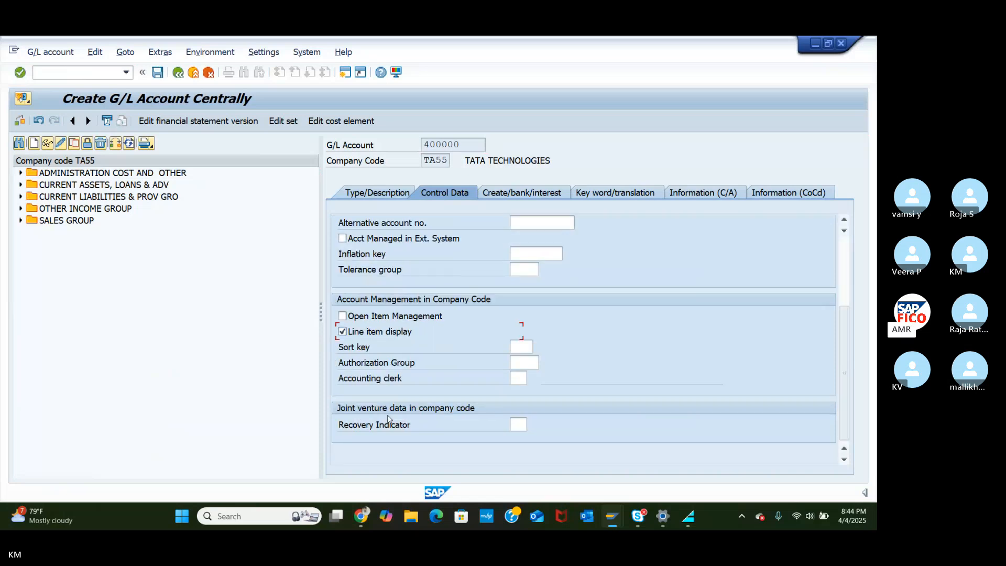
left_click(516, 347)
type("00")
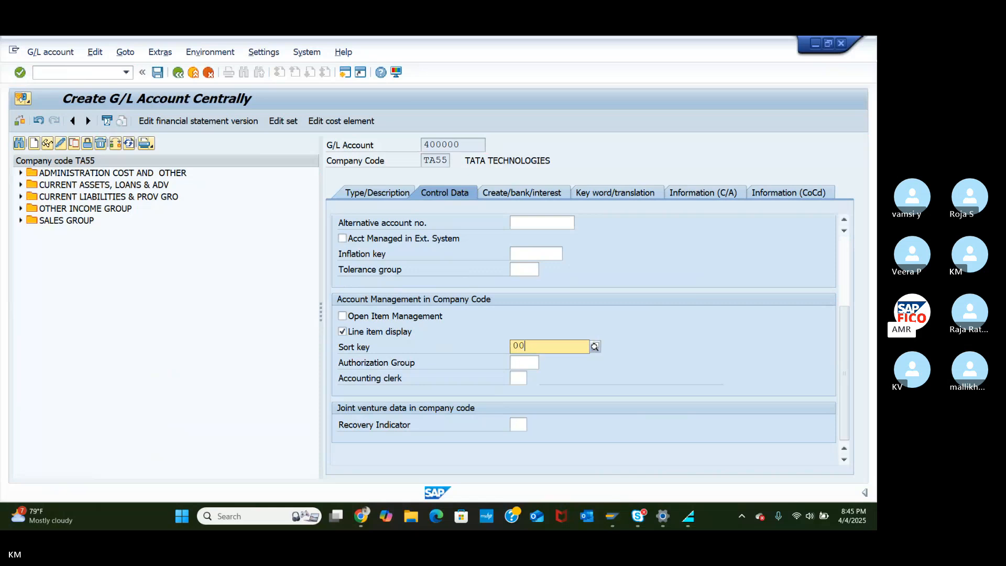
type("21")
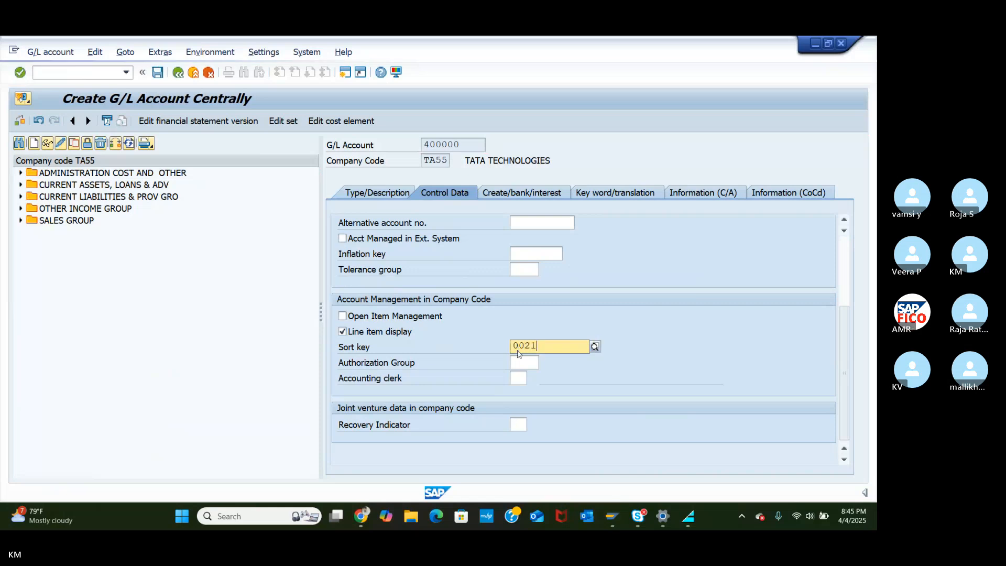
key("BackSpace")
key("BackSpace")
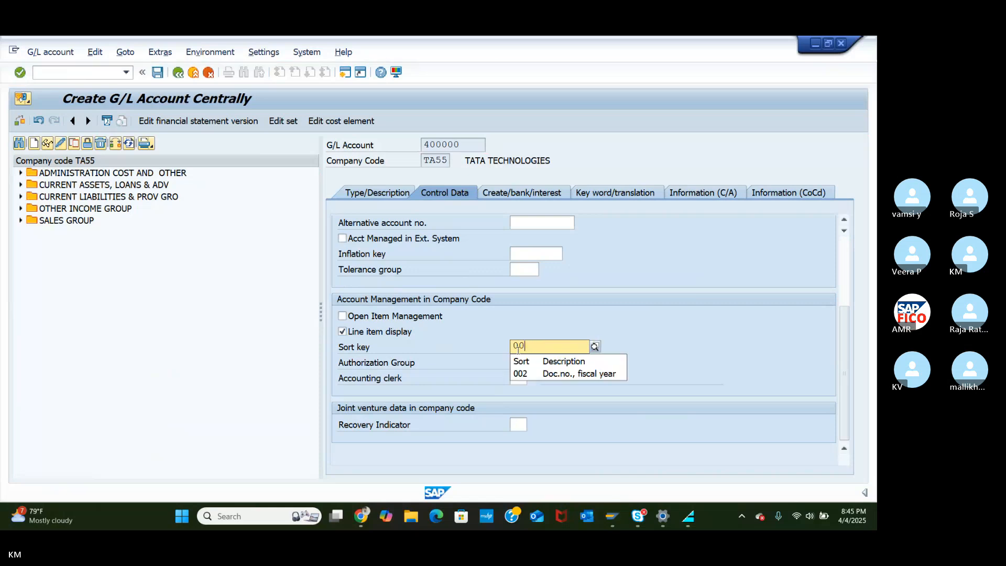
type("1")
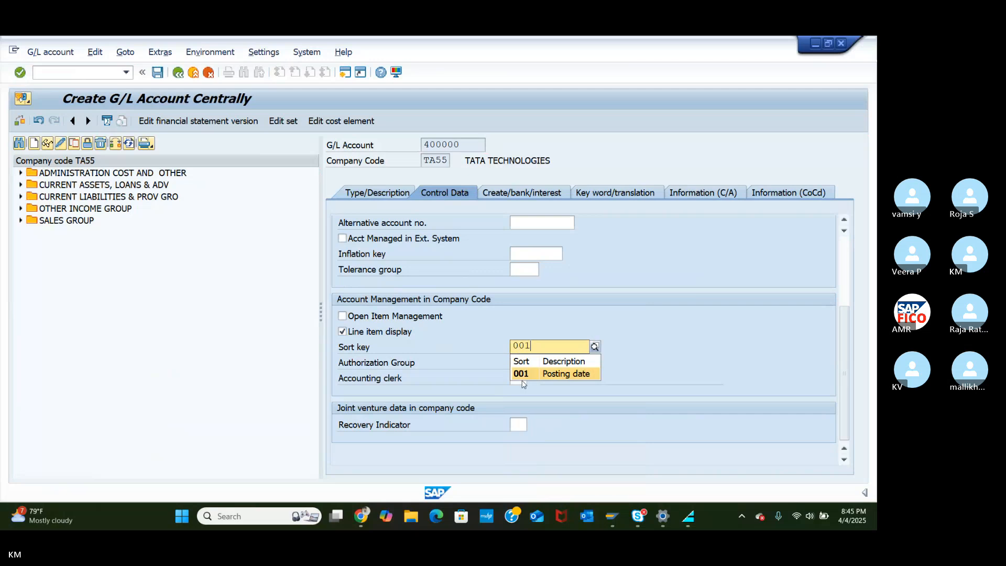
key("Return")
Step: Set the field status group of account 400000 to G001 and save the account
left_click(522, 193)
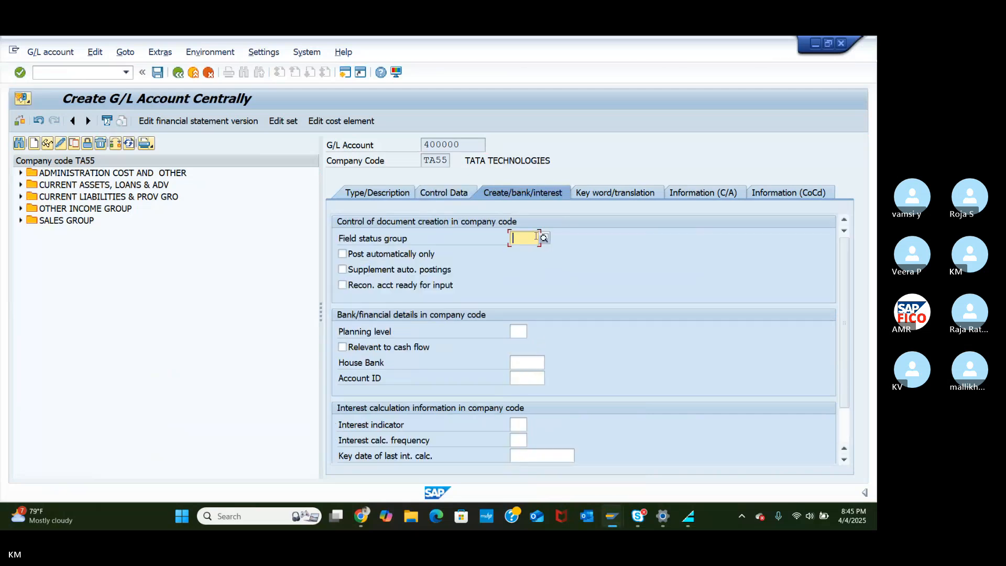
type("G")
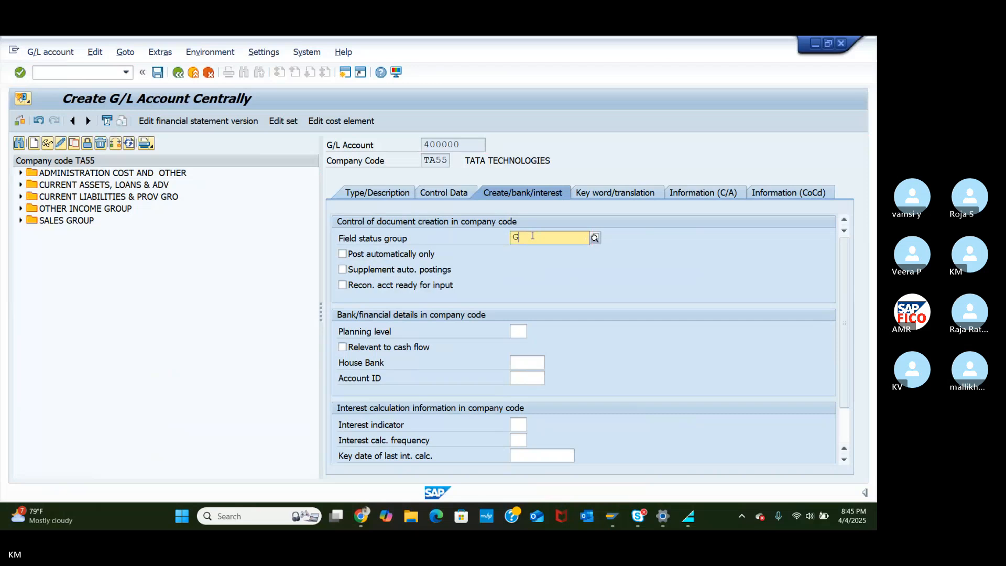
type("001")
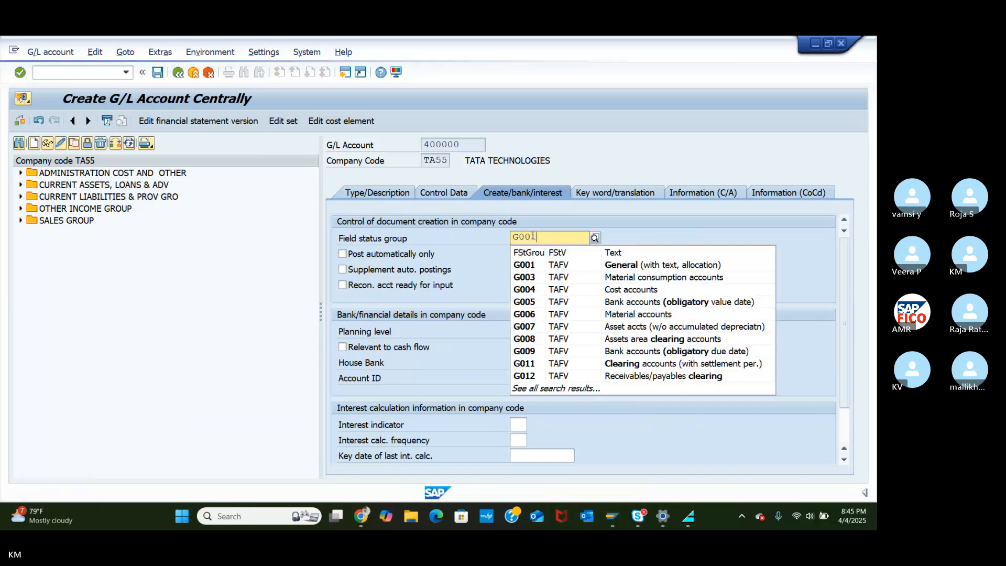
left_click(538, 263)
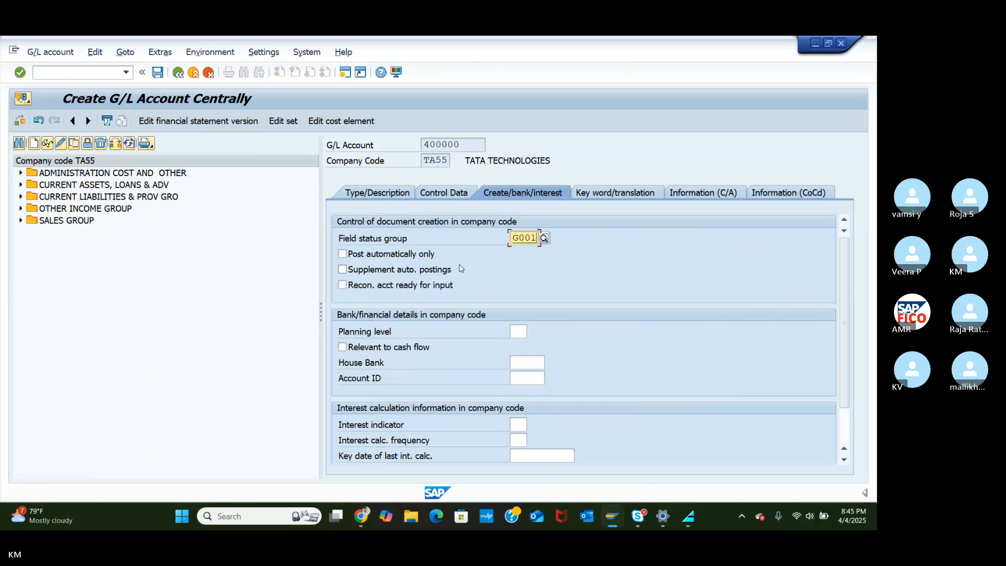
left_click(158, 73)
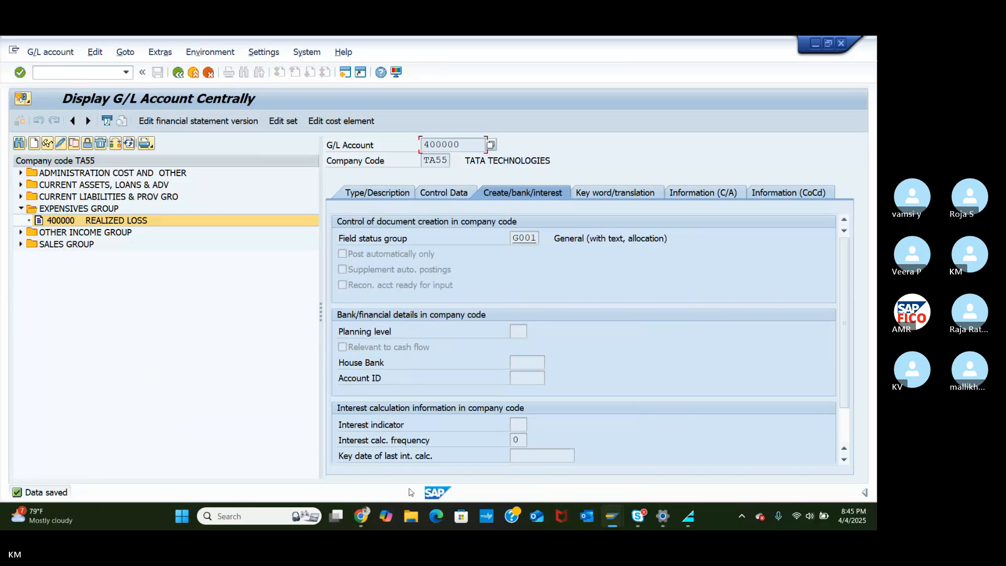
Step: Check the vendor realized gain and loss notes in Skype, return to the SAP G/L account window, and run transaction OBA1
left_click(362, 514)
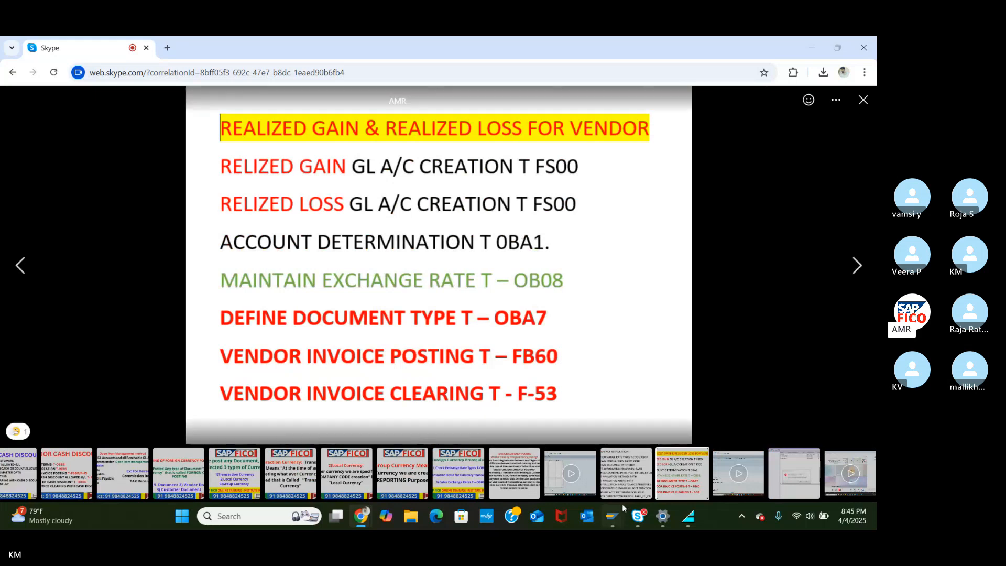
mouse_move(613, 519)
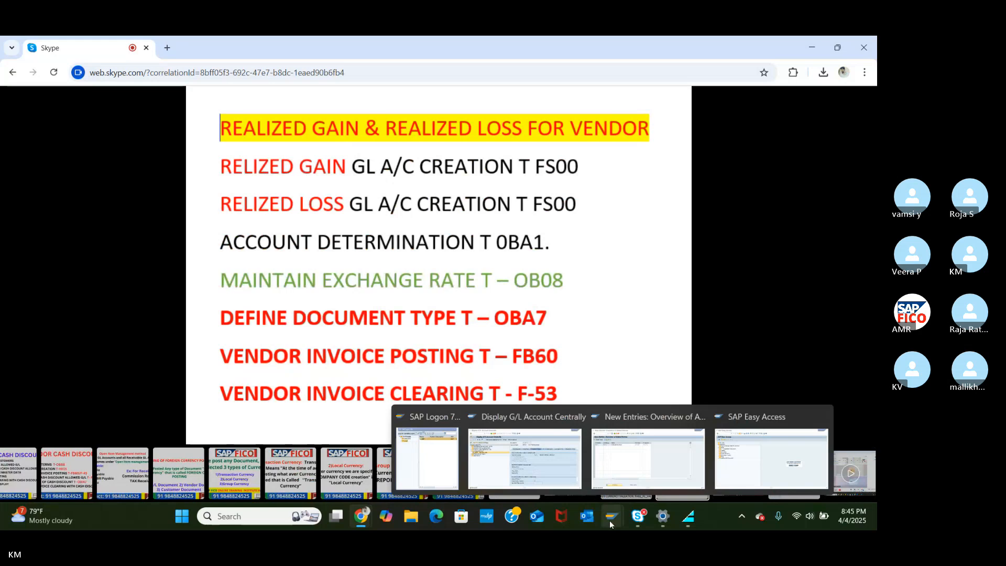
left_click(551, 475)
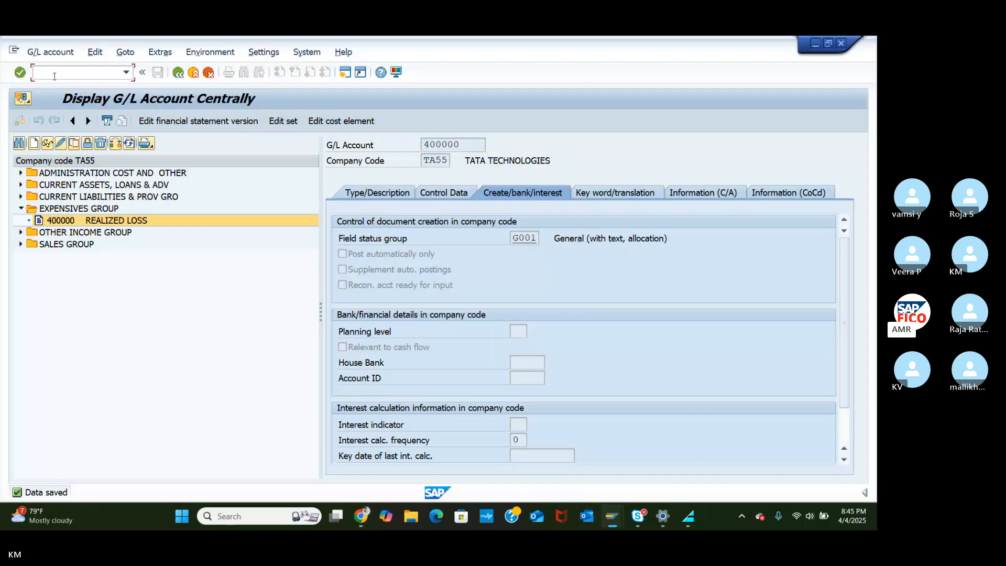
left_click(55, 78)
type("/NOBA1")
key("Return")
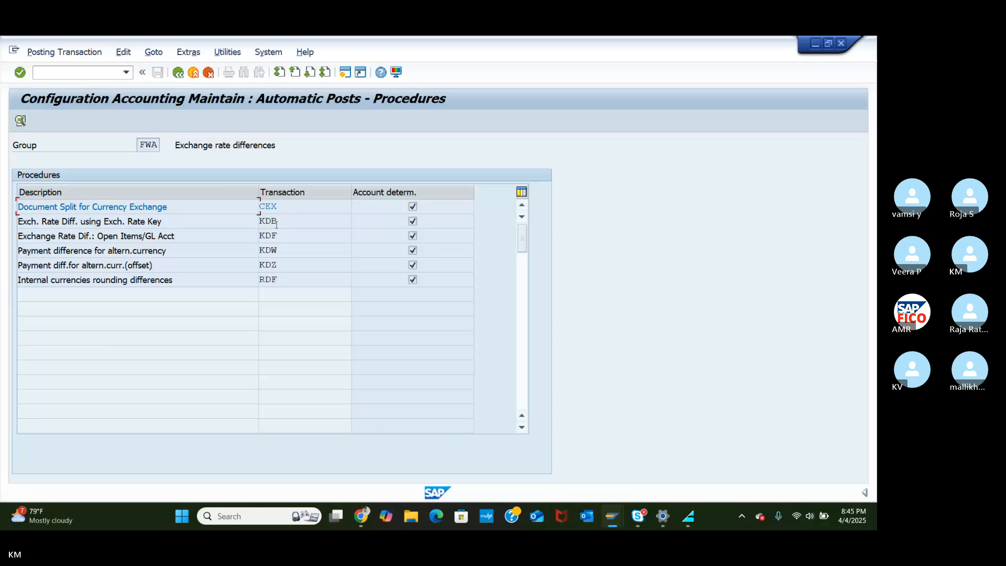
Step: Open the KDF account determination for chart of accounts TAOC and start a new entry for G/L account 100500
double_click(273, 239)
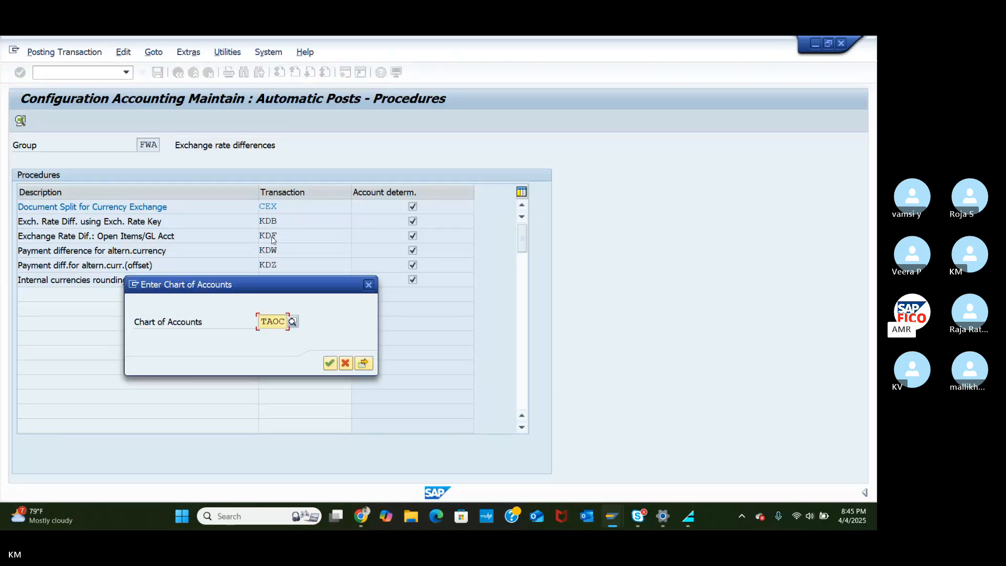
left_click(331, 365)
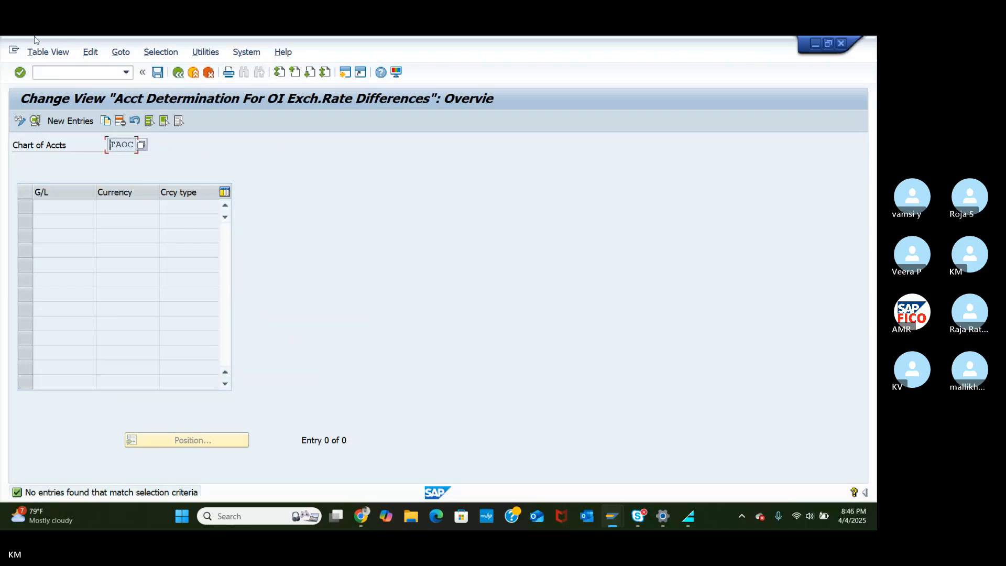
left_click(70, 121)
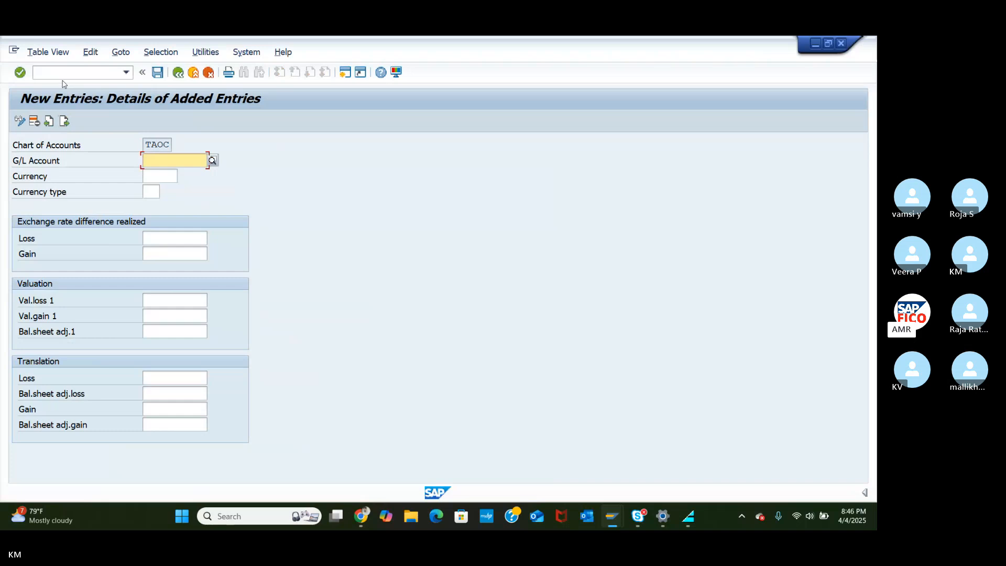
left_click(214, 160)
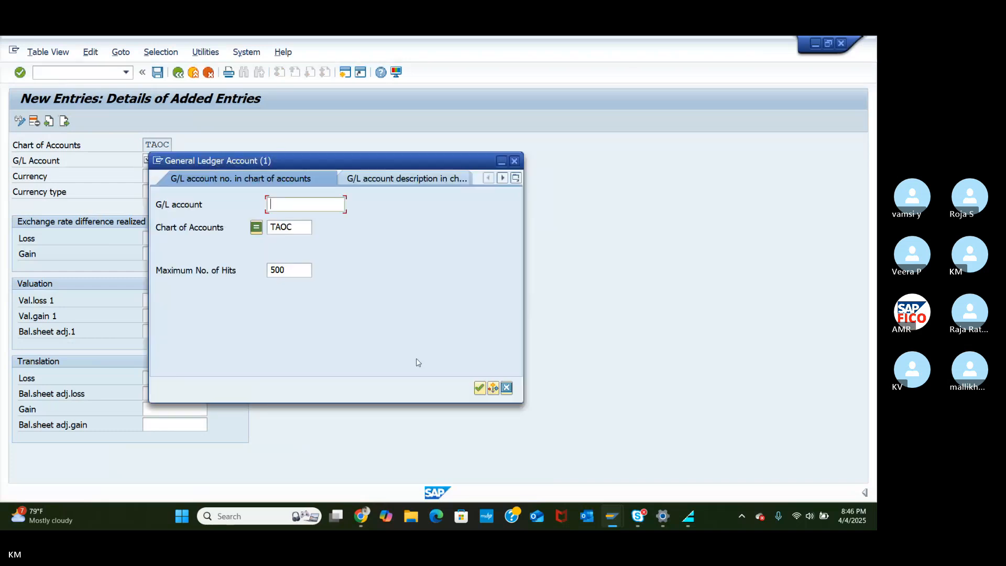
left_click(480, 388)
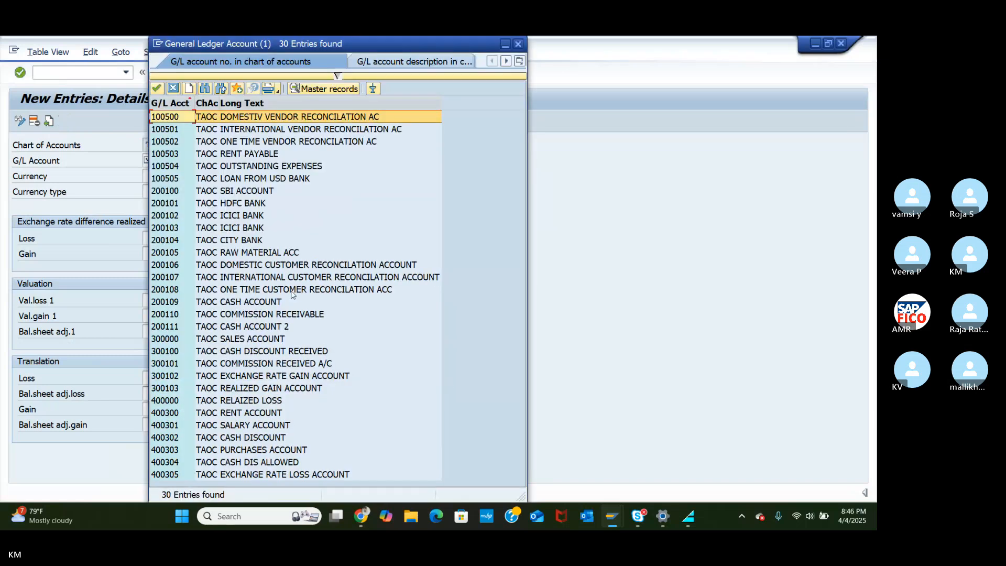
left_click(253, 118)
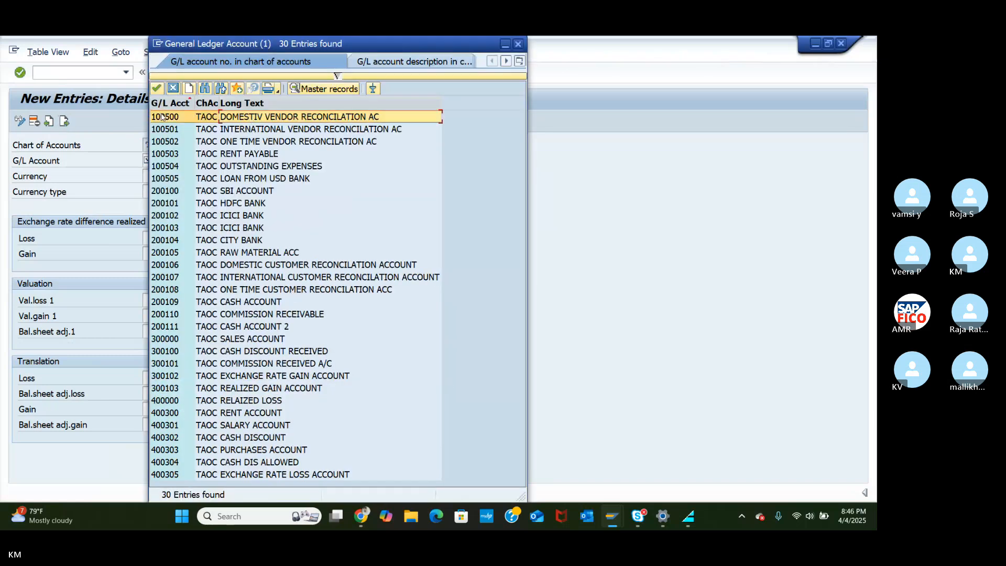
left_click(157, 88)
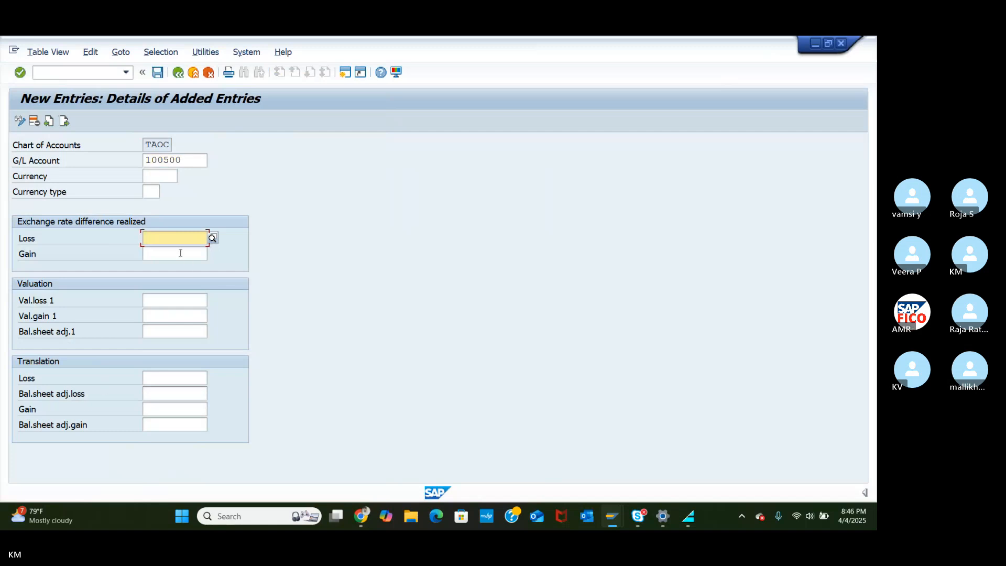
Step: Assign account 400000 to realized exchange rate loss and account 300103 to realized gain for G/L account 100500
left_click(214, 240)
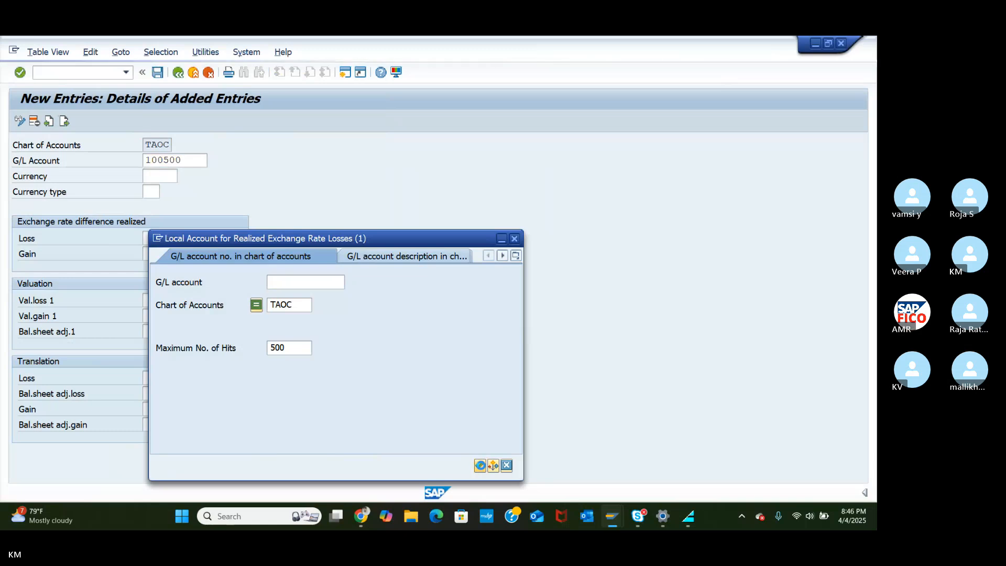
left_click(480, 465)
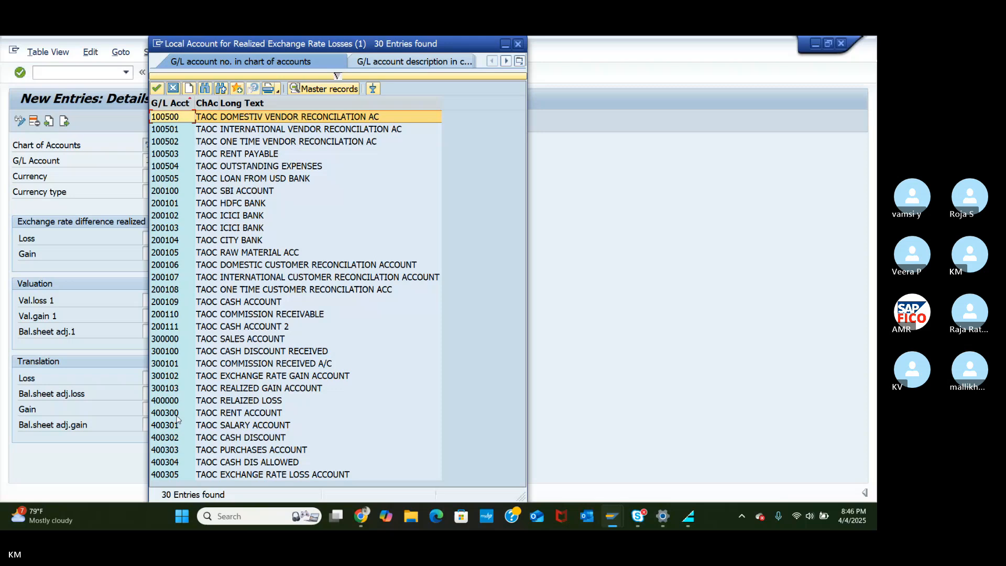
left_click(204, 400)
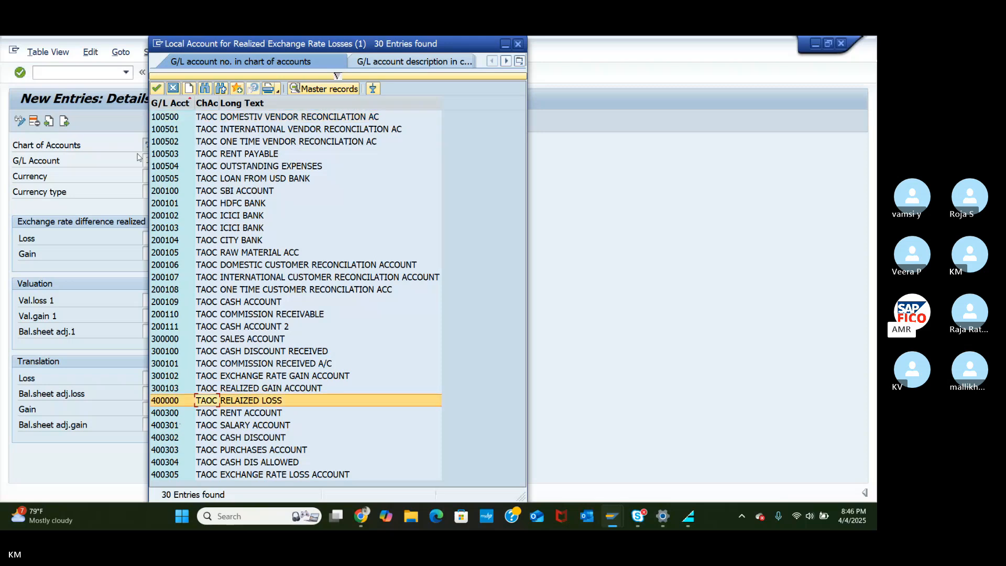
left_click(157, 88)
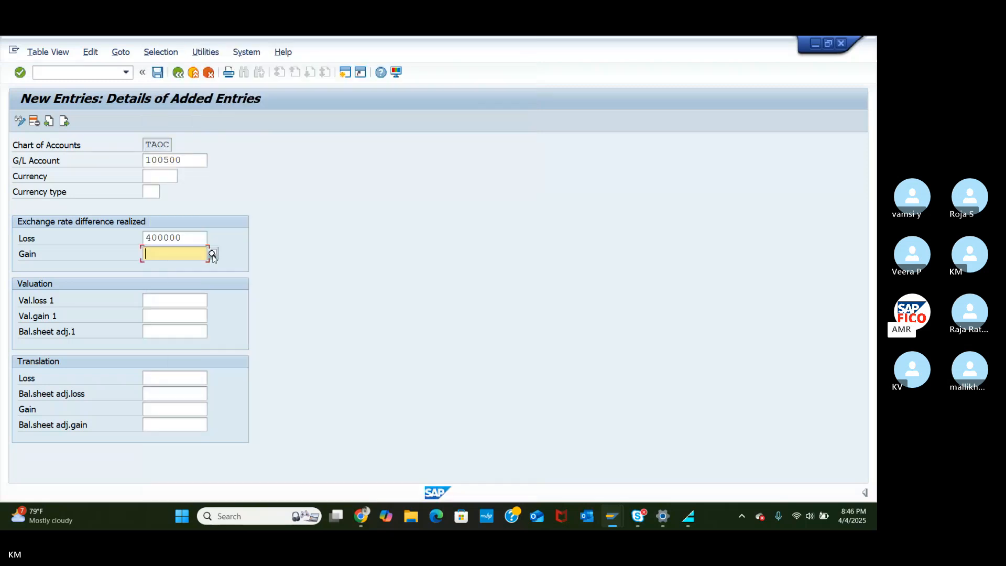
left_click(212, 255)
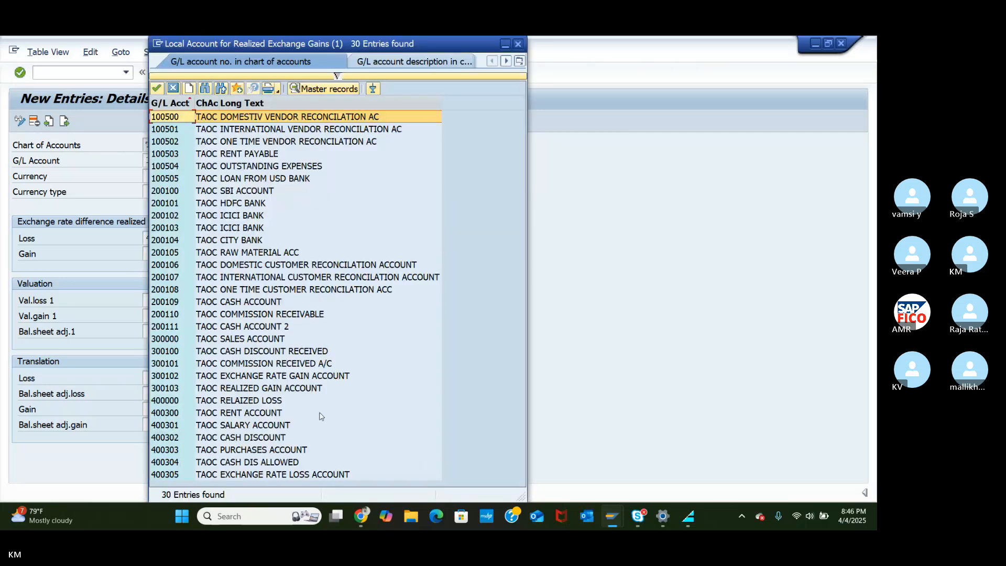
left_click(245, 390)
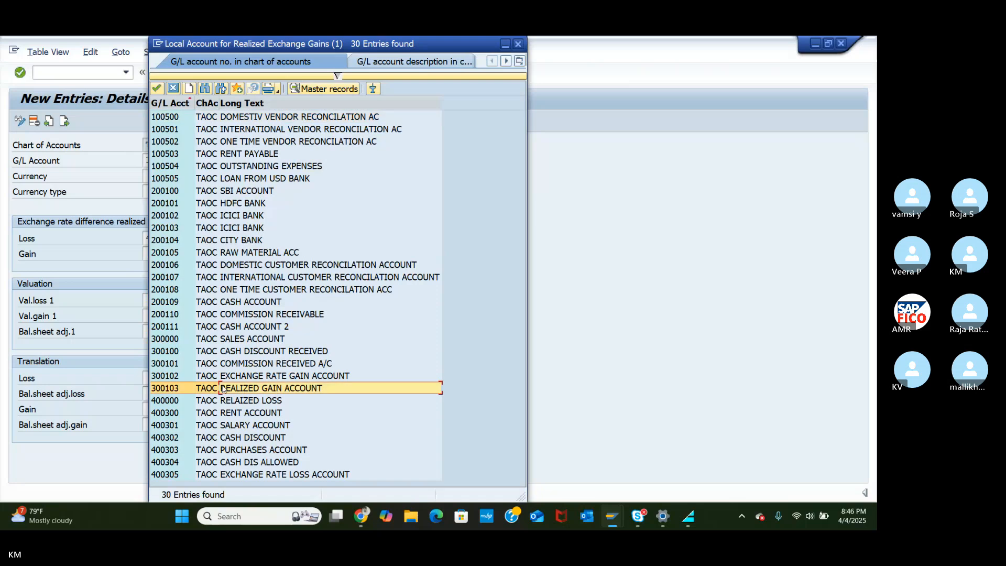
left_click(159, 89)
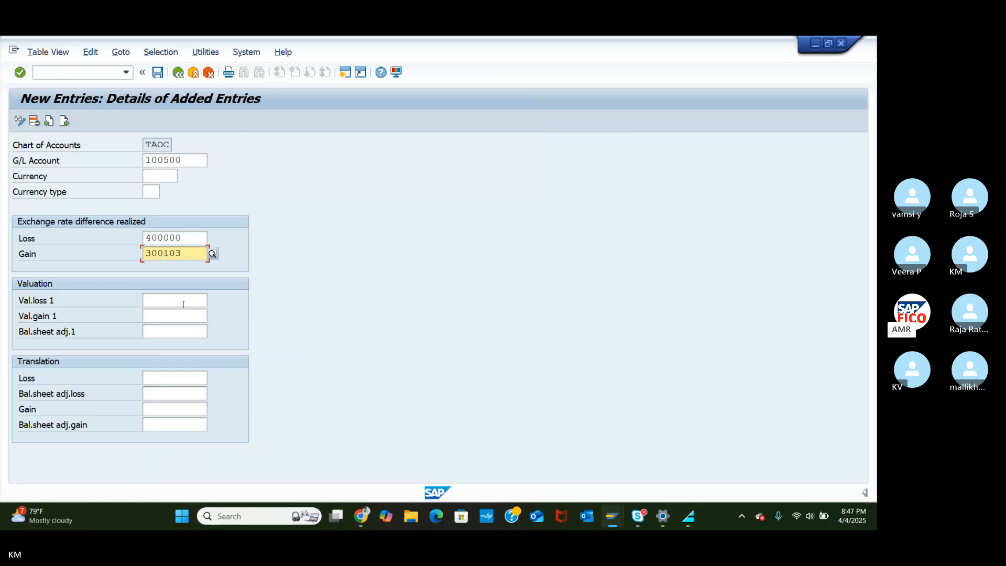
Step: Recheck the realized gain account against the G/L account list and select 300103 REALIZED GAIN ACCOUNT again
left_click_drag(181, 238, 163, 238)
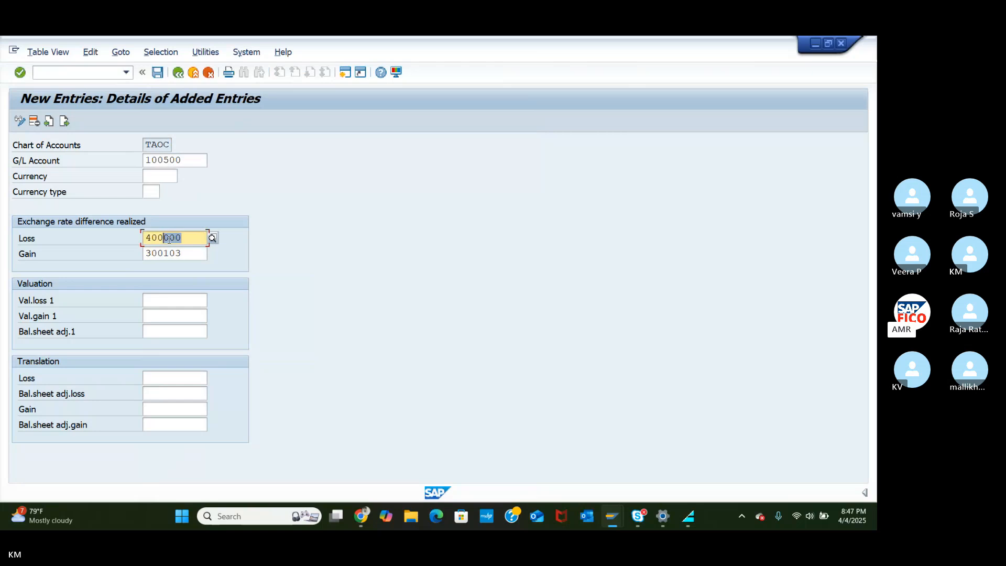
left_click(198, 258)
left_click(215, 254)
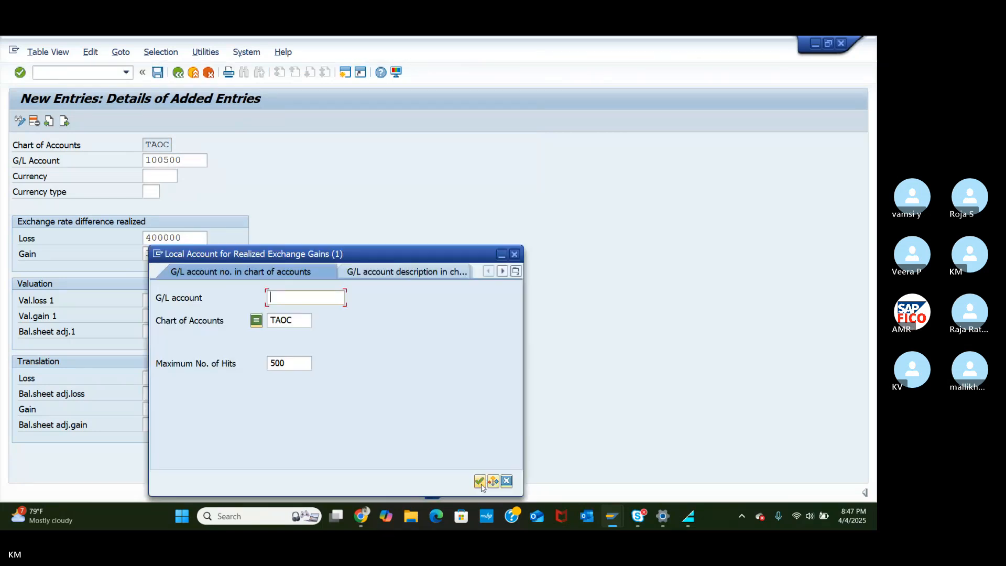
left_click(481, 481)
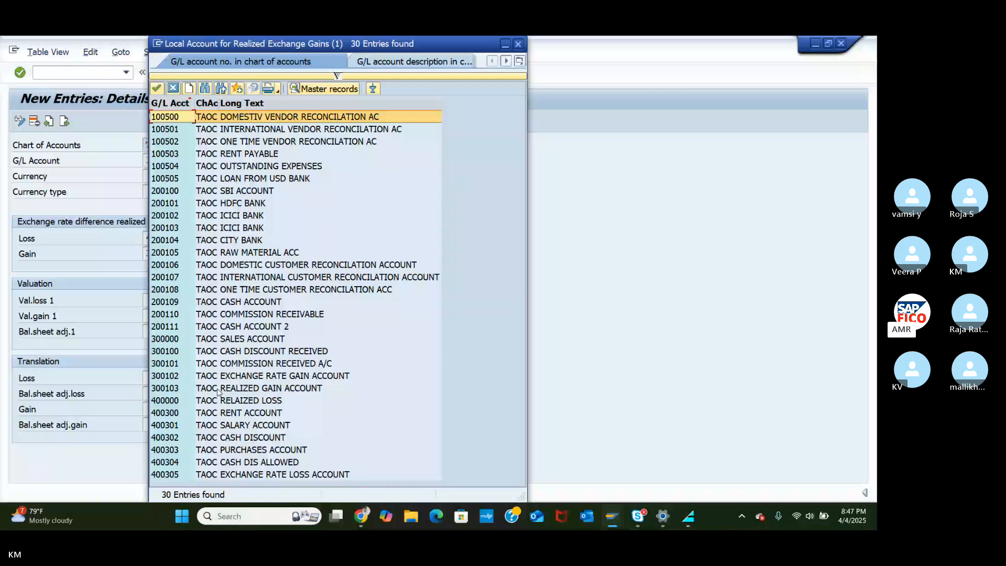
left_click_drag(485, 47, 709, 50)
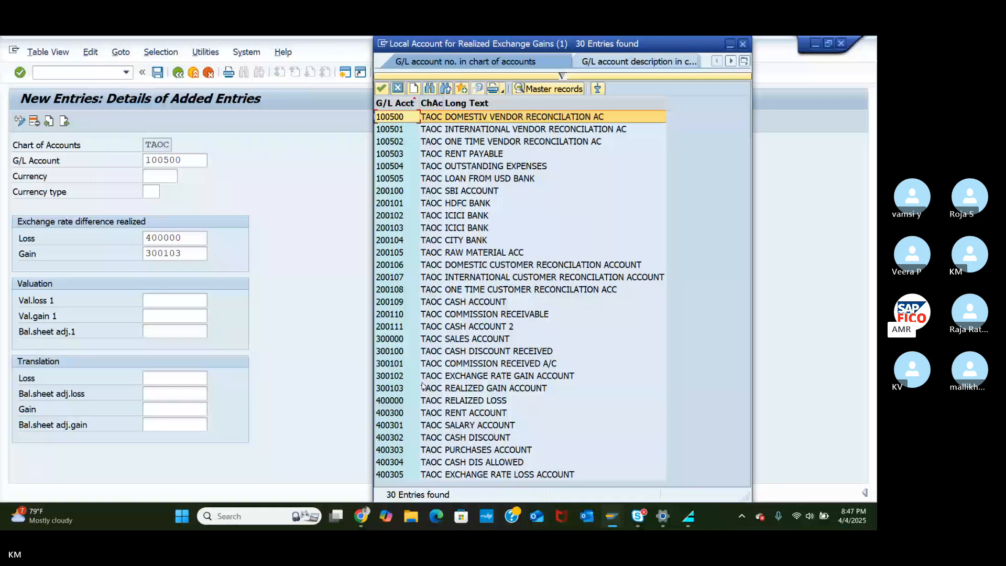
left_click(494, 389)
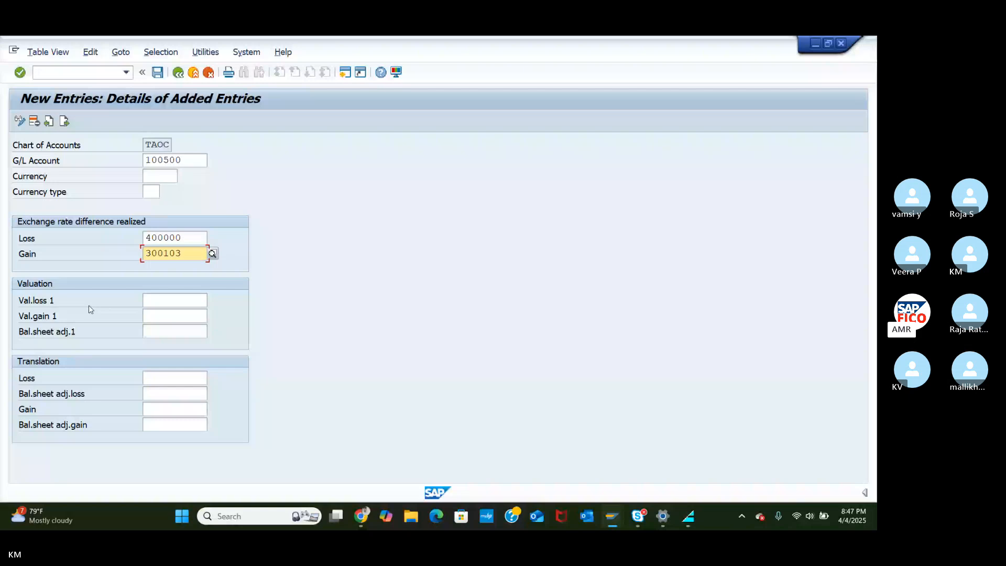
Step: Set Val.loss 1 to 400000 and Val.gain 1 to 300103 in the valuation data of G/L account 100500
left_click(174, 301)
left_click(212, 300)
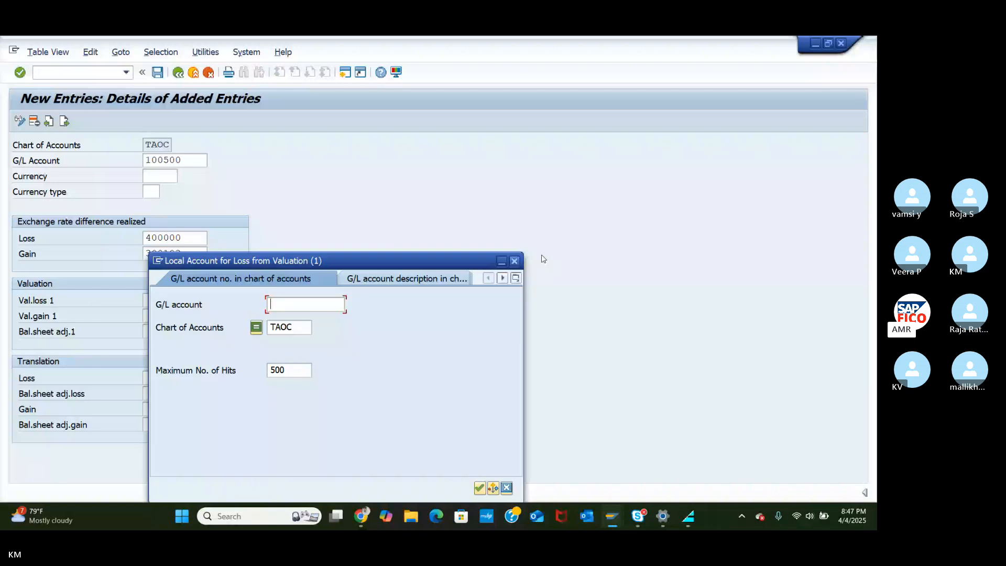
left_click(515, 261)
type("400000")
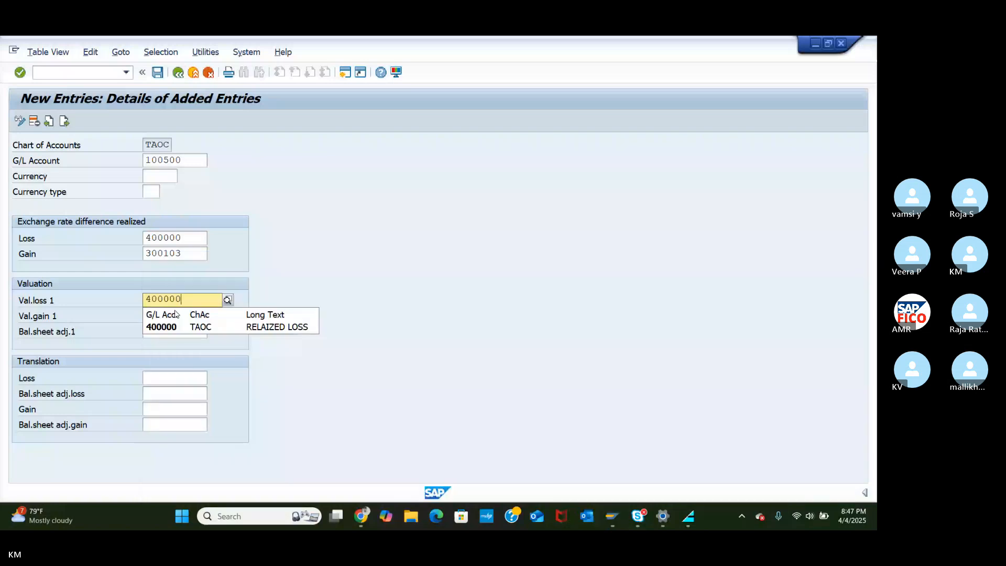
left_click(166, 316)
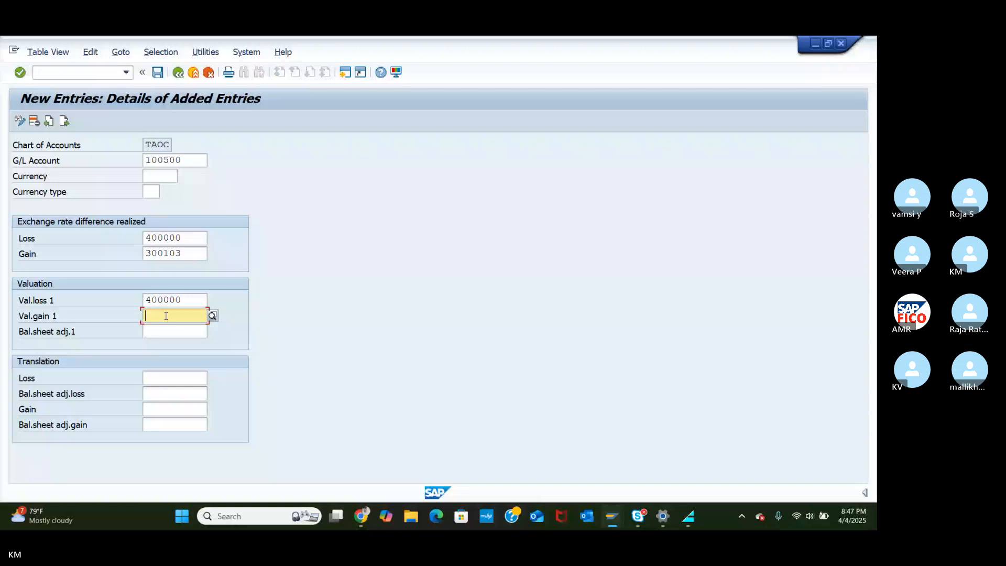
type("300103")
left_click(162, 379)
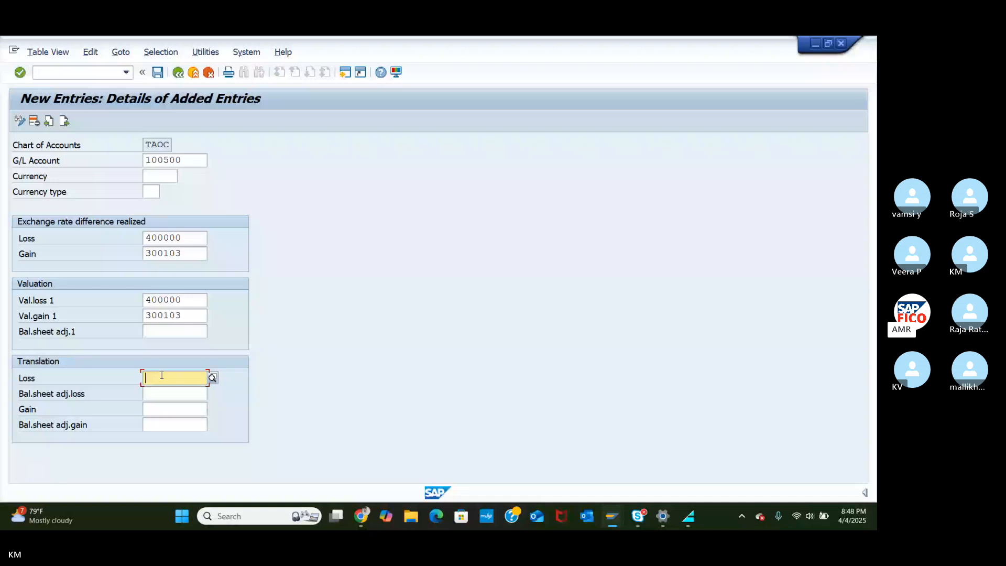
type("400000")
key("BackSpace")
key("BackSpace")
key("BackSpace")
key("BackSpace")
key("BackSpace")
key("BackSpace")
Step: Move on to another new entry and choose G/L account 200106, DOMESTIC CUSTOMER RECONCILATION ACCOUNT
left_click(63, 122)
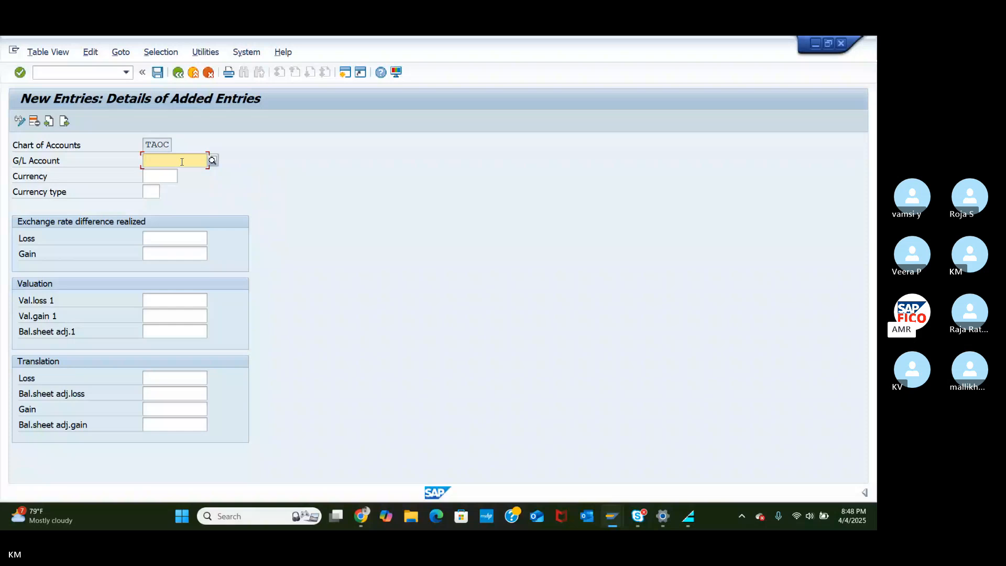
left_click(213, 161)
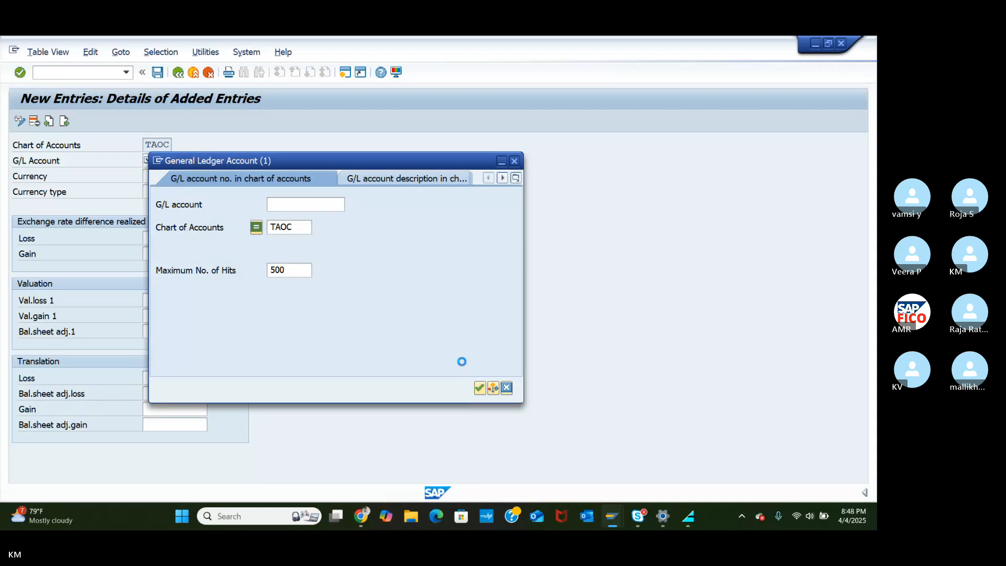
left_click(231, 268)
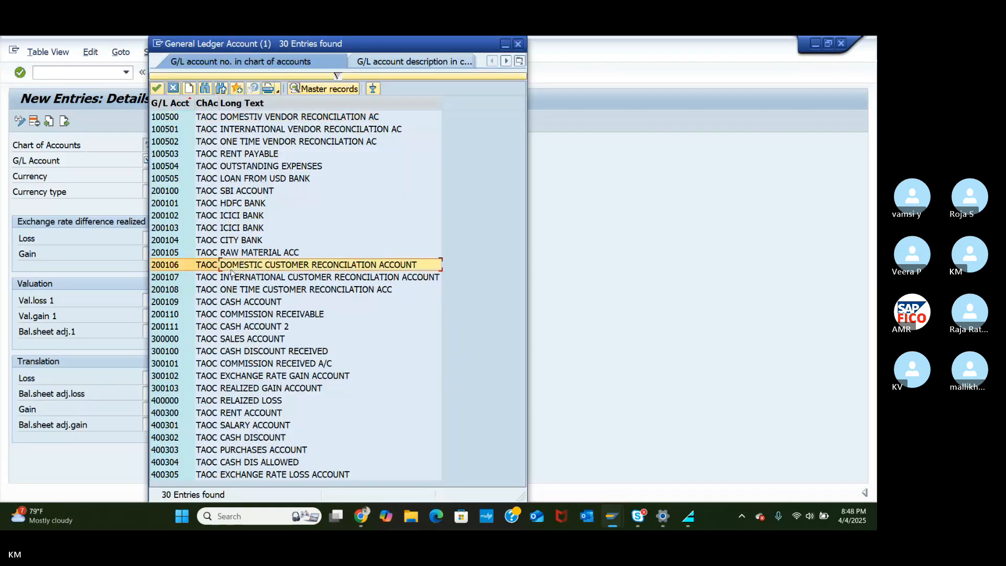
left_click(157, 88)
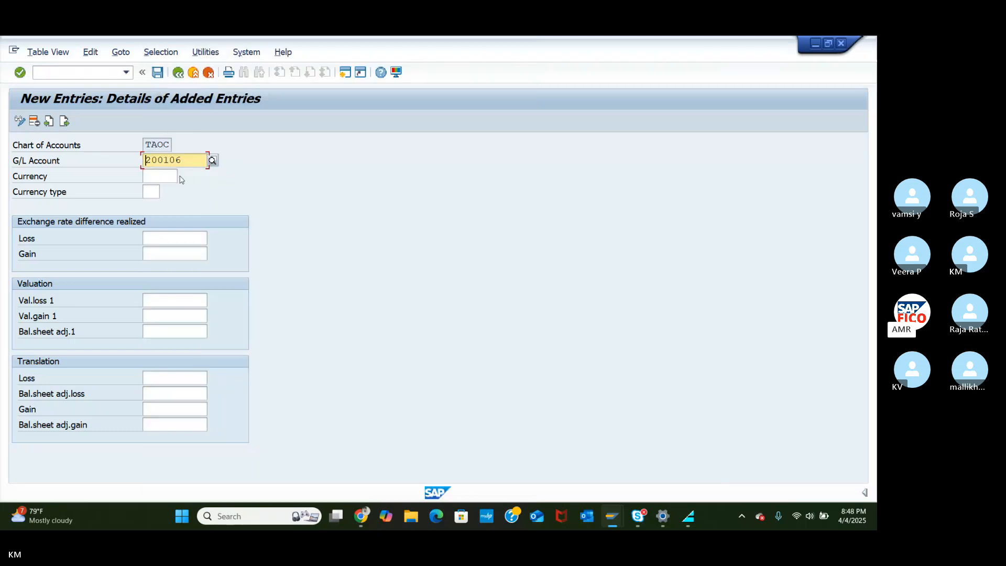
Step: Assign account 400000 to realized exchange rate loss and account 300103 to realized gain for G/L account 200106
left_click(172, 239)
type("400000")
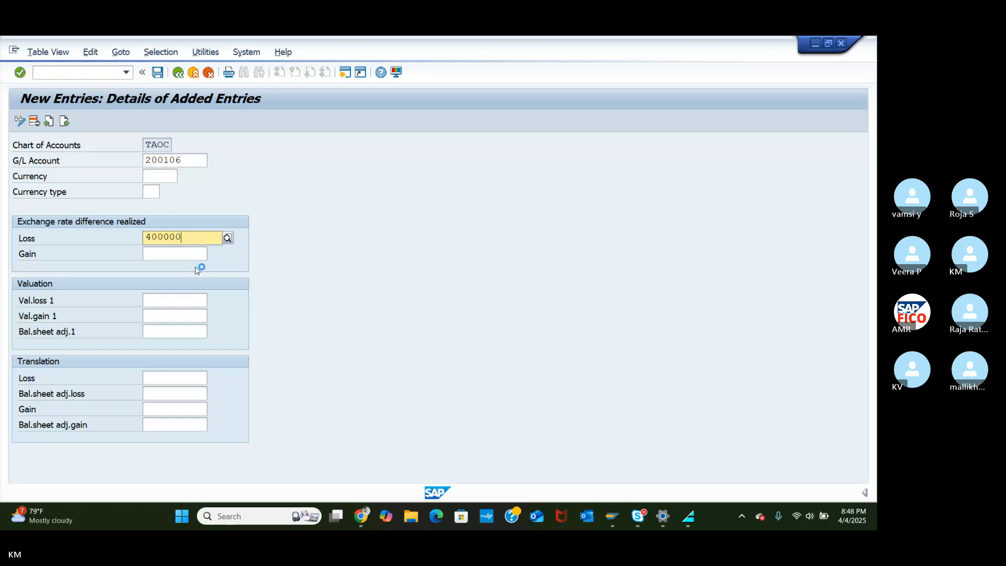
left_click(197, 268)
left_click(180, 254)
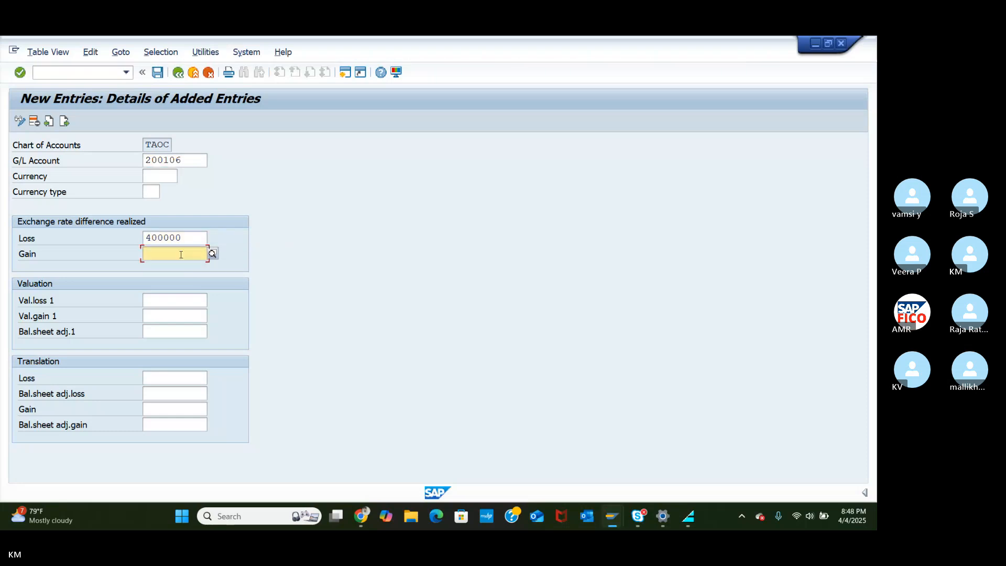
type("300103")
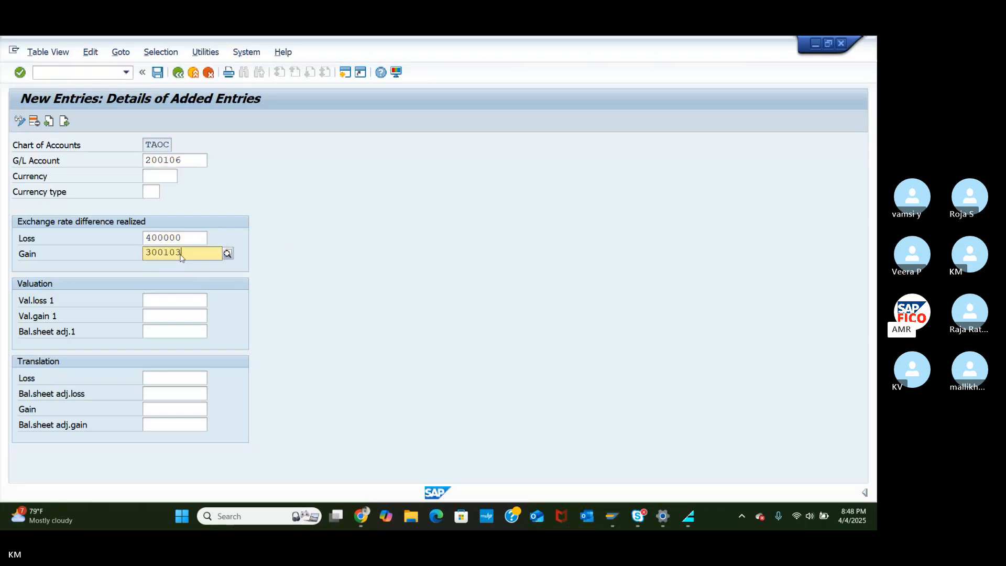
left_click(193, 282)
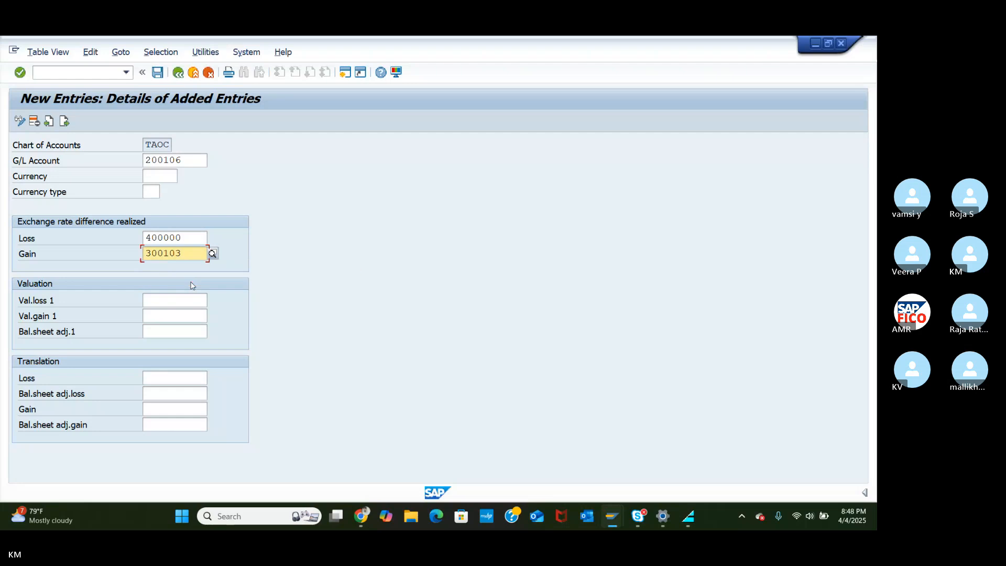
Step: Set Val.loss 1 to 400000 and Val.gain 1 to 300103 in the valuation data of G/L account 200106
left_click(178, 305)
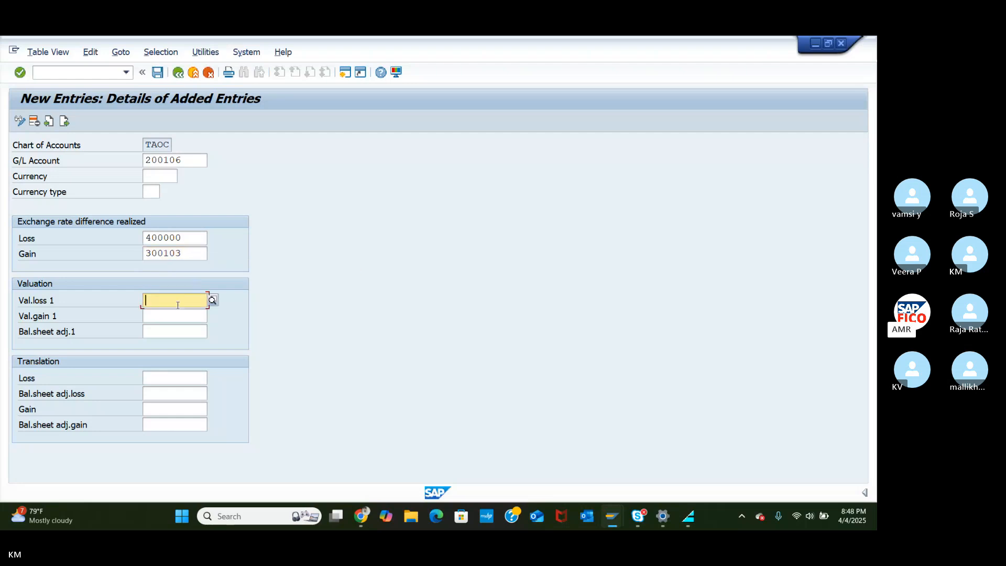
type("400000")
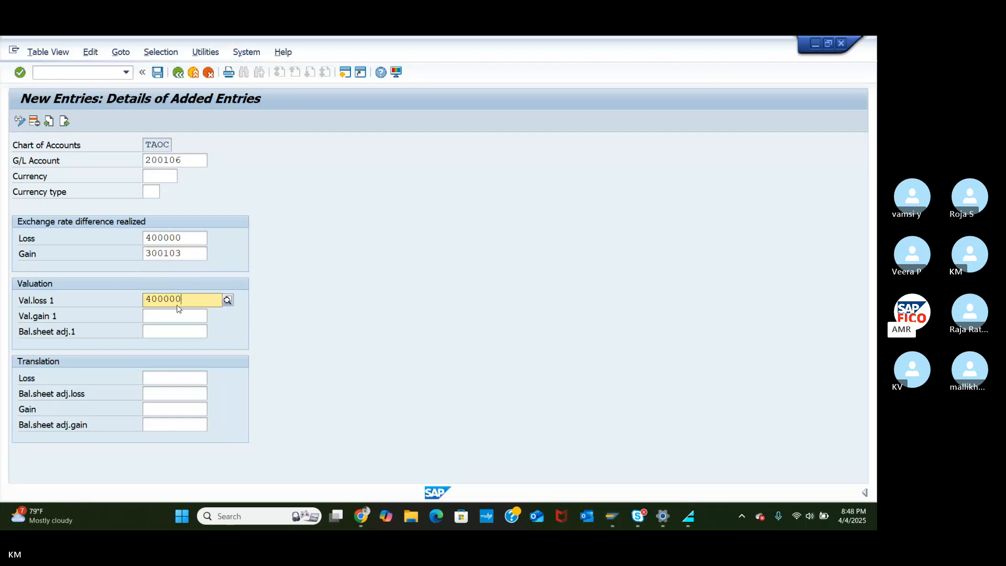
left_click(179, 319)
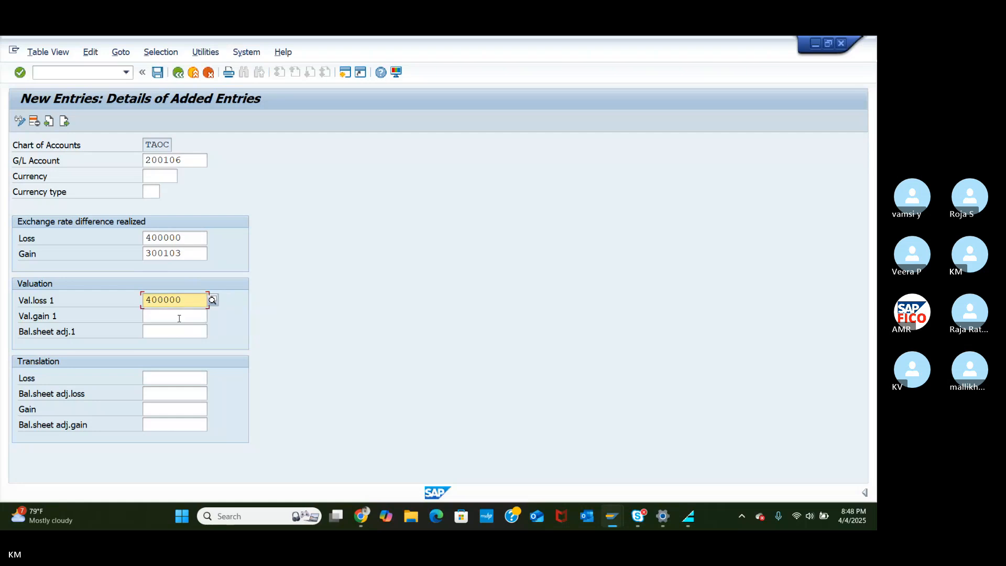
left_click(175, 316)
type("300103")
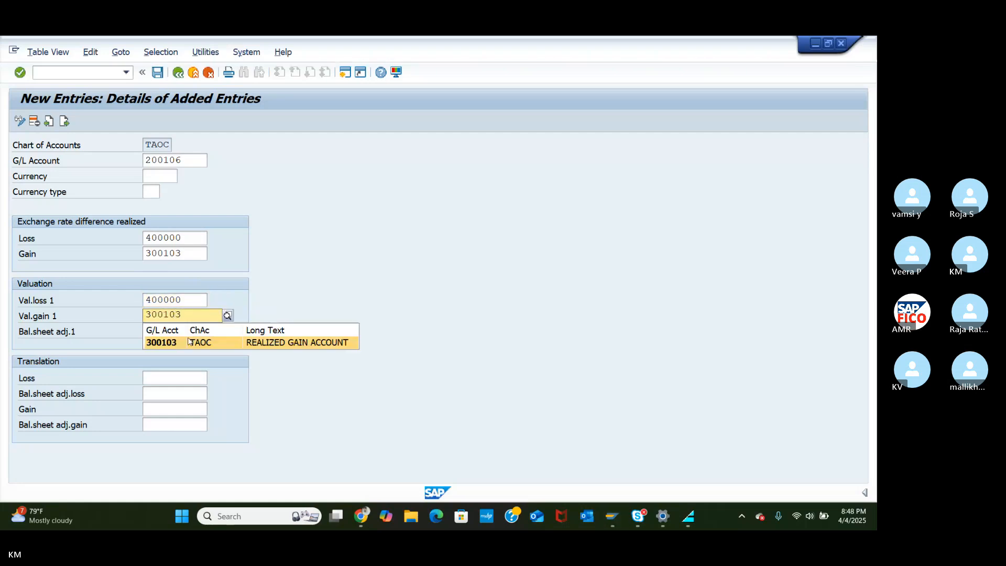
Step: Complete the Val.gain 1 entry and save the new account assignments under the proposed customizing request
left_click(186, 343)
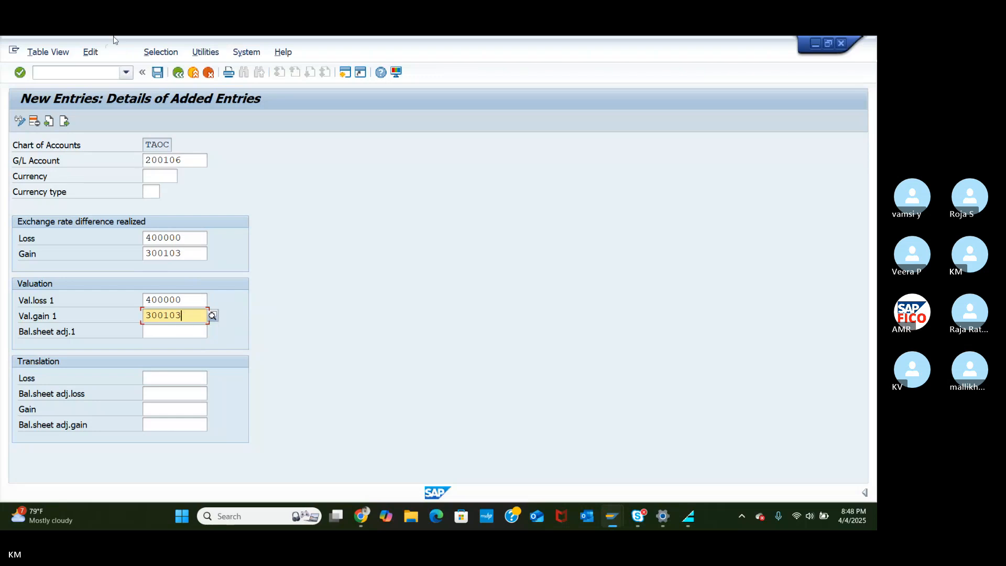
left_click(158, 73)
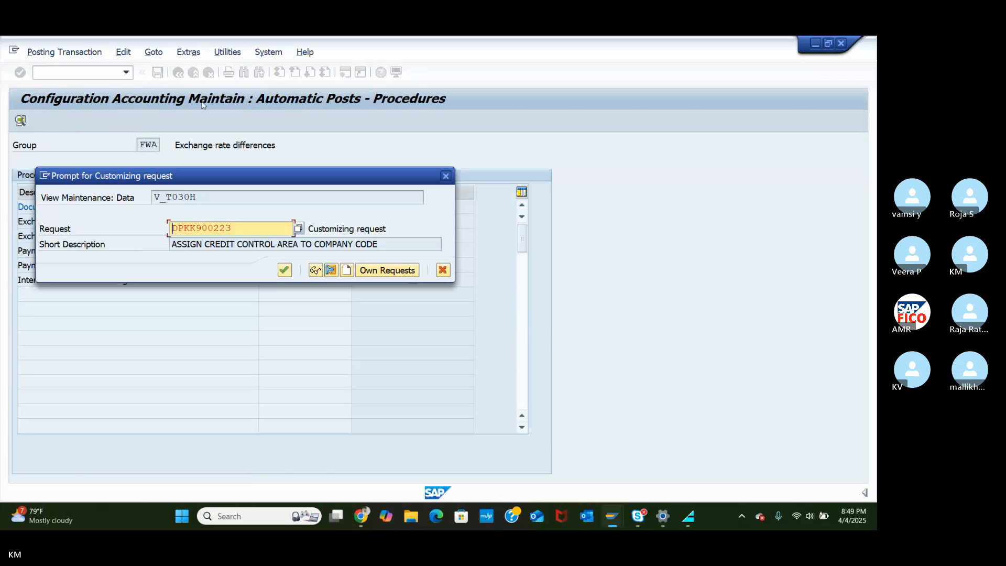
left_click(283, 270)
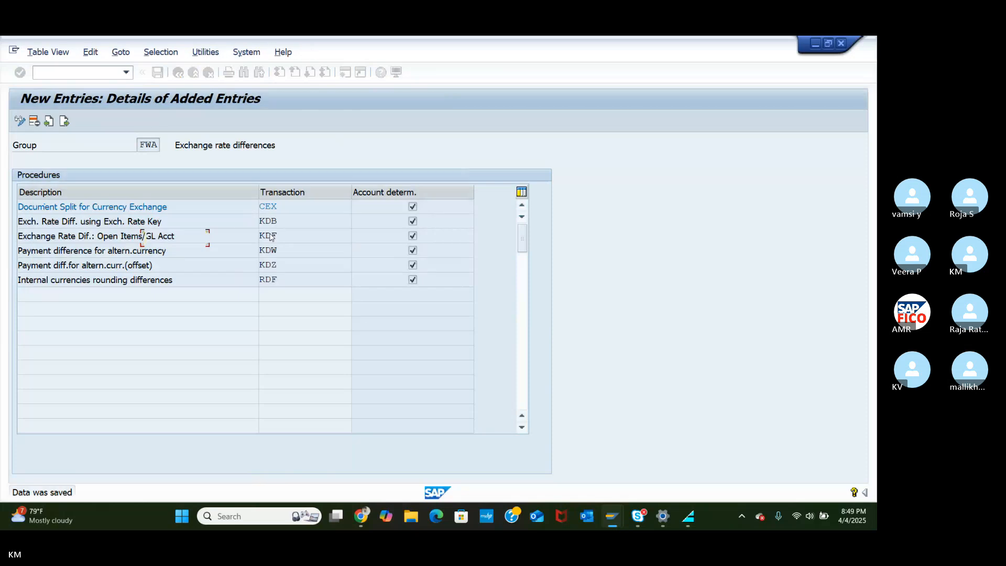
double_click(209, 231)
Step: Leave the exchange rate difference account determination and return to the SAP Easy Access screen
left_click(179, 73)
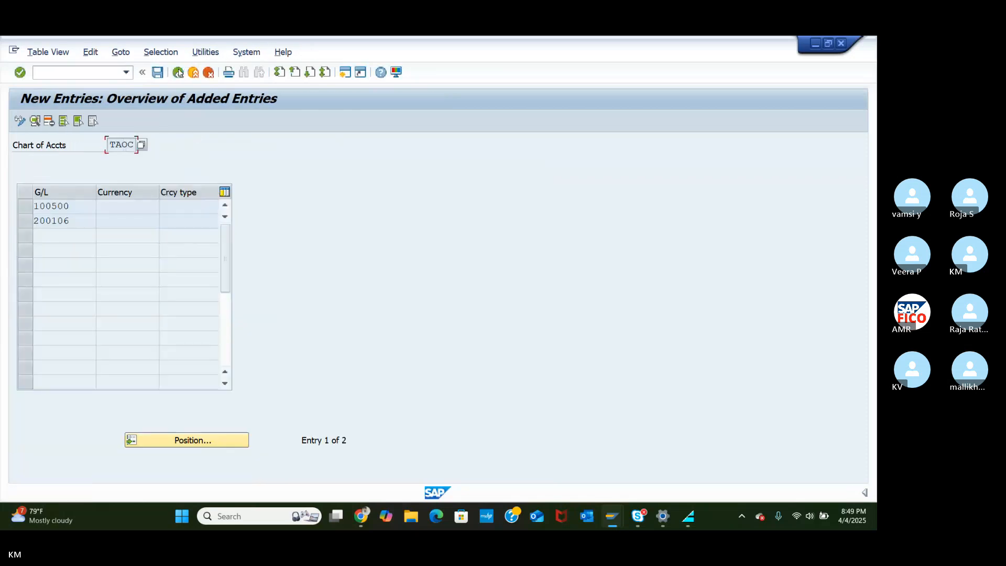
left_click(178, 72)
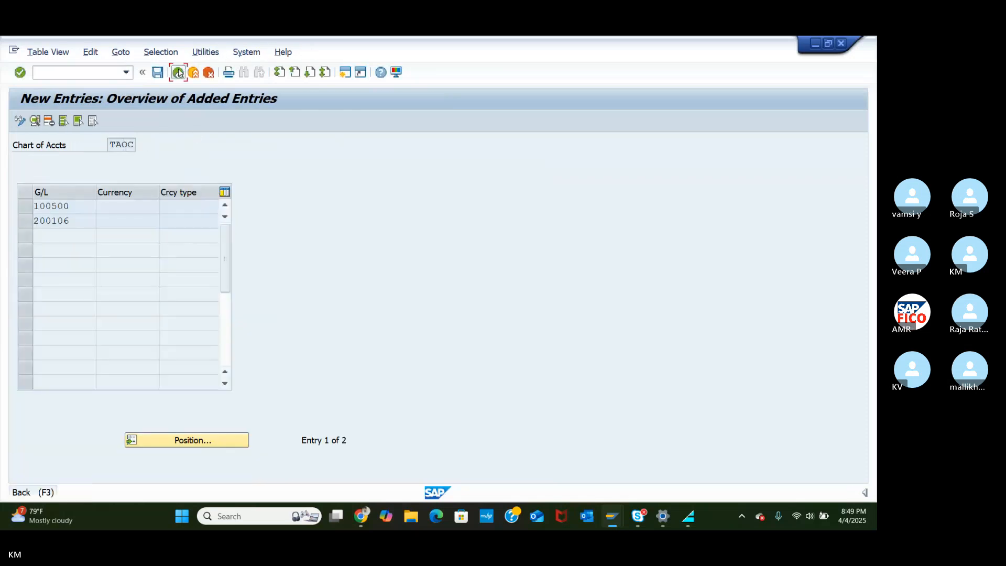
left_click(117, 76)
type("/n")
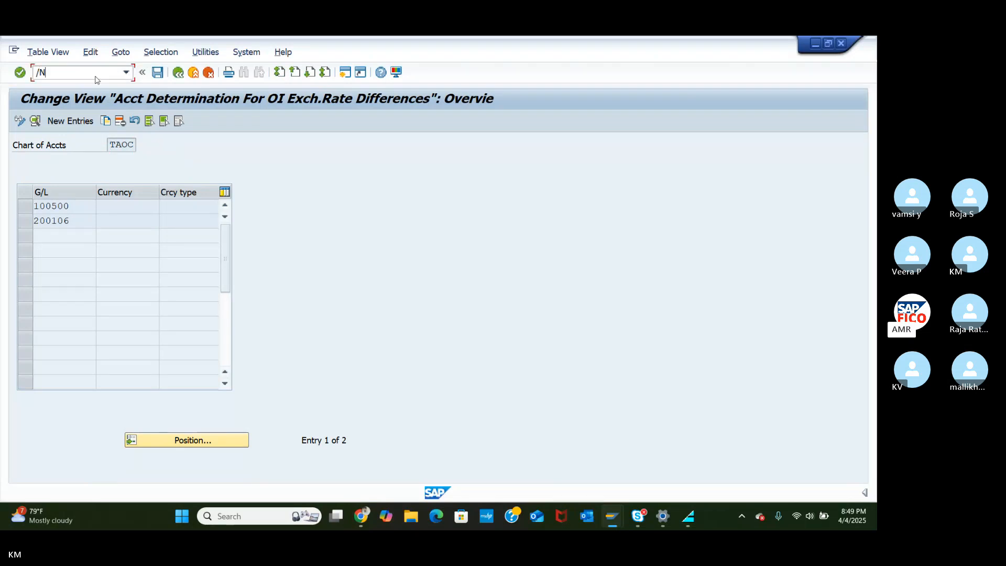
key("Return")
Step: Check the realized gain and loss task list in the Chrome Skype window and open transaction OB08 in the other SAP session
mouse_move(372, 506)
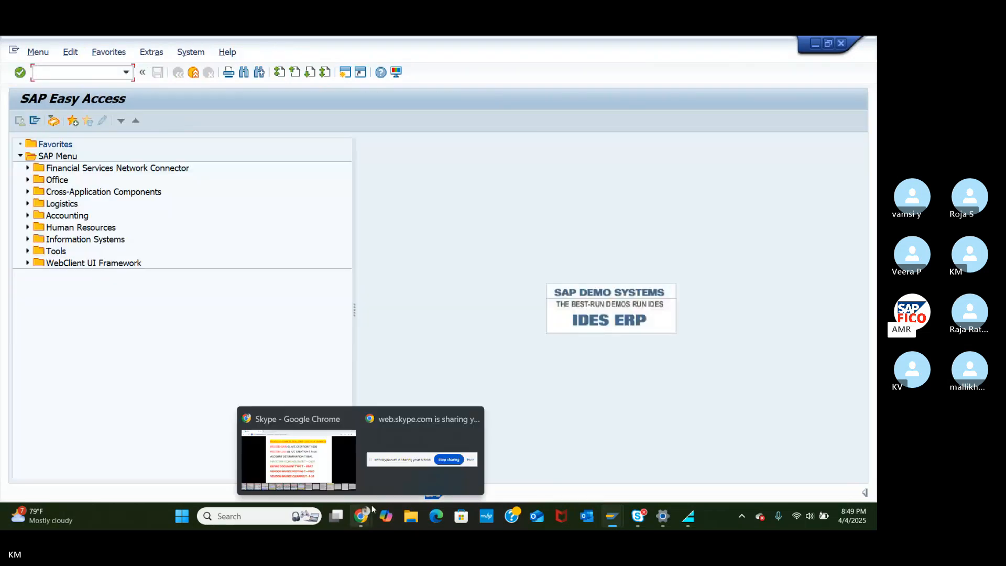
left_click(338, 460)
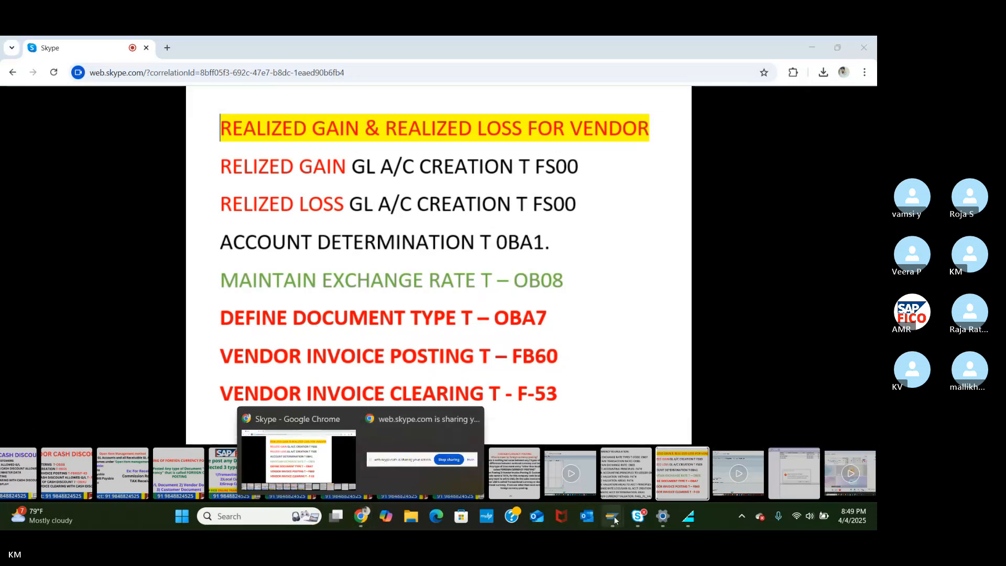
mouse_move(615, 520)
left_click(650, 461)
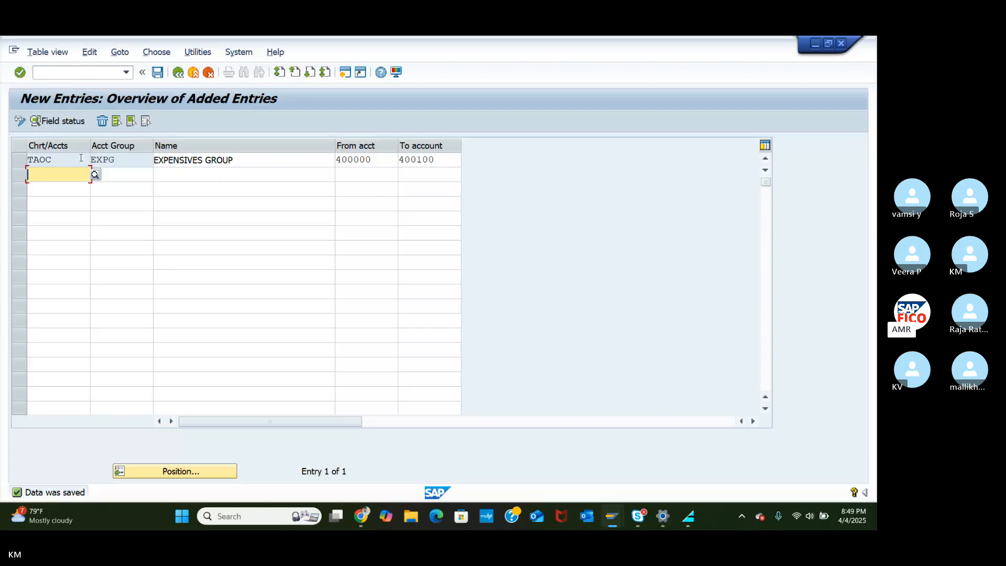
left_click(72, 70)
type("/")
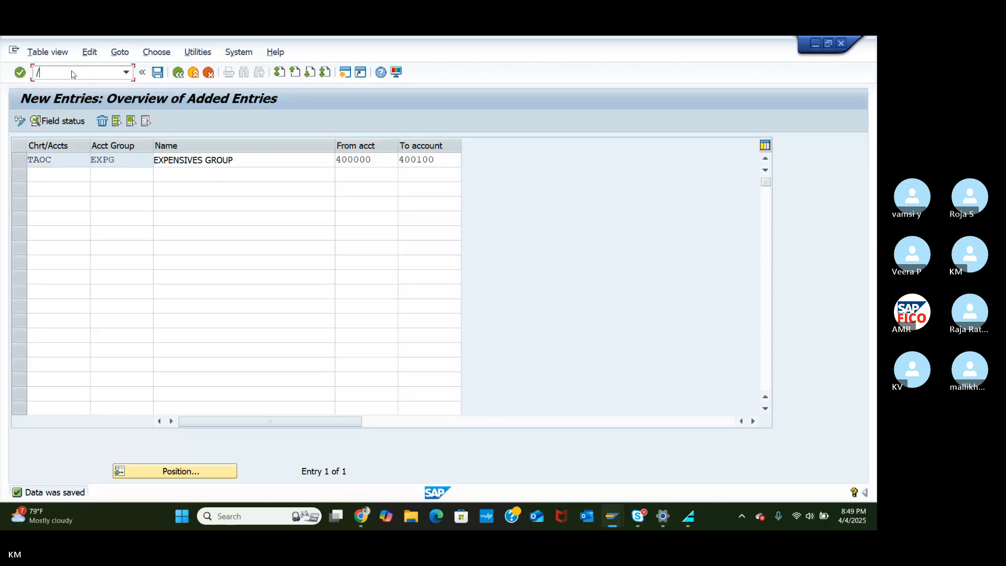
type("NOB08")
key("Return")
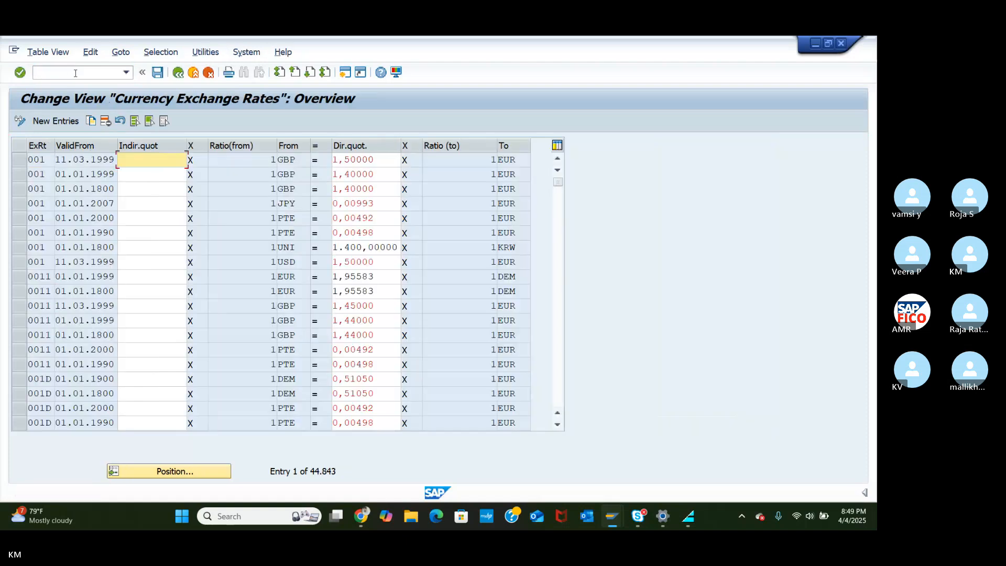
Step: Position the currency exchange rates list at exchange rate type TA11
left_click(207, 470)
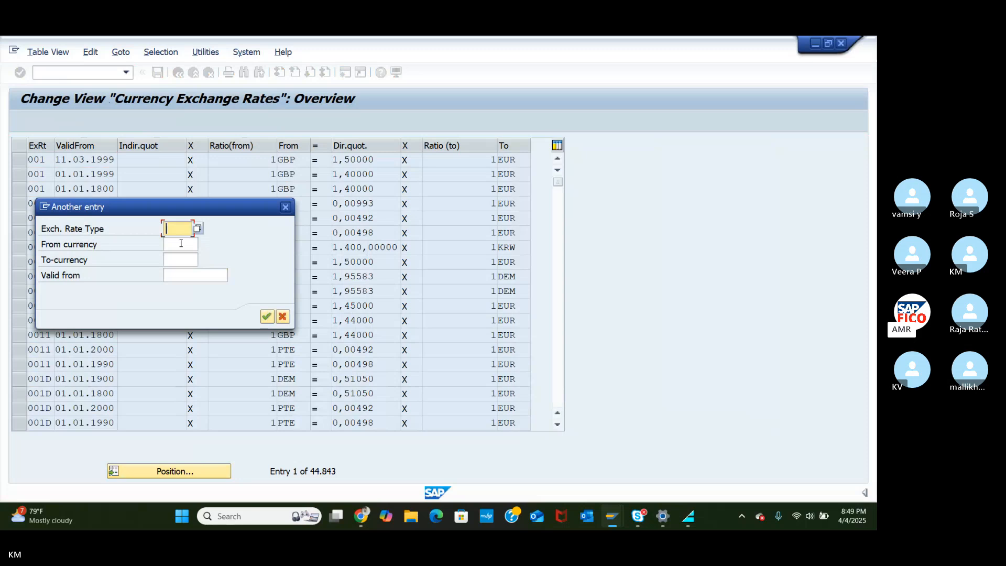
type("TA")
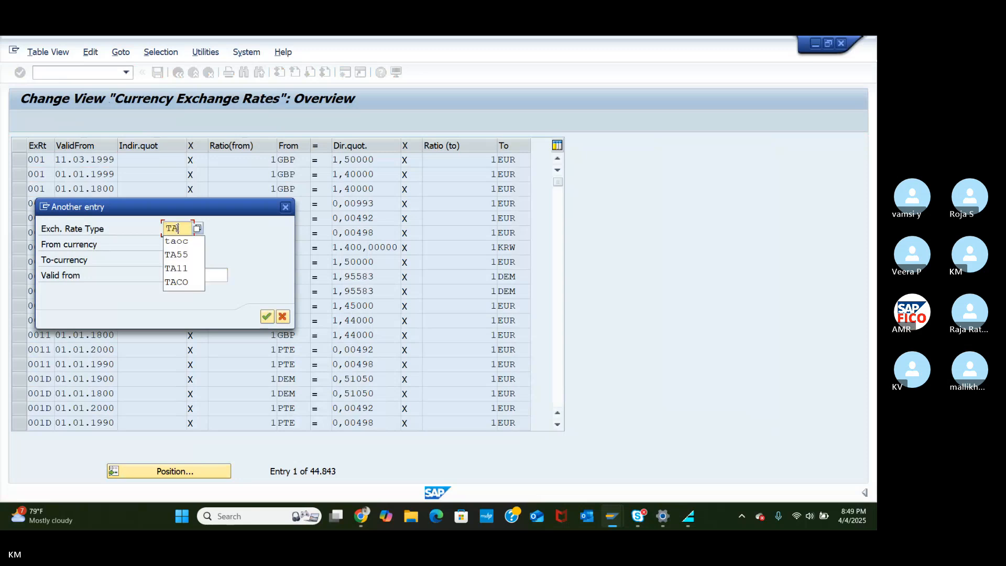
type("C")
key("BackSpace")
type("11")
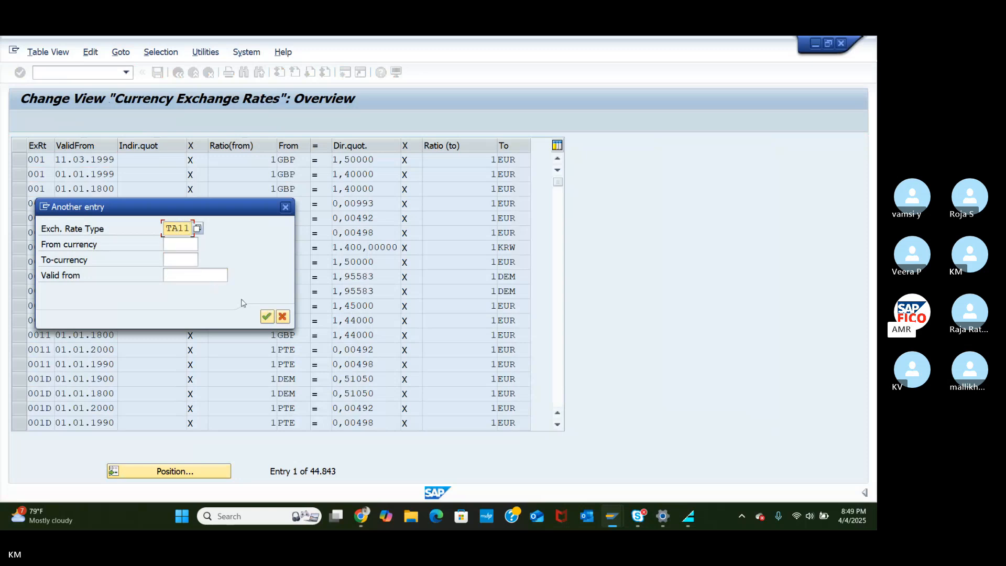
left_click(267, 316)
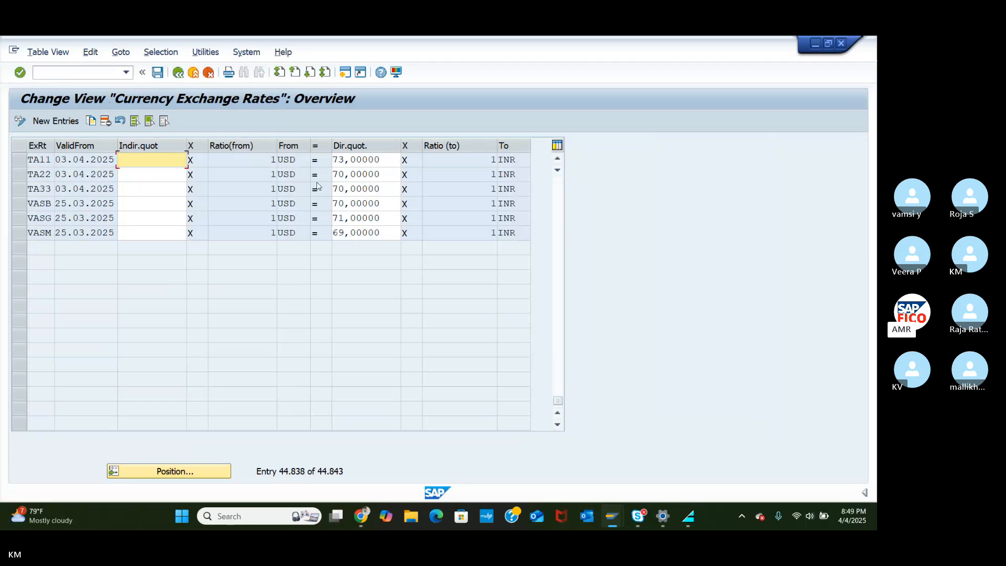
Step: Set the direct quotation of rate type TA11 from USD to INR to 70 and save it under the proposed customizing request
left_click(344, 162)
key("BackSpace")
type("0")
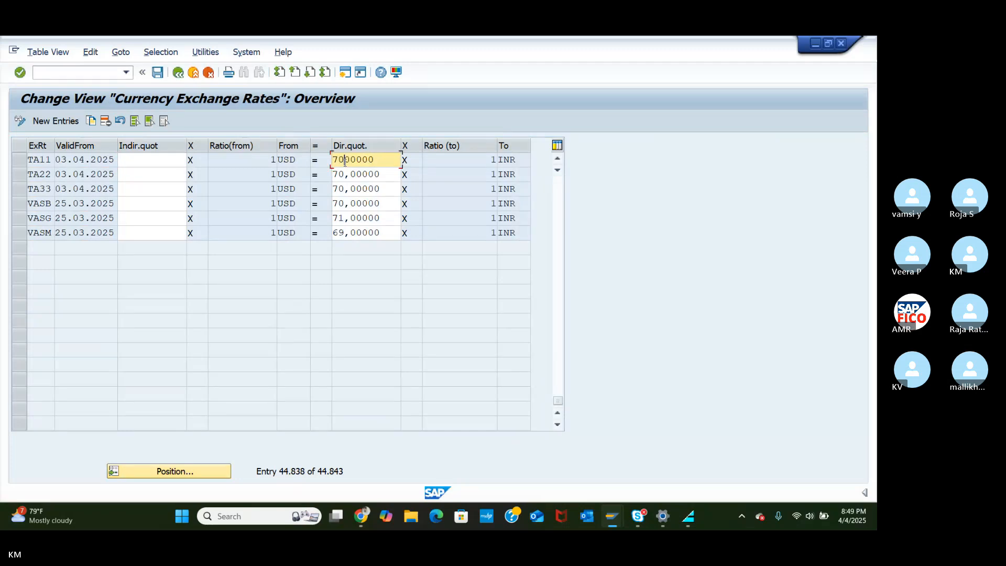
key("Return")
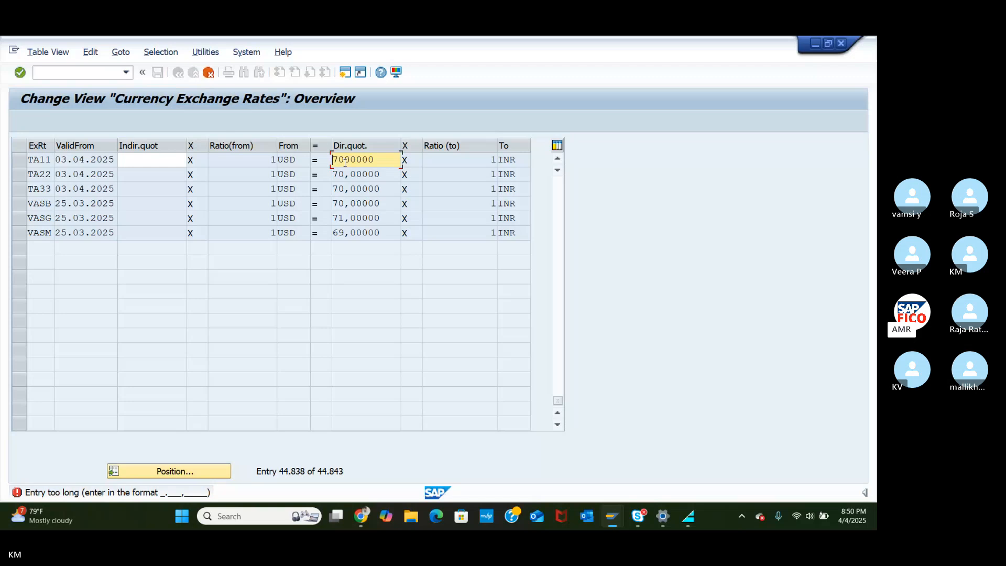
left_click_drag(374, 153, 331, 162)
key("BackSpace")
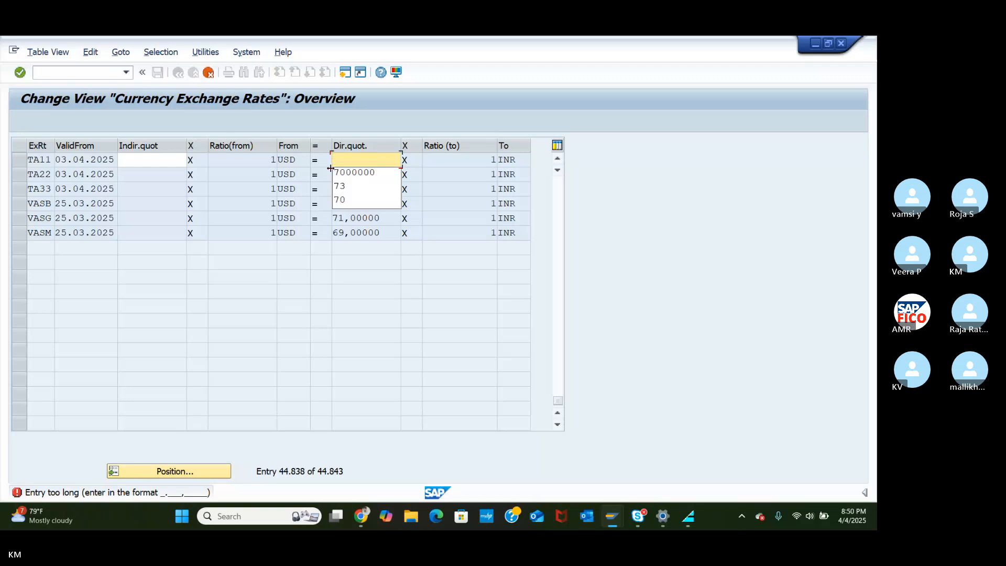
type("70")
key("Return")
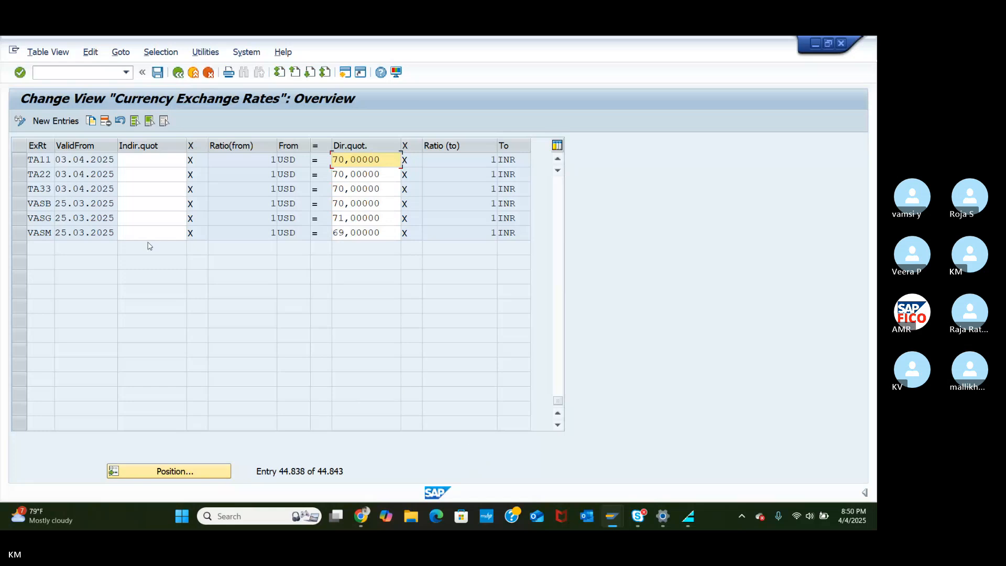
left_click(157, 73)
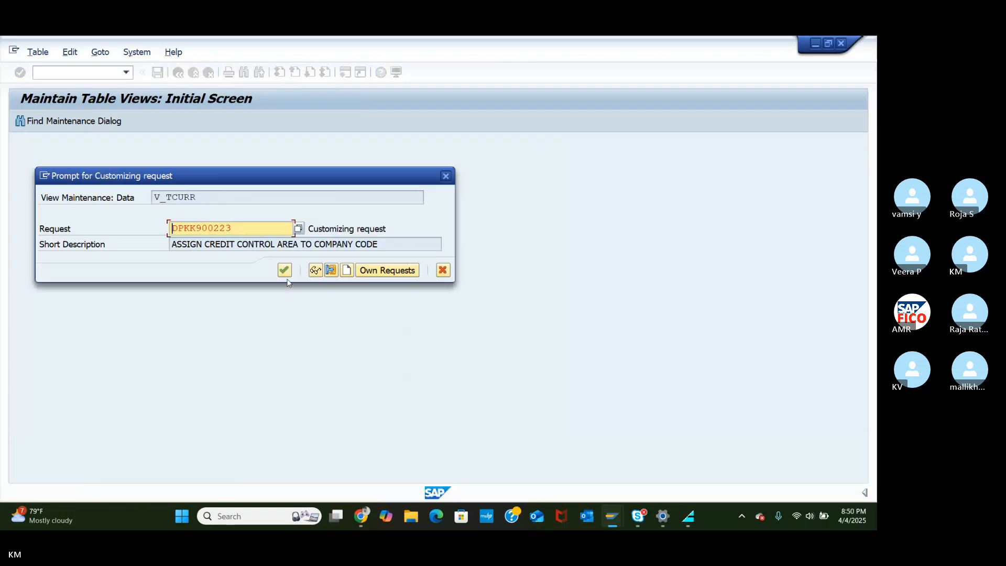
left_click(286, 270)
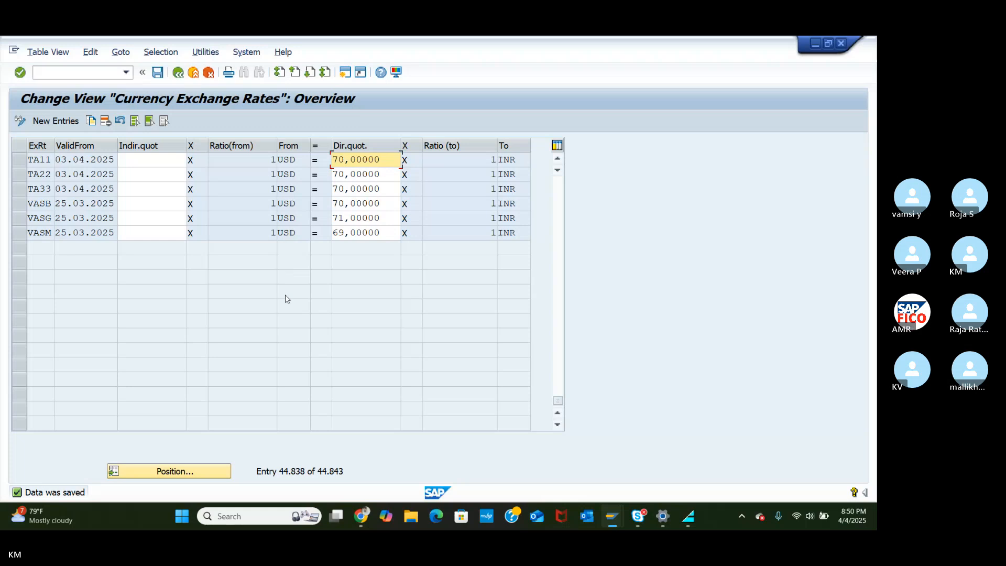
Step: Glance at the task list preview in Chrome and open transaction OBA7 for the document types
left_click(362, 517)
mouse_move(341, 493)
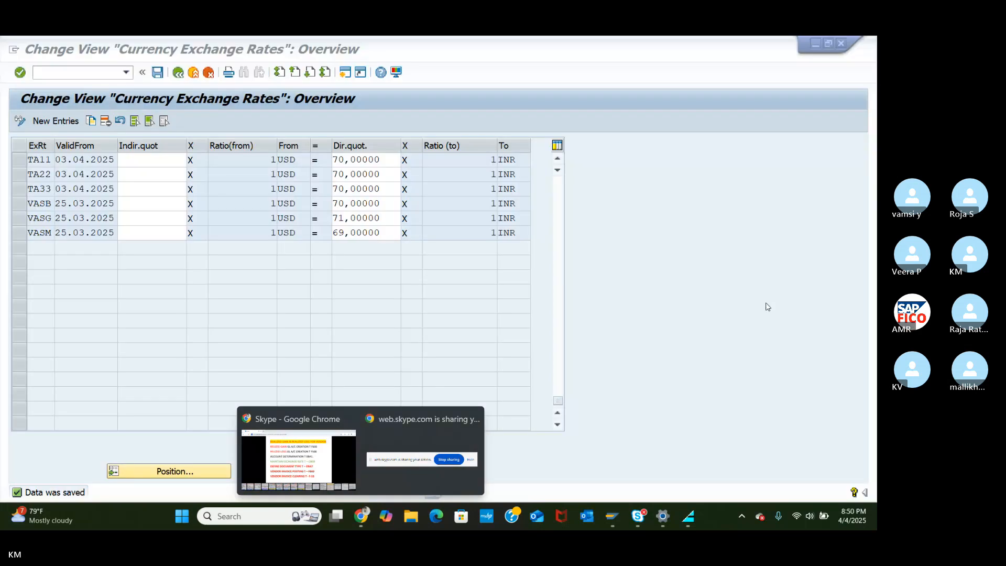
left_click(66, 73)
type("/NOBA")
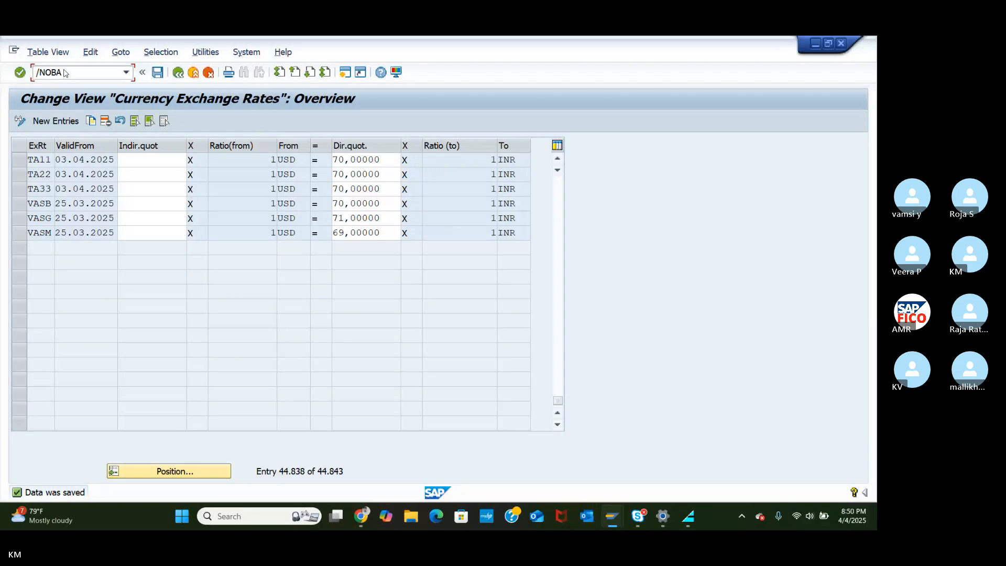
key("Return")
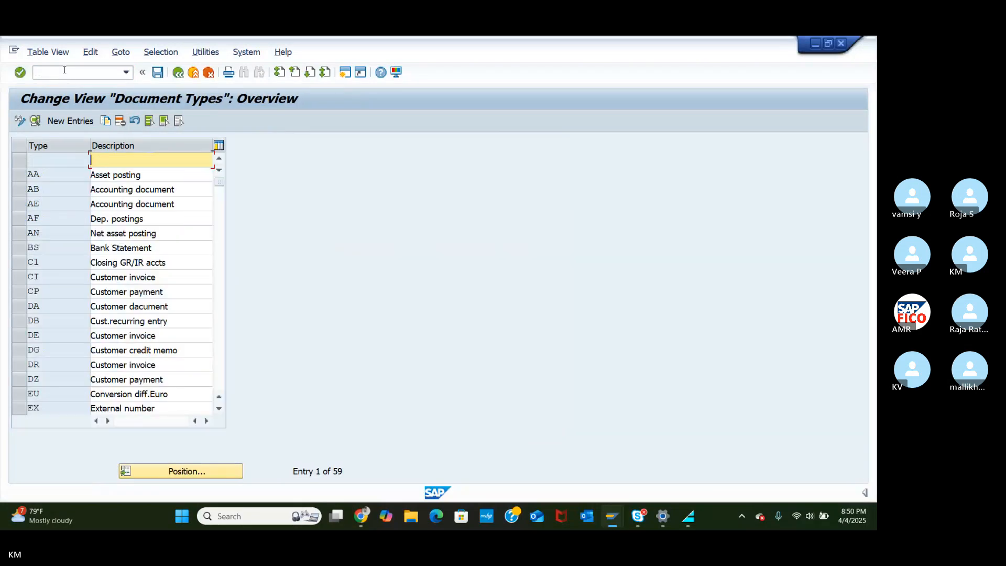
Step: Find document type SA, view the exchange rate type in its details and return to the document types list
left_click(182, 474)
type("S")
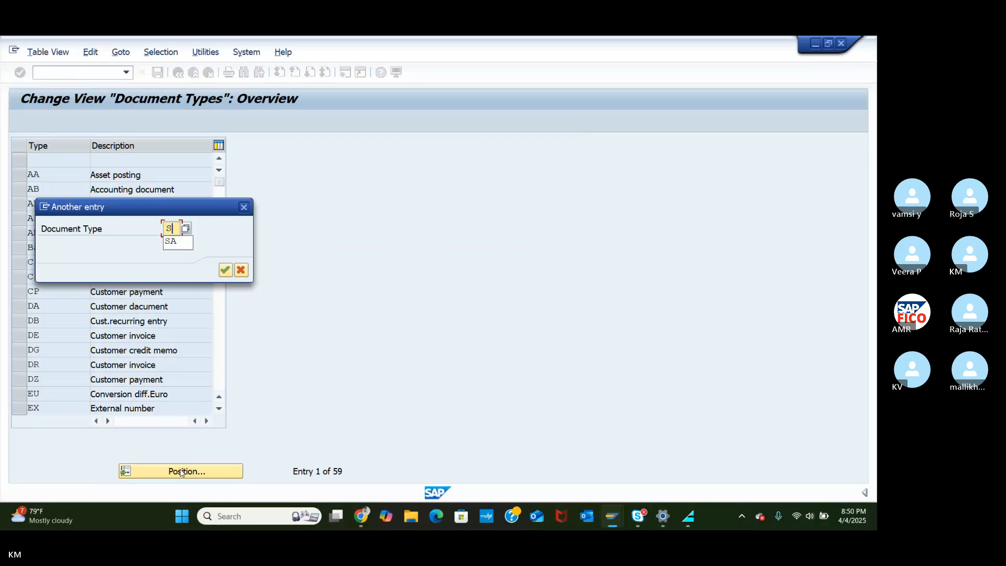
type("A")
key("Return")
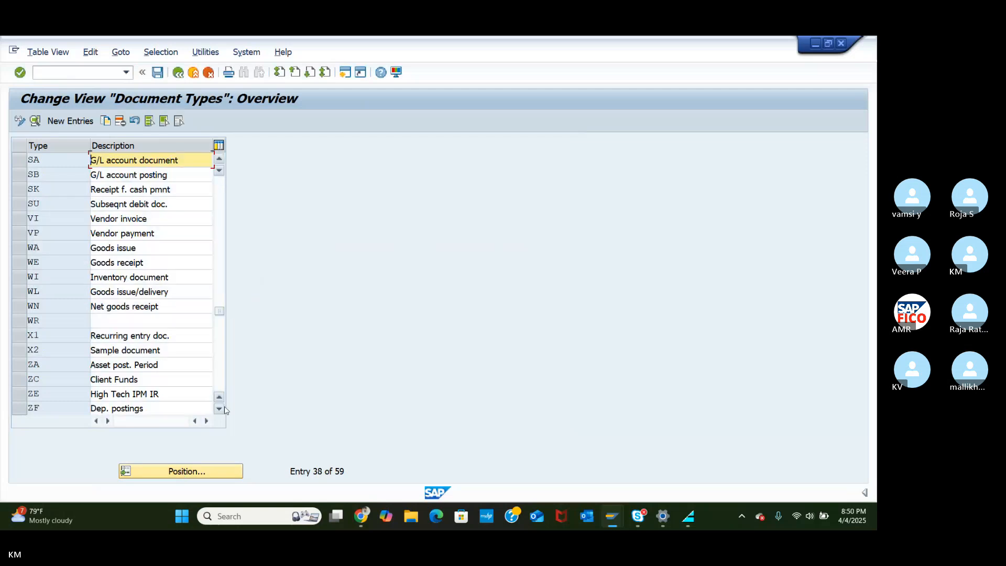
left_click(36, 164)
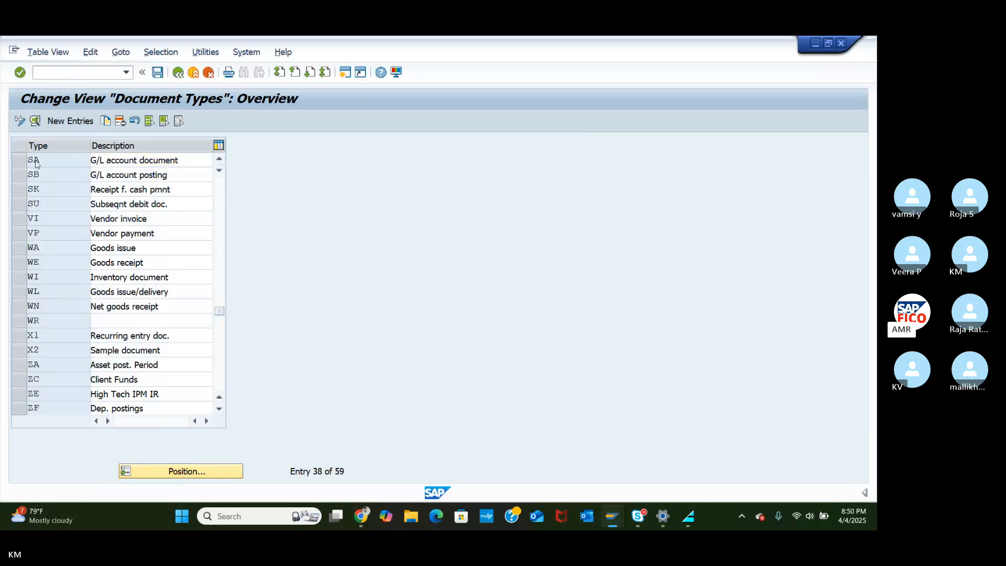
double_click(36, 164)
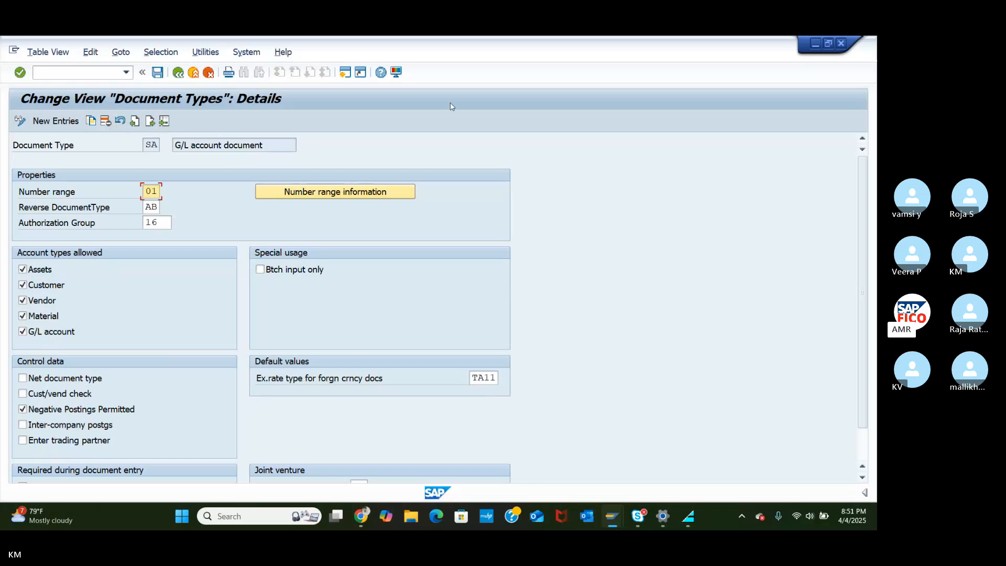
left_click(179, 74)
Step: Position the document types list at KR, Vendor invoice, and open its details
left_click(181, 471)
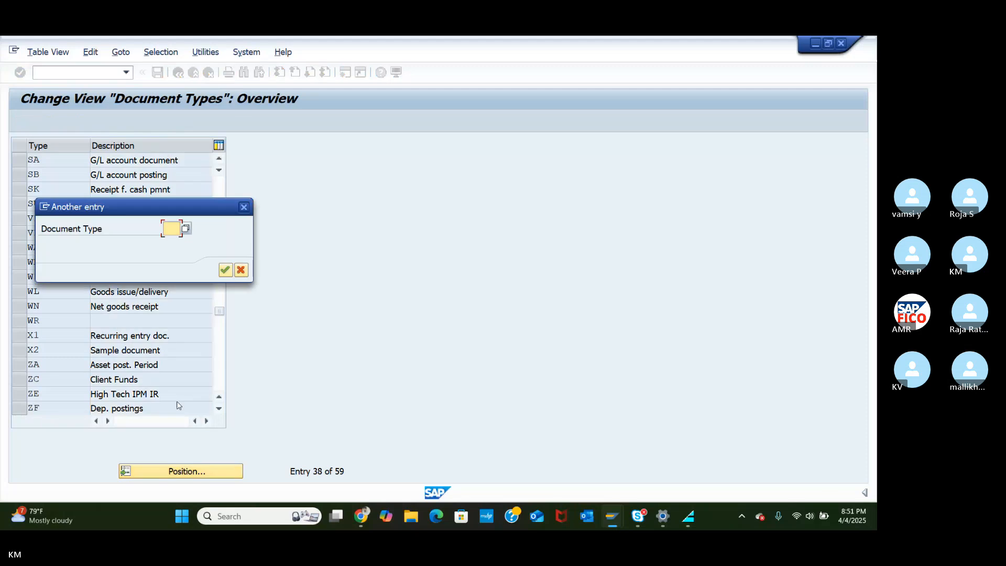
type("KR")
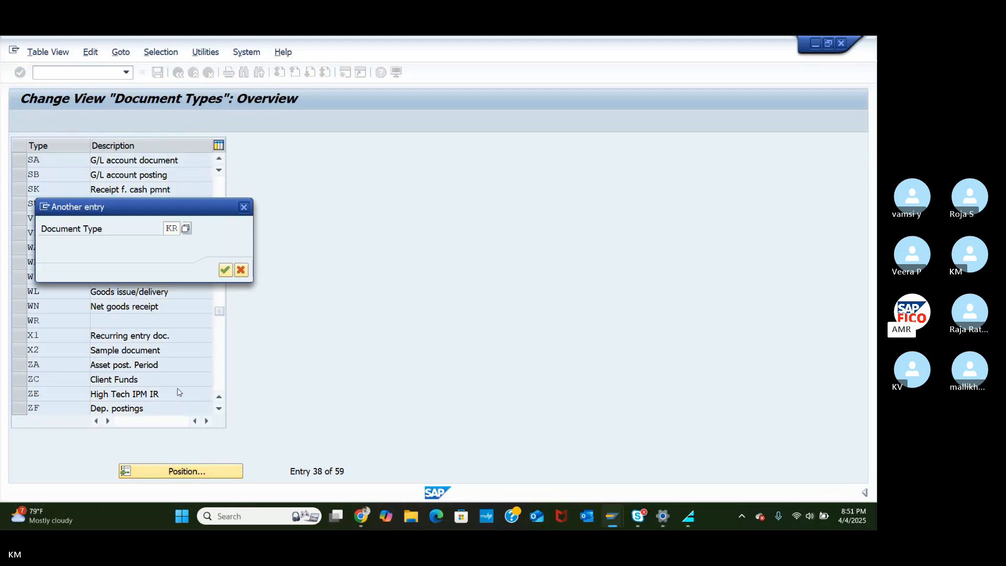
key("Return")
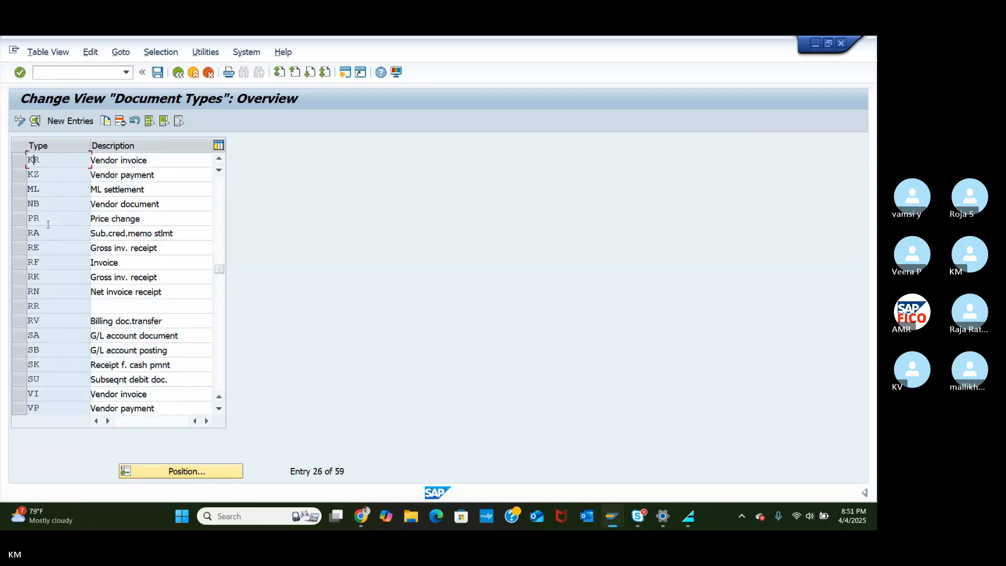
double_click(33, 159)
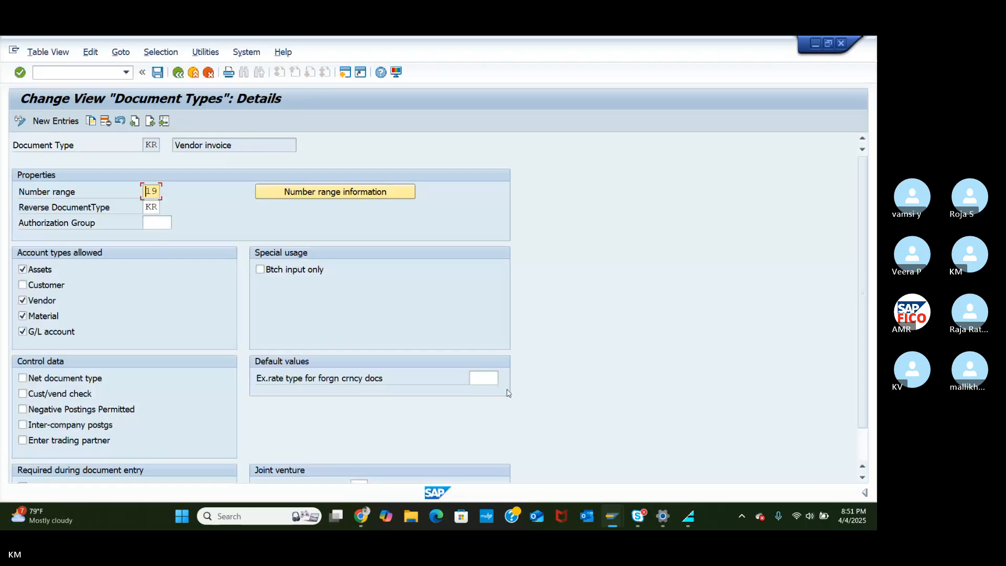
Step: Set the exchange rate type for foreign currency documents of document type KR to TA11
left_click(489, 377)
type("TAI1")
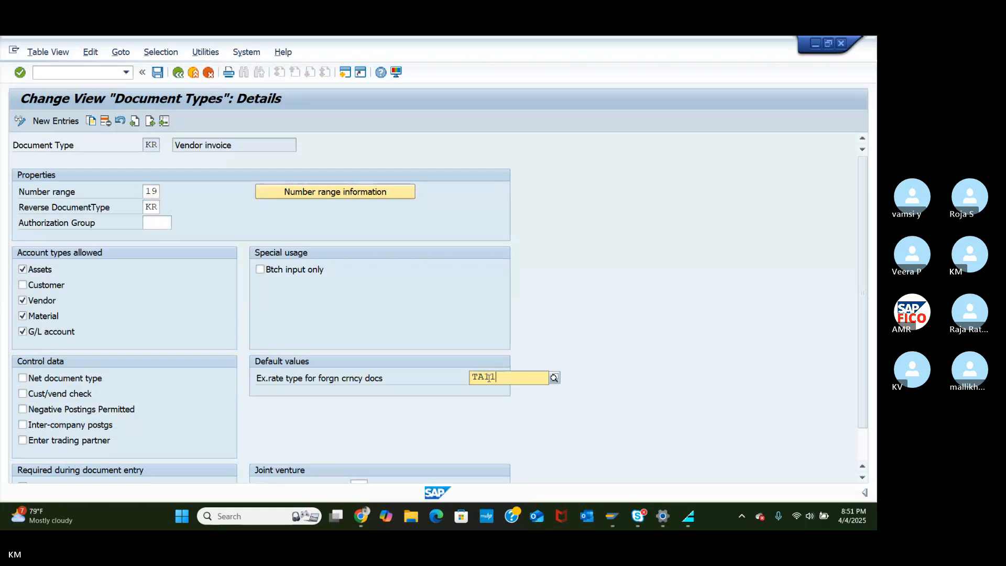
left_click(560, 408)
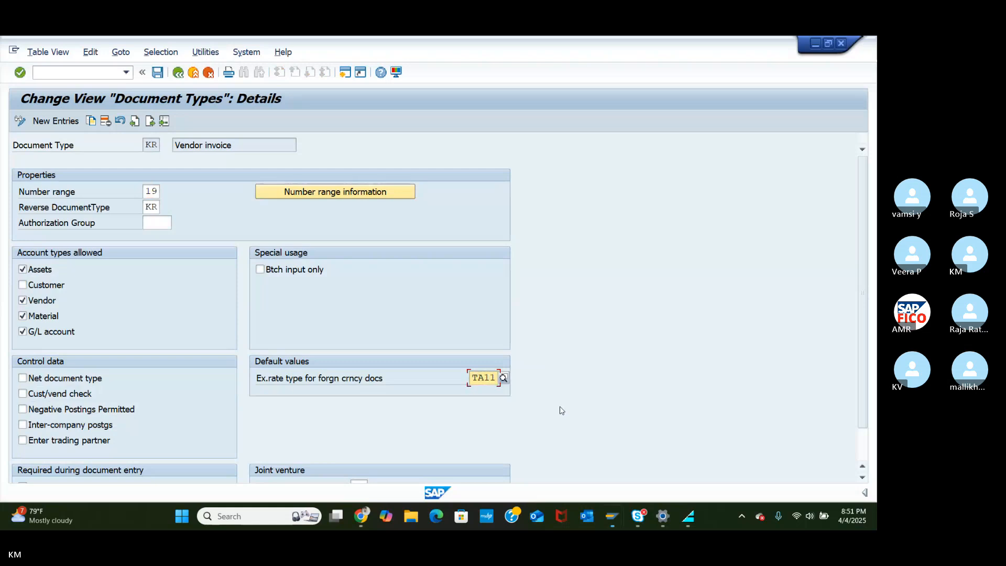
key("Return")
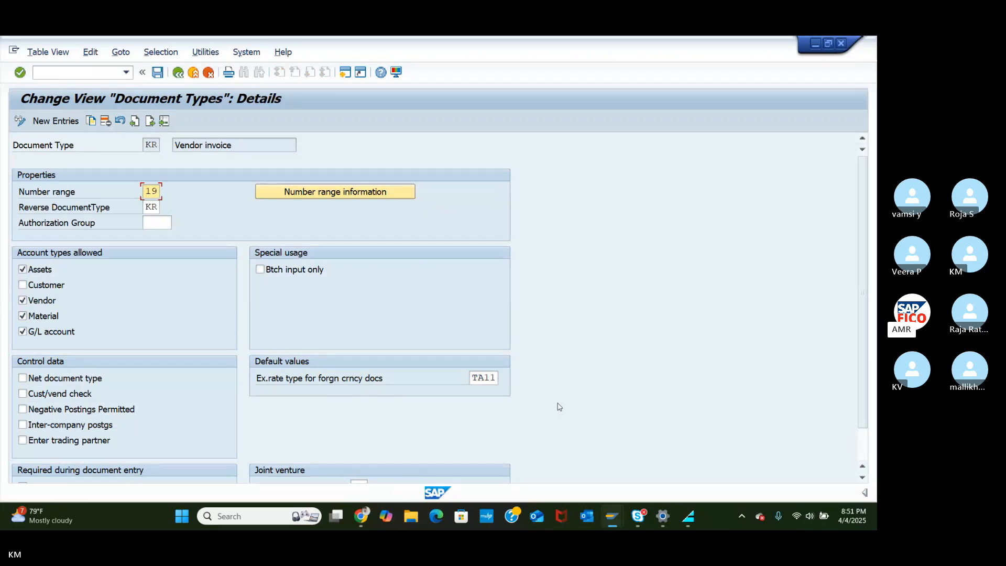
Step: Save the KR document type change under the proposed customizing request and open the vendor invoice entry transaction
left_click(156, 74)
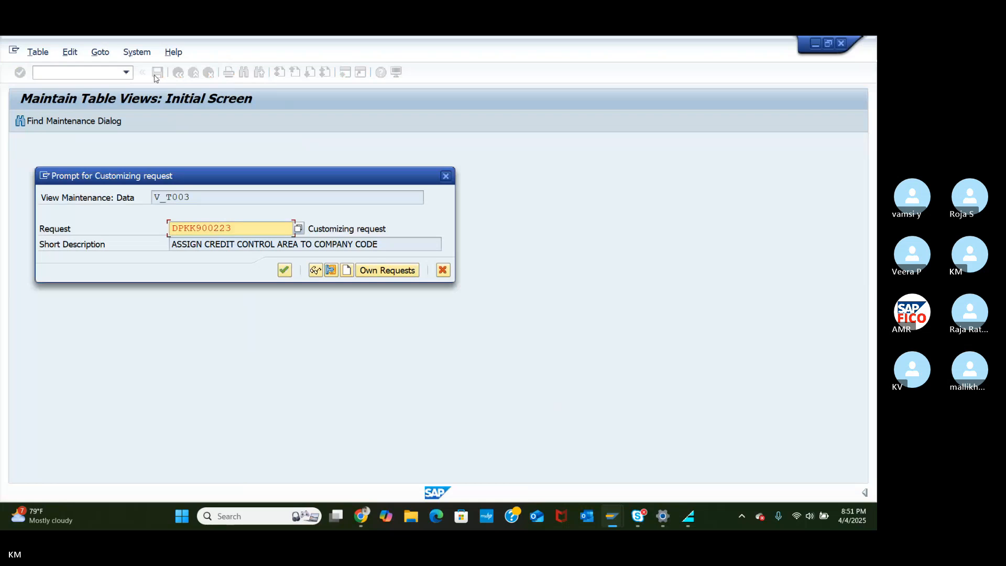
key("Return")
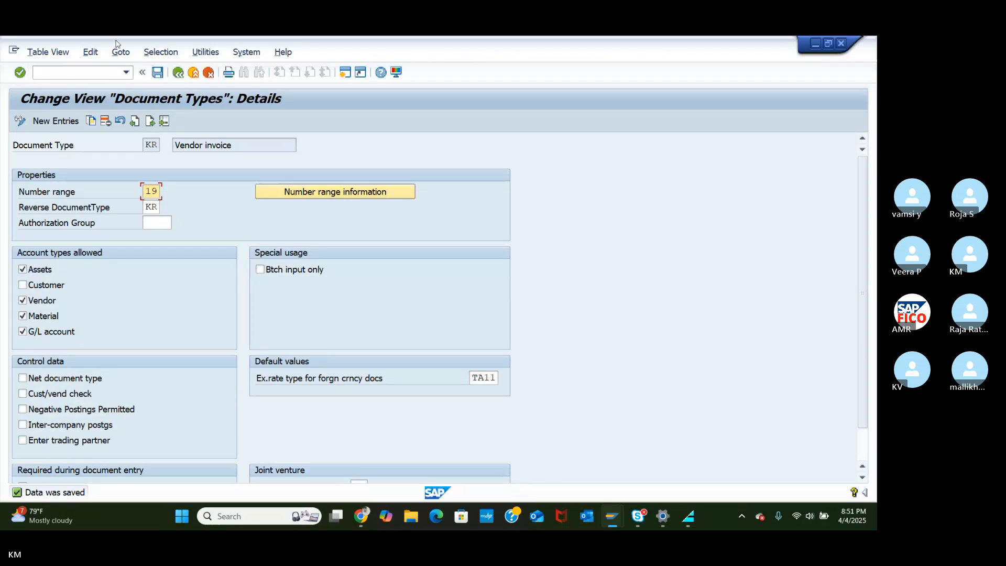
left_click(96, 72)
type("/NF")
type("BN1")
key("Return")
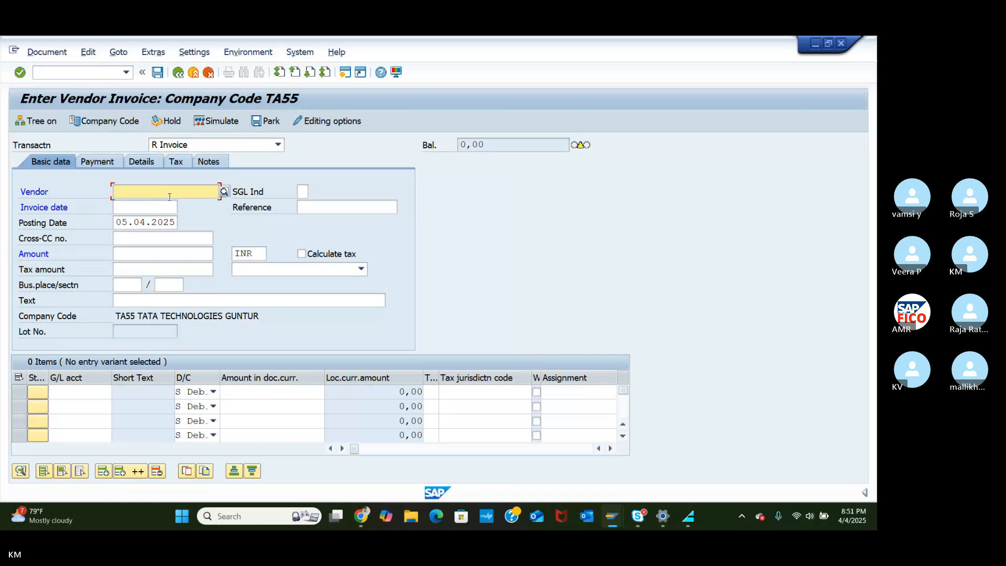
Step: Select vendor RAMANA ENTERPRISES from company code TA55's vendors and set the invoice date to 05.04.2025
left_click(223, 195)
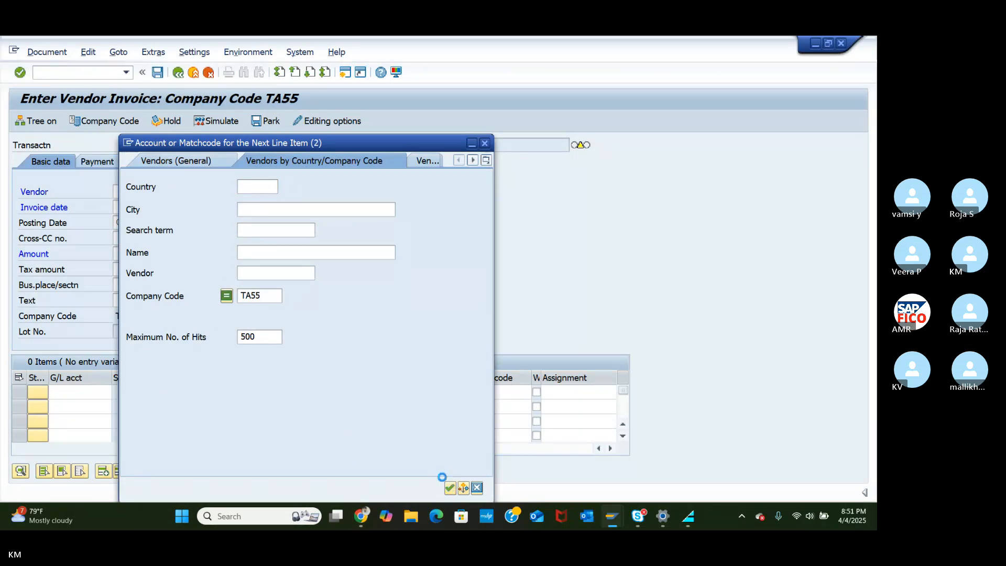
left_click(449, 487)
left_click(249, 144)
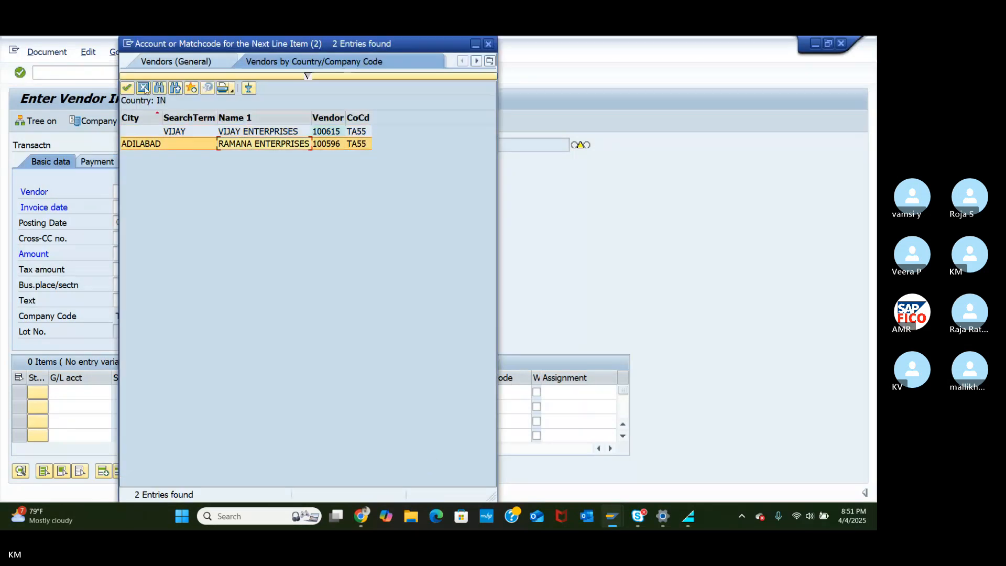
left_click(127, 88)
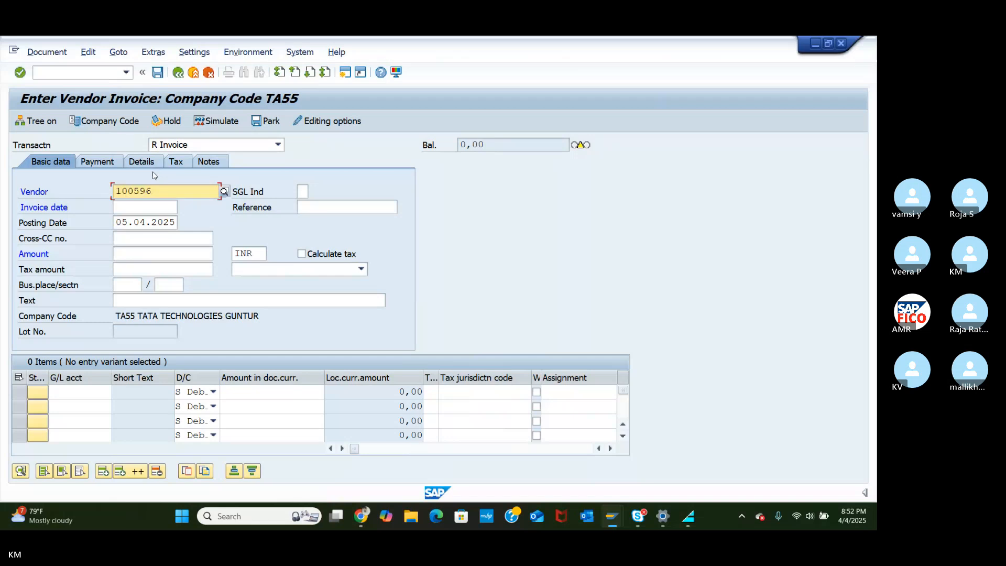
left_click(147, 208)
left_click(182, 207)
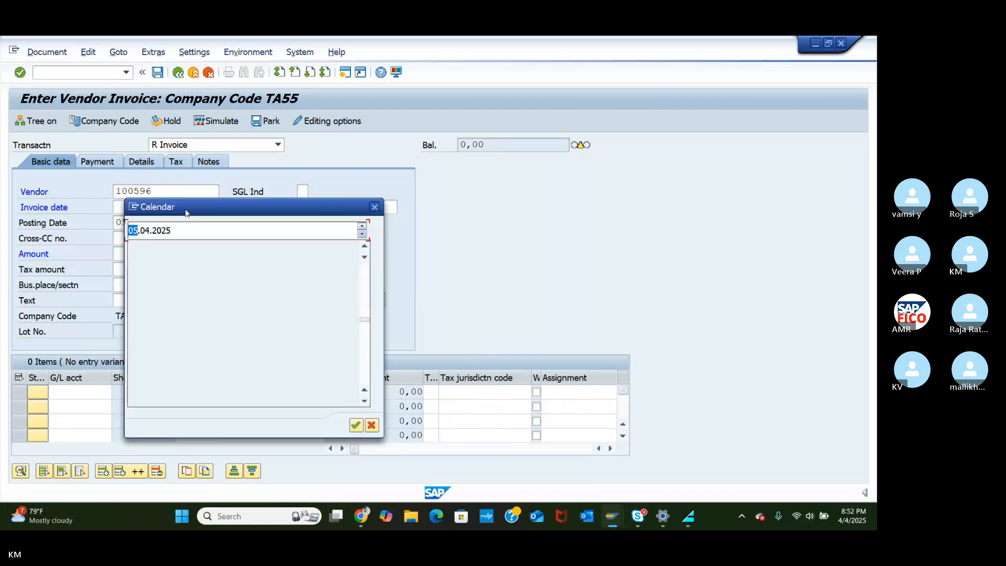
left_click(359, 429)
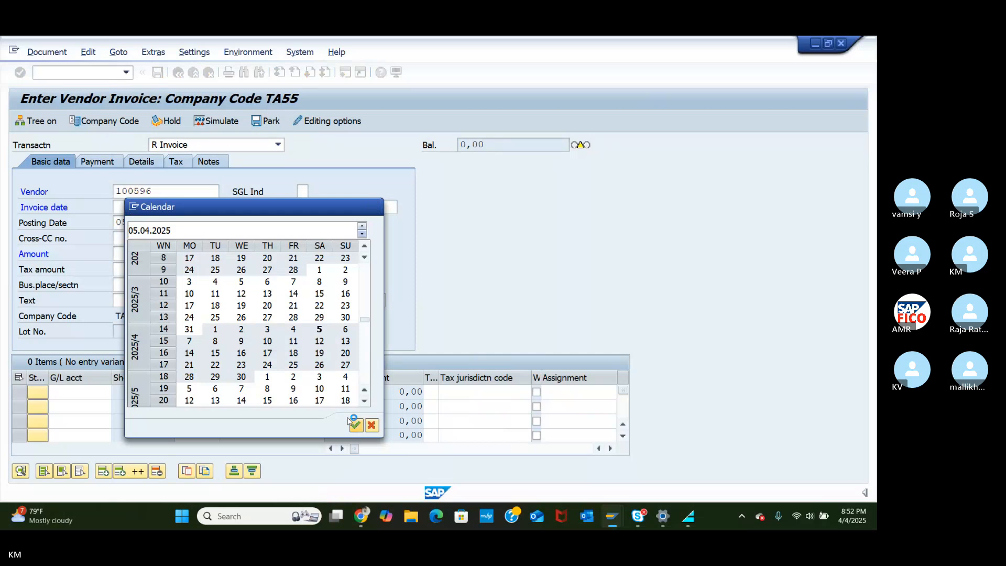
Step: Enter an invoice amount of 20000 and assign the RAW MATERIAL ACC G/L account to the first line item
left_click(134, 252)
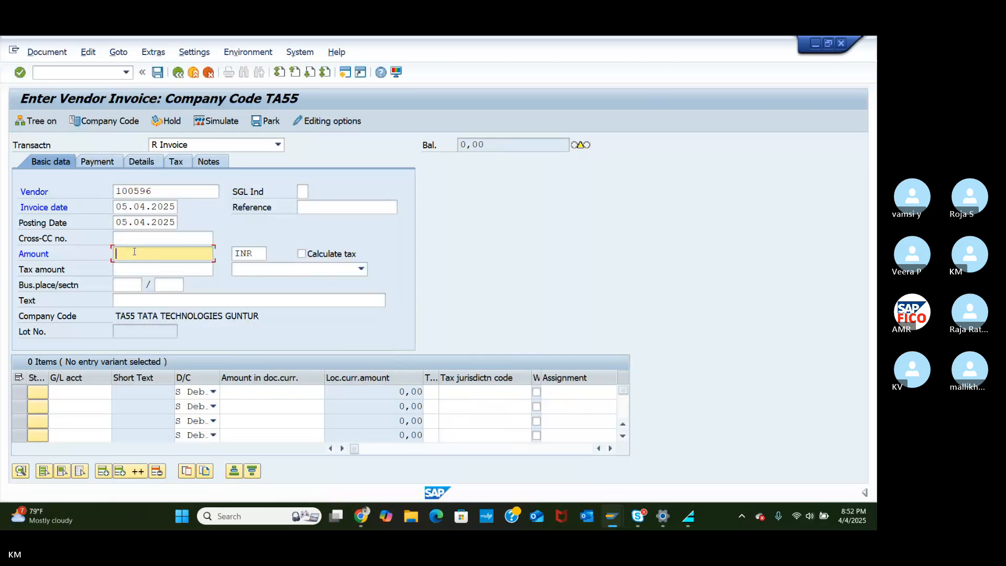
type("2")
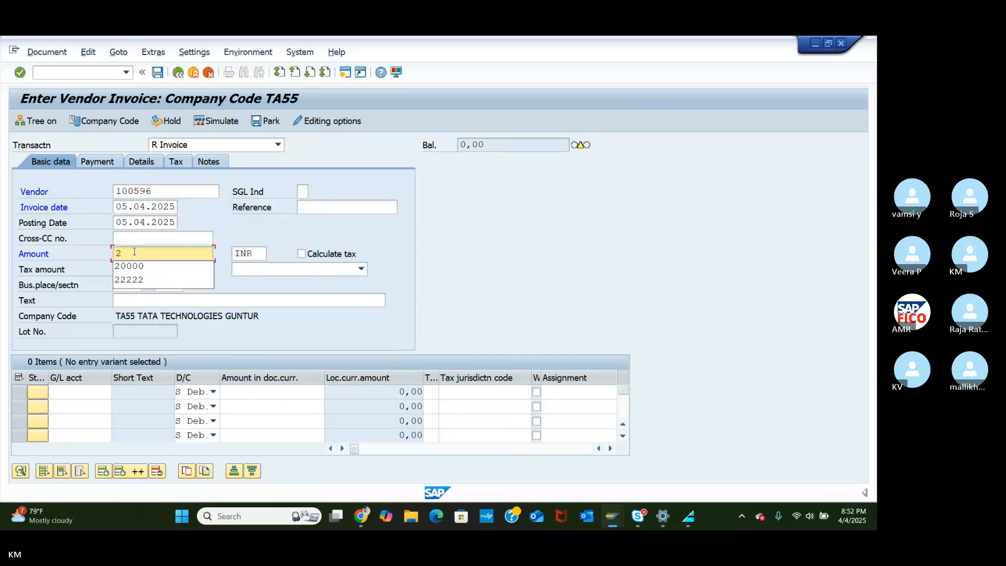
type("00")
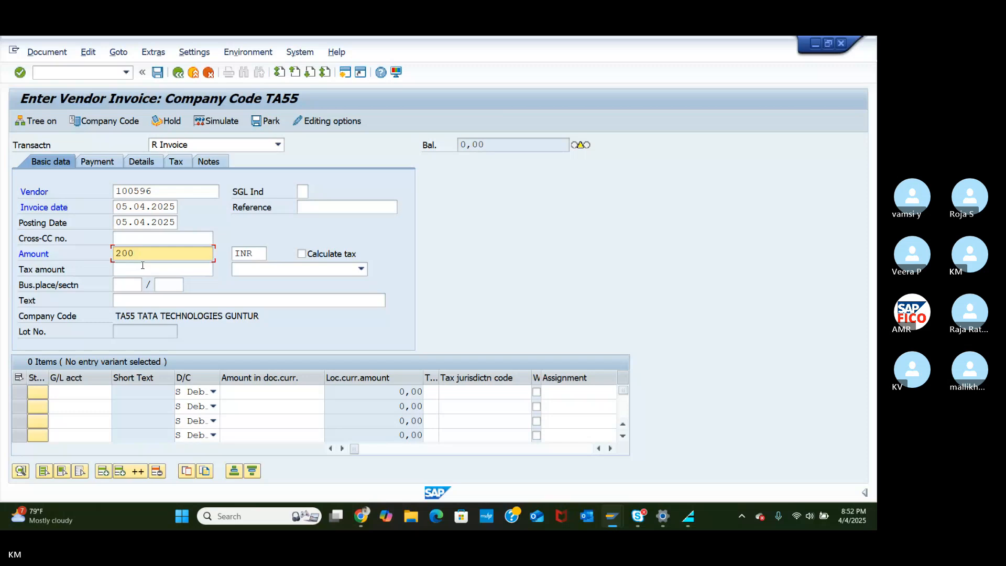
type("00")
left_click(76, 390)
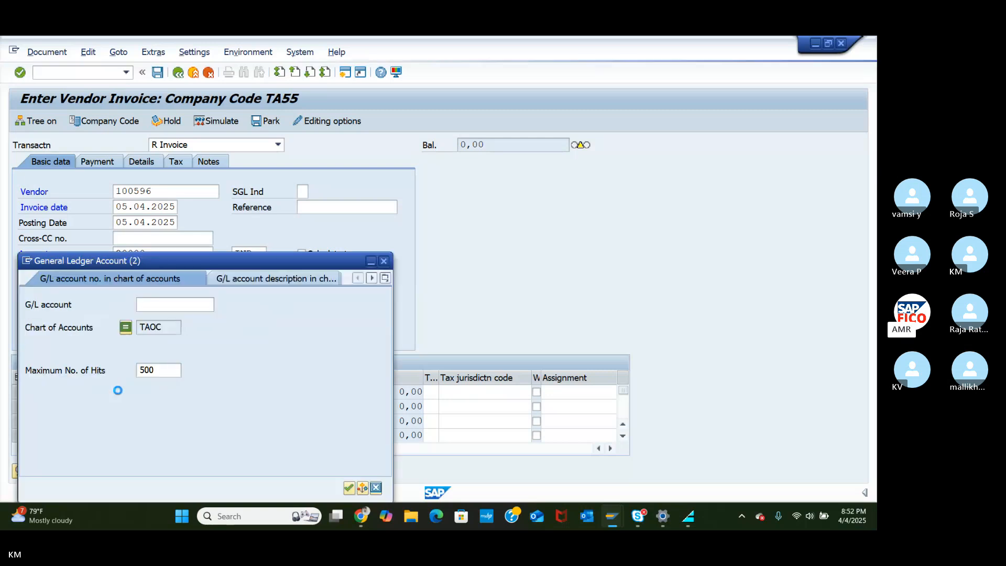
left_click(346, 487)
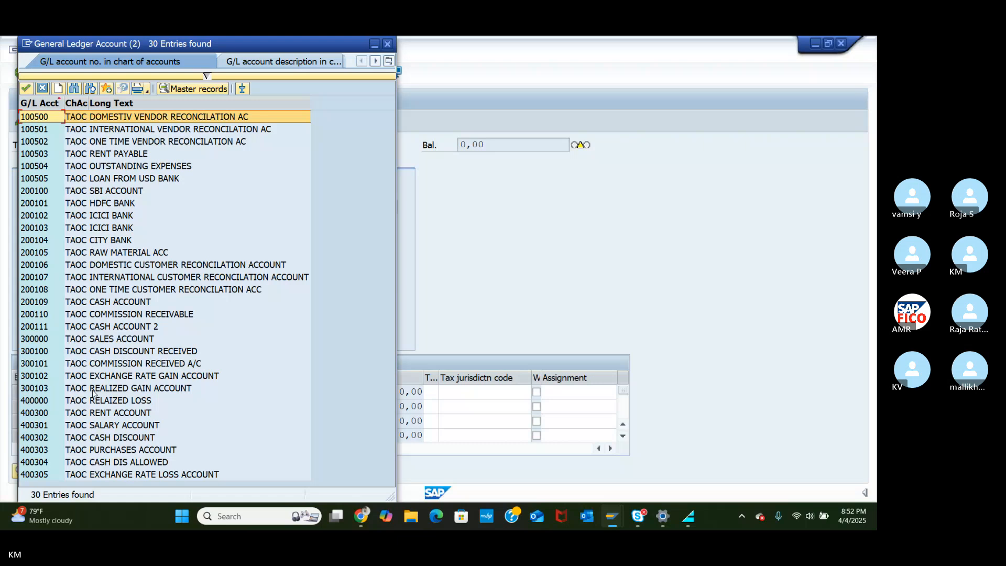
left_click(80, 256)
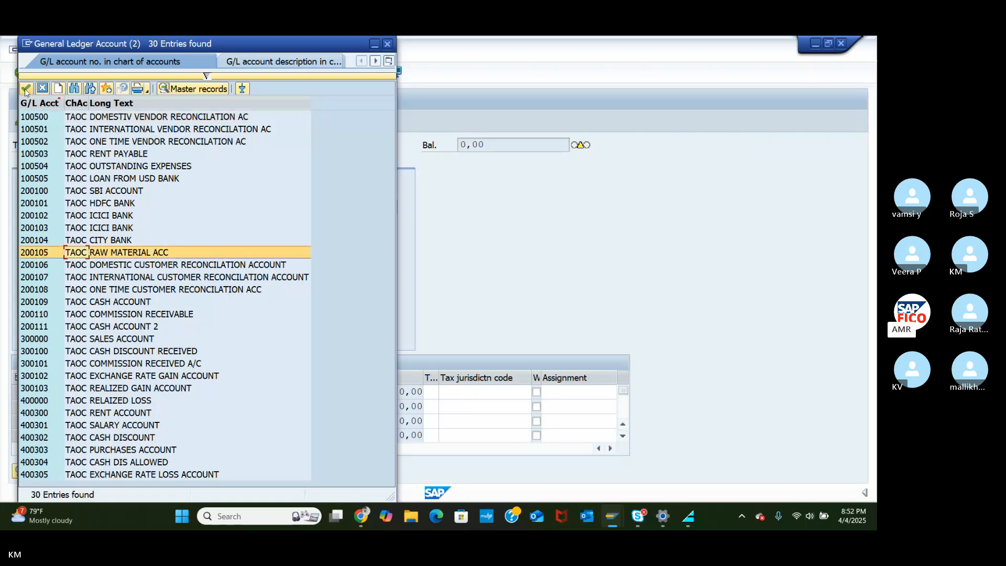
left_click(25, 89)
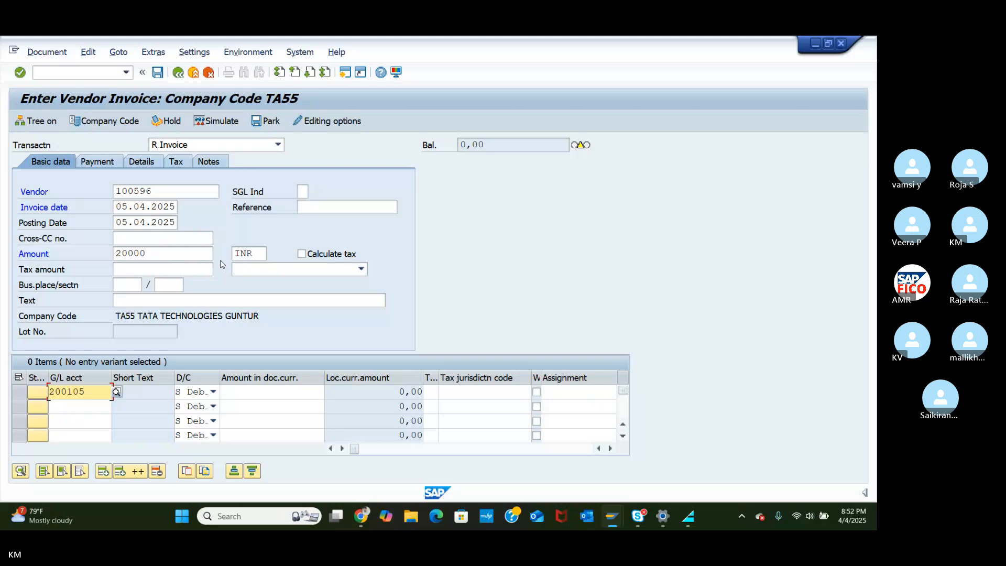
Step: Set the first line item's amount in document currency to 2000
left_click(193, 253)
key("BackSpace")
type("0")
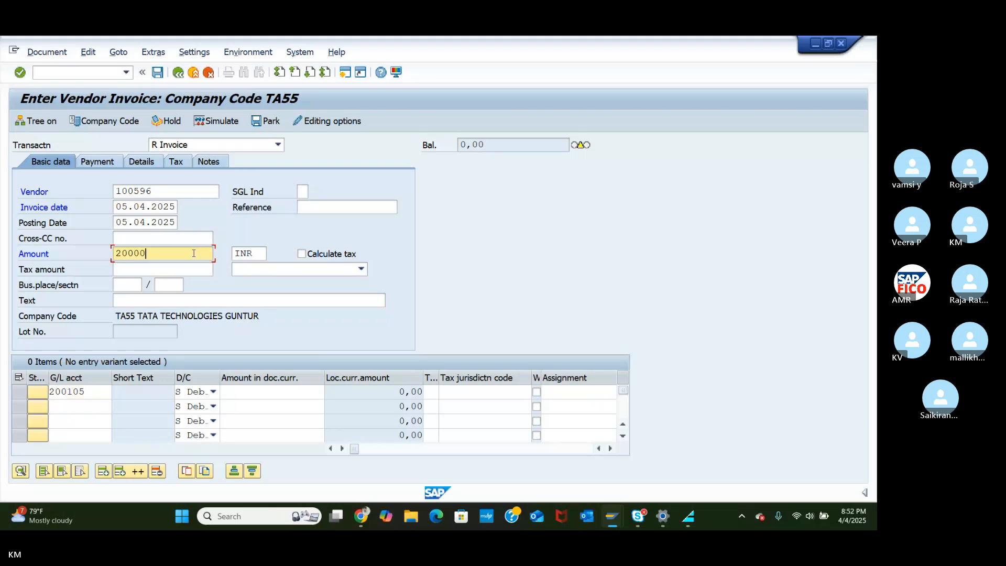
left_click(253, 393)
type("20")
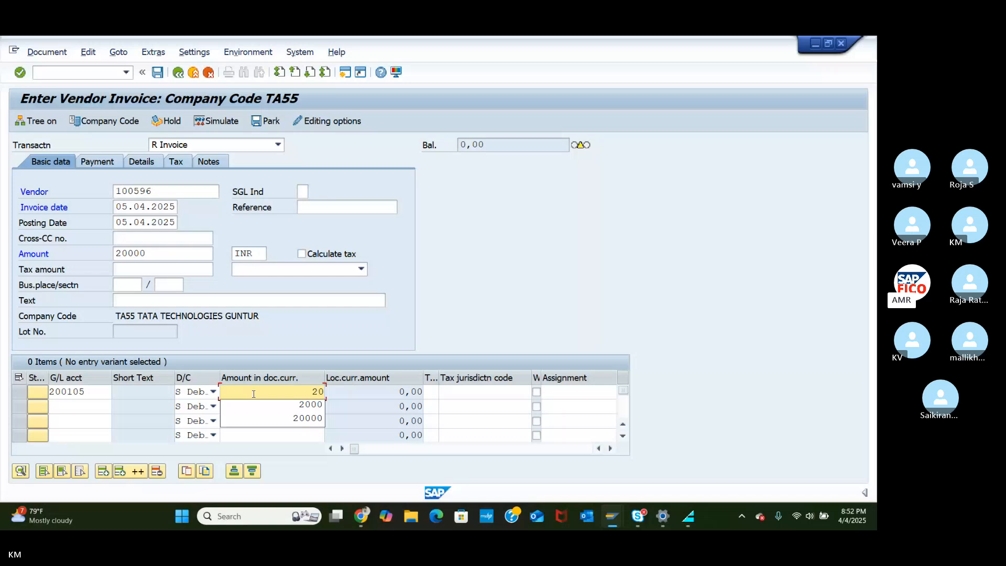
type("00")
Step: Change the vendor invoice's header amount to 2000 and its currency to USD
left_click(154, 253)
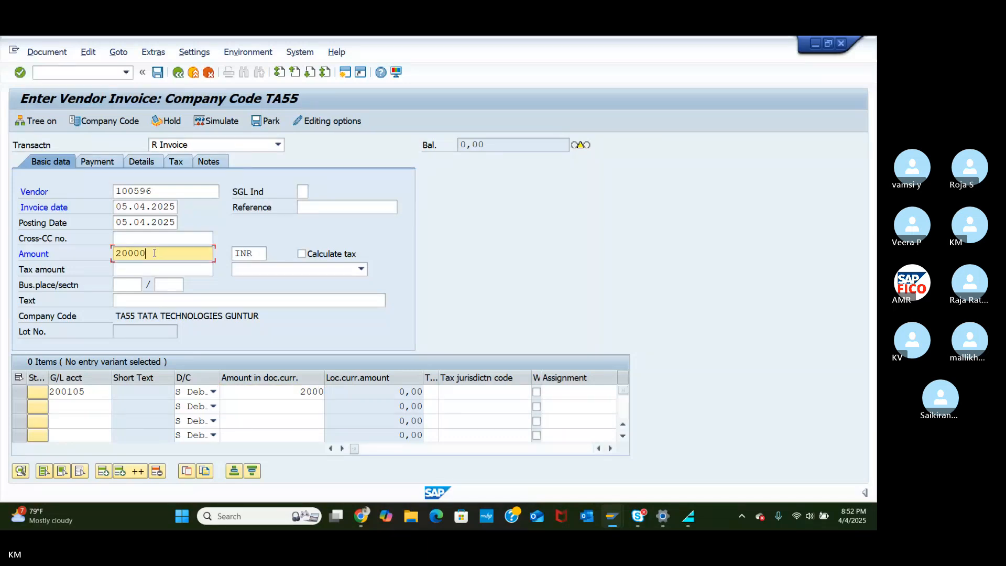
type("20000")
key("BackSpace")
left_click(268, 253)
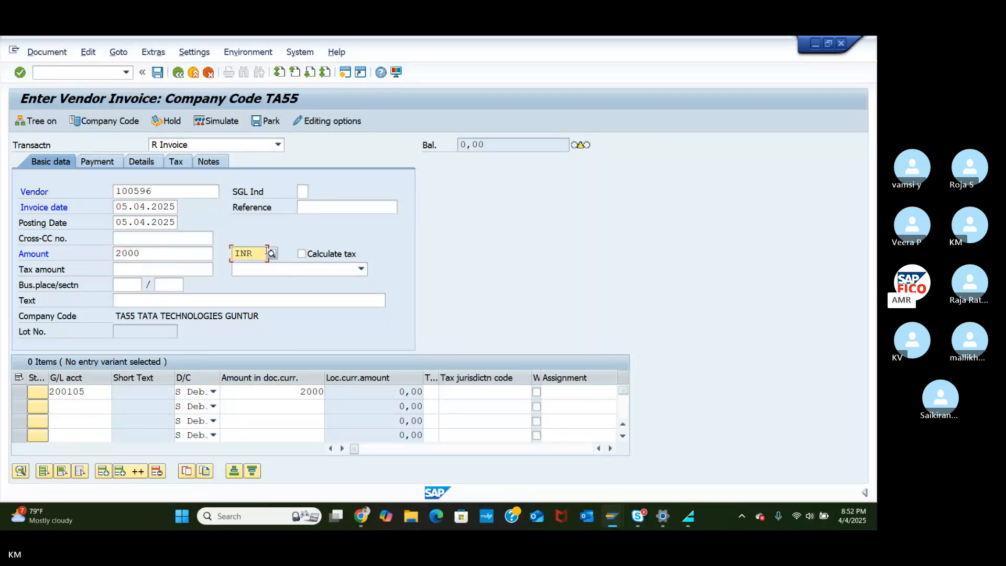
left_click_drag(258, 251, 219, 260)
type("USD")
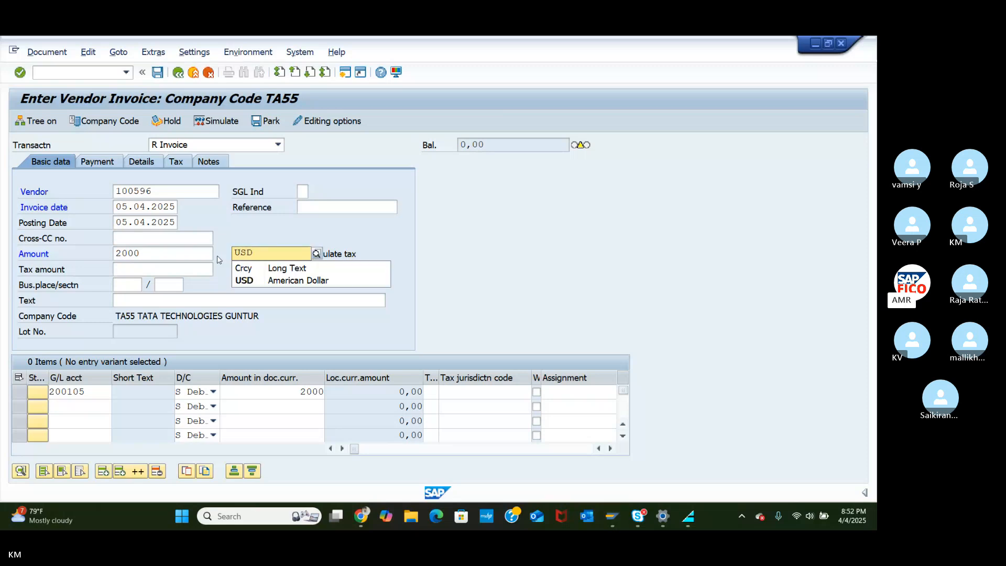
left_click(247, 281)
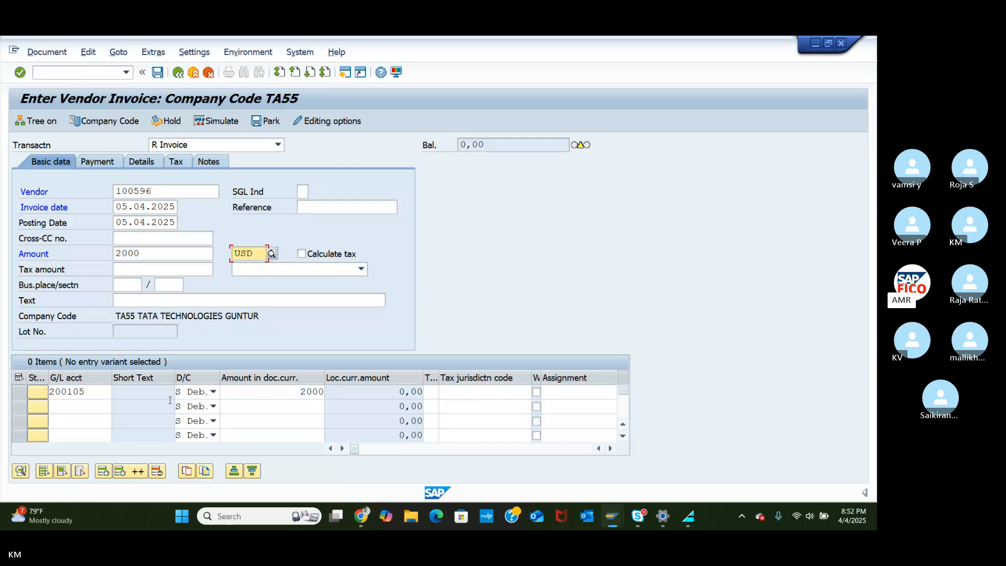
Step: Try to validate the vendor invoice with the single raw material line item
left_click(89, 403)
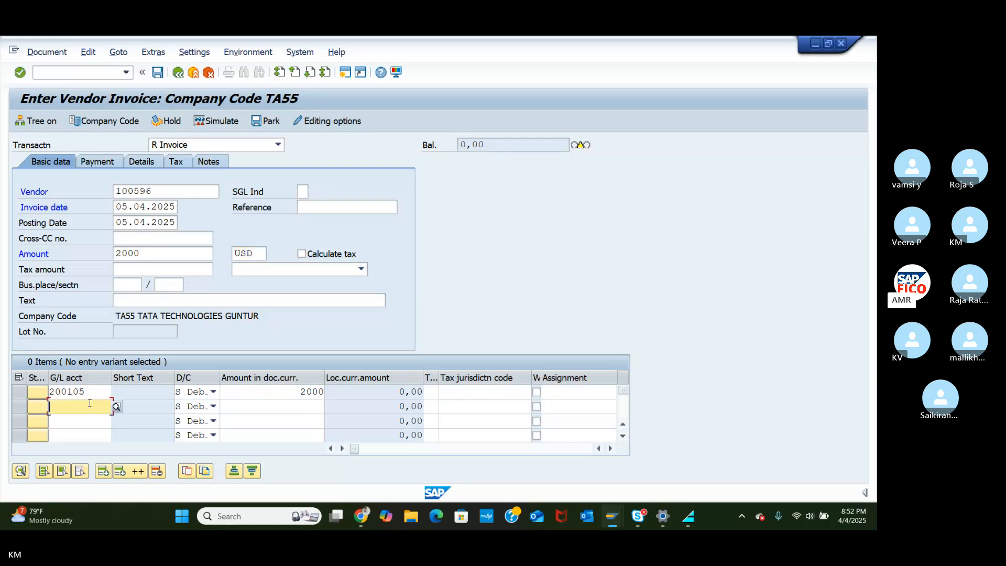
left_click(116, 406)
left_click(105, 391)
key("Return")
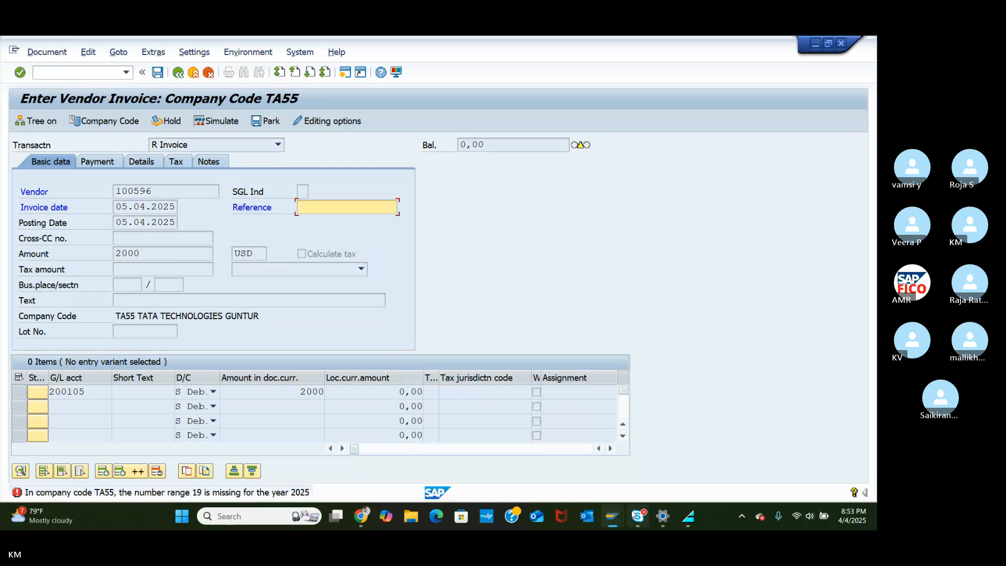
Step: In the SAP Easy Access session, run transaction FBN1 and open the document number intervals of company code TA55 for editing
mouse_move(617, 525)
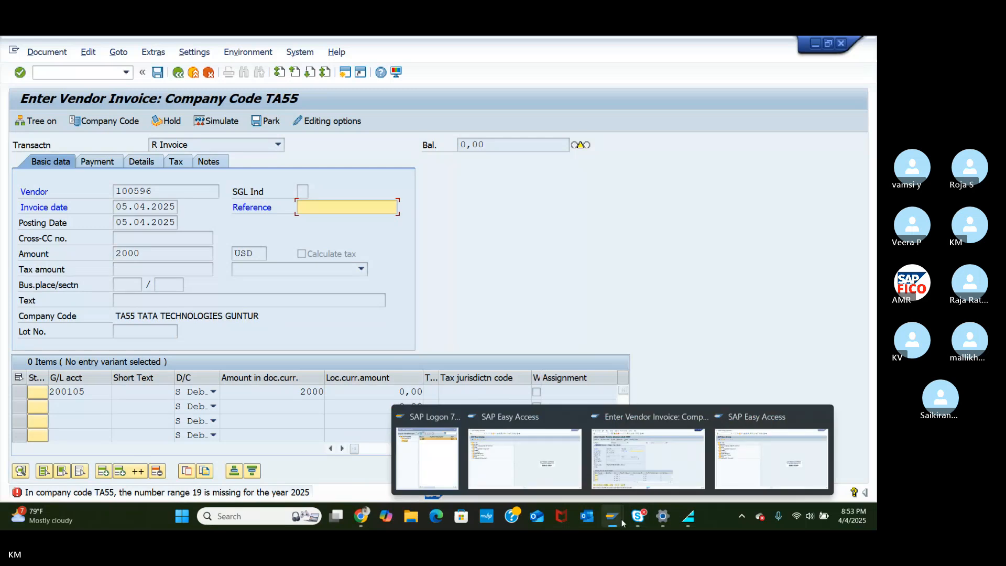
left_click(524, 456)
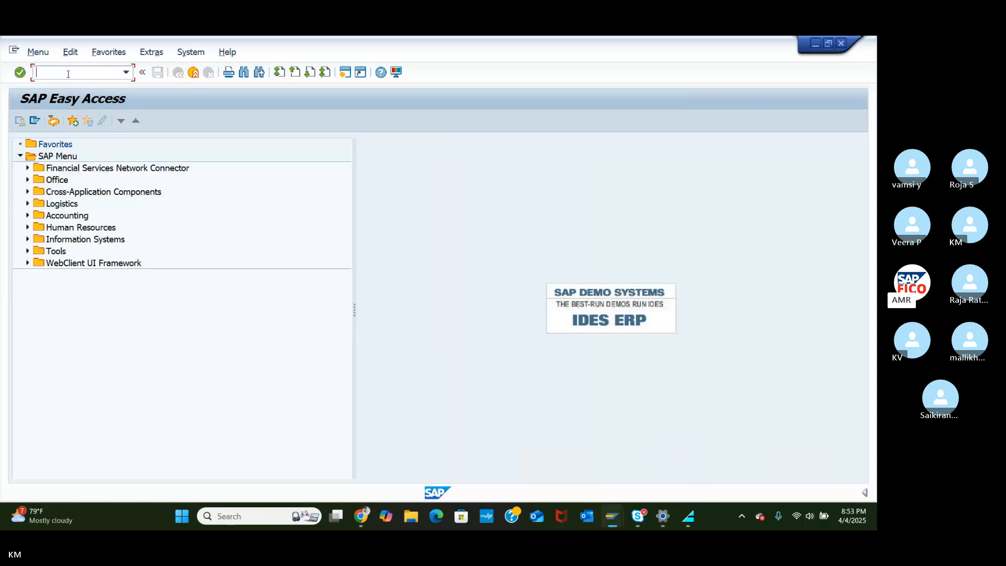
type("FBN1")
key("Return")
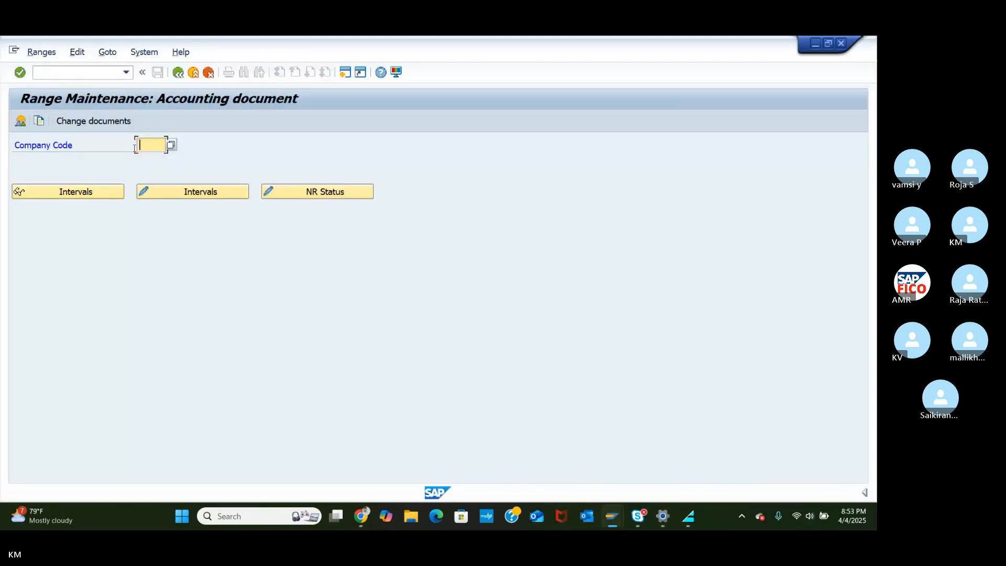
type("TA")
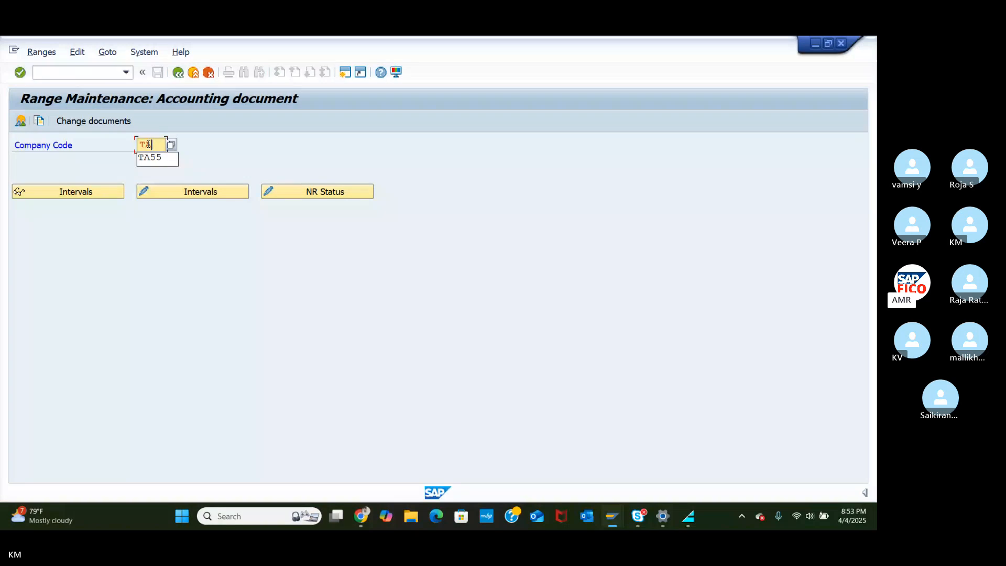
left_click(155, 158)
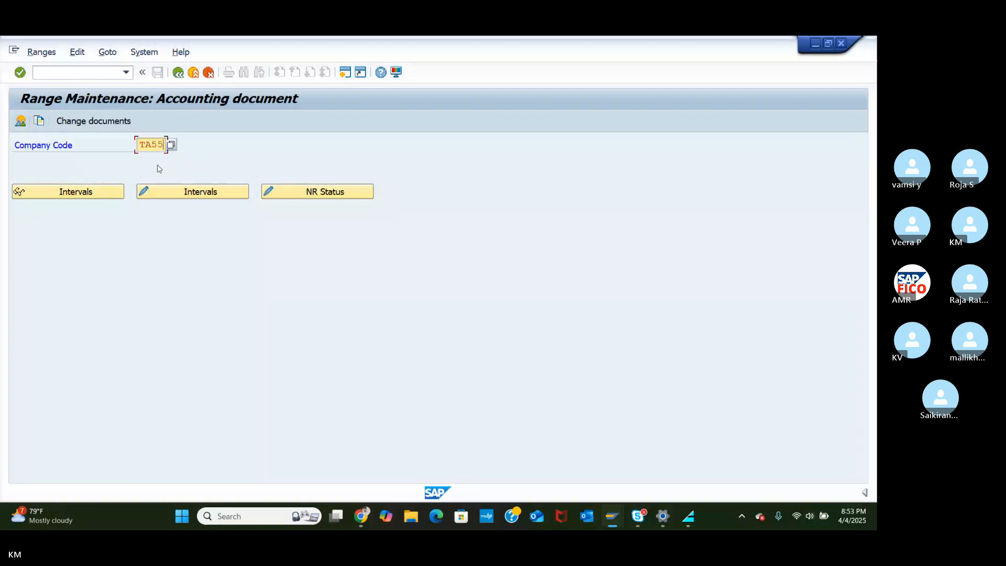
left_click(179, 192)
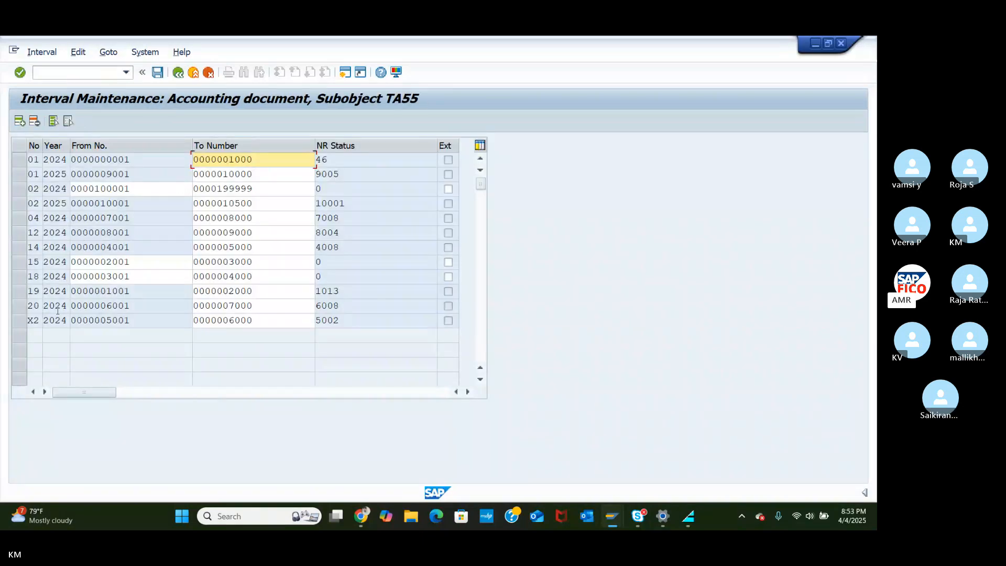
Step: Insert a new interval line with number 19 and year 2025, checking the vendor invoice for the missing number range
left_click(19, 121)
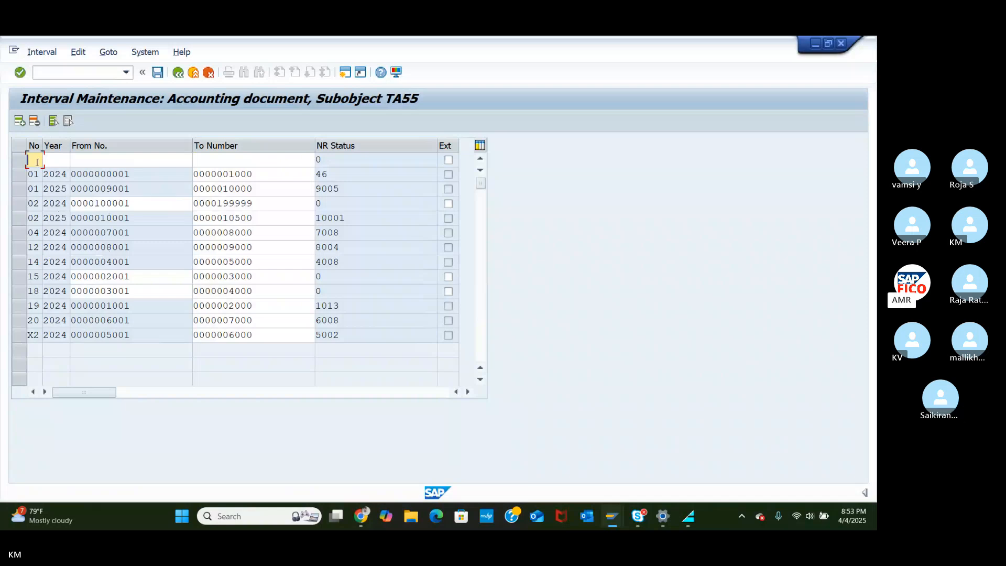
type("19")
mouse_move(617, 517)
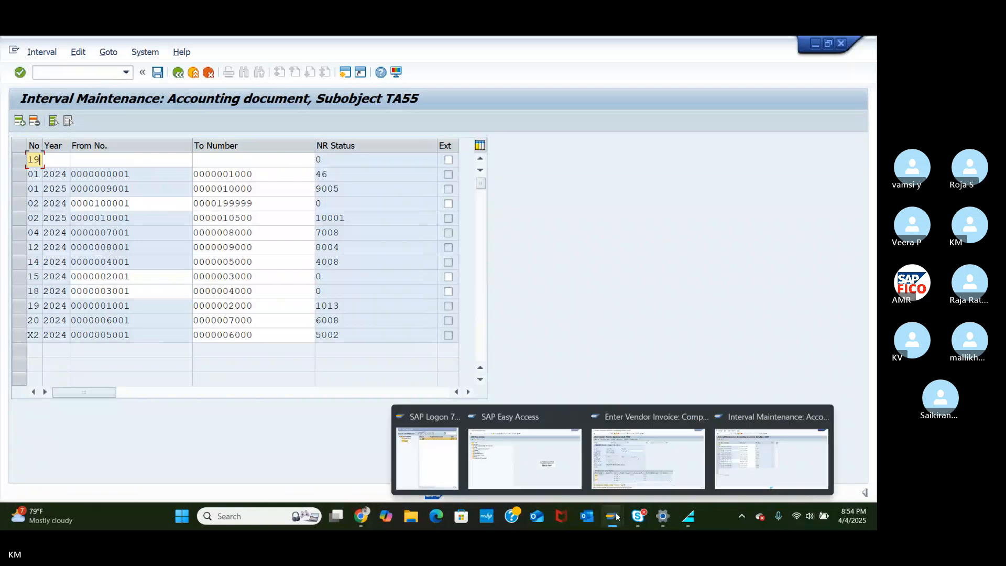
mouse_move(605, 476)
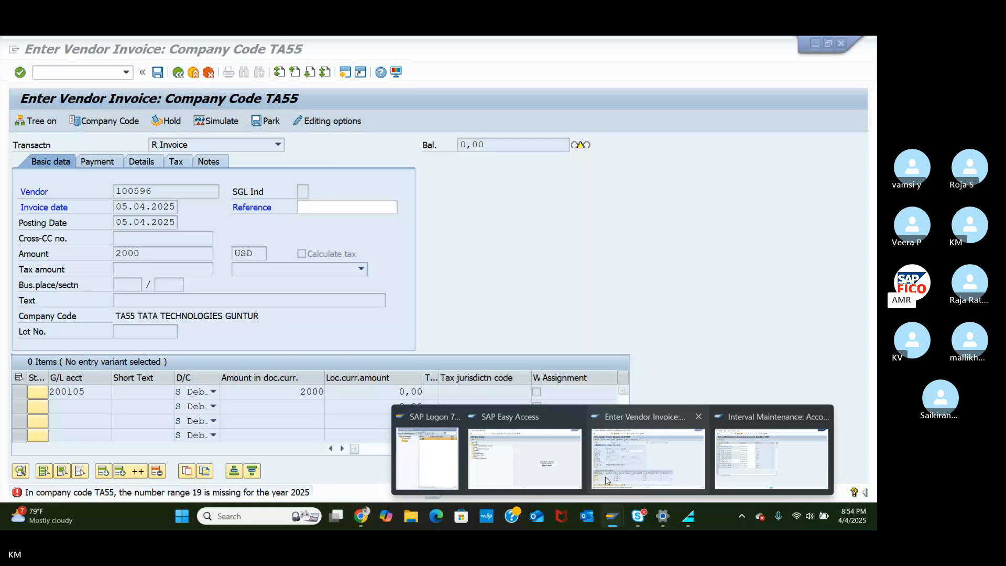
left_click(55, 160)
type("20")
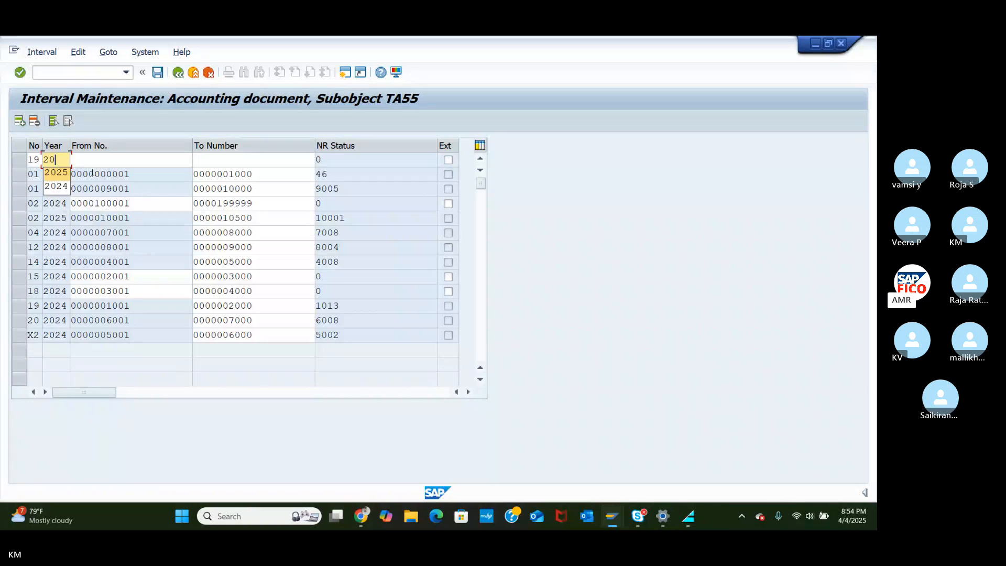
Step: Set the new 2025 interval 19 to run from 10001 to 11000 and confirm the entry
left_click(115, 163)
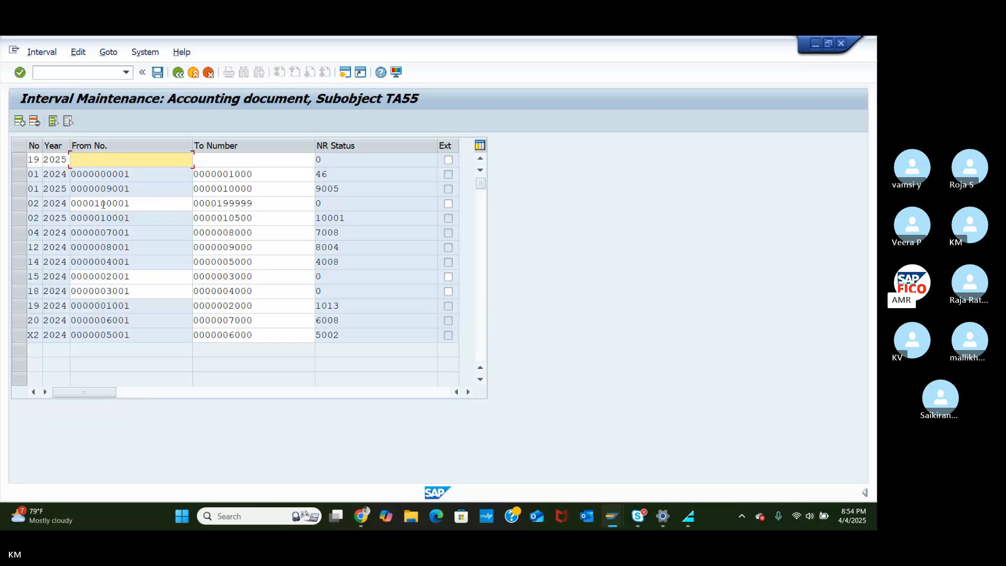
type("1")
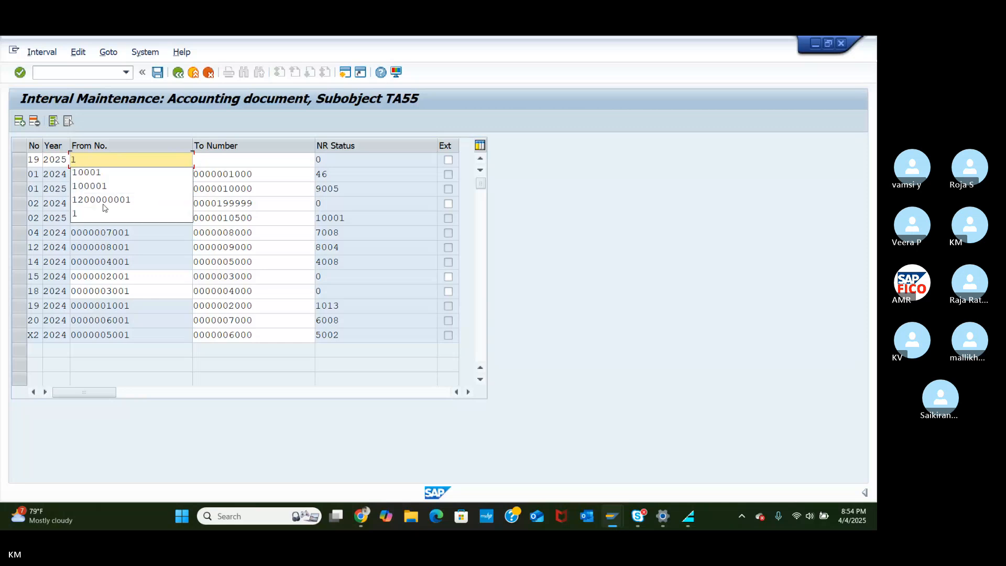
type("00")
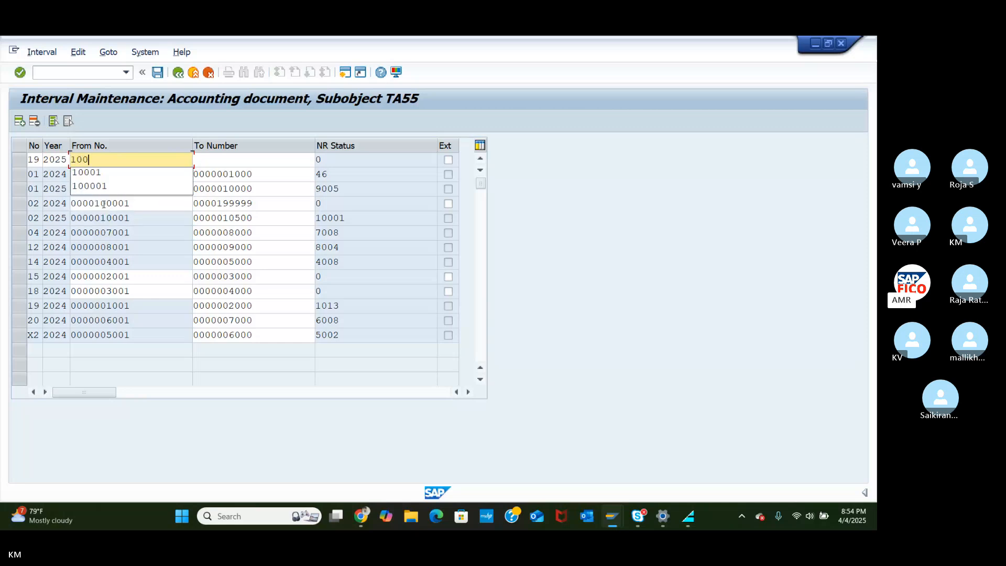
type("01")
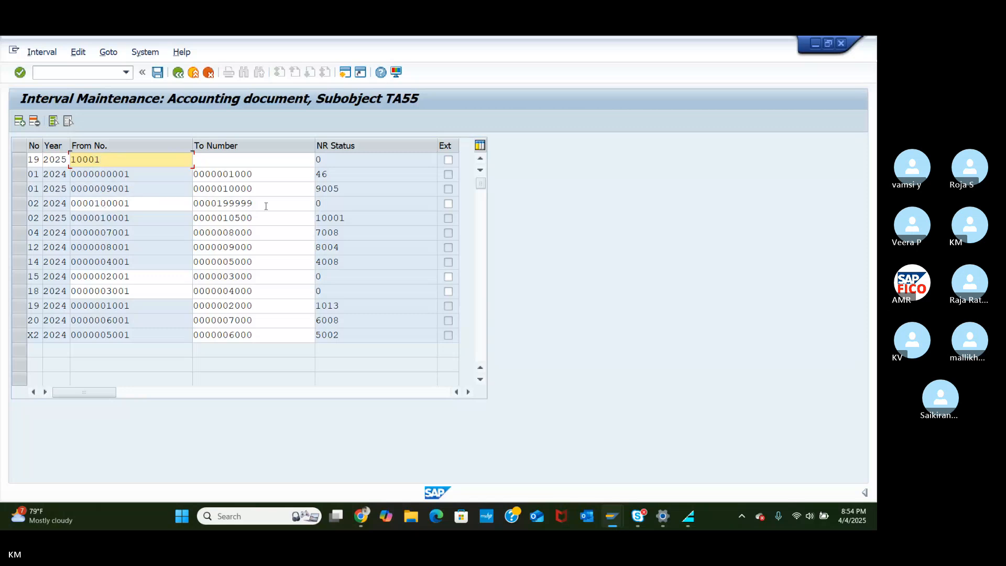
left_click(226, 163)
type("11")
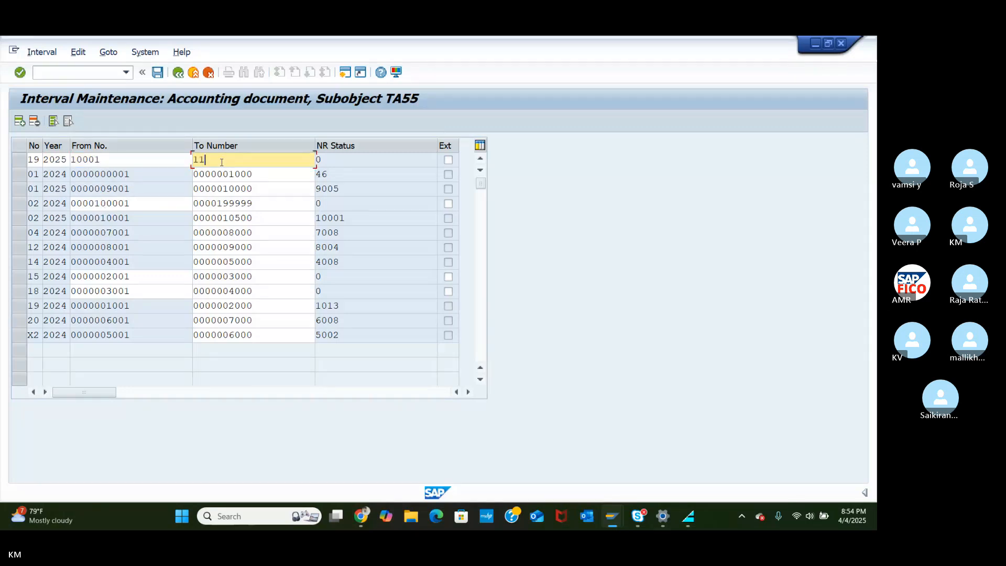
type("000")
key("Return")
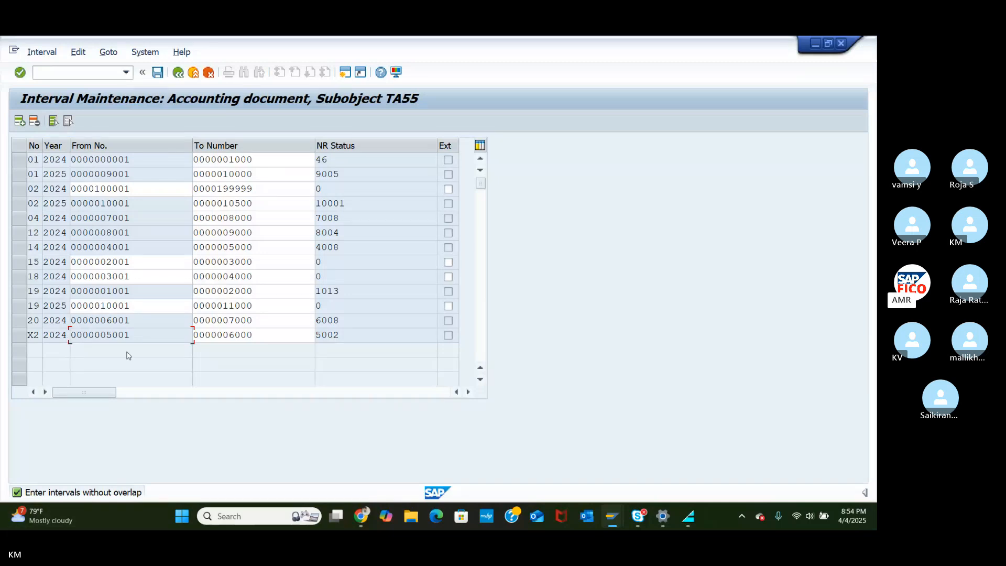
Step: Delete the 2024 interval 02 running from 100001 to 199999 and save the document number intervals
scroll(150, 332, "down", 1)
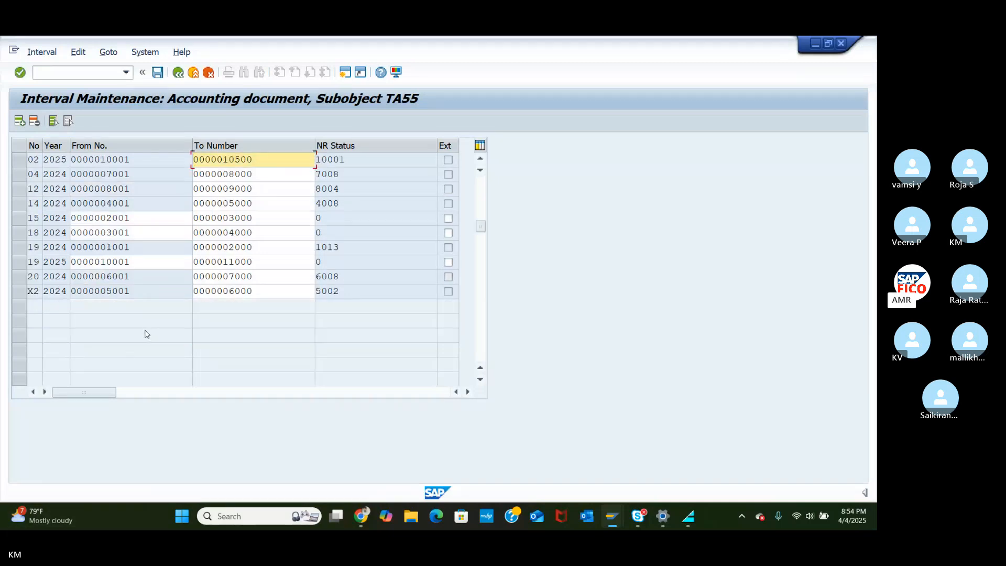
left_click(20, 160)
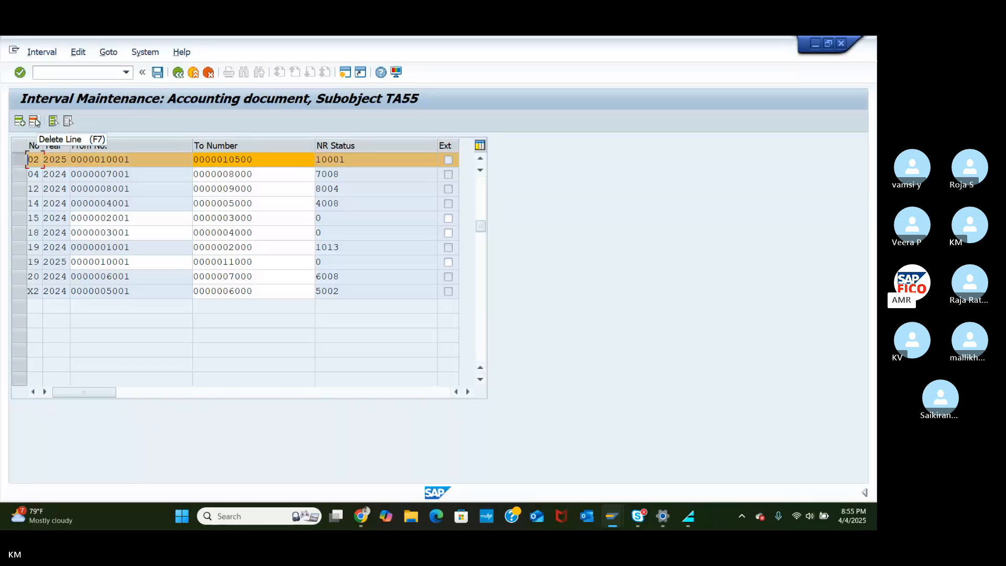
left_click(480, 159)
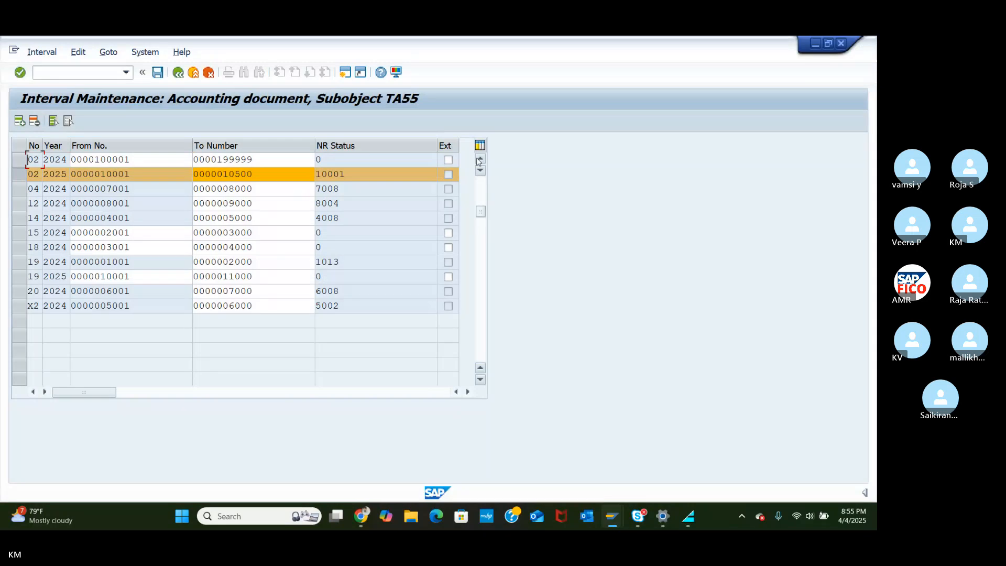
left_click(19, 159)
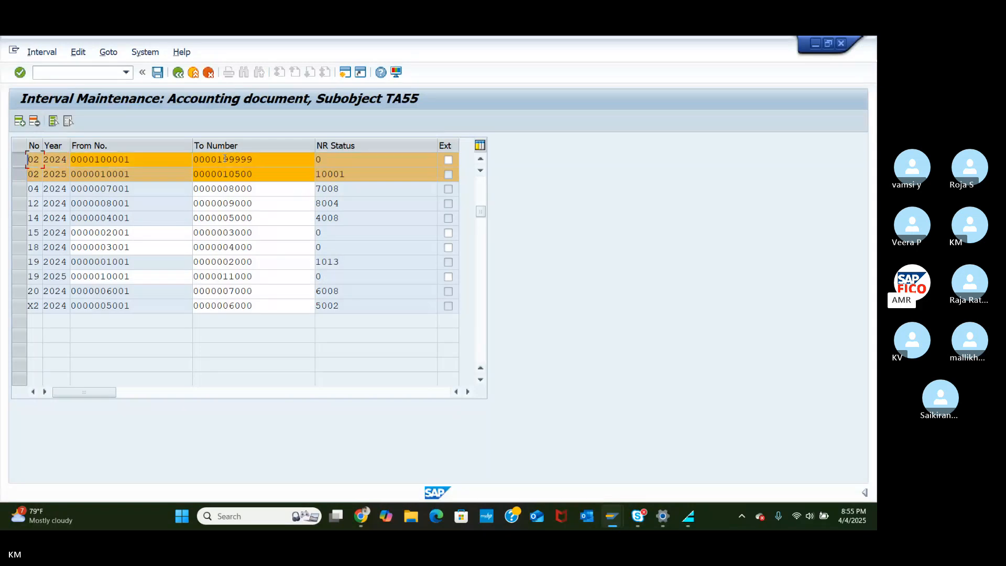
left_click(23, 177)
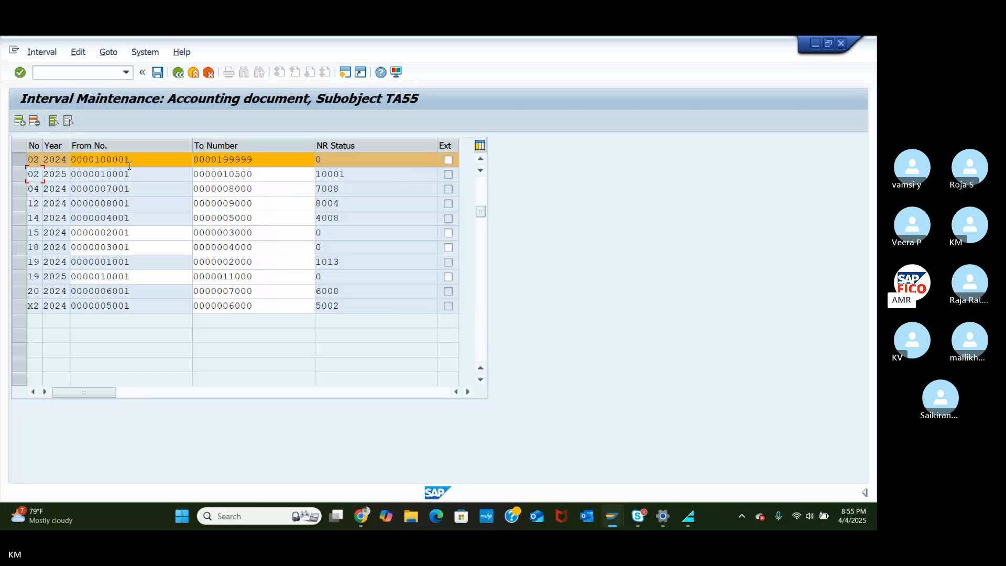
left_click(38, 124)
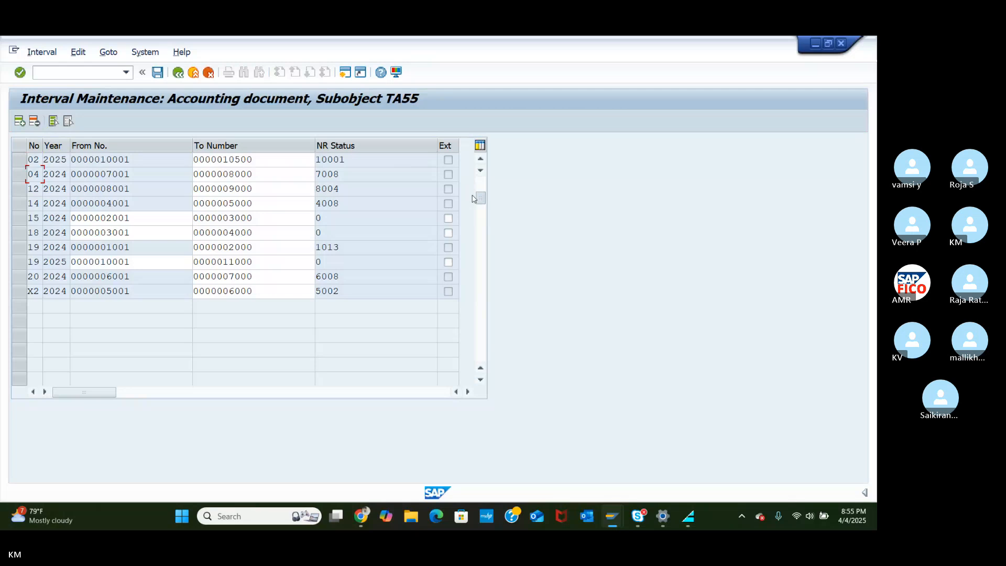
left_click_drag(475, 199, 475, 182)
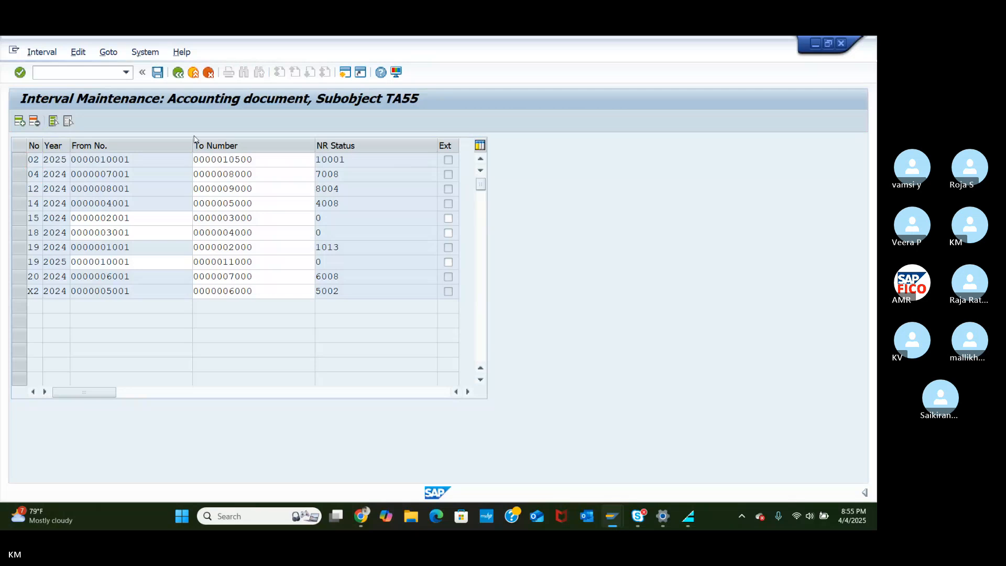
left_click(159, 75)
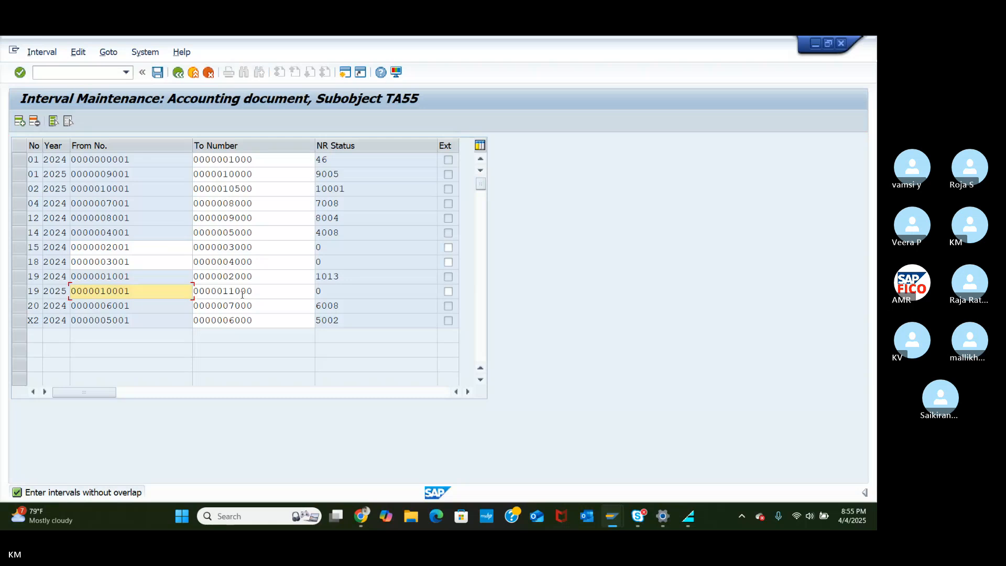
Step: Try to add another interval line numbered 19 for 2025, with From No. 110001 and To Number 12000
left_click(19, 121)
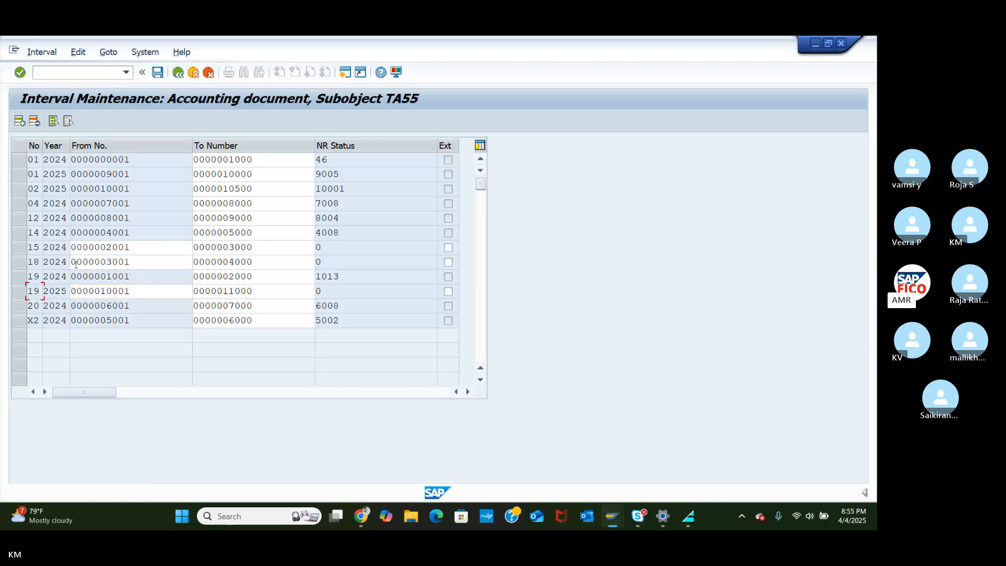
left_click(88, 163)
type("1")
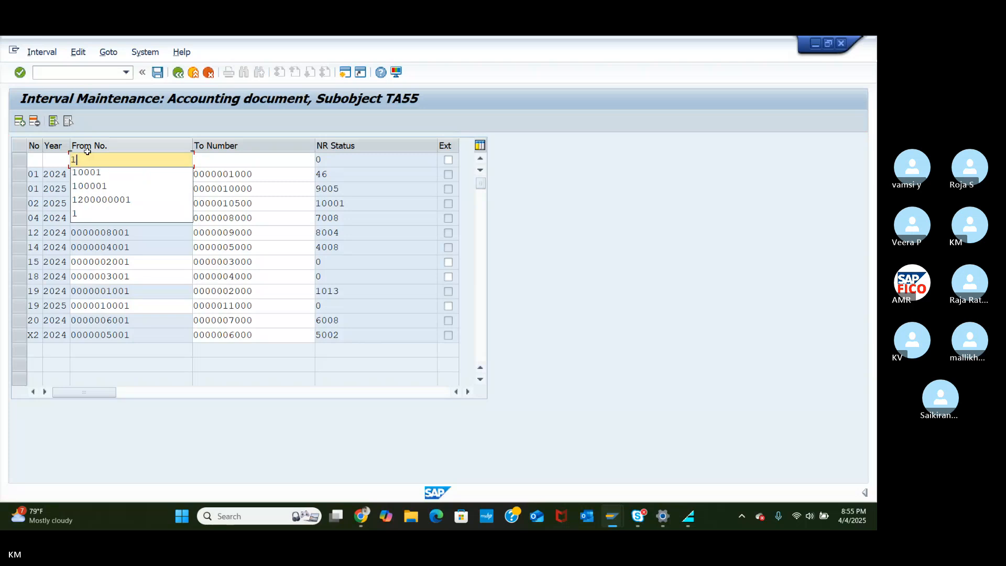
type("10001")
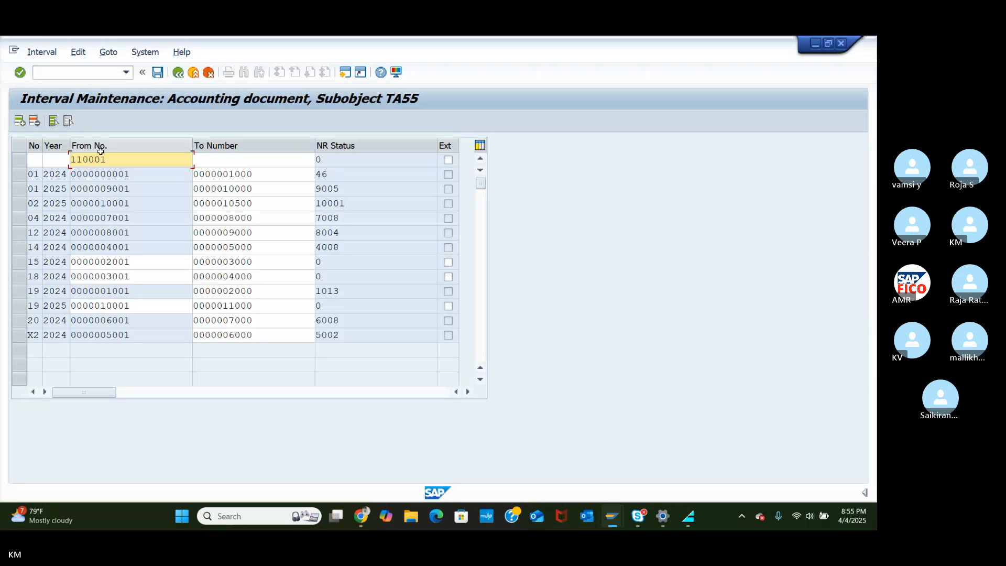
left_click(223, 163)
type("120")
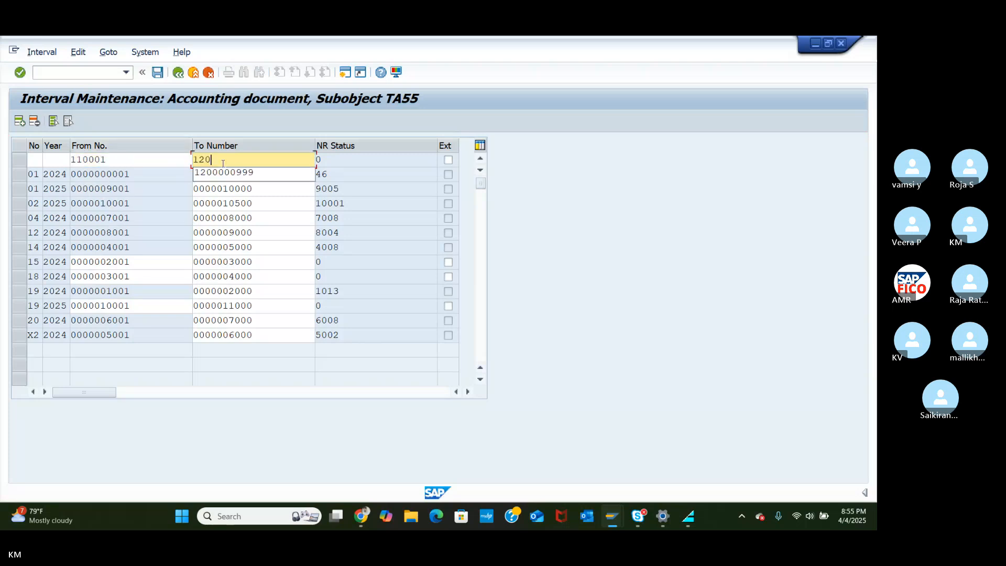
type("00")
left_click(50, 162)
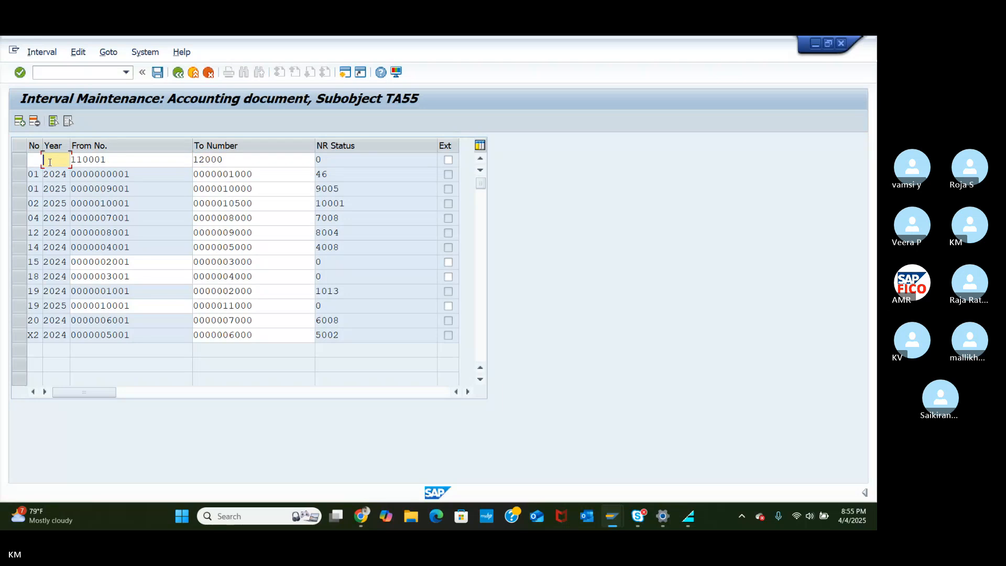
type("2025")
left_click(35, 158)
type("19")
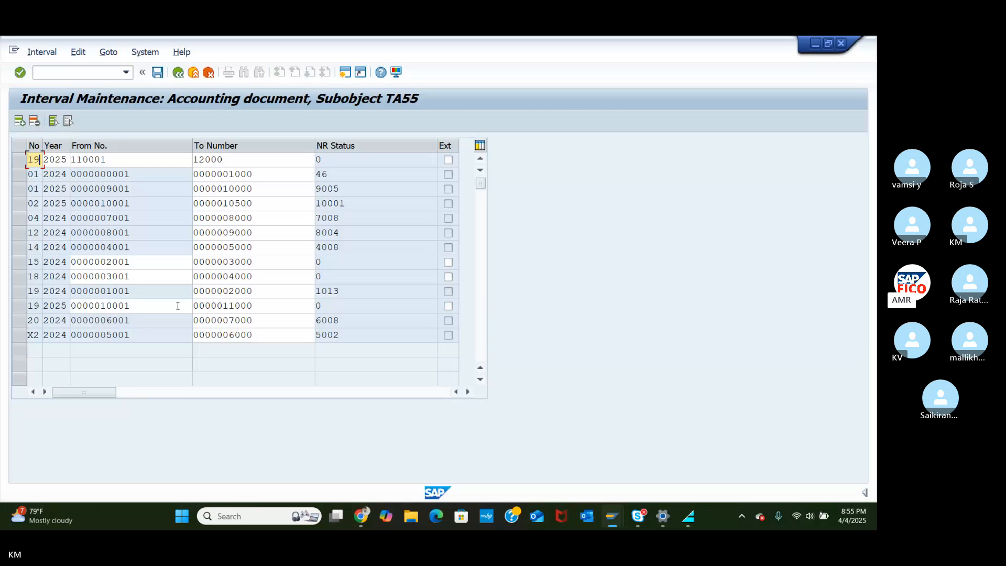
left_click(120, 124)
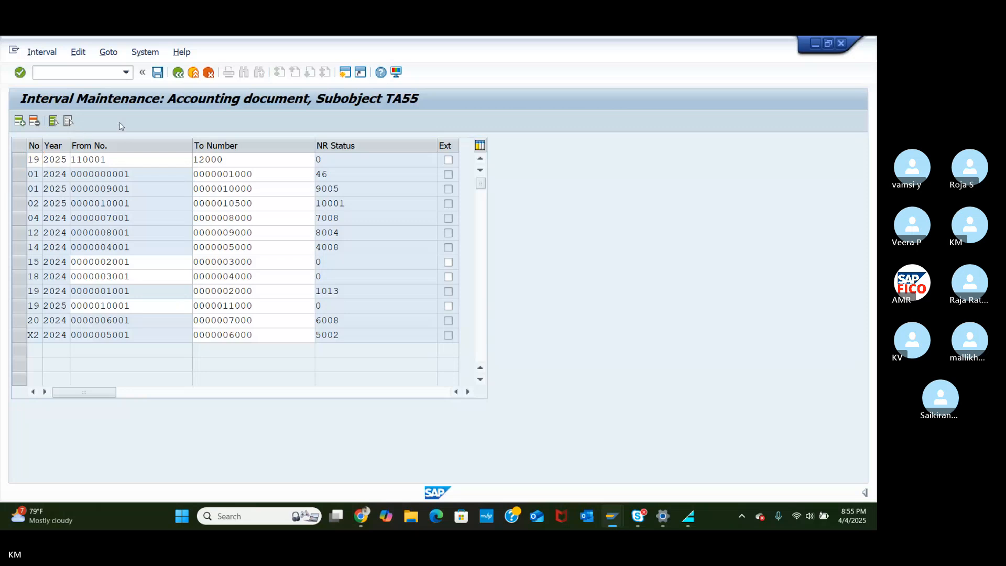
key("Return")
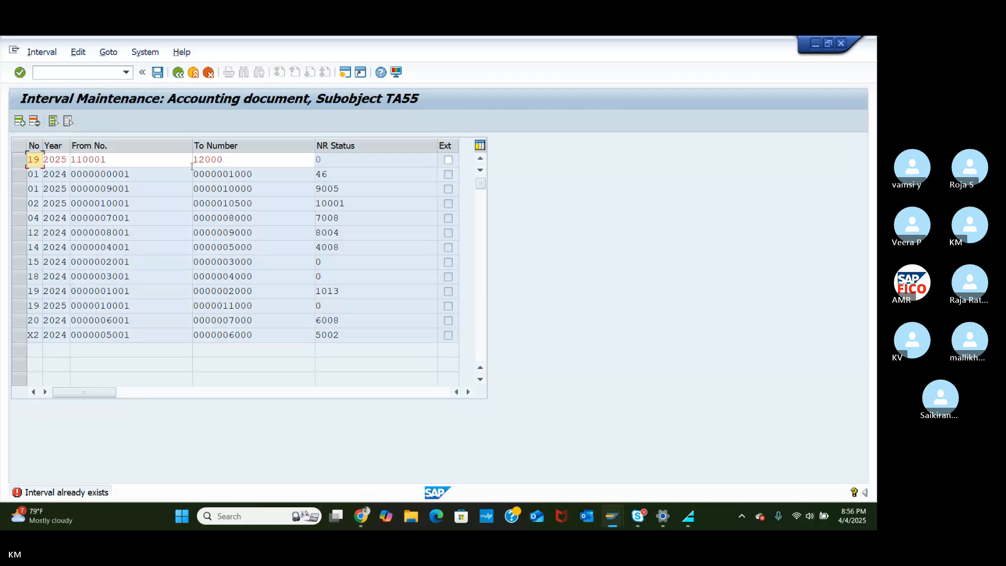
Step: Set the new interval line's To Number to 120000 and try to save the intervals
left_click(228, 160)
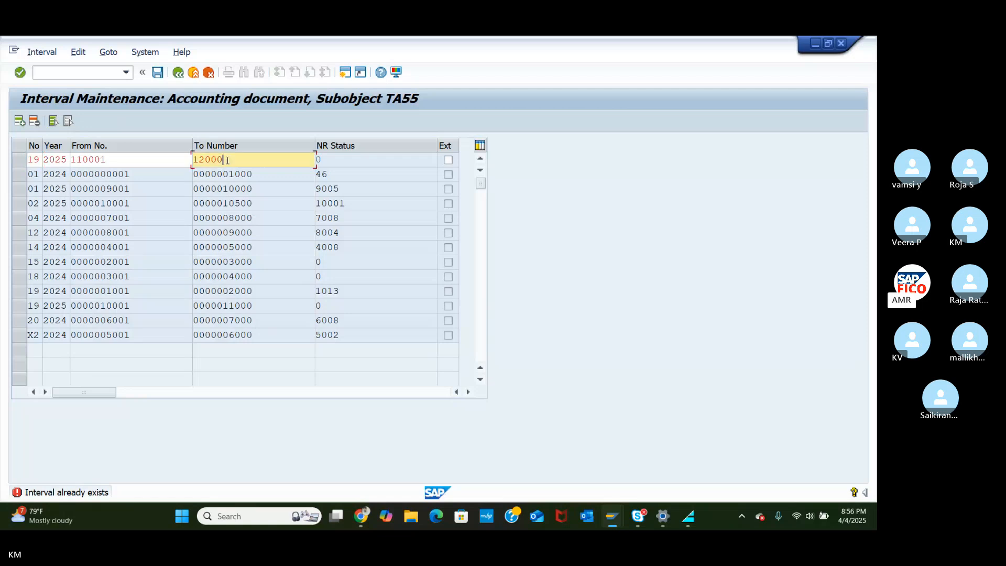
type("0")
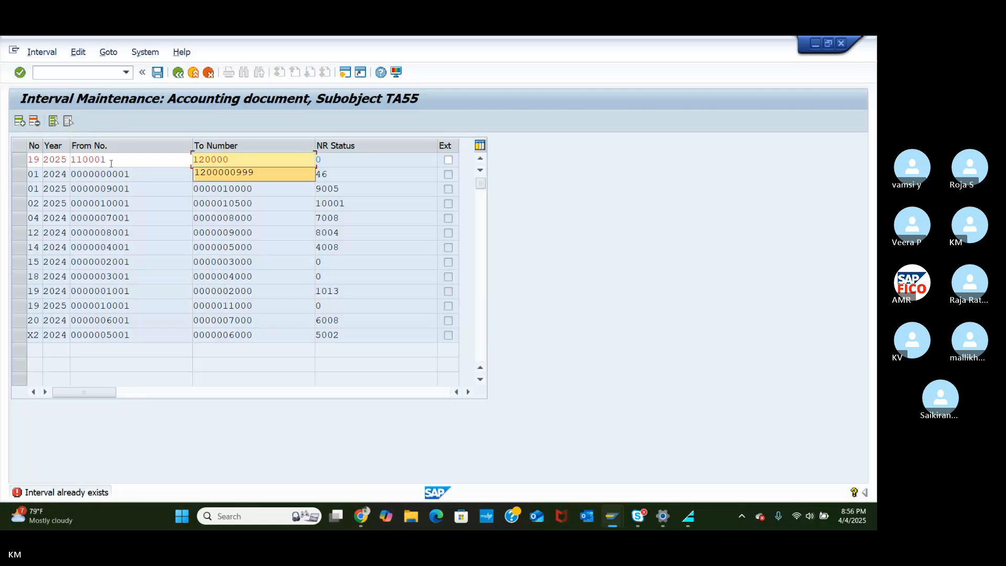
left_click(159, 75)
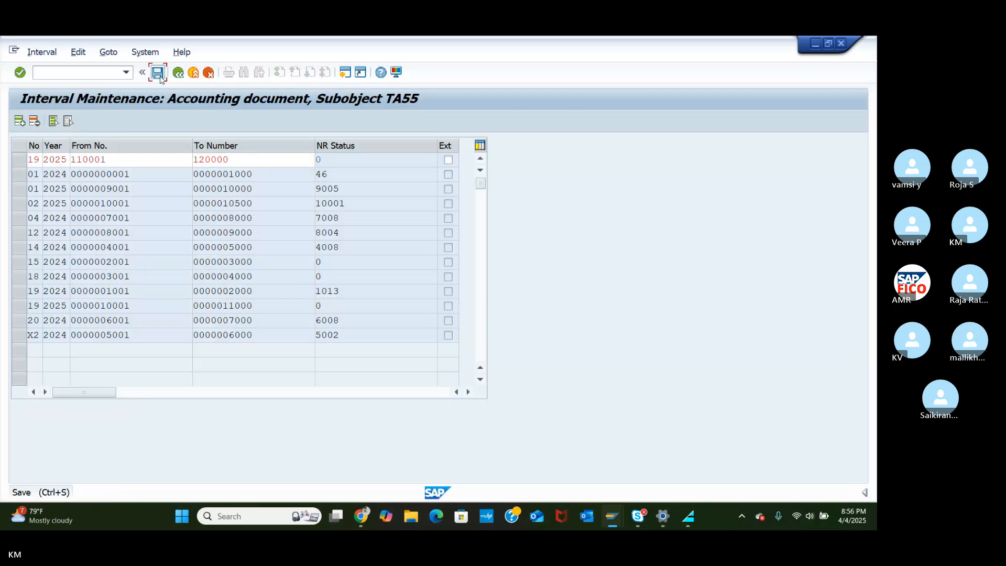
left_click(158, 73)
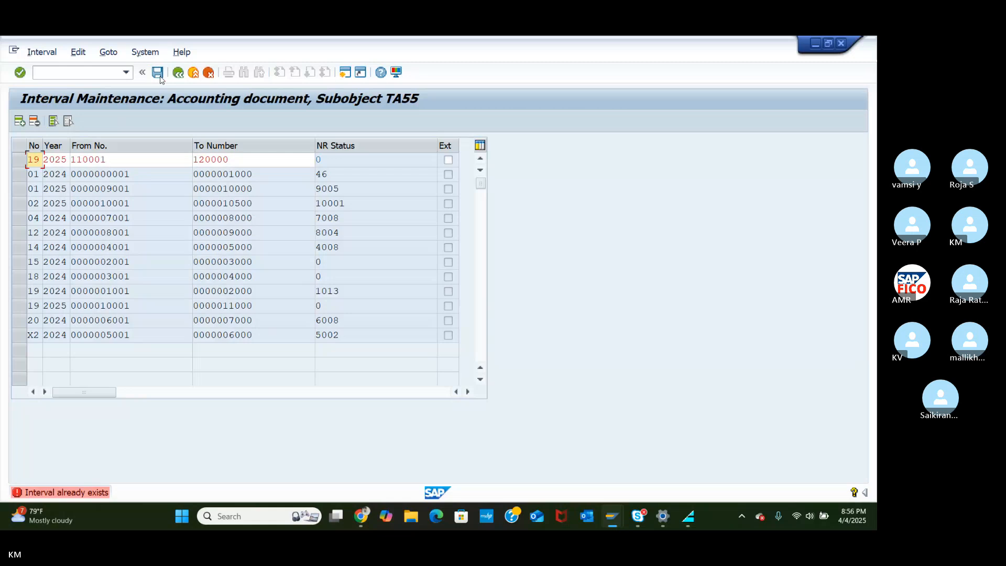
Step: Change the new interval line's From No. to 12000 and clear its To Number
left_click(110, 162)
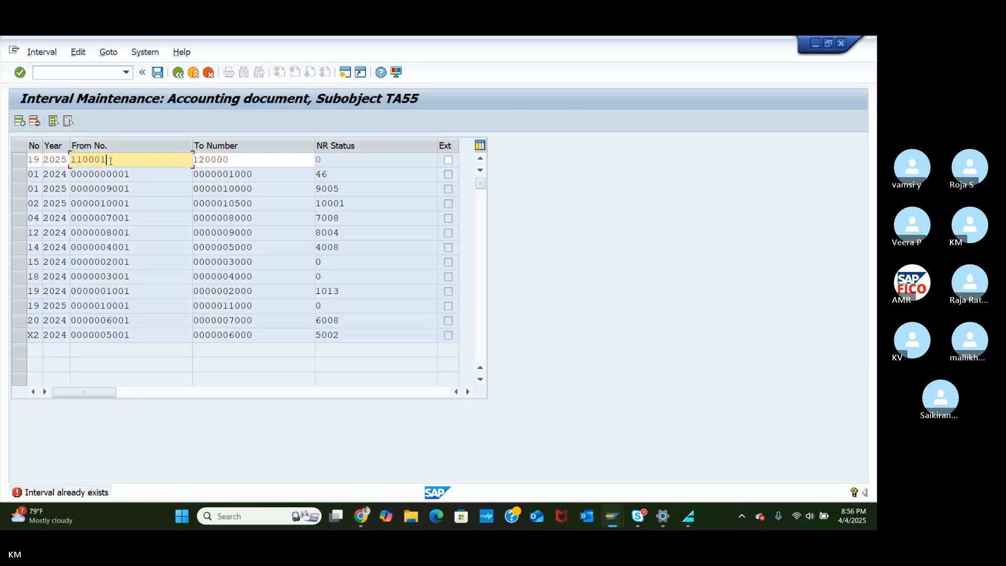
key("BackSpace")
left_click(233, 160)
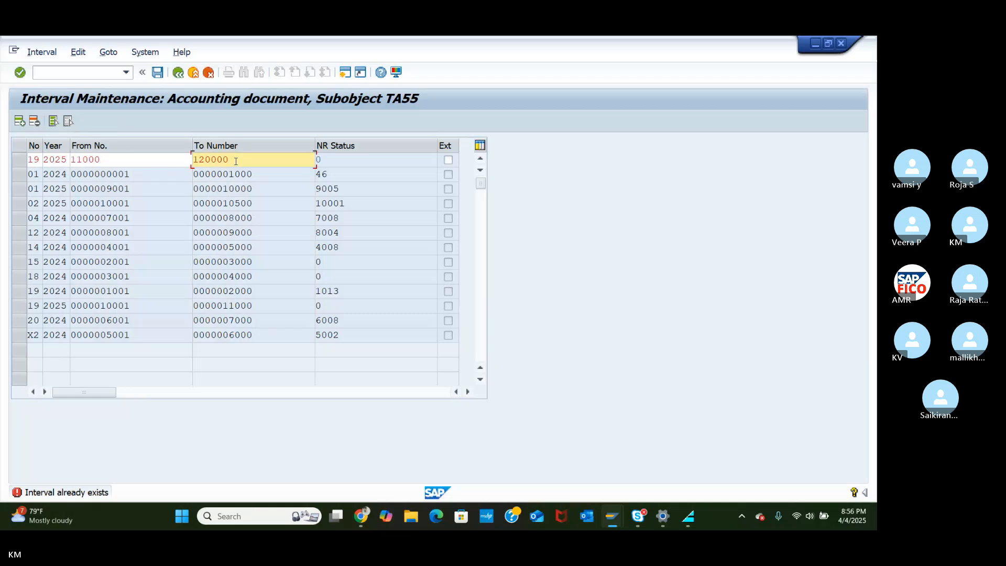
key("BackSpace")
key("BackSpace")
key("BackSpace")
key("BackSpace")
key("BackSpace")
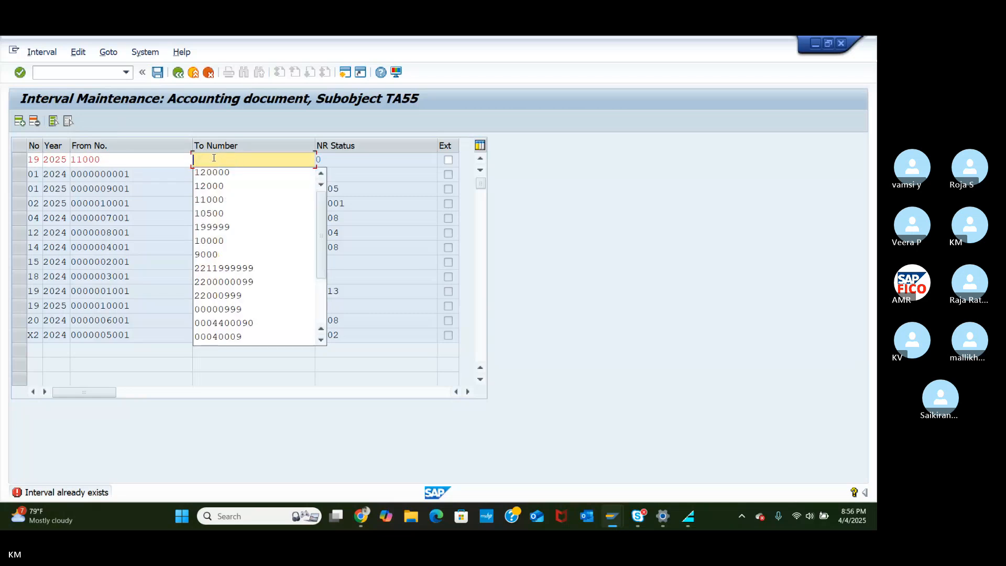
left_click(104, 161)
key("BackSpace")
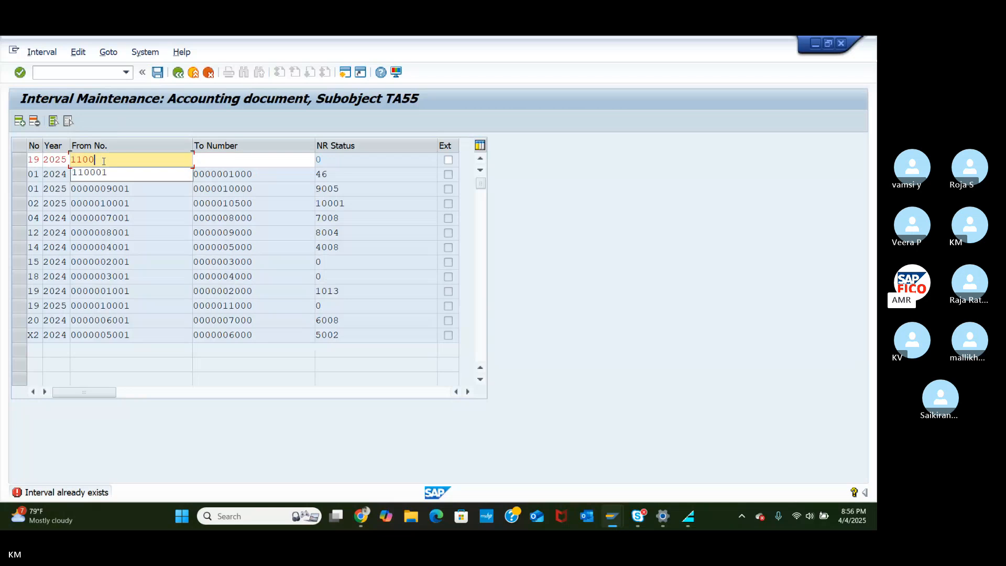
key("BackSpace")
key("BackSpace")
key("BackSpace")
type("2000")
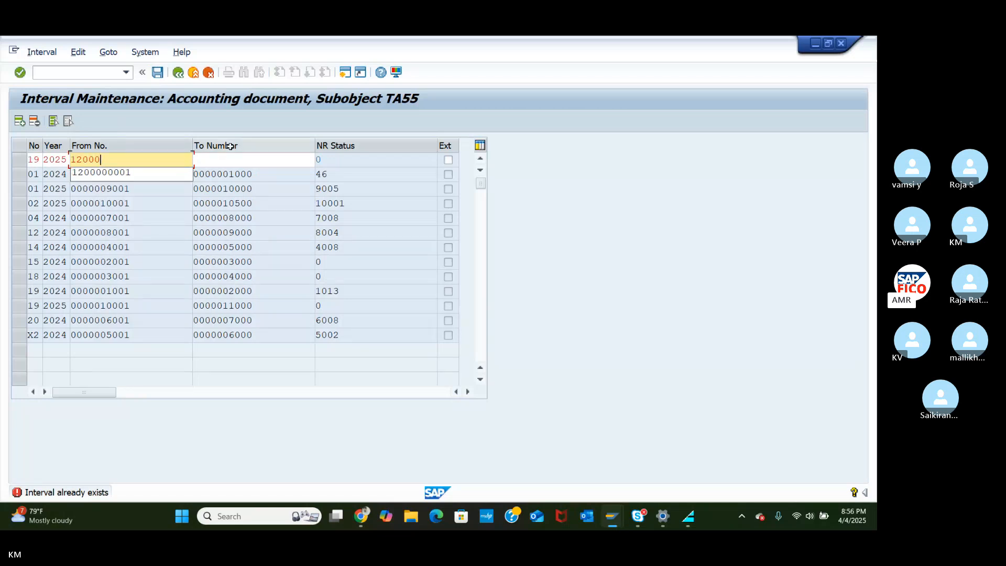
Step: Set the new interval line's To Number to 12500 and try to confirm the entry
left_click(232, 159)
type("12")
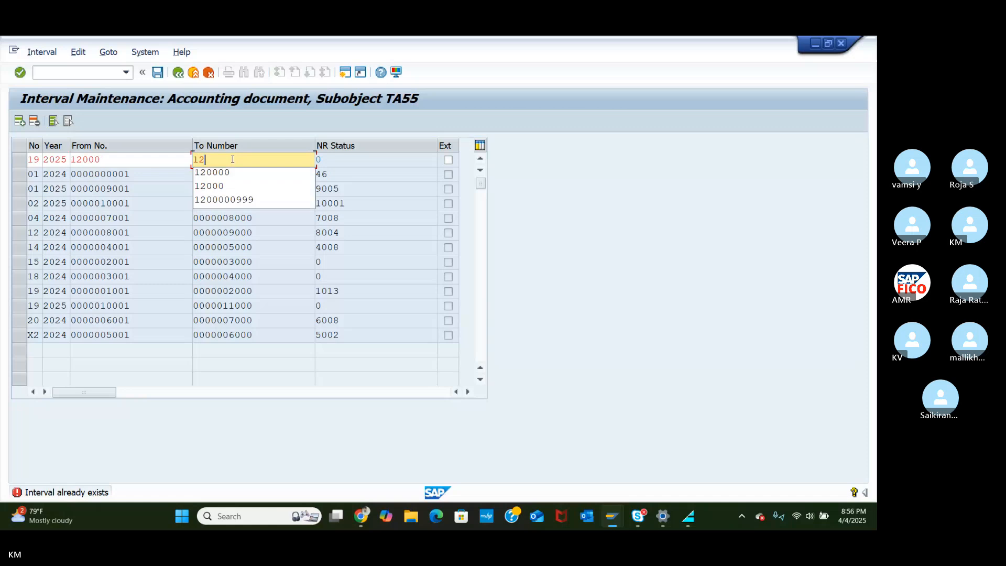
type("500")
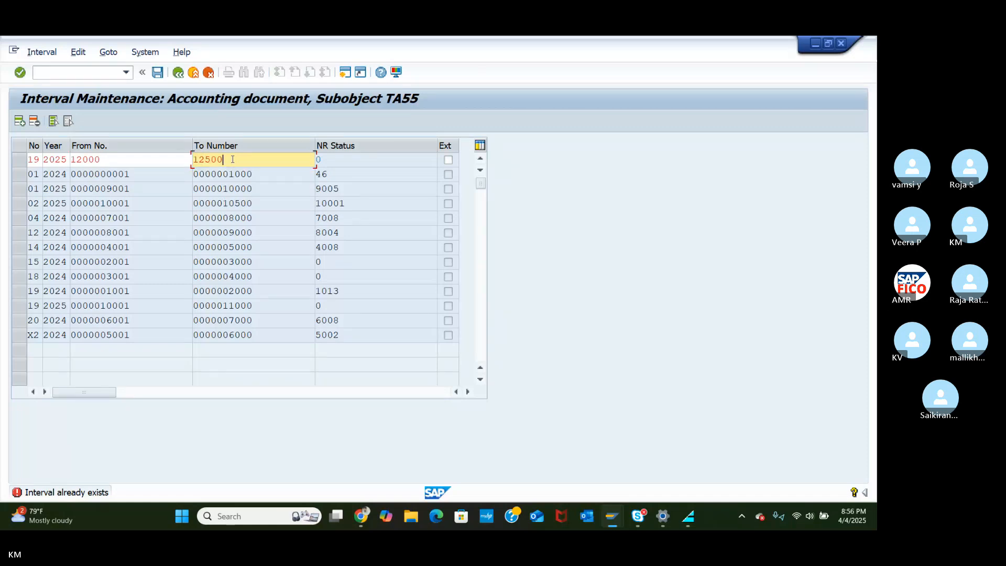
key("Return")
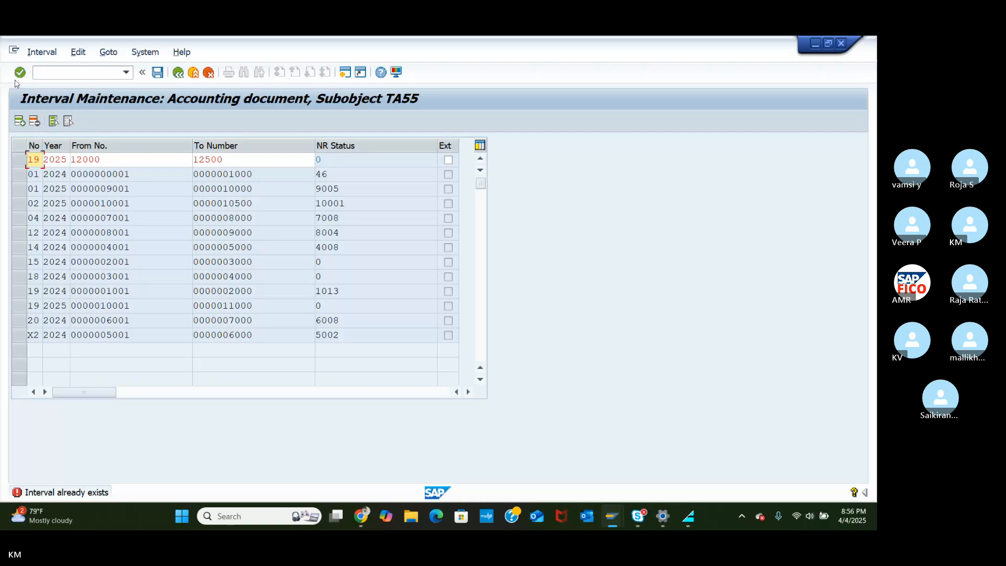
left_click(42, 52)
left_click(58, 115)
left_click(42, 52)
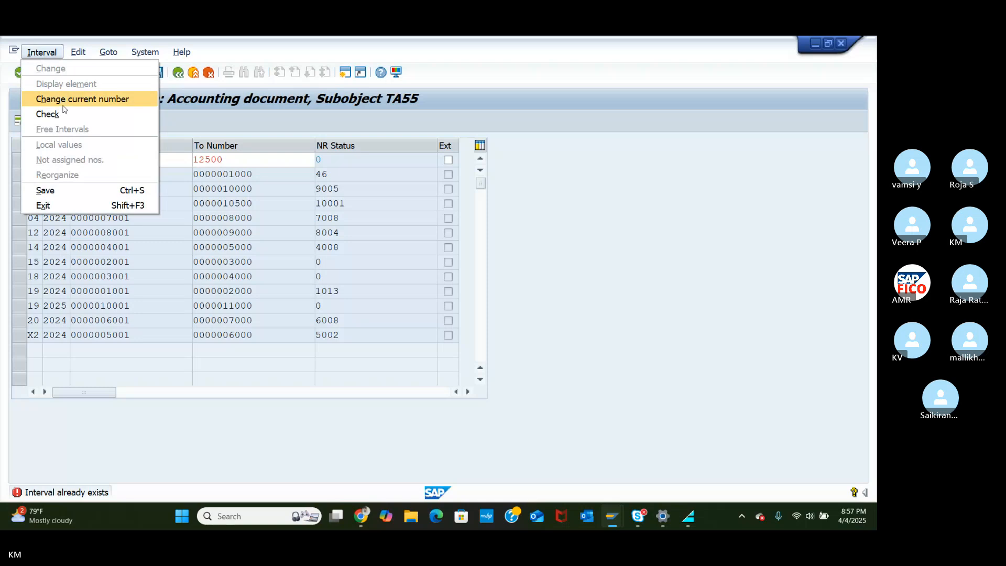
left_click(598, 226)
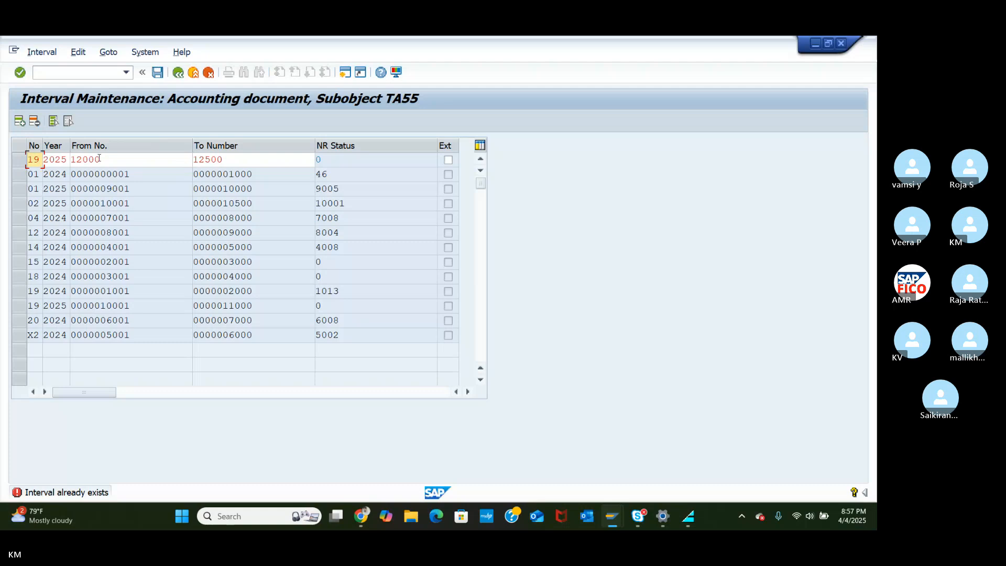
Step: Exit interval editing without saving and reopen the TA55 intervals for editing
left_click(208, 73)
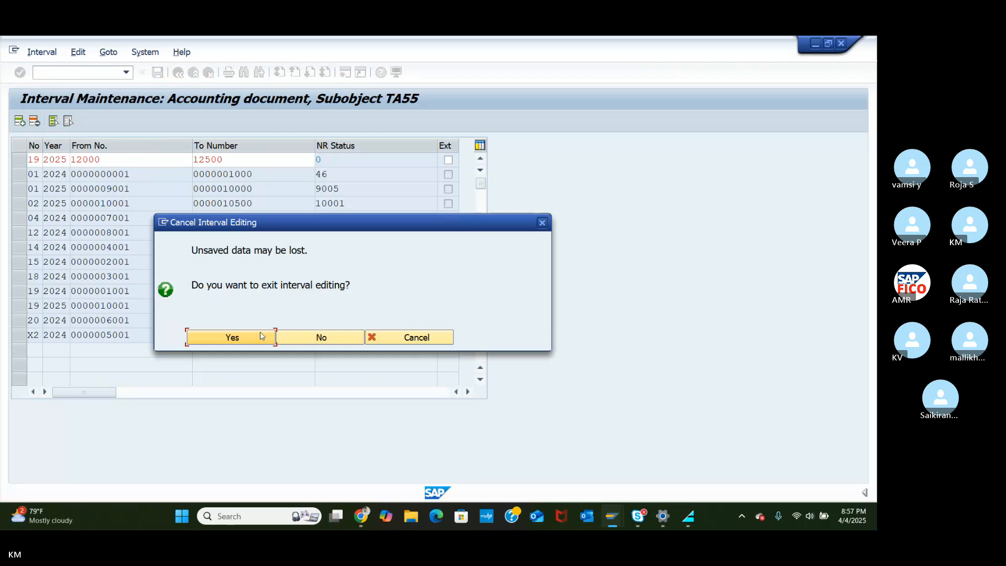
left_click(261, 336)
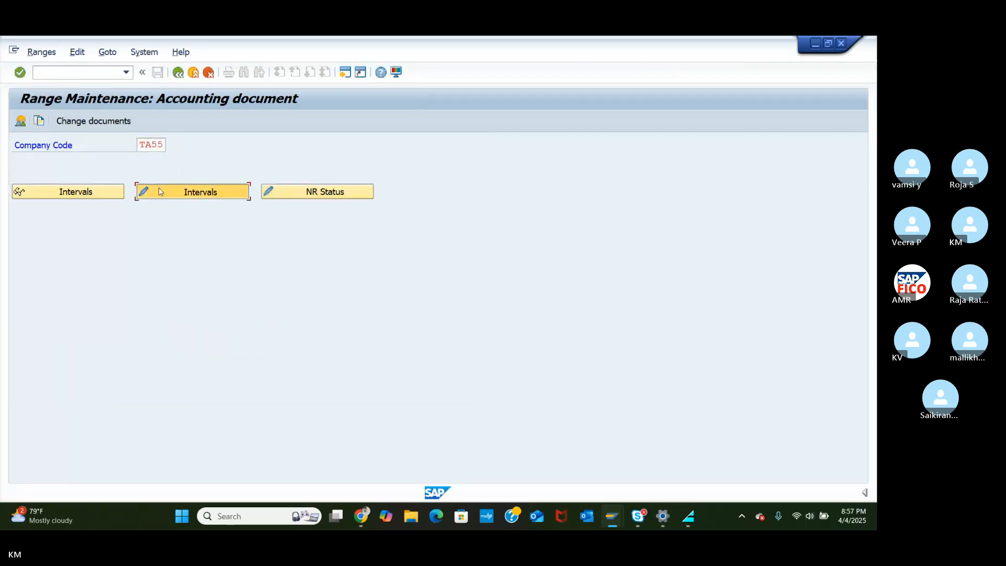
left_click(161, 192)
left_click(158, 191)
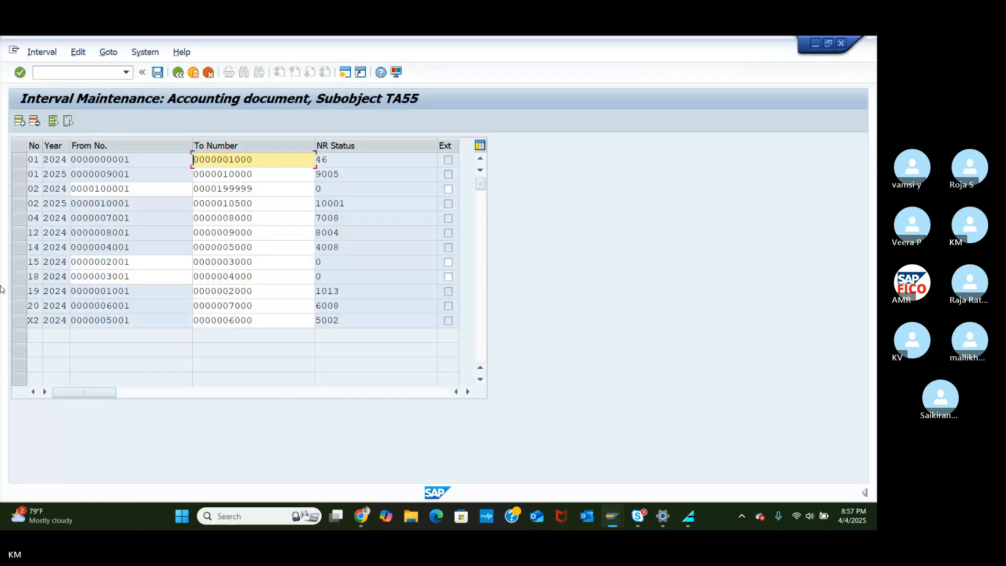
Step: Delete the 2024 interval 15 running from 2001 to 3000 and leave interval editing with the changes saved
left_click(17, 266)
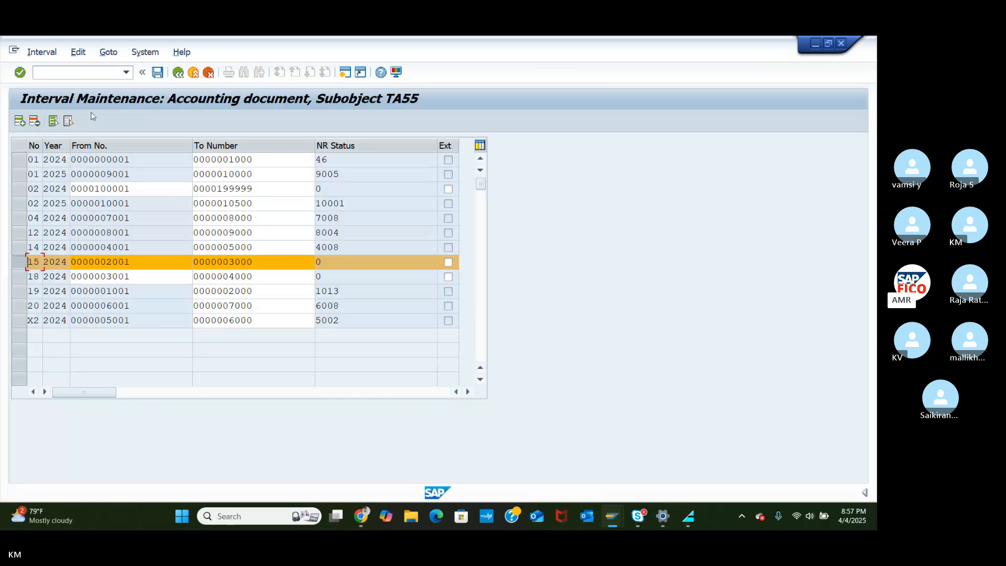
left_click(39, 124)
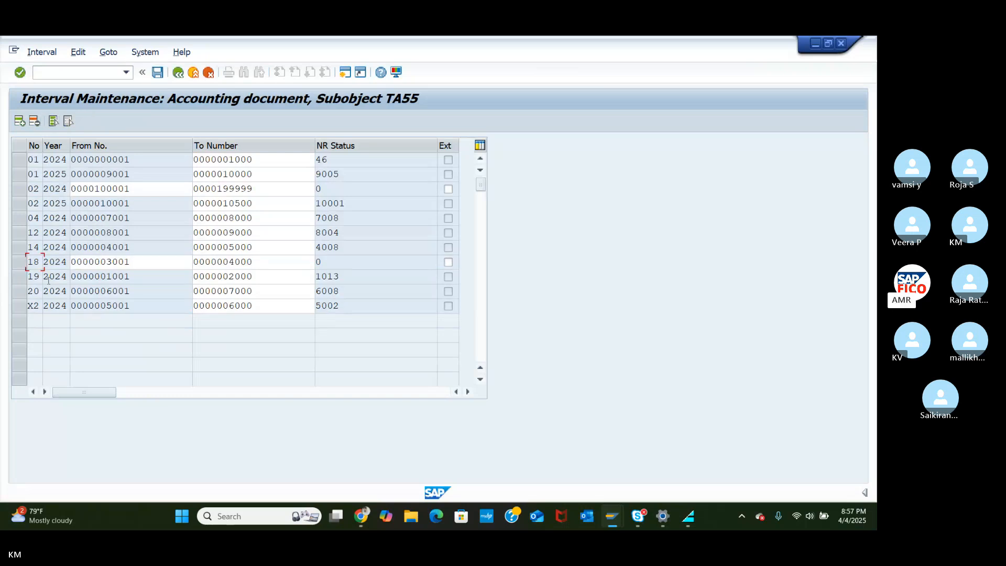
left_click(21, 124)
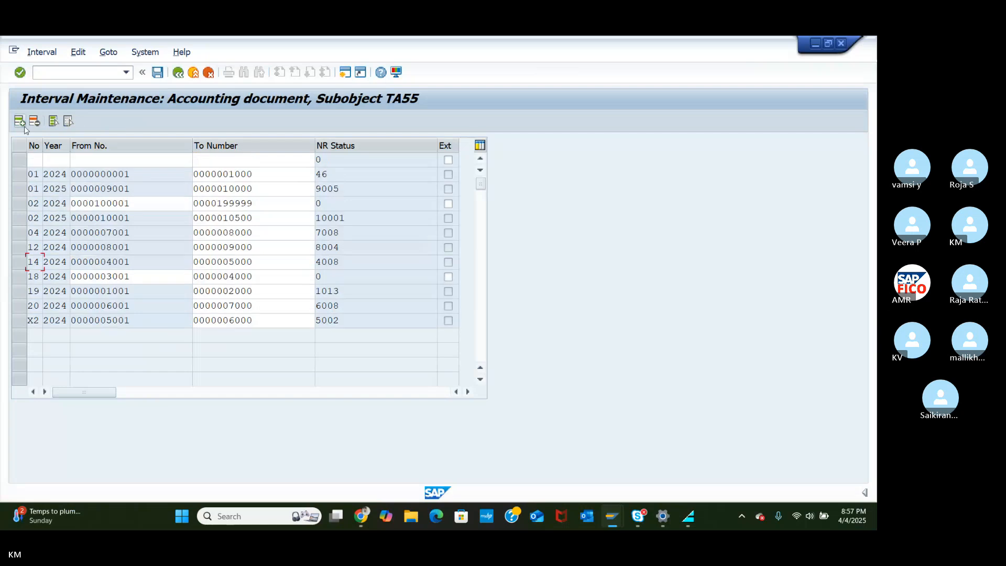
left_click(179, 72)
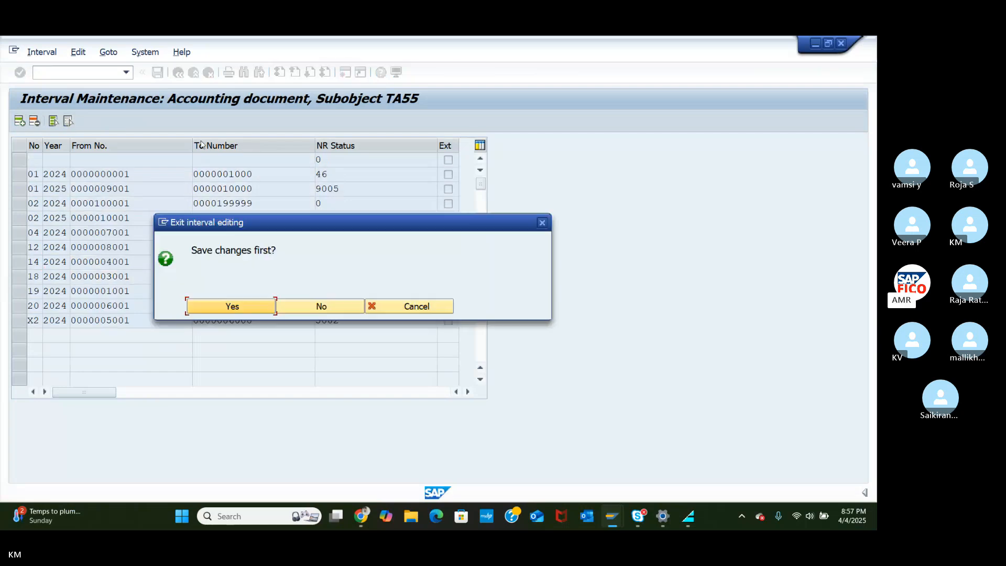
left_click(241, 308)
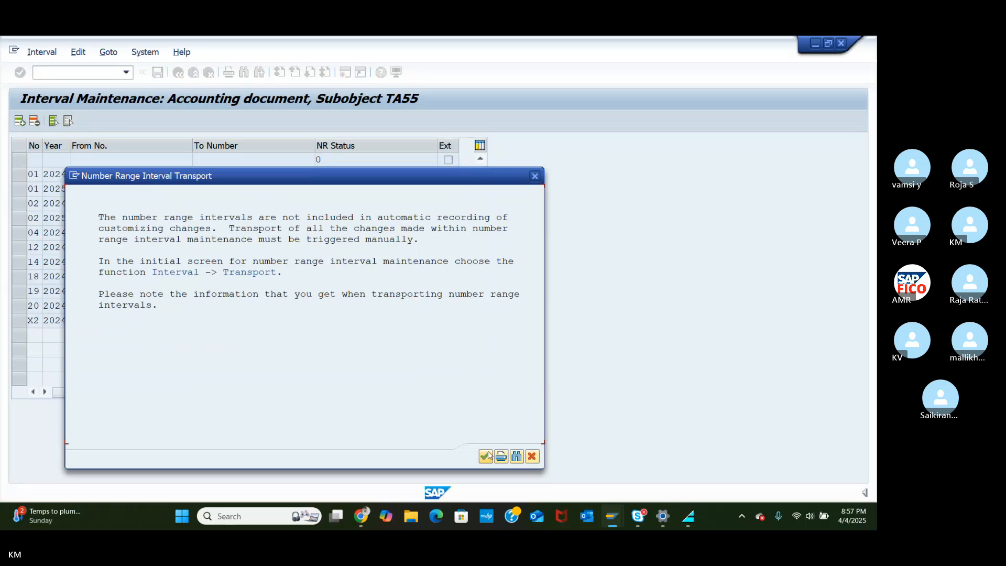
left_click(485, 455)
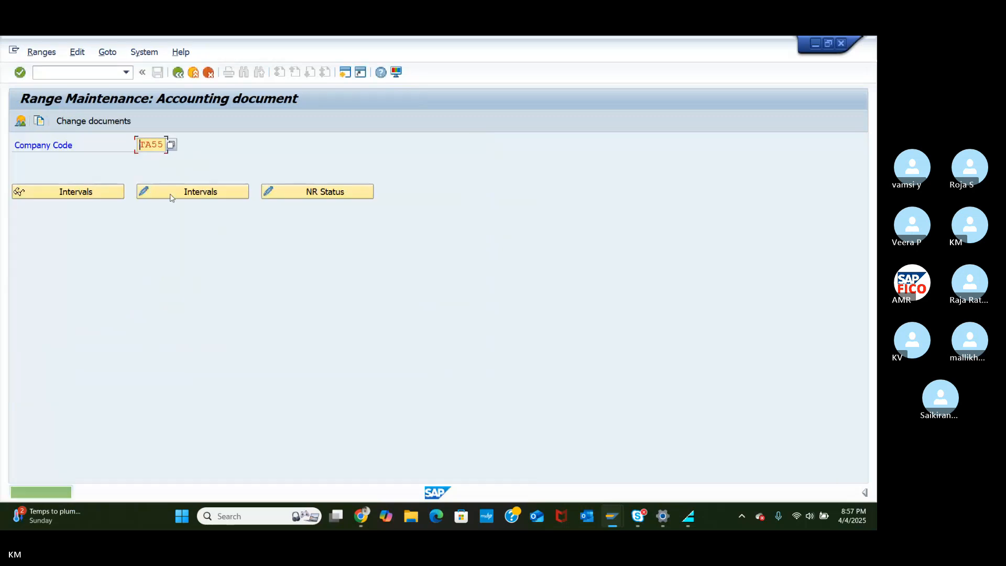
Step: Reopen the TA55 intervals for editing and insert an interval line numbered 19 for year 2024
left_click(171, 194)
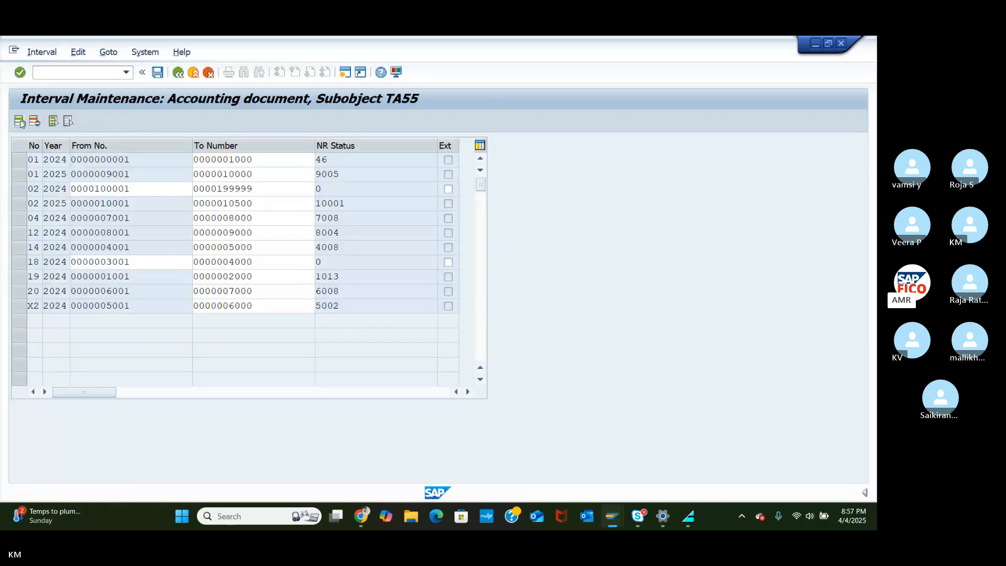
left_click(19, 121)
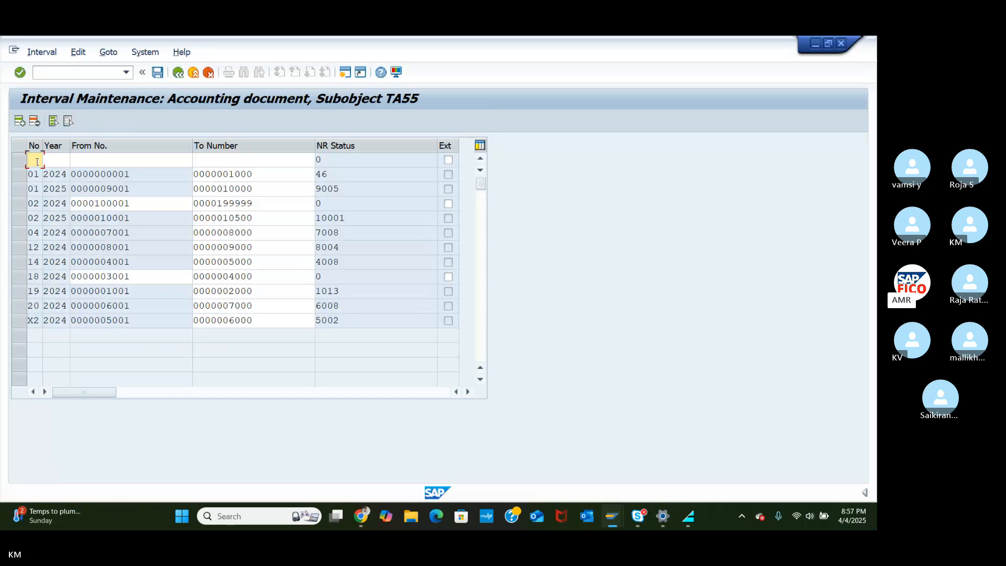
type("19")
left_click(59, 163)
type("2024")
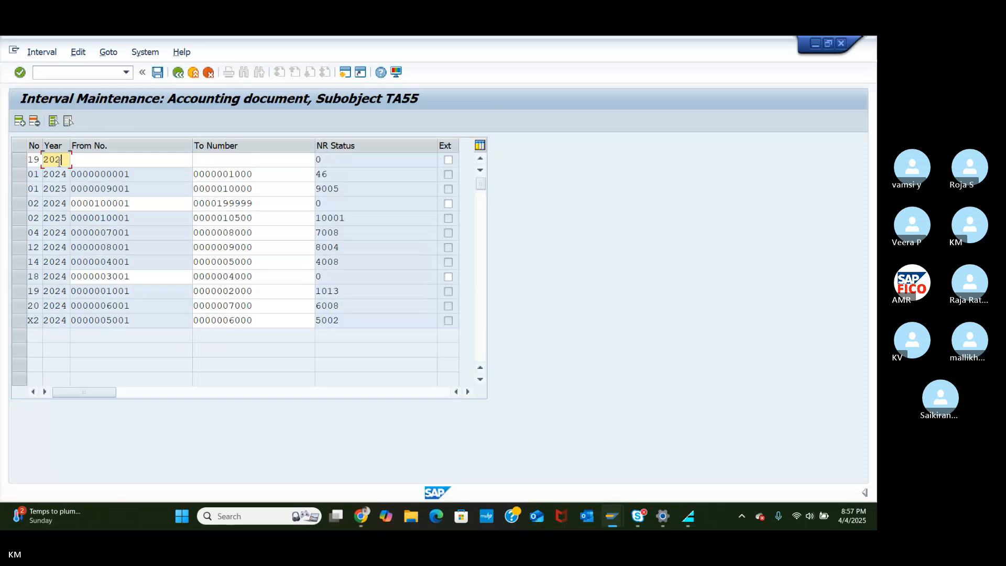
Step: Set the new interval line to run from 2001 to 3000 and try to confirm the entry
left_click(89, 163)
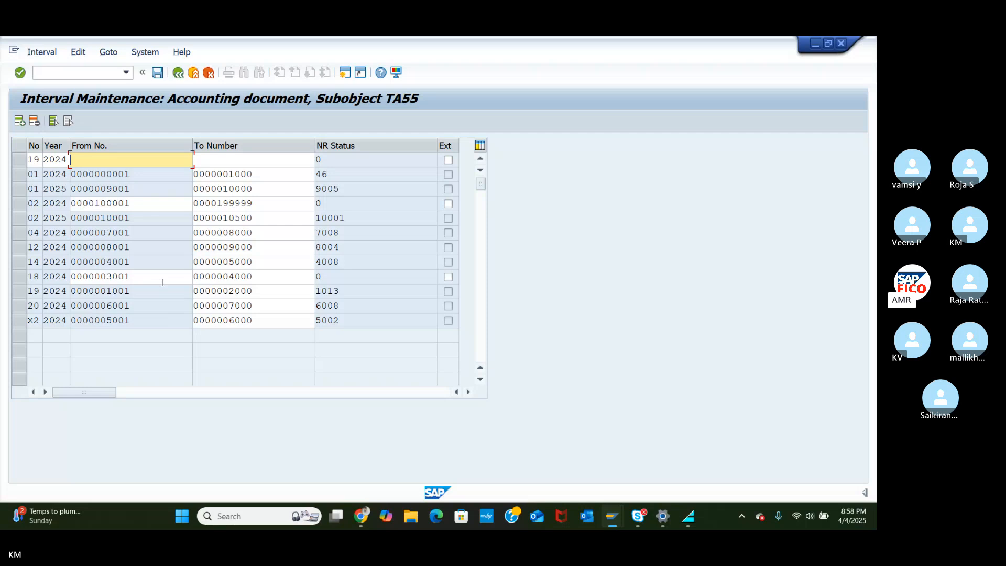
type("20001")
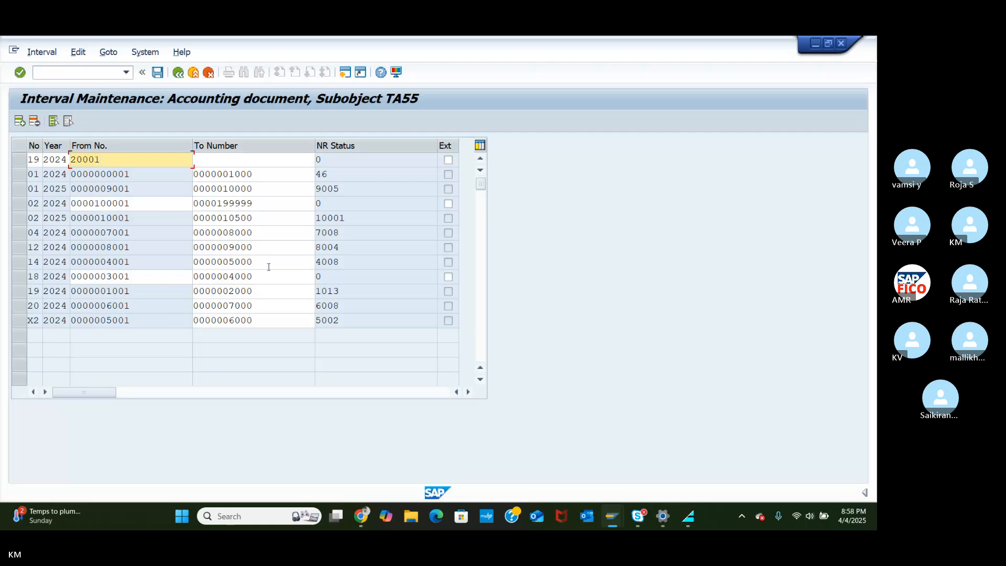
key("BackSpace")
type("1")
left_click(236, 162)
type("3000")
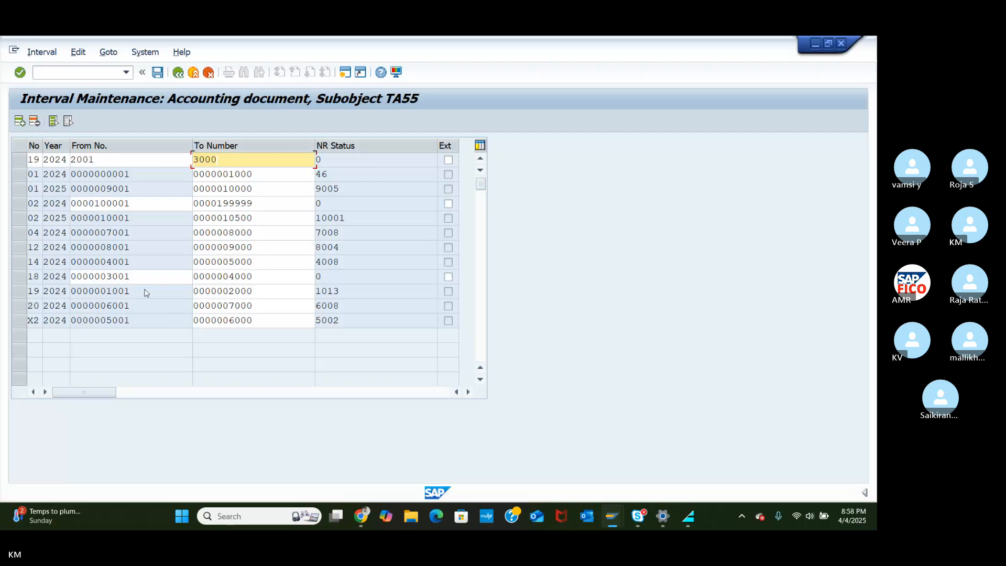
key("Return")
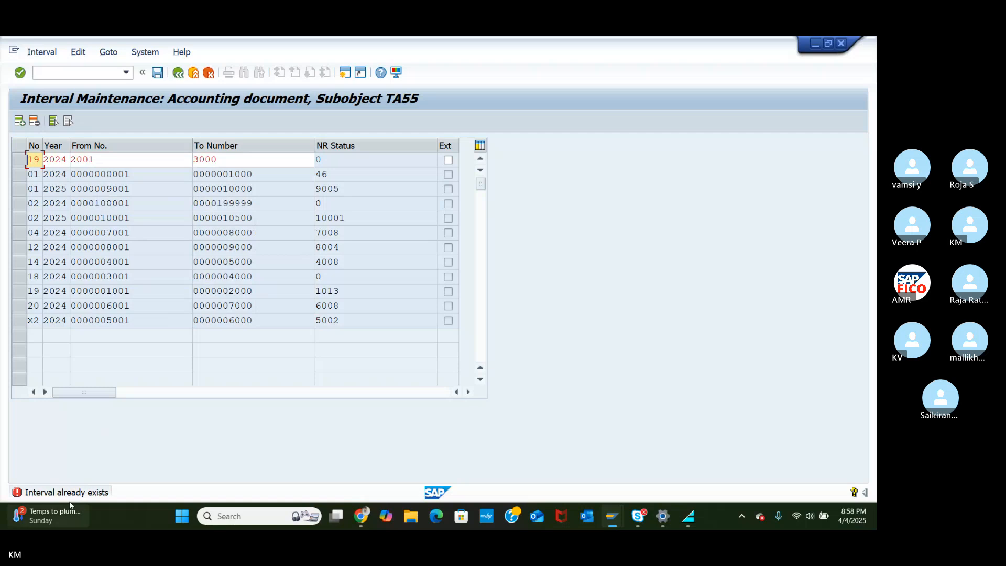
Step: Change the new interval 19's year to 2025, confirm the entry and save the intervals
left_click(68, 511)
left_click(533, 220)
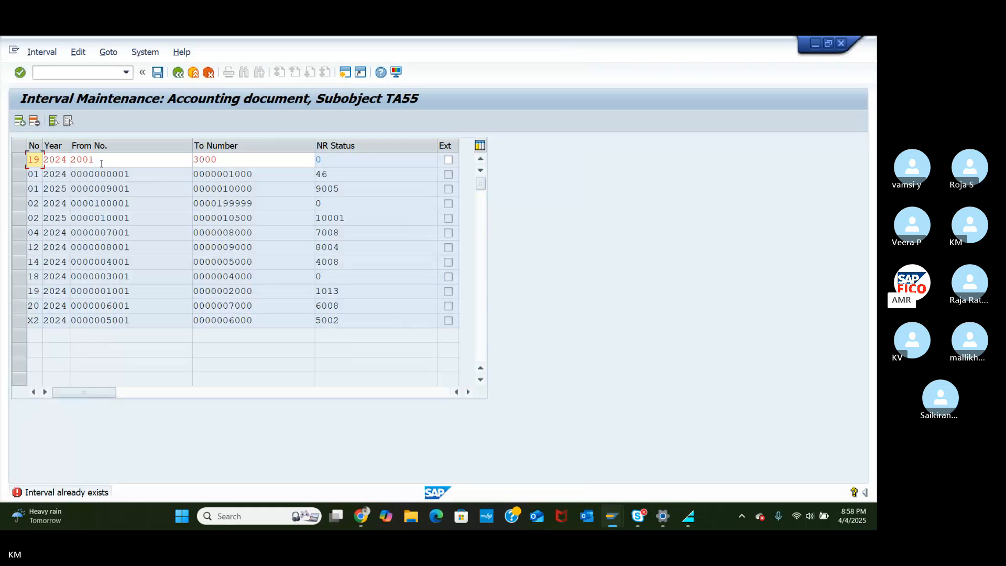
left_click(65, 160)
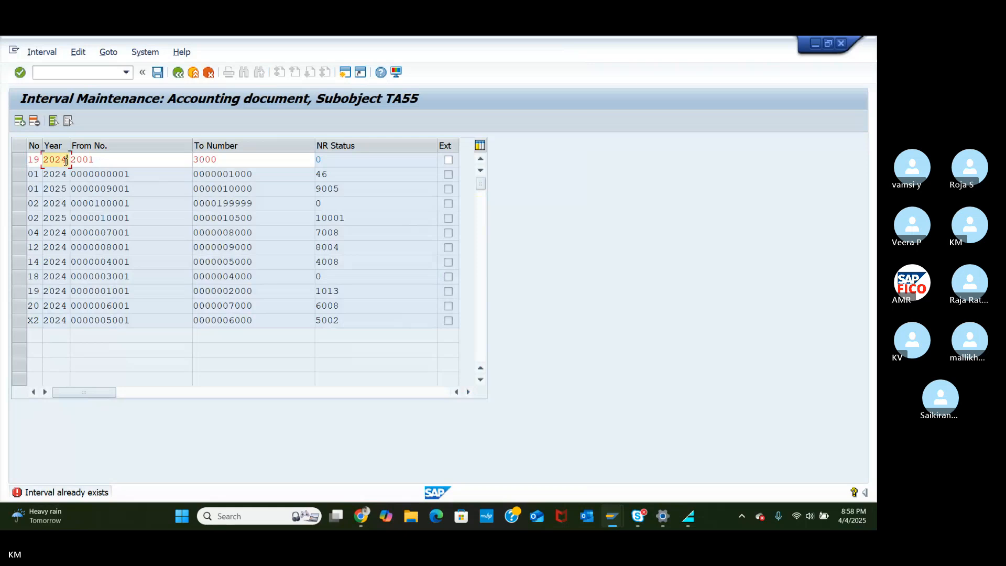
key("BackSpace")
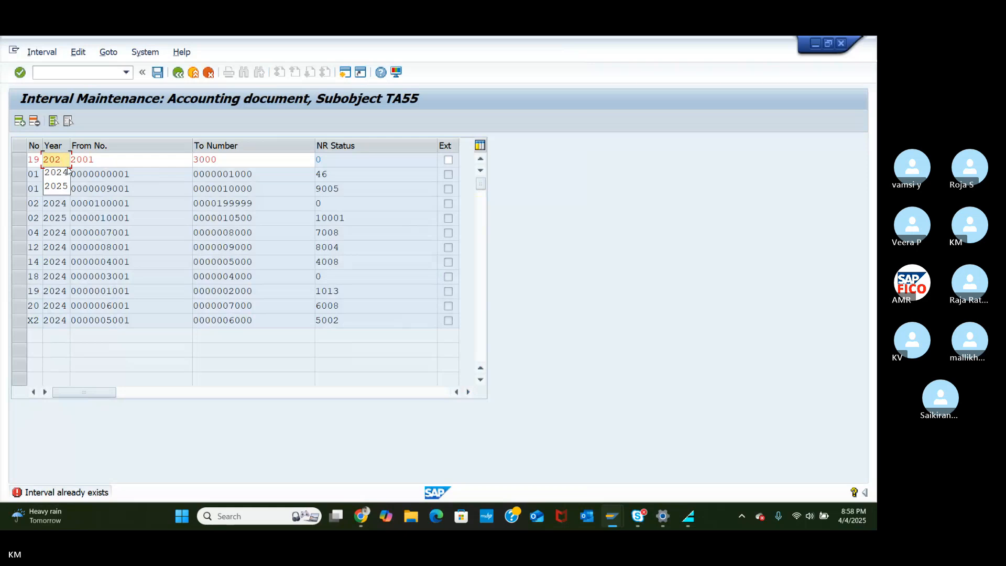
type("5")
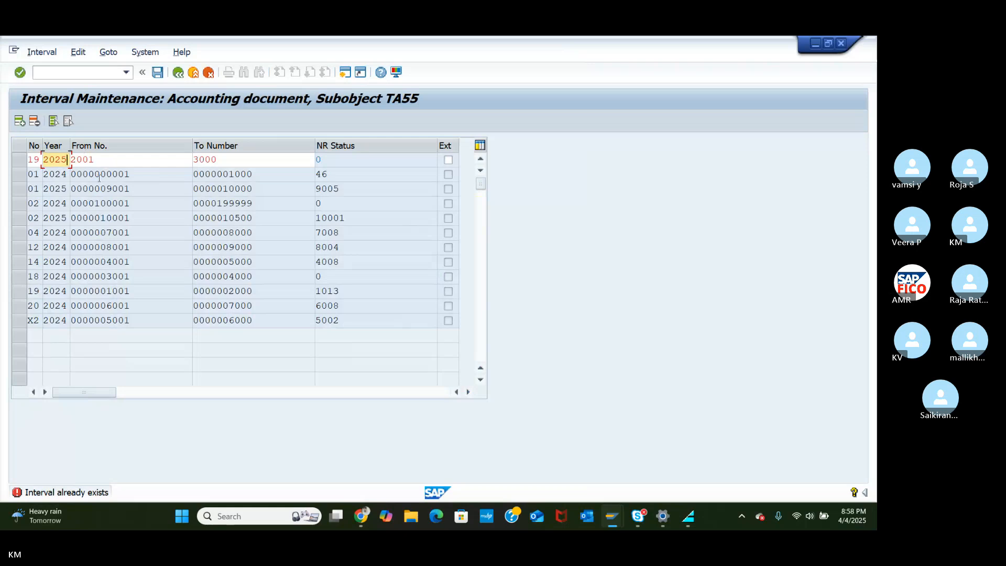
key("Return")
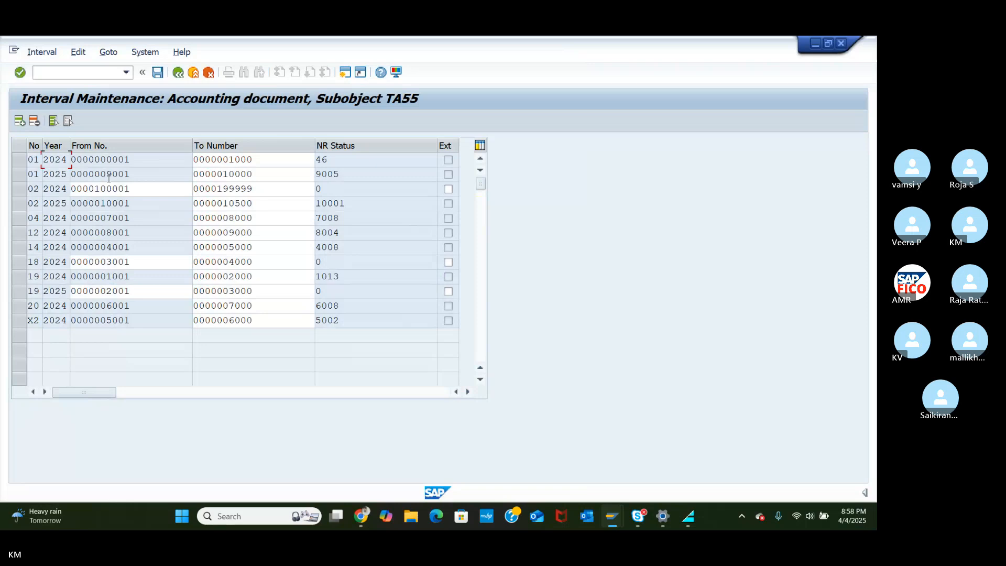
left_click(157, 73)
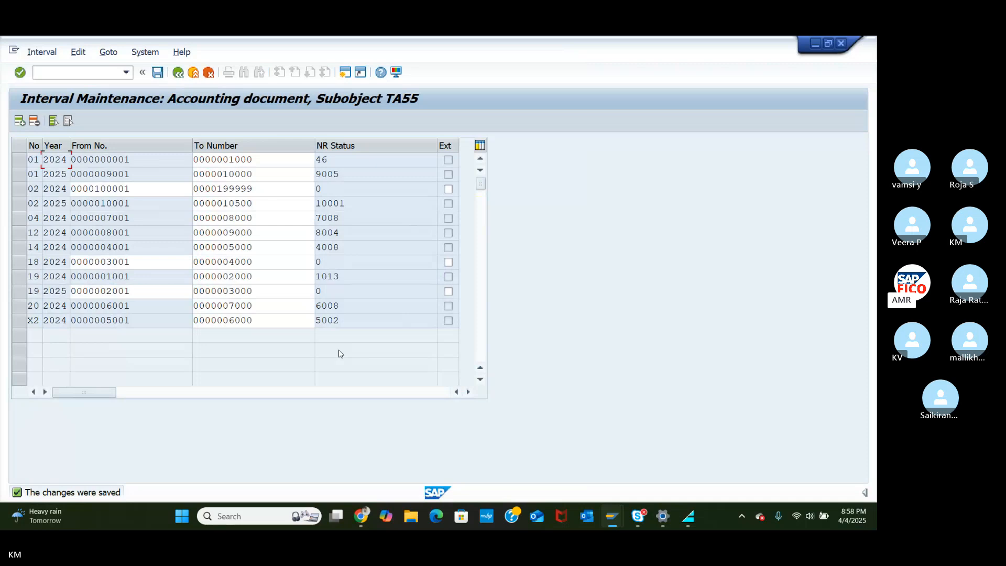
Step: Switch back to the TA55 vendor invoice entry and confirm the entered invoice data again
mouse_move(616, 520)
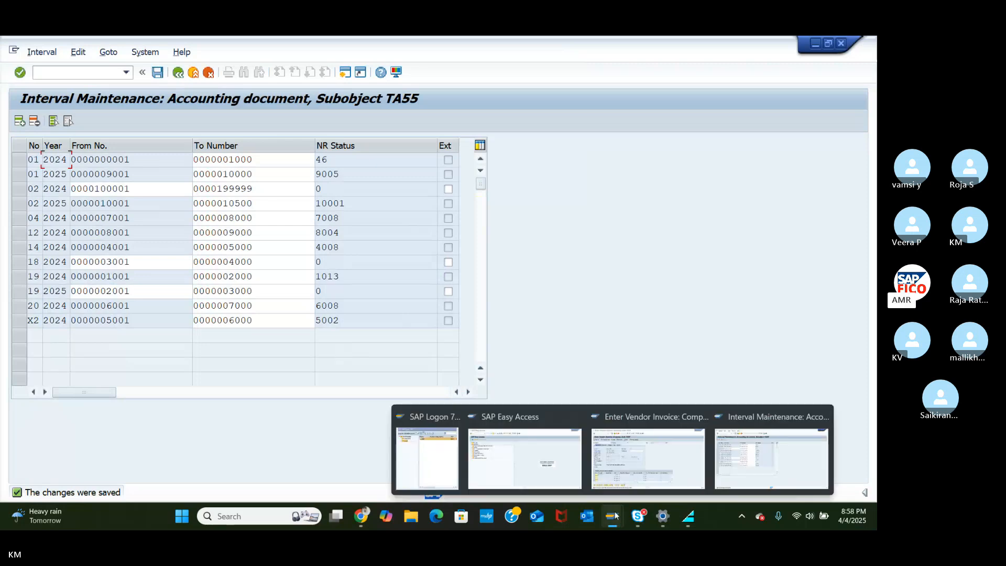
left_click(613, 481)
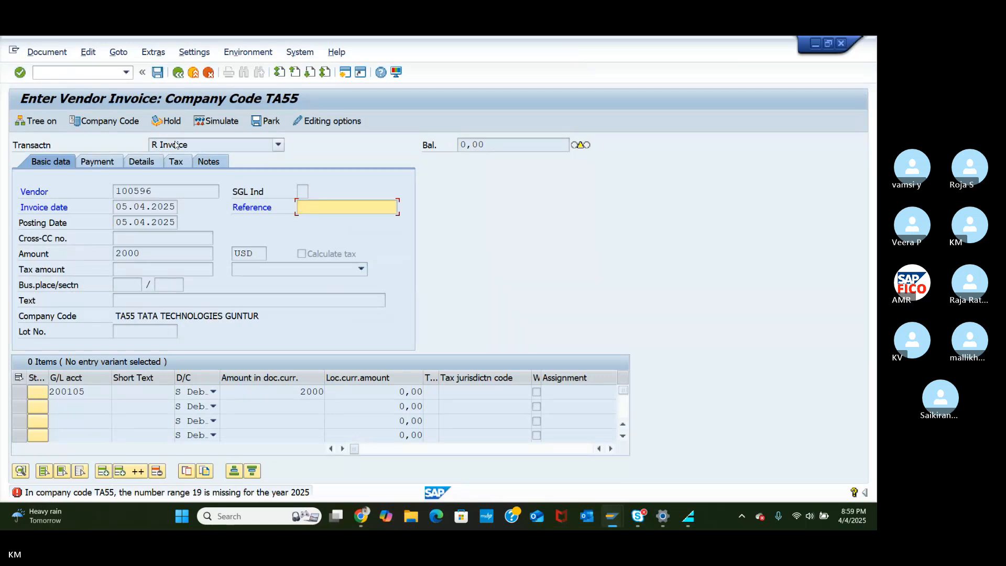
key("Return")
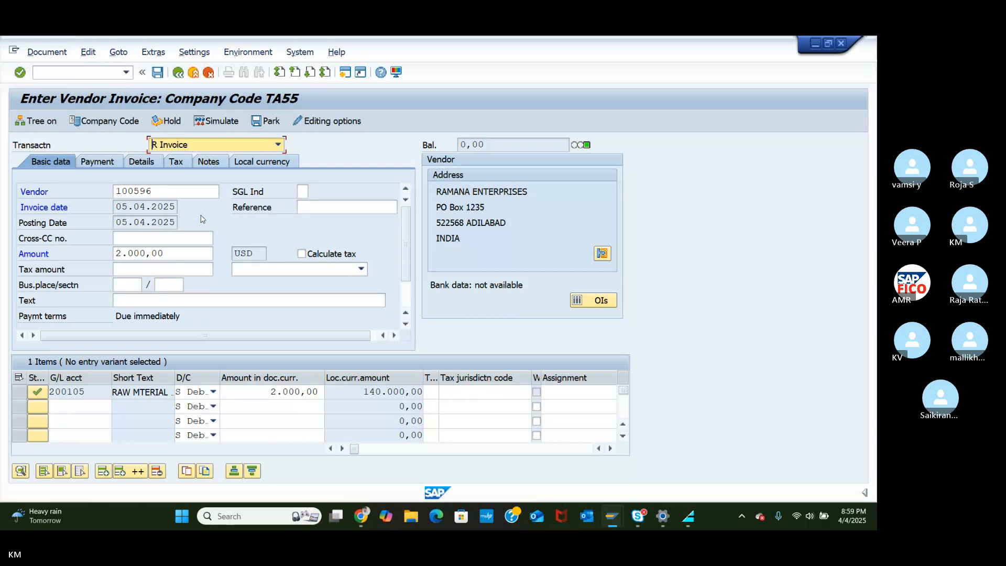
Step: Simulate and post the TA55 vendor invoice, and display the posted document
left_click(211, 123)
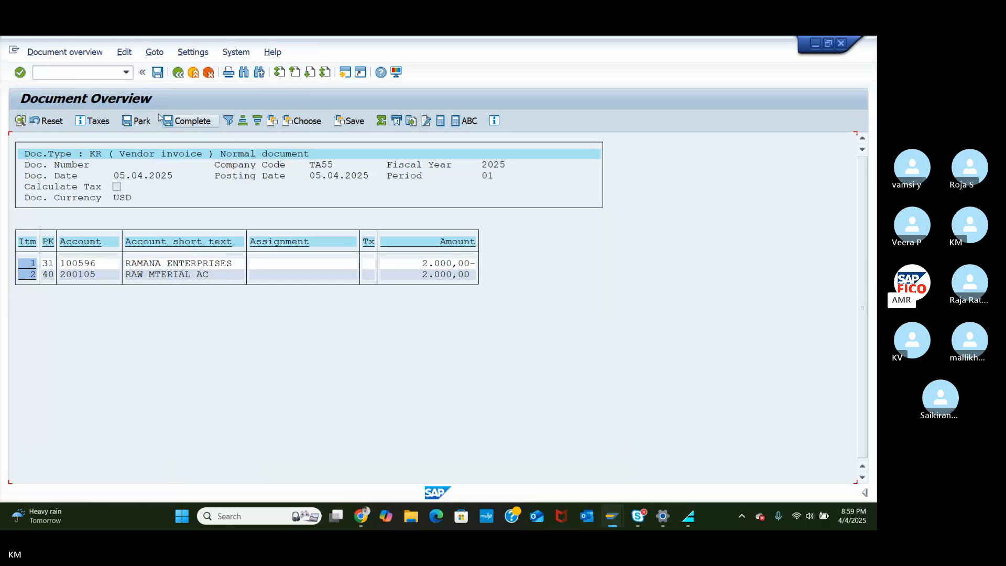
left_click(157, 74)
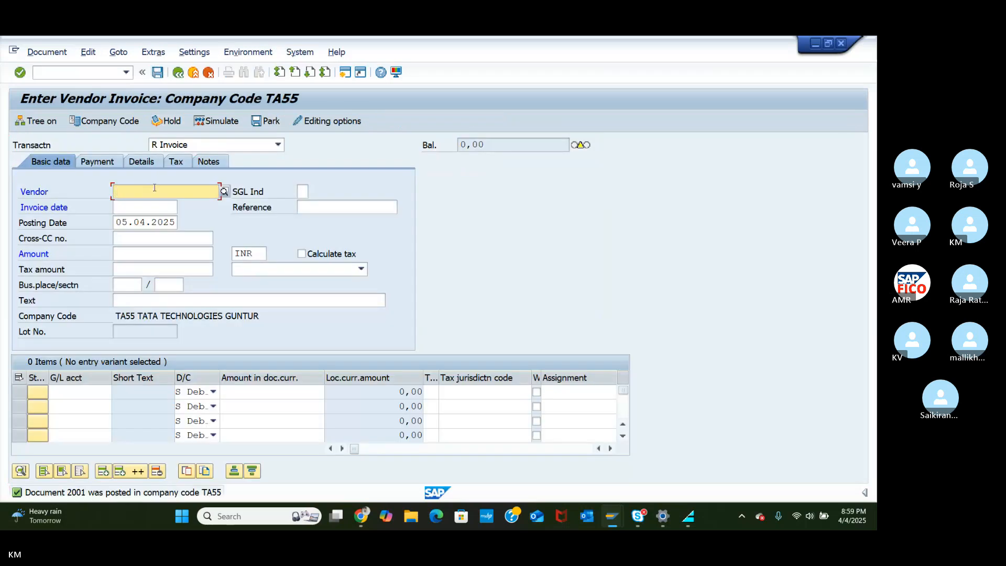
left_click(37, 57)
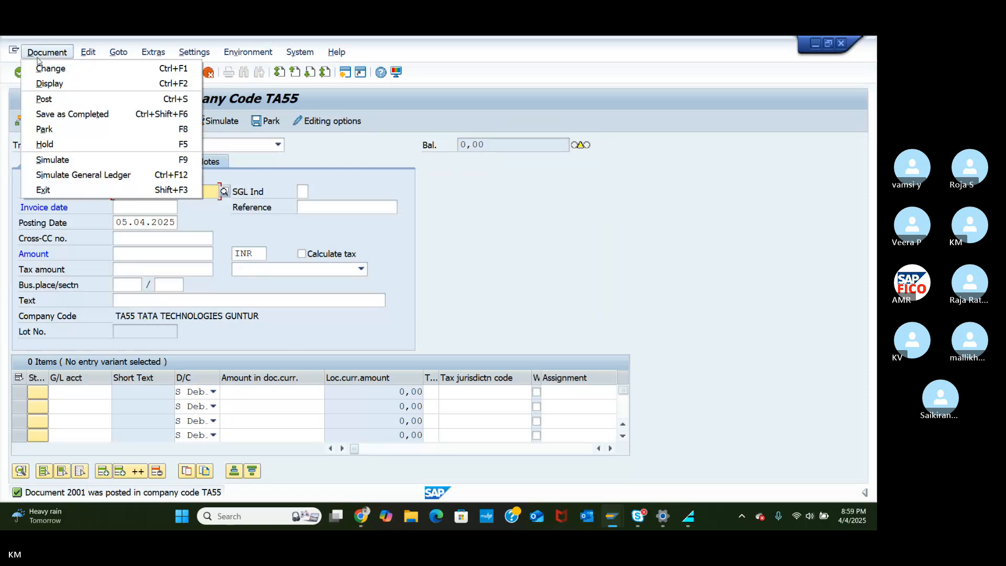
left_click(52, 83)
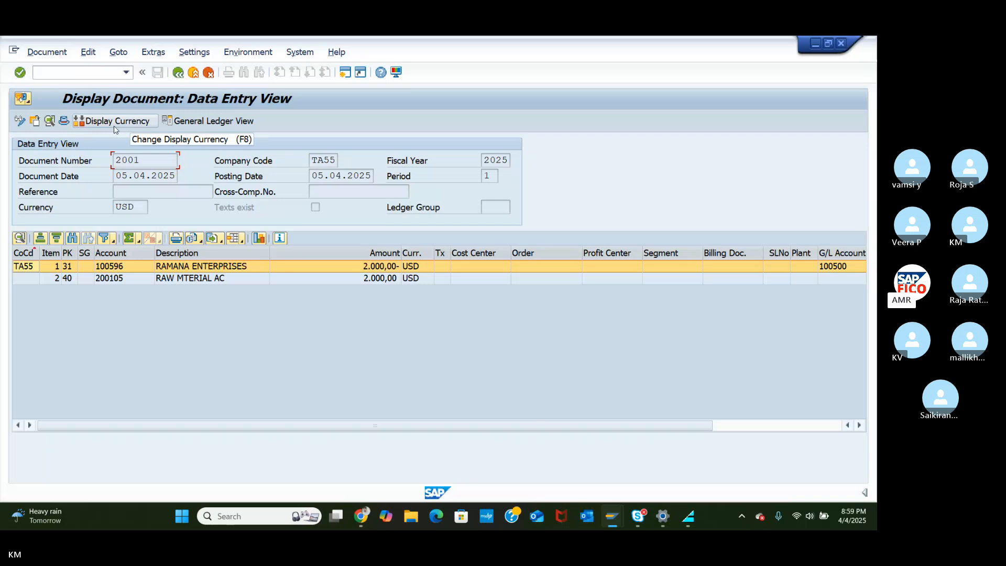
Step: Switch the displayed document's amounts to Local Currency
left_click(115, 128)
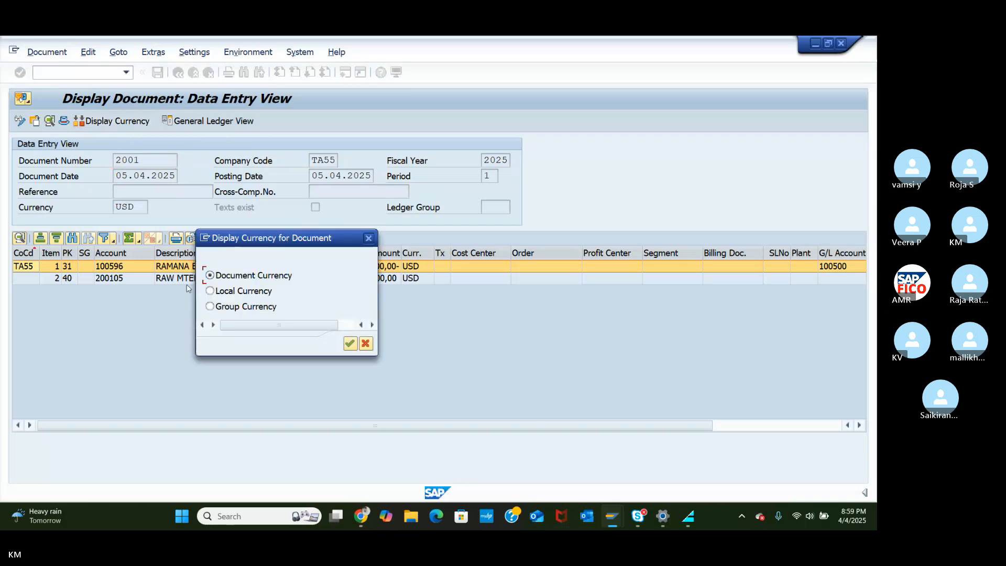
left_click(210, 291)
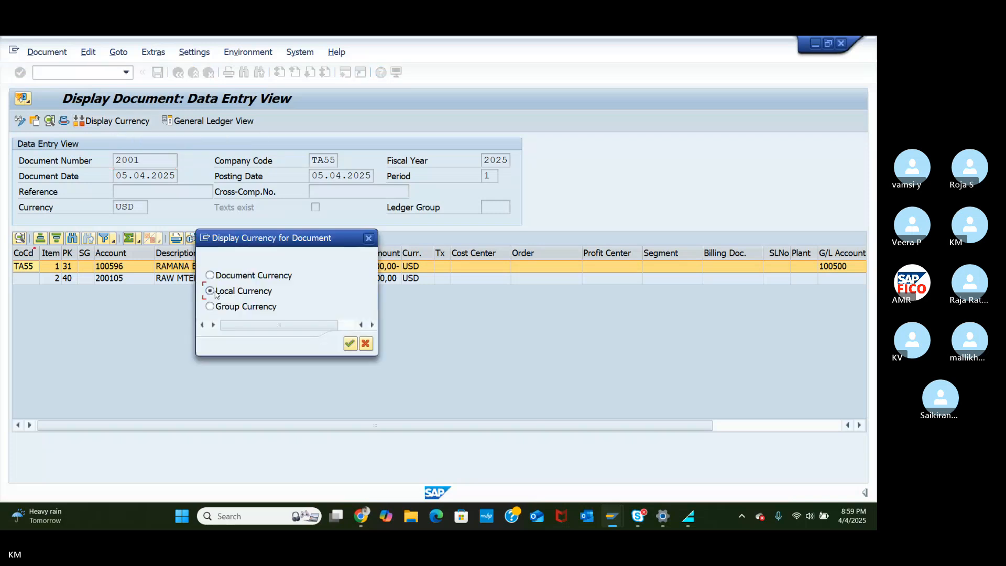
left_click(349, 344)
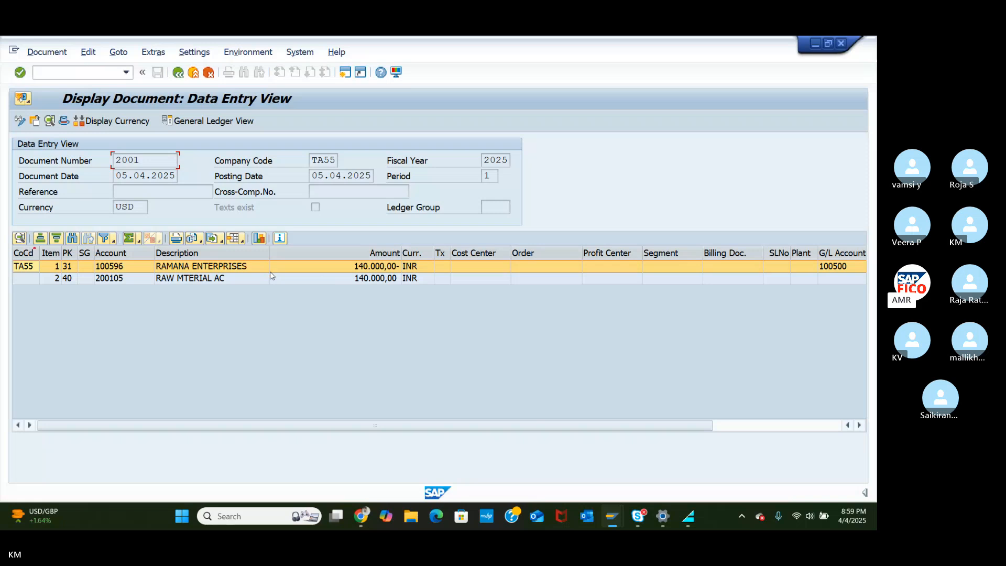
Step: Open the outgoing payment posting transaction F-53 and set the document date to 05.04.2025
left_click(50, 70)
type("/")
type("NFB5")
type("3")
key("Return")
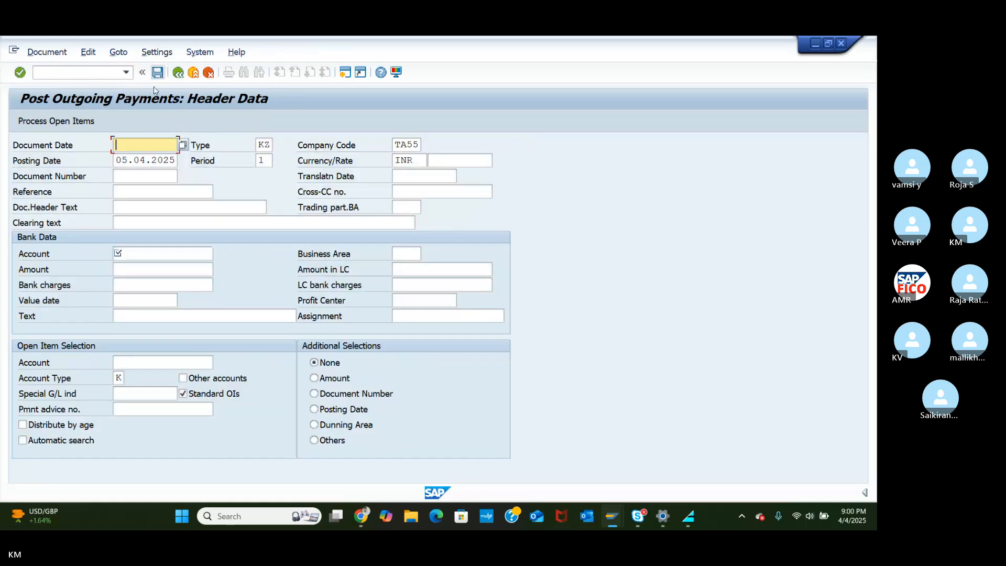
left_click(183, 145)
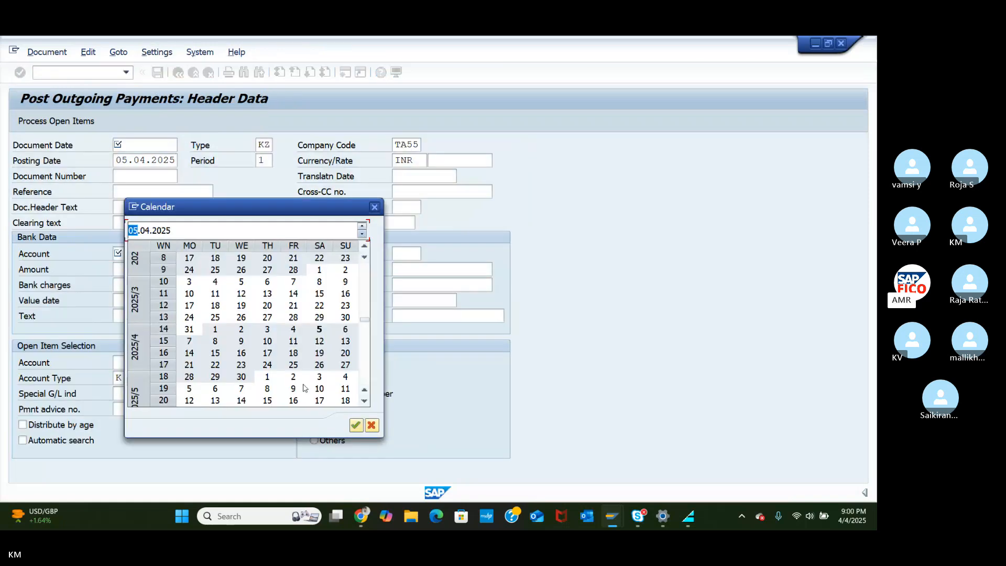
left_click(355, 425)
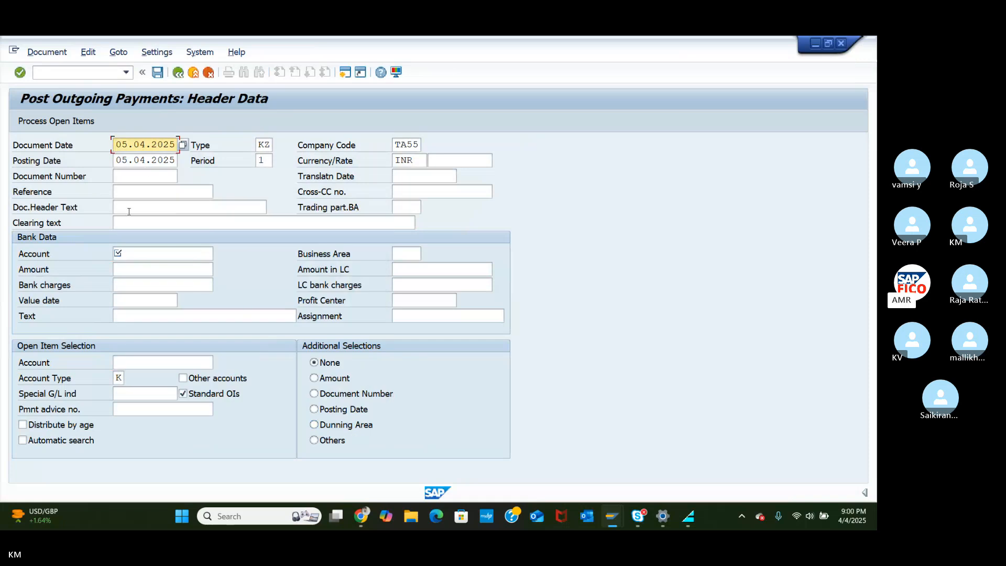
Step: Set the outgoing payment's currency to USD with an exchange rate of 72
left_click(423, 163)
key("BackSpace")
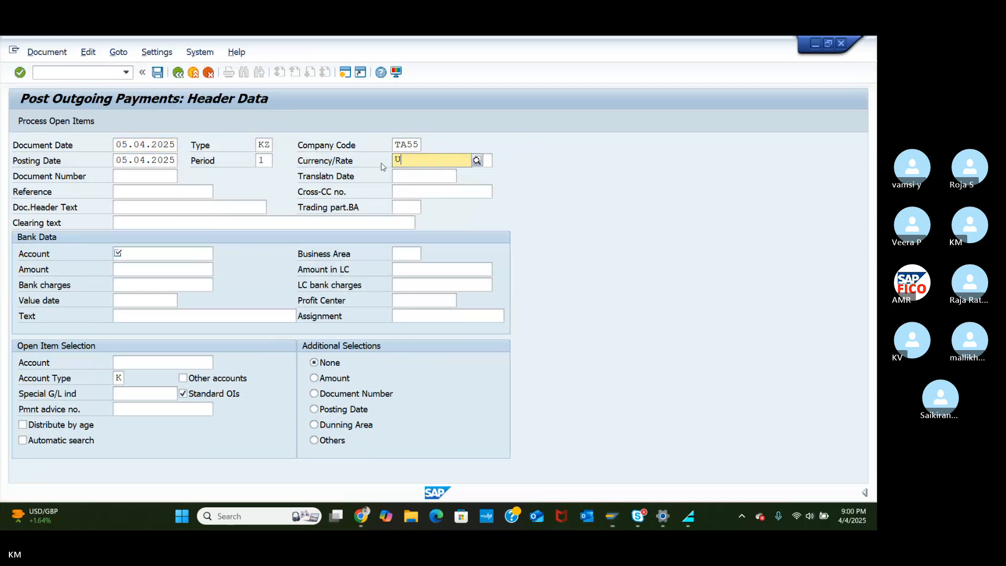
type("USD")
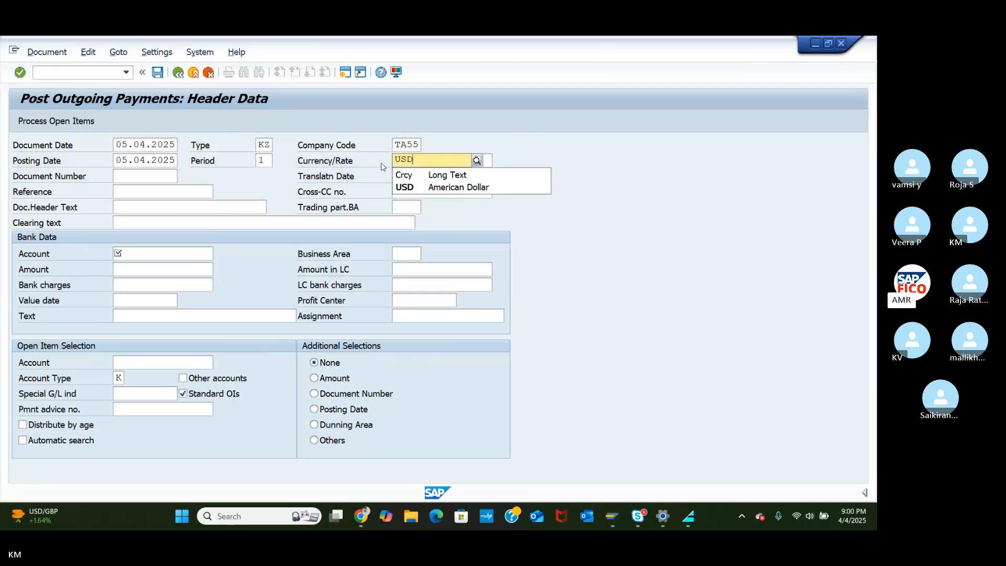
left_click(408, 187)
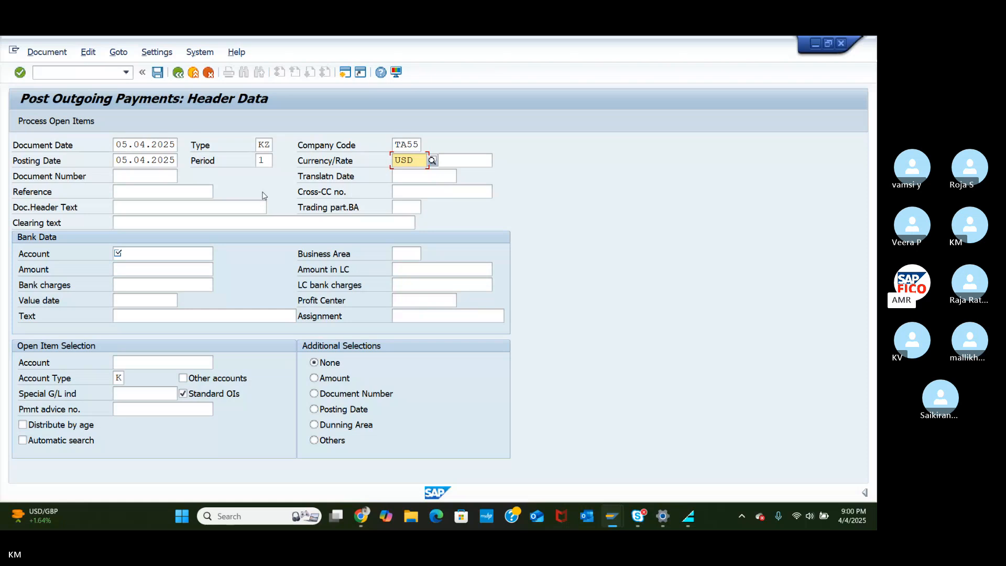
left_click(456, 159)
type("7")
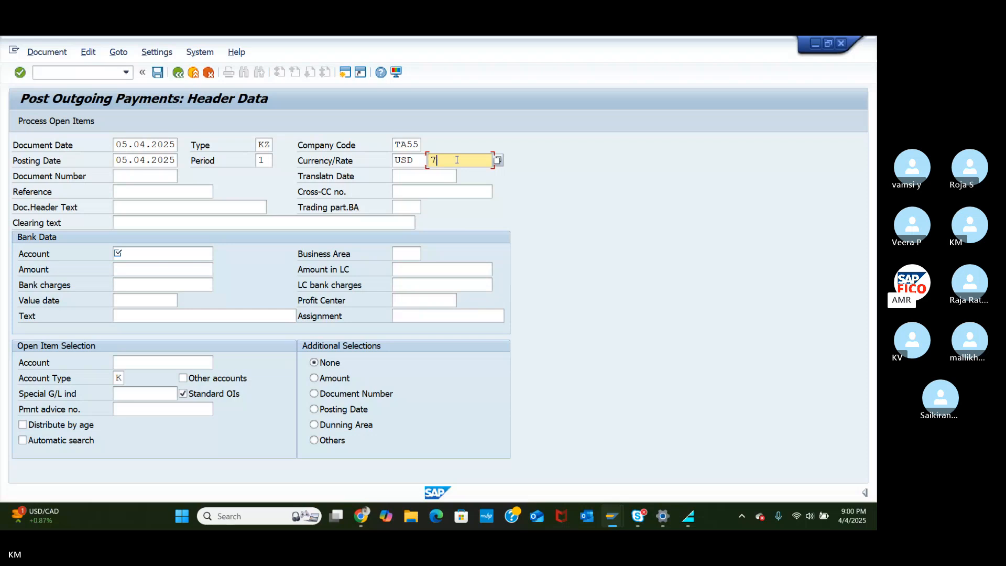
type("2")
Step: Unmute and re-mute the microphone in the Skype call, and return to the outgoing payment entry
right_click(410, 478)
left_click(365, 513)
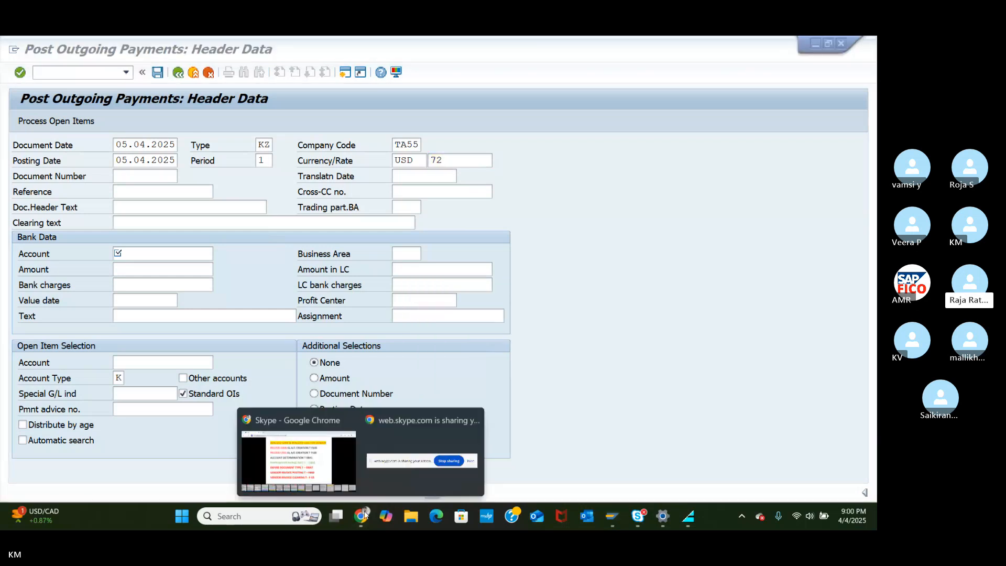
left_click(362, 516)
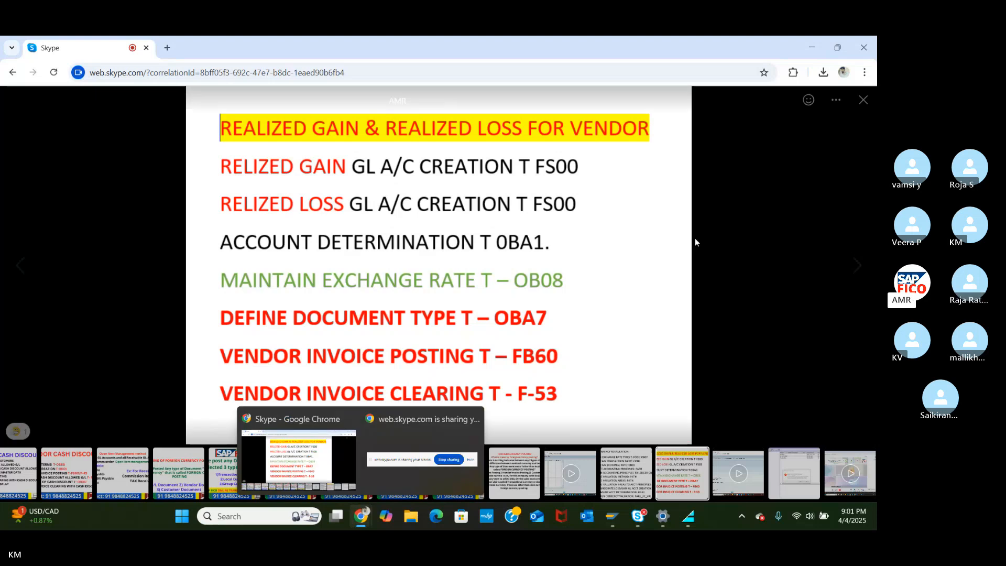
left_click(863, 100)
left_click(308, 468)
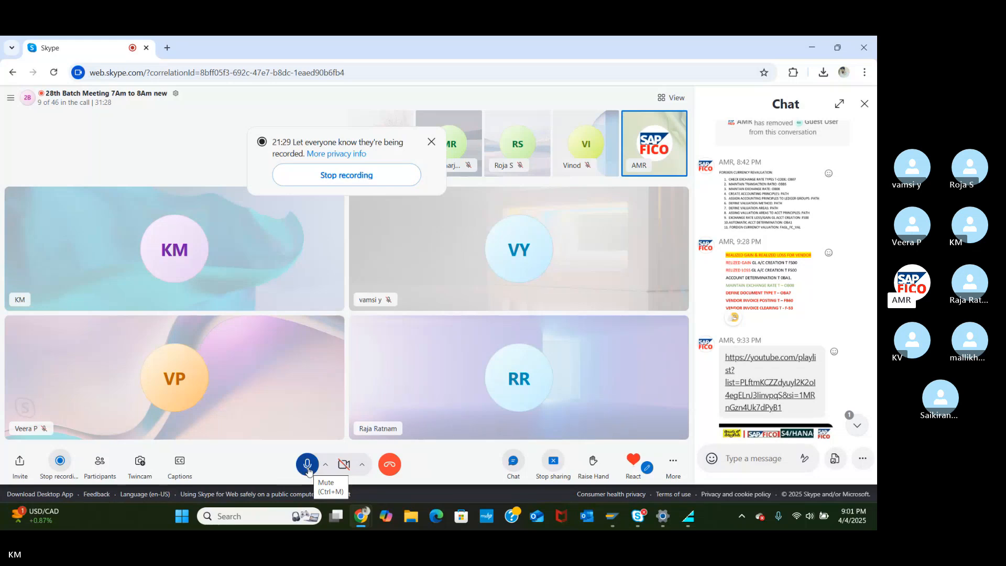
left_click(308, 468)
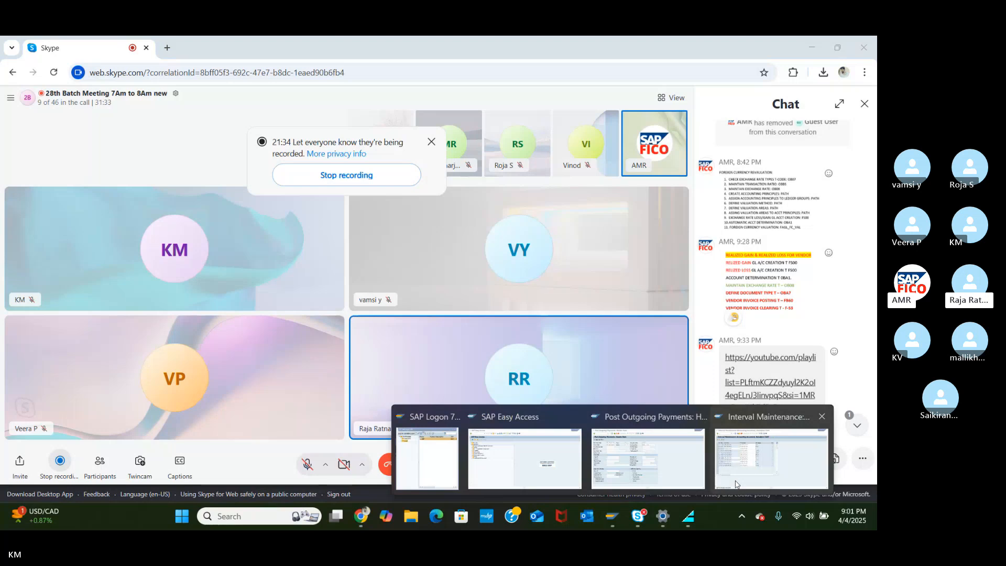
left_click(613, 524)
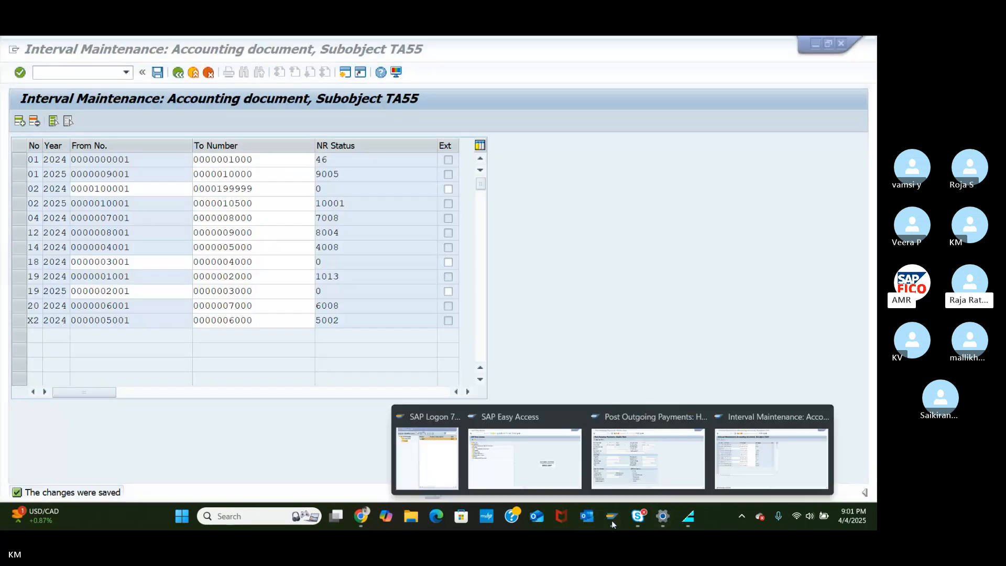
left_click(646, 461)
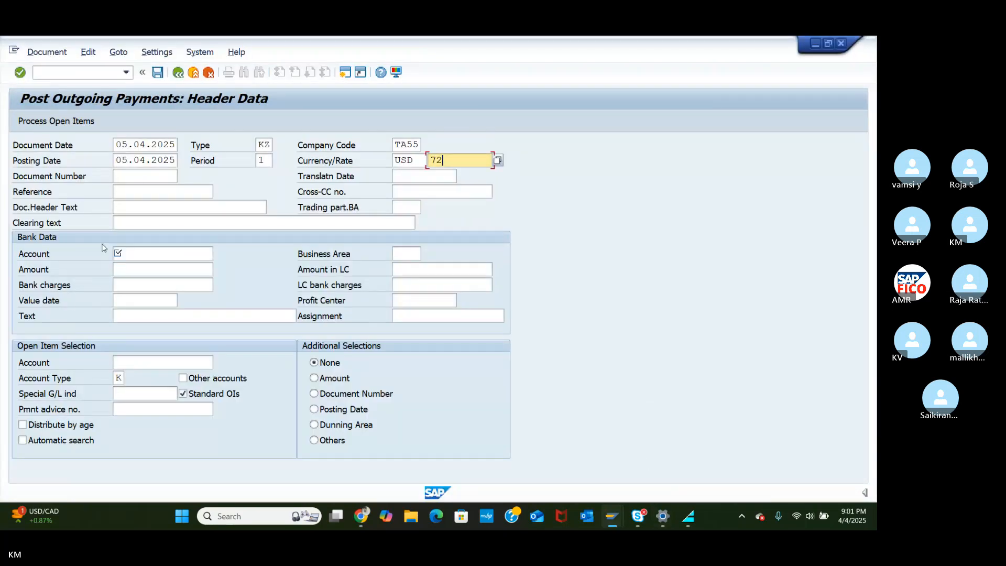
Step: In the bank data, choose the SBI ACCOUNT from the G/L account list and enter an amount of 2000
left_click(206, 255)
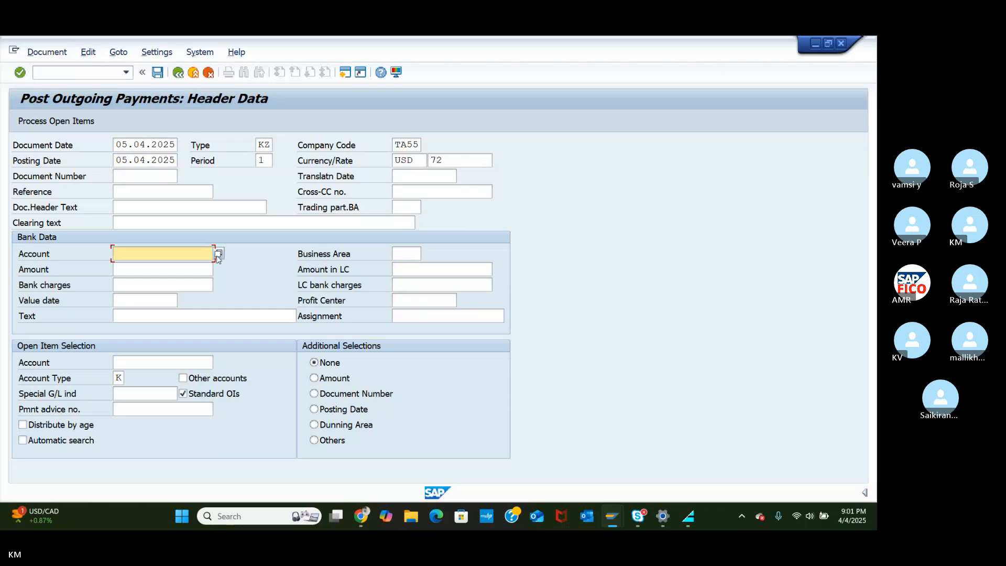
left_click(218, 254)
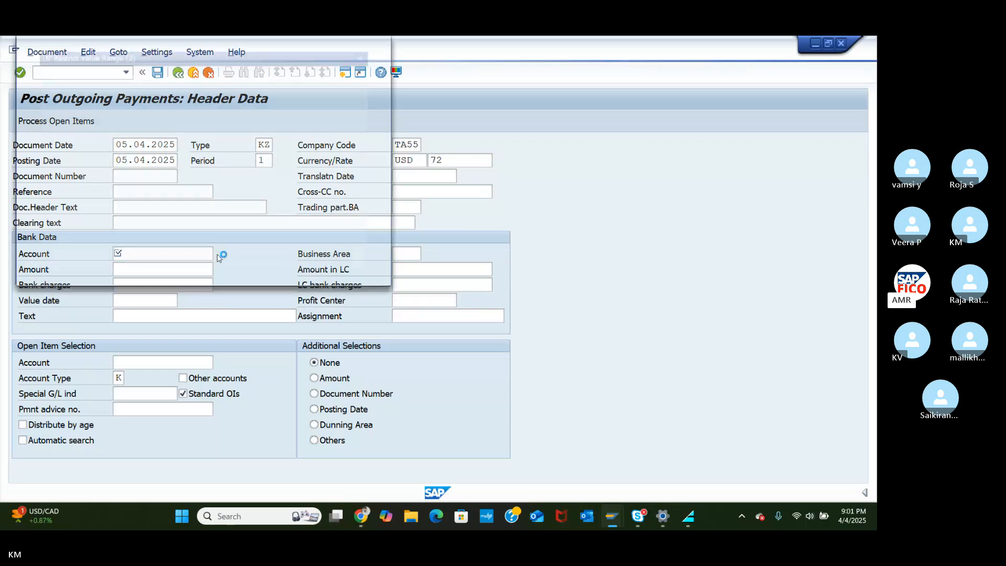
left_click(347, 270)
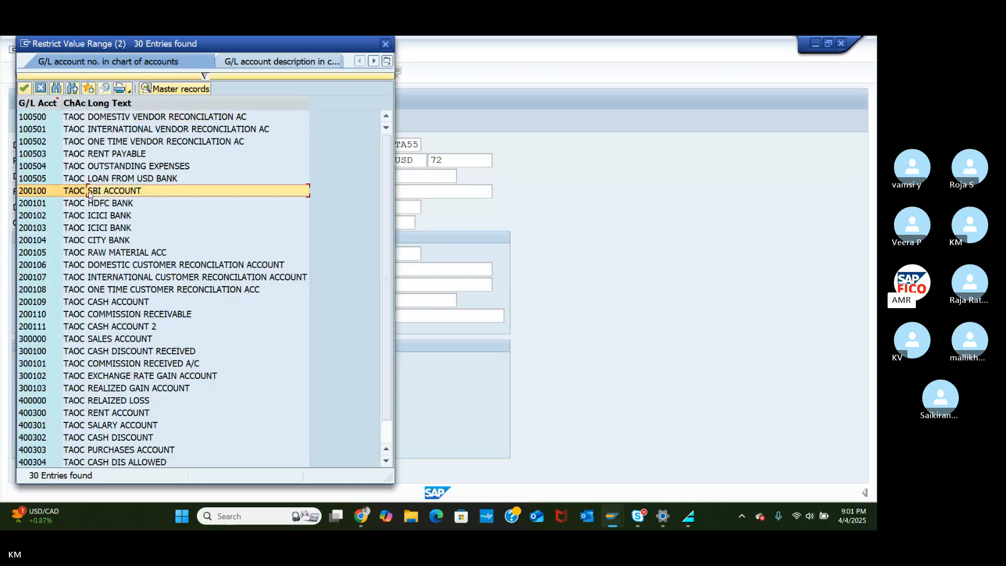
left_click(24, 89)
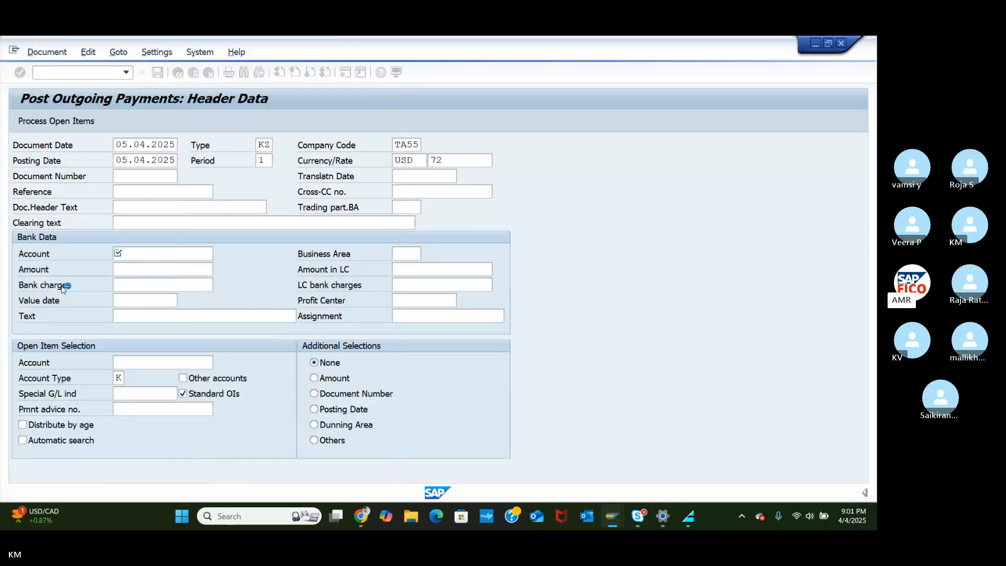
left_click(146, 270)
type("2000")
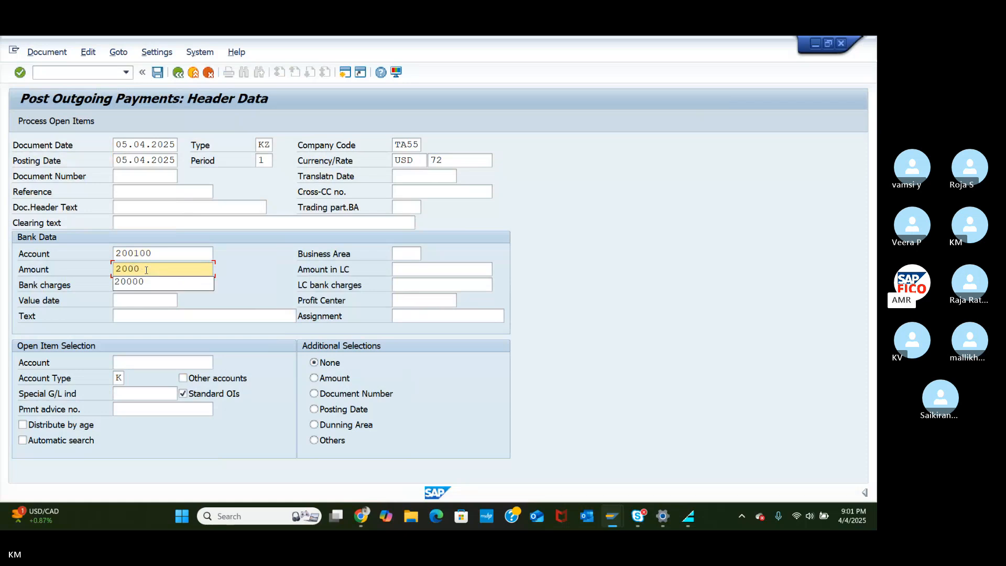
Step: Select vendor RAMANA ENTERPRISES of company code TA55 as the open item account and try to confirm the payment header
left_click(147, 363)
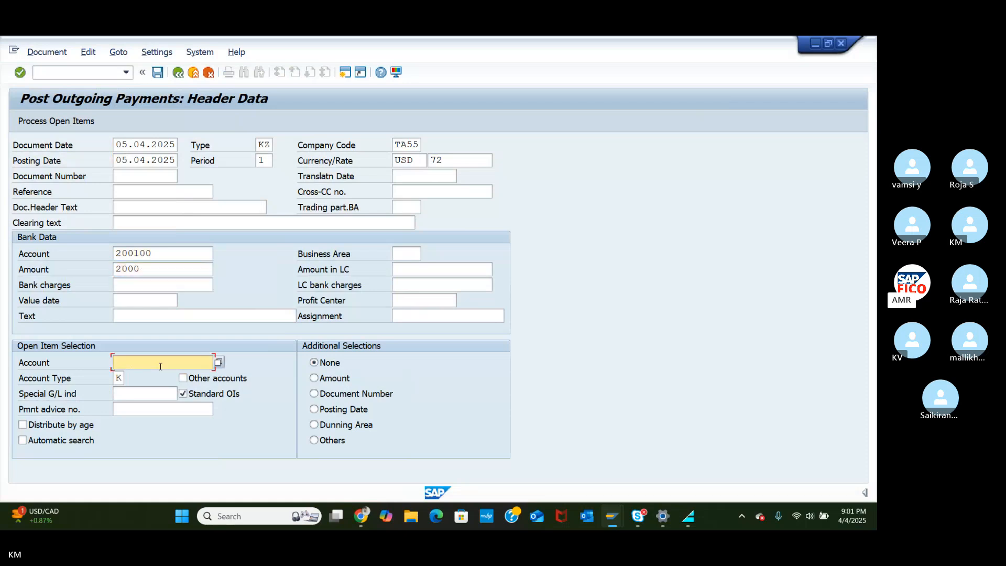
left_click(219, 362)
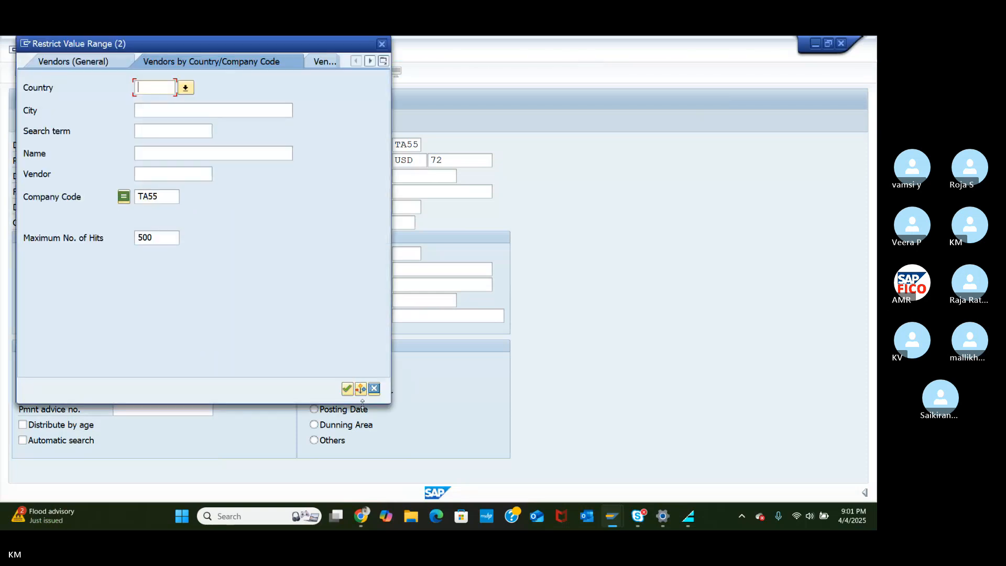
left_click(347, 388)
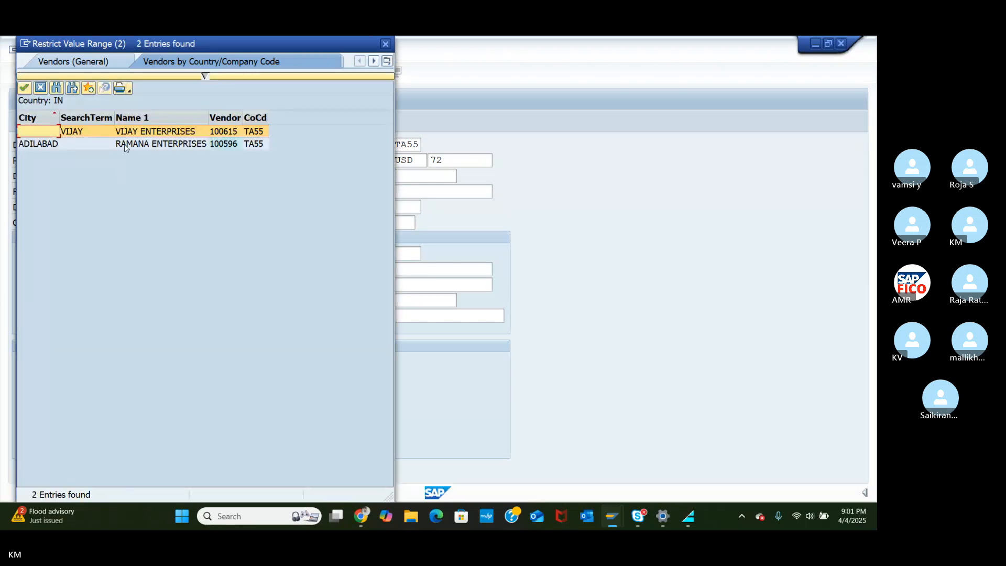
left_click(117, 145)
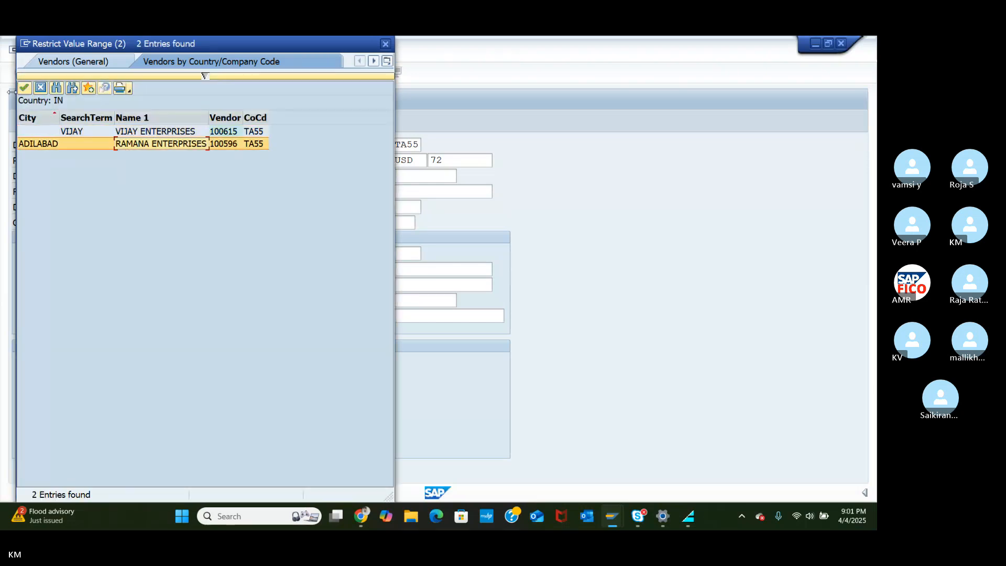
left_click(30, 90)
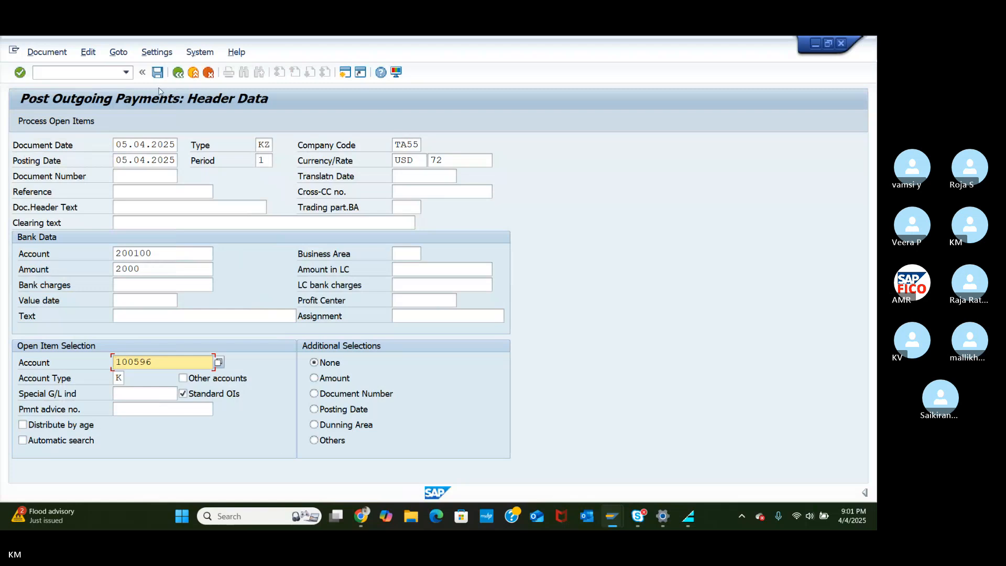
key("Return")
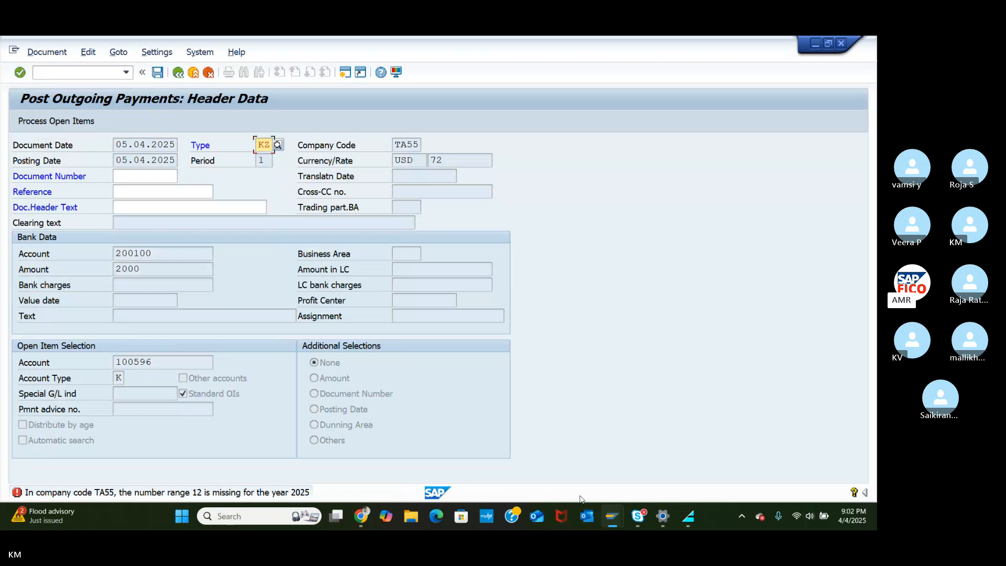
Step: Check the TA55 number range intervals for number range 12 and return to the outgoing payment entry
mouse_move(616, 516)
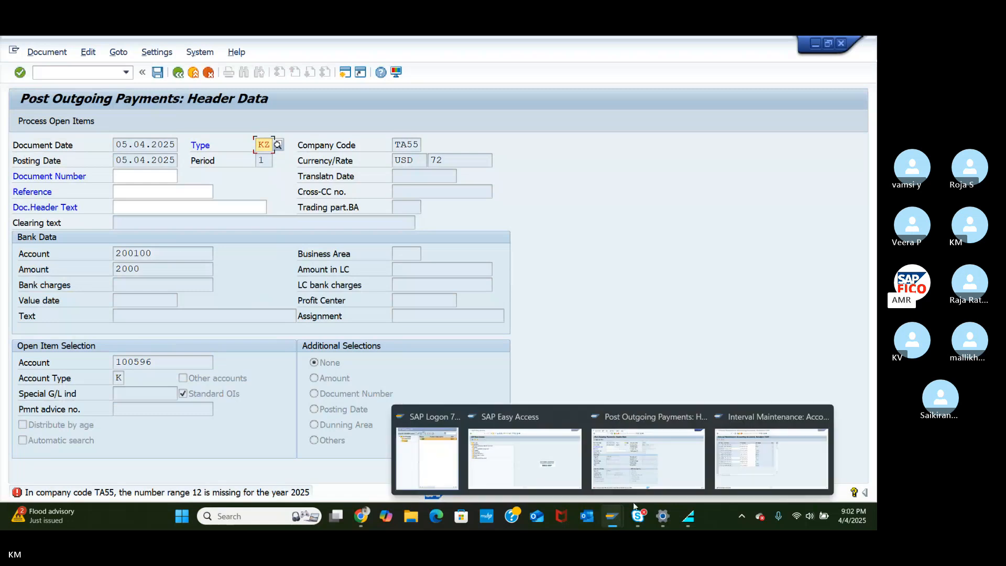
left_click(736, 457)
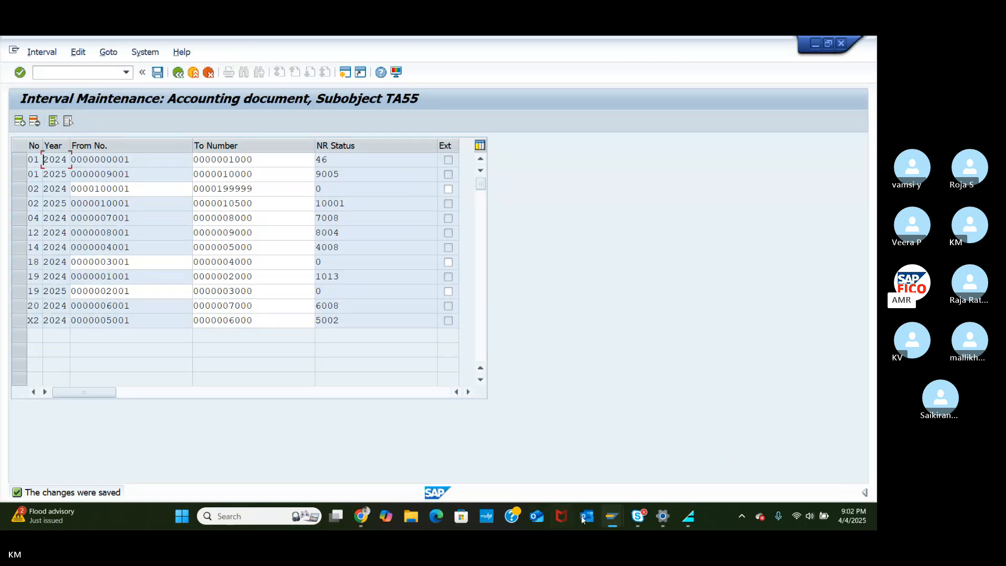
mouse_move(613, 507)
left_click(623, 465)
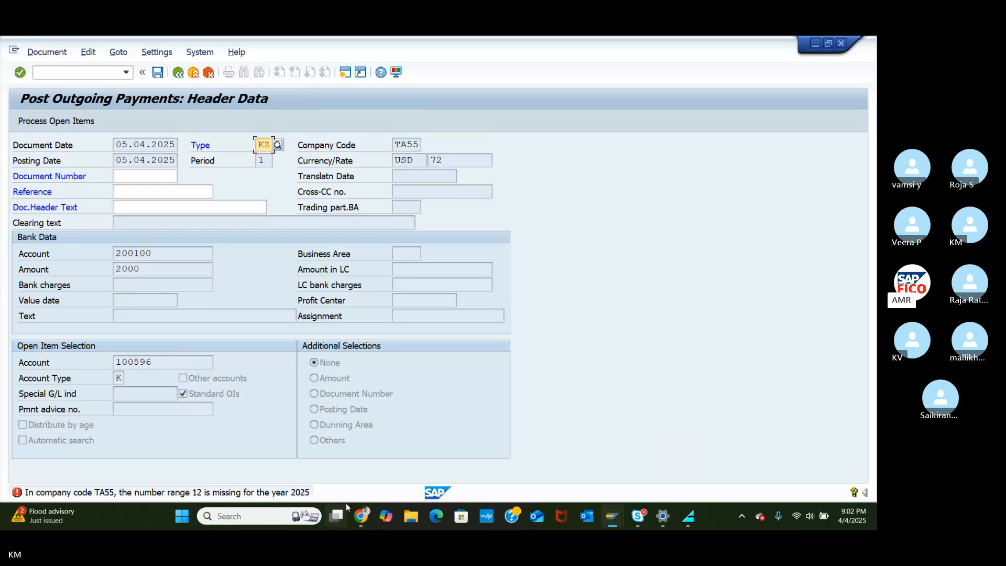
mouse_move(359, 515)
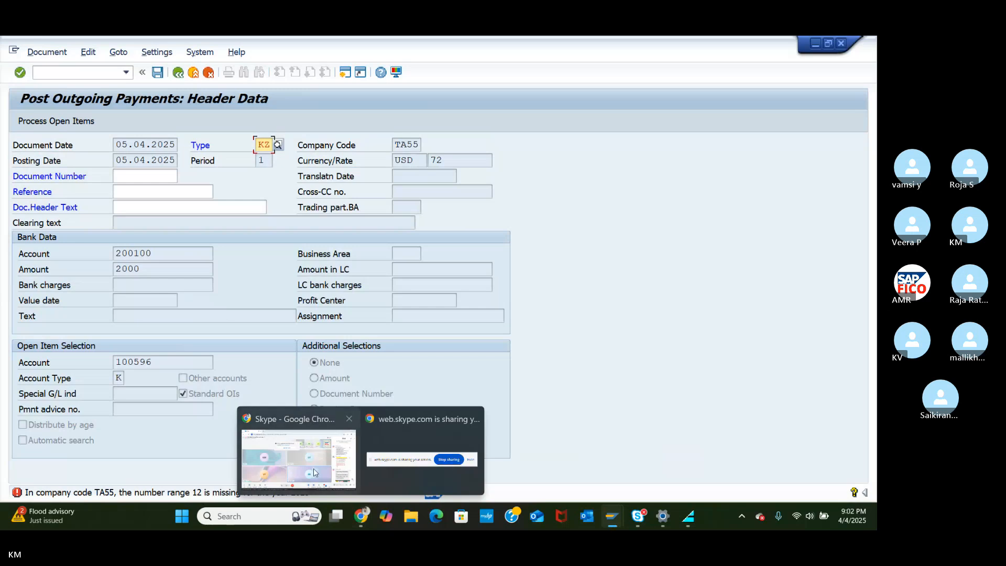
Step: Return to the TA55 accounting document interval maintenance and delete the 2024 interval of number range 18
left_click(315, 473)
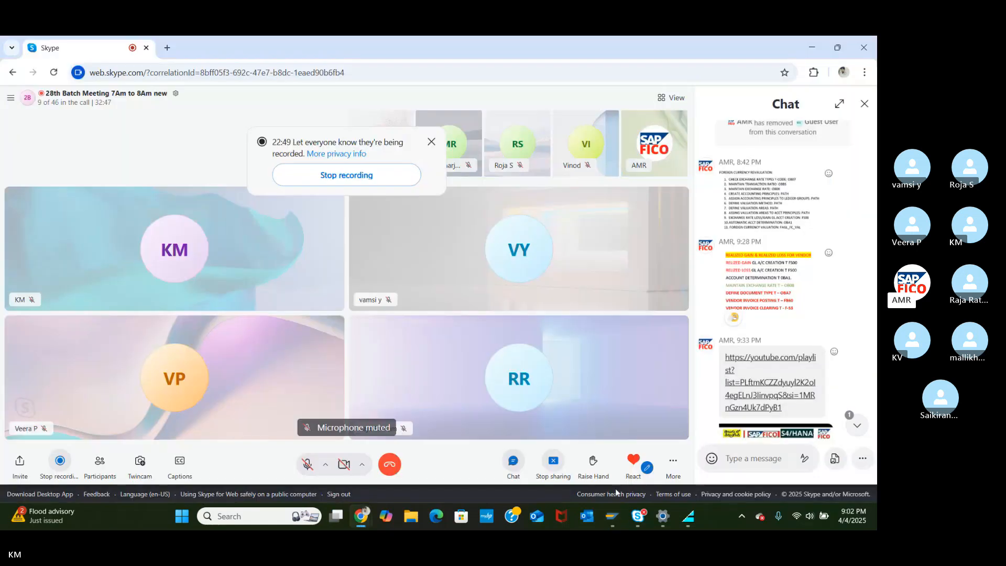
mouse_move(612, 516)
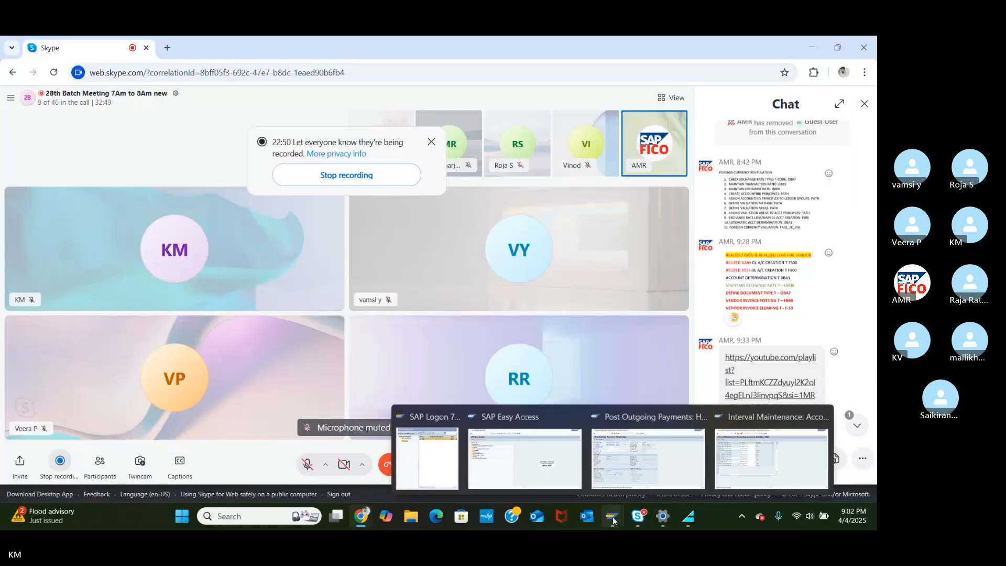
left_click(774, 461)
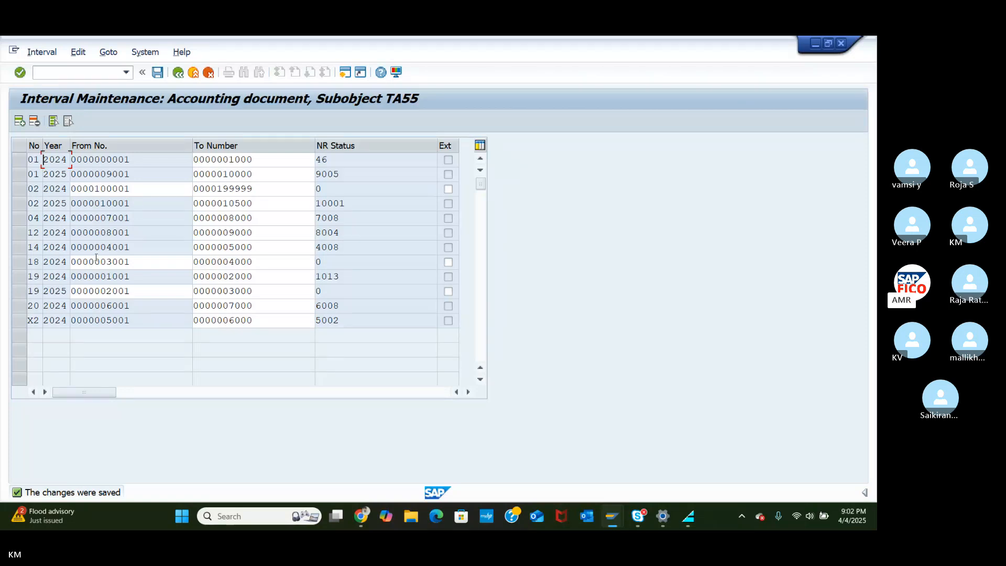
left_click(30, 261)
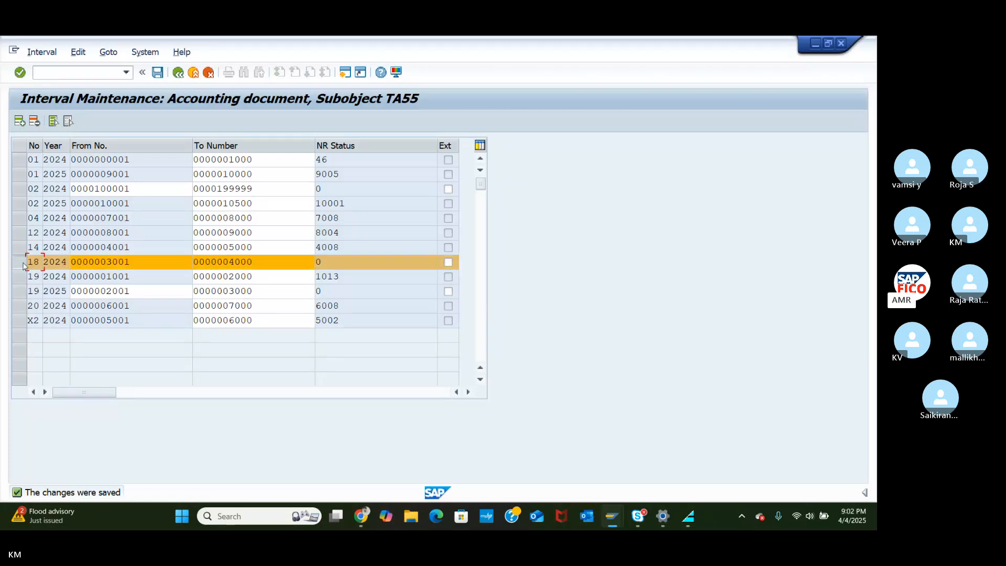
left_click(34, 124)
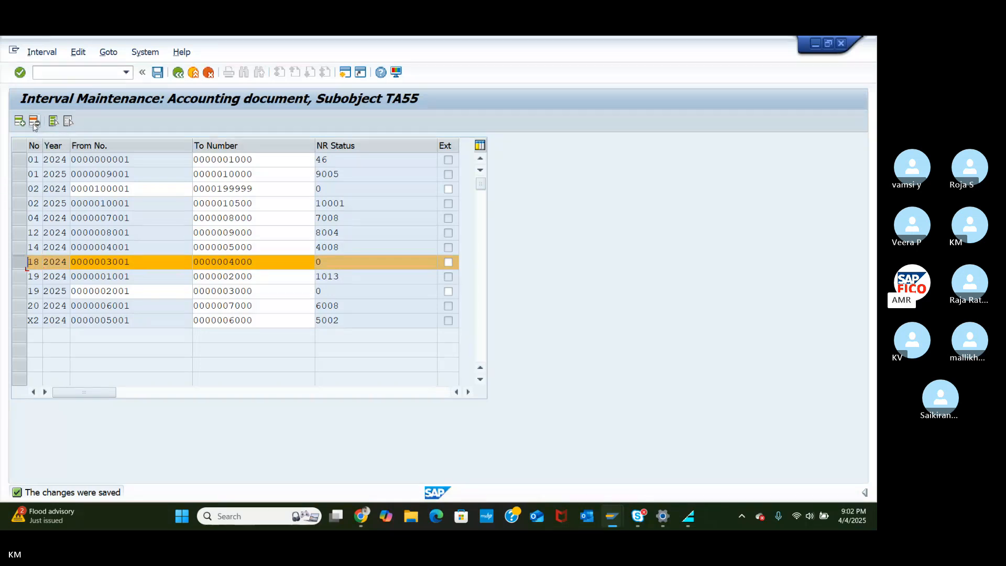
left_click(34, 124)
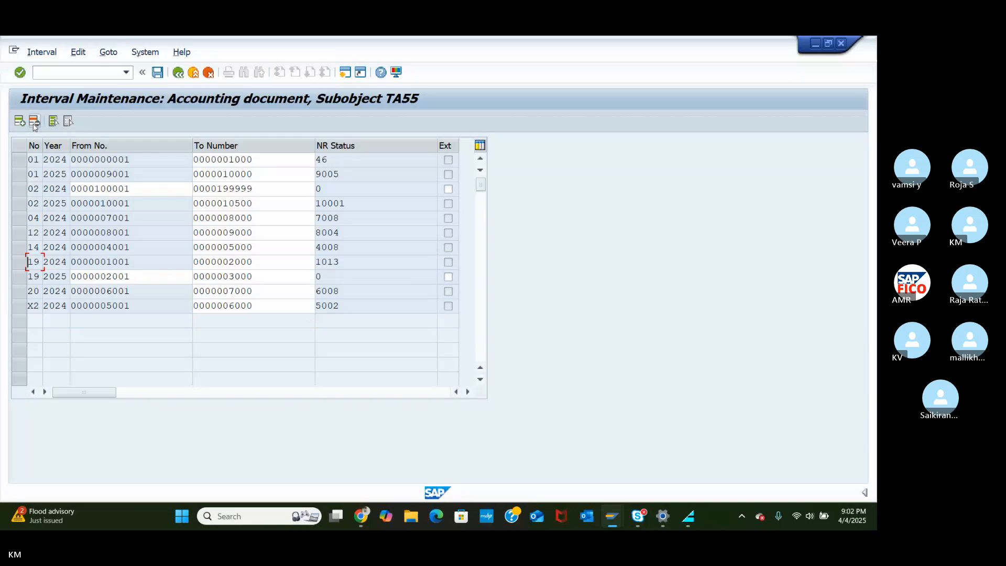
left_click(19, 122)
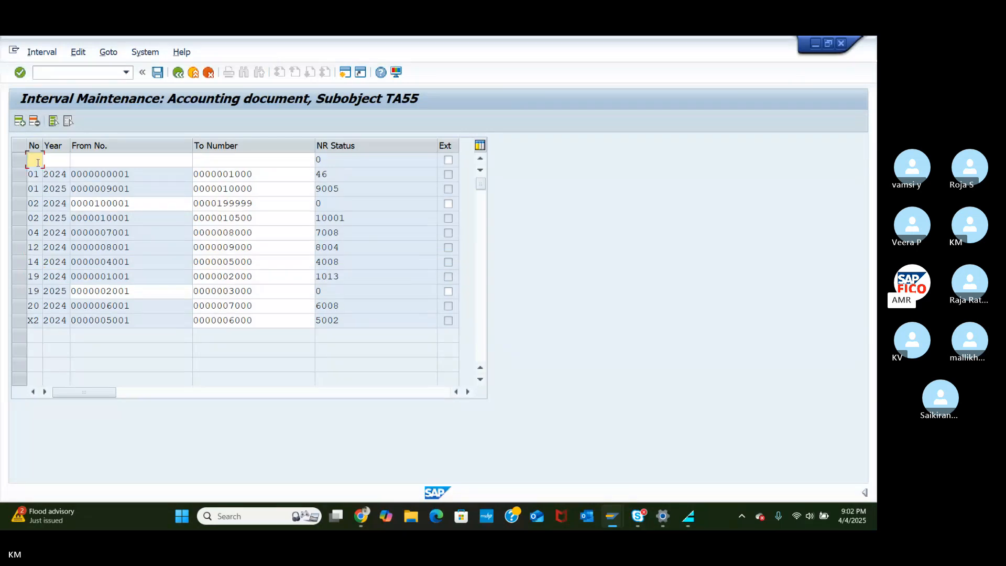
type("12")
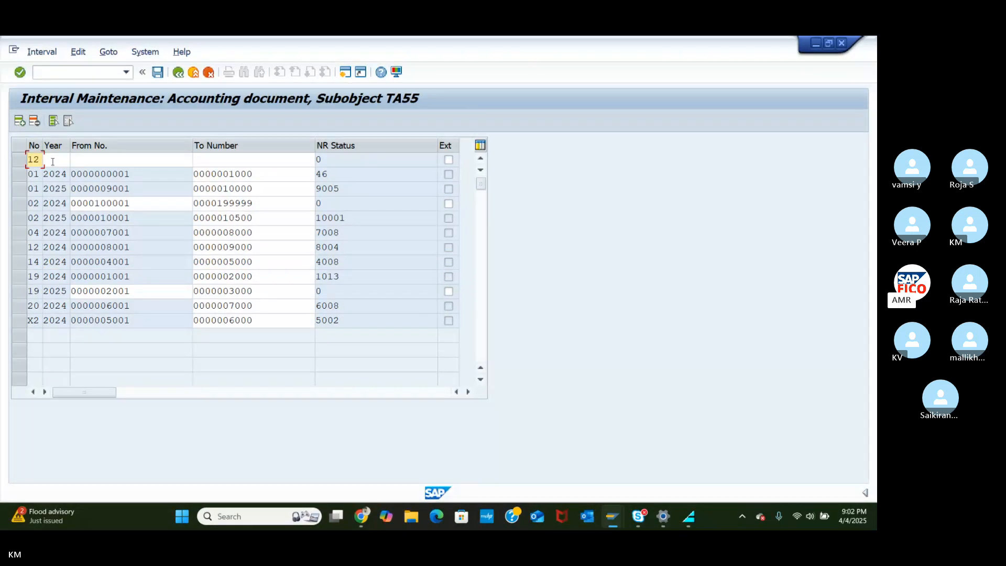
left_click(60, 160)
type("2")
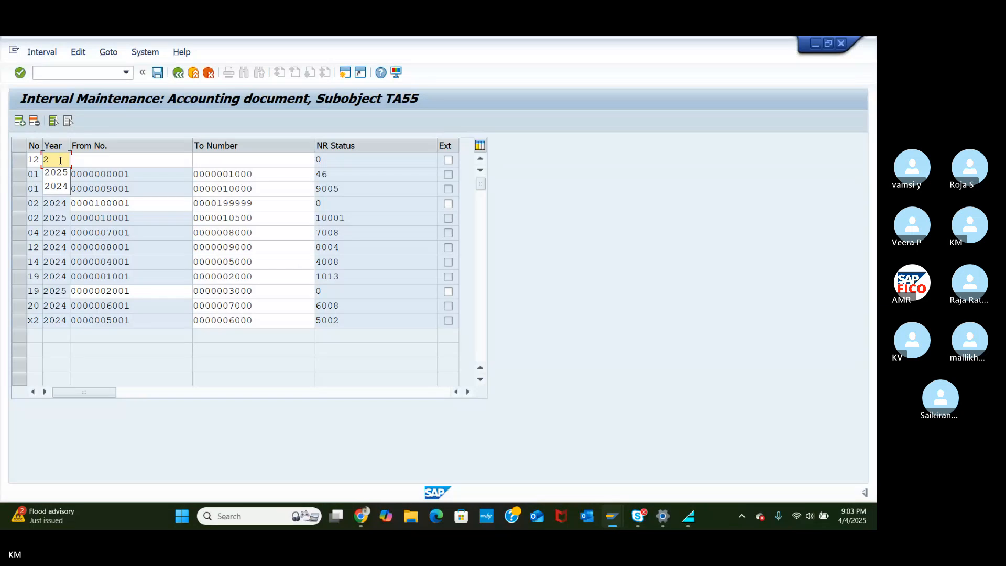
key("BackSpace")
left_click(42, 157)
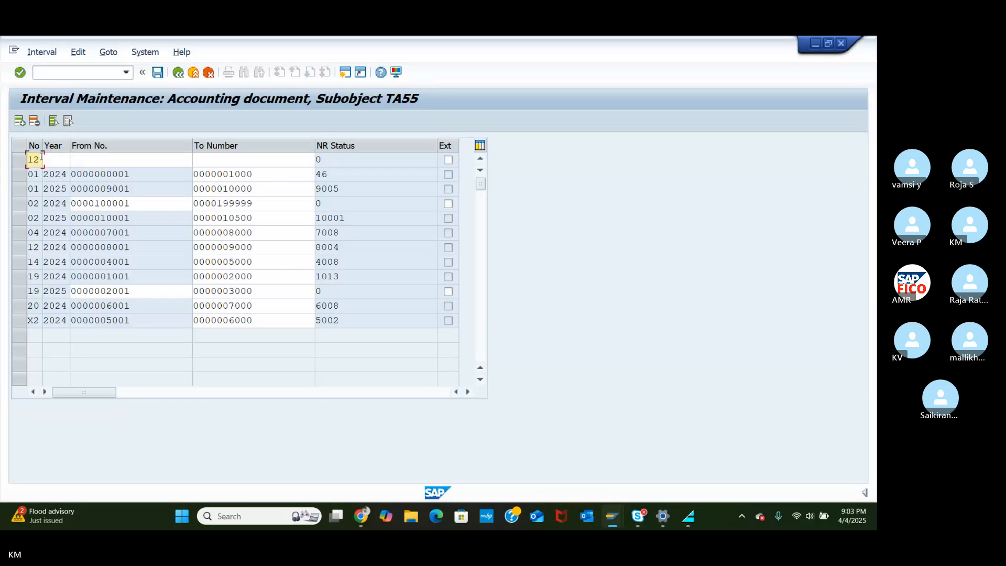
key("BackSpace")
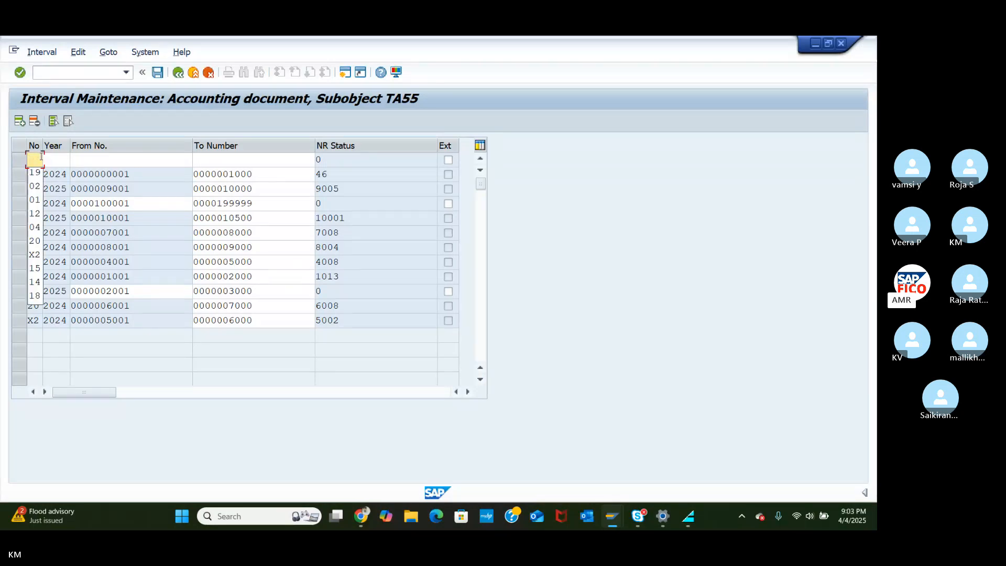
Step: Save the interval changes and insert a new interval with number range 12 and year 2025
left_click(157, 73)
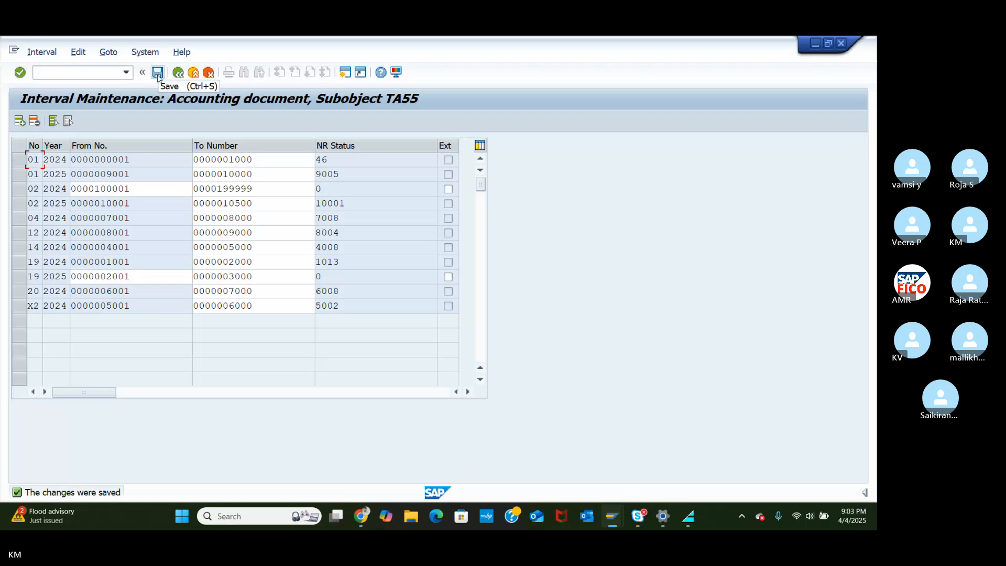
left_click(23, 129)
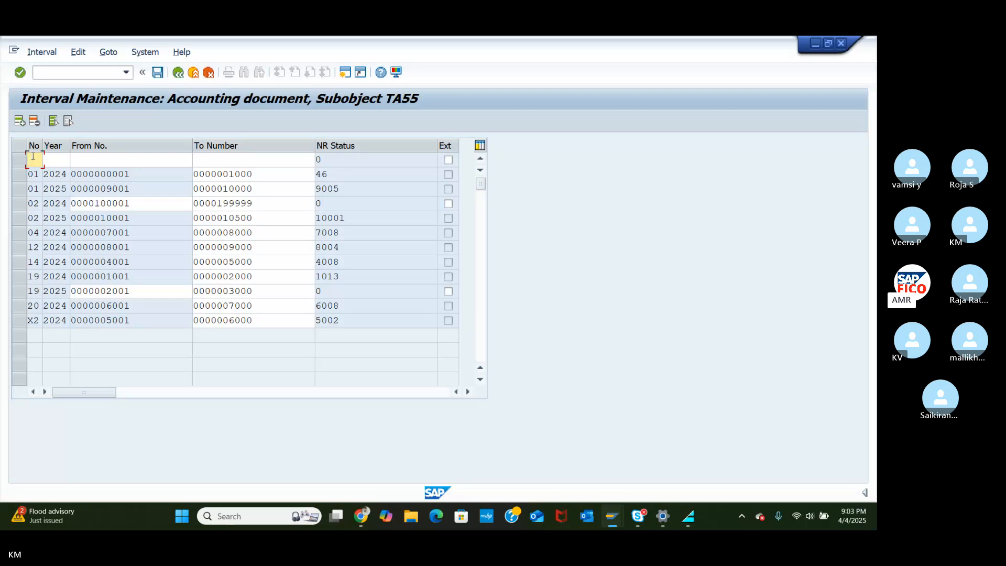
type("12")
left_click(56, 158)
type("202")
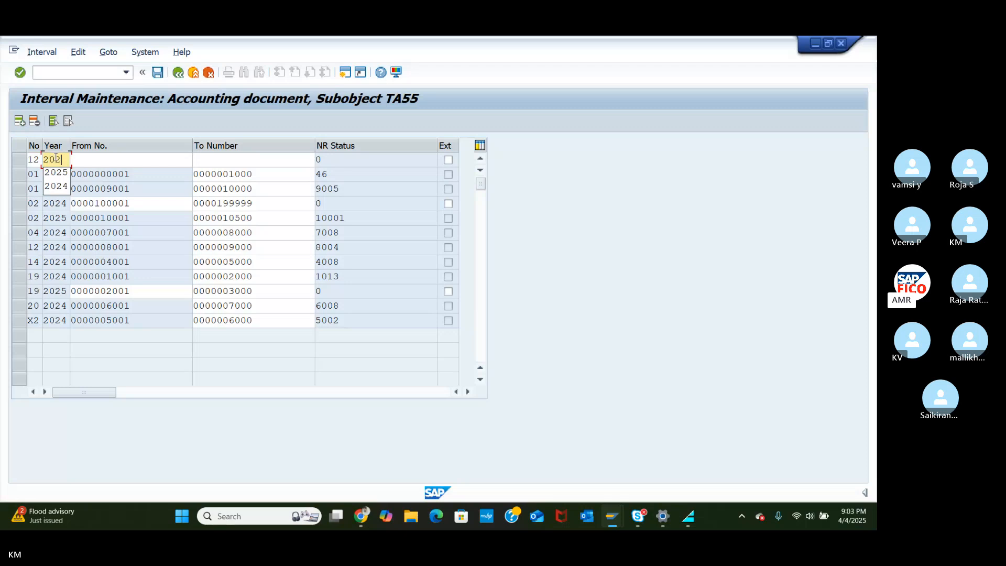
type("5")
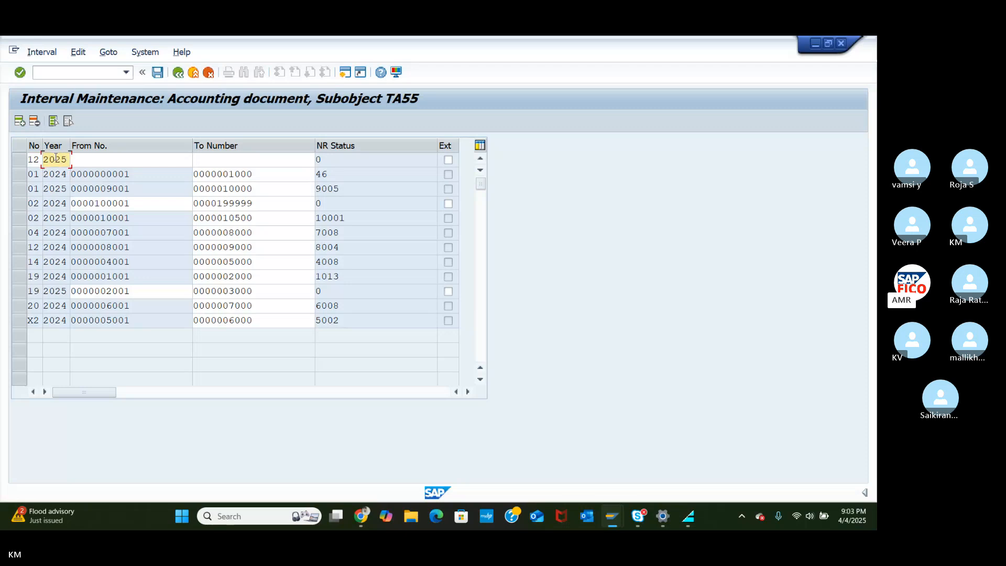
Step: Define number range interval 12 for 2025 from 3001 to 4000 and save it
left_click(102, 160)
type("3")
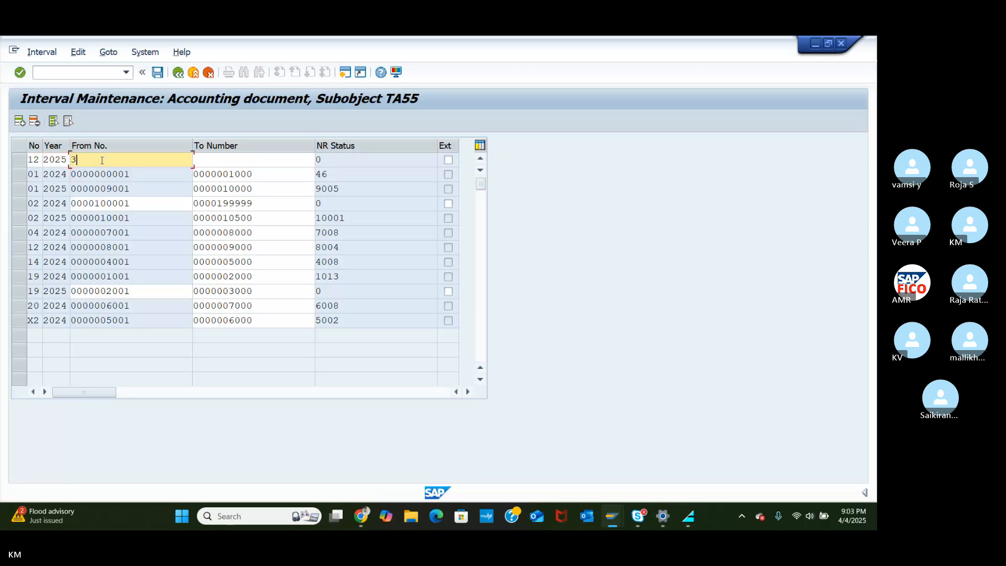
type("000")
key("BackSpace")
type("1")
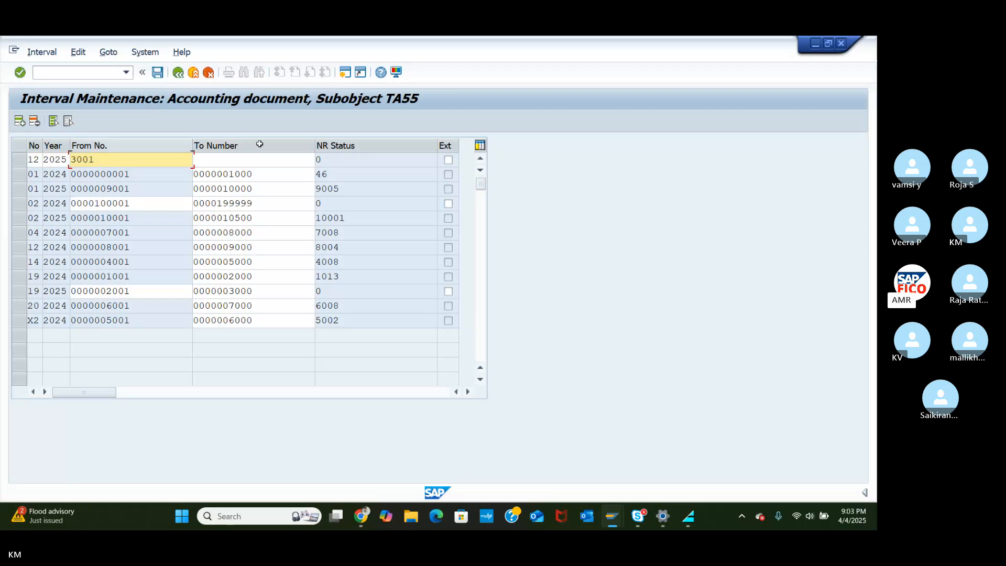
left_click(254, 160)
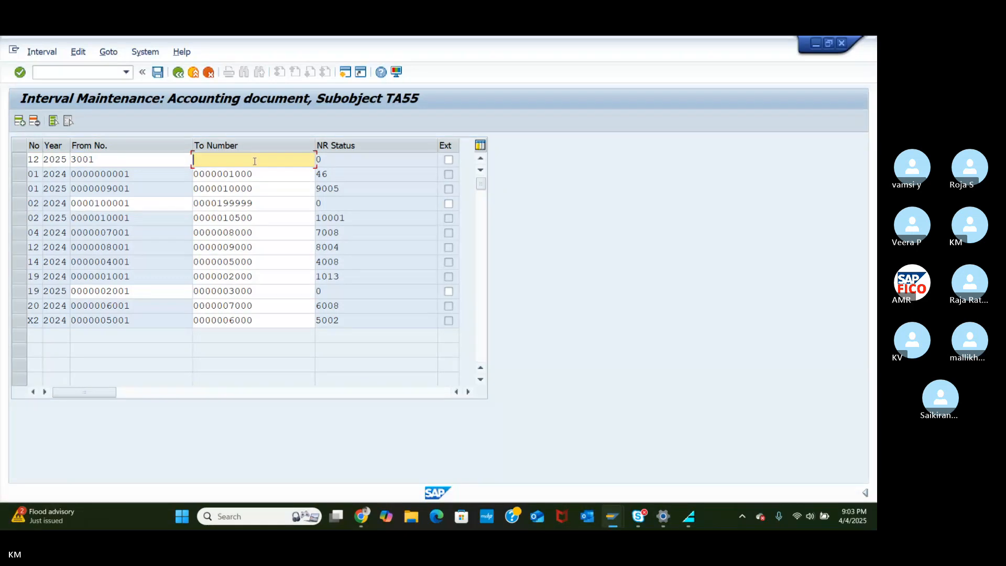
type("4000")
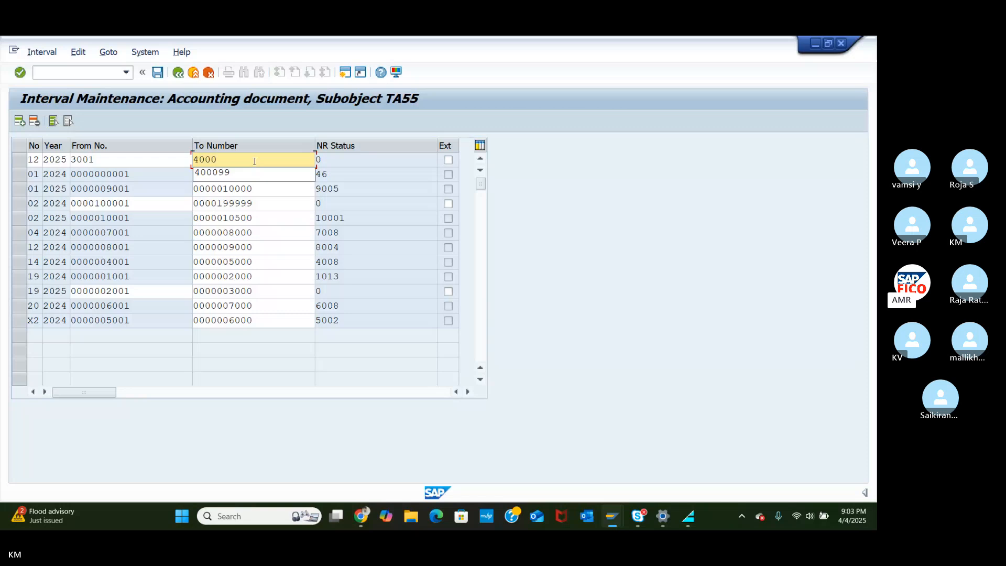
key("Return")
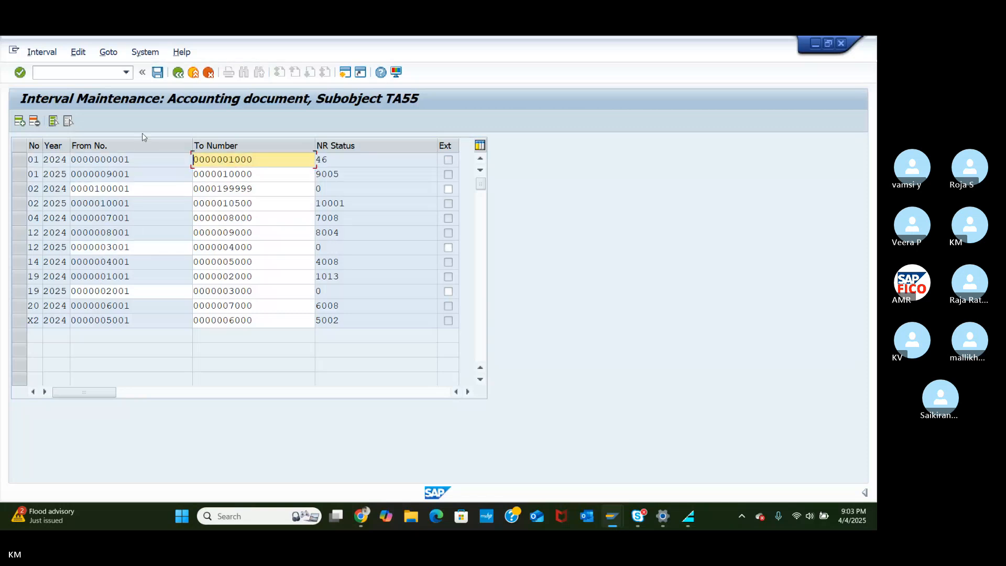
left_click(157, 73)
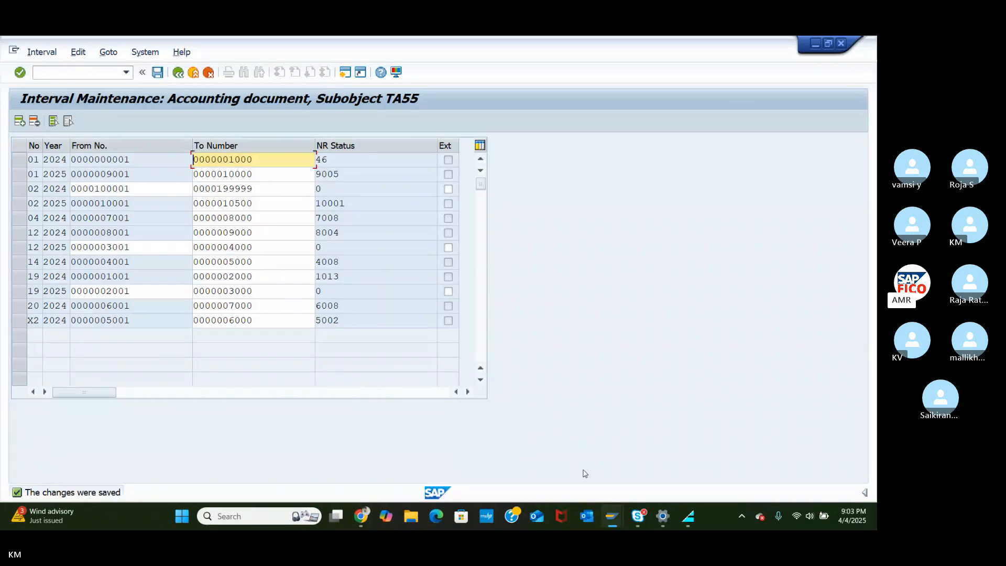
left_click(566, 421)
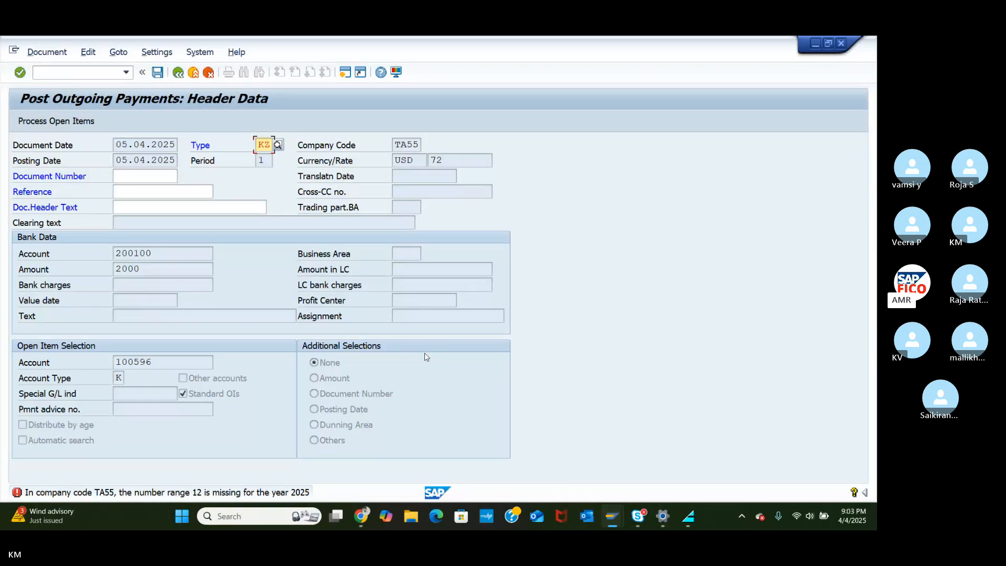
mouse_move(612, 516)
left_click(770, 450)
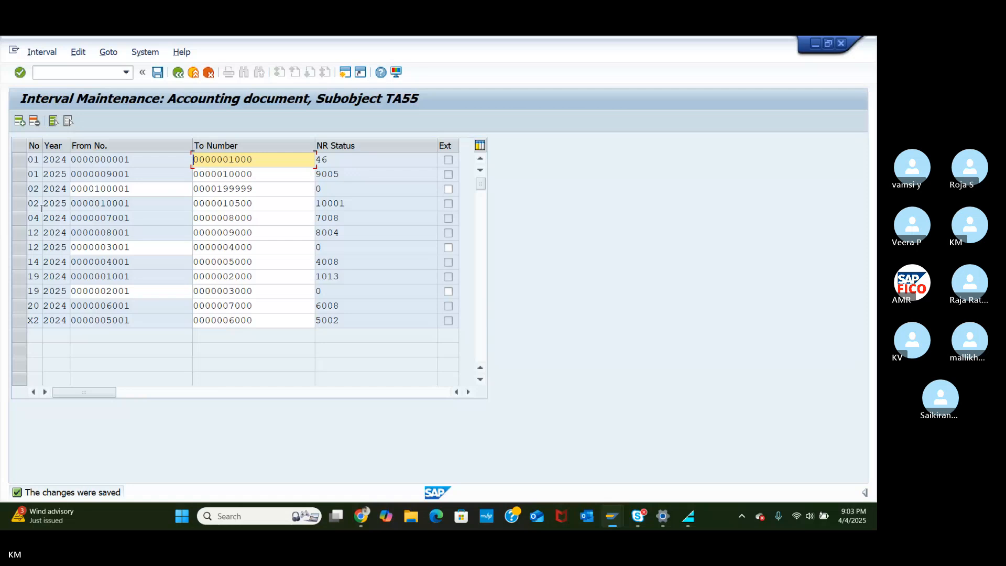
Step: Delete the 2024 interval of number range 02 and save the interval changes
left_click(21, 188)
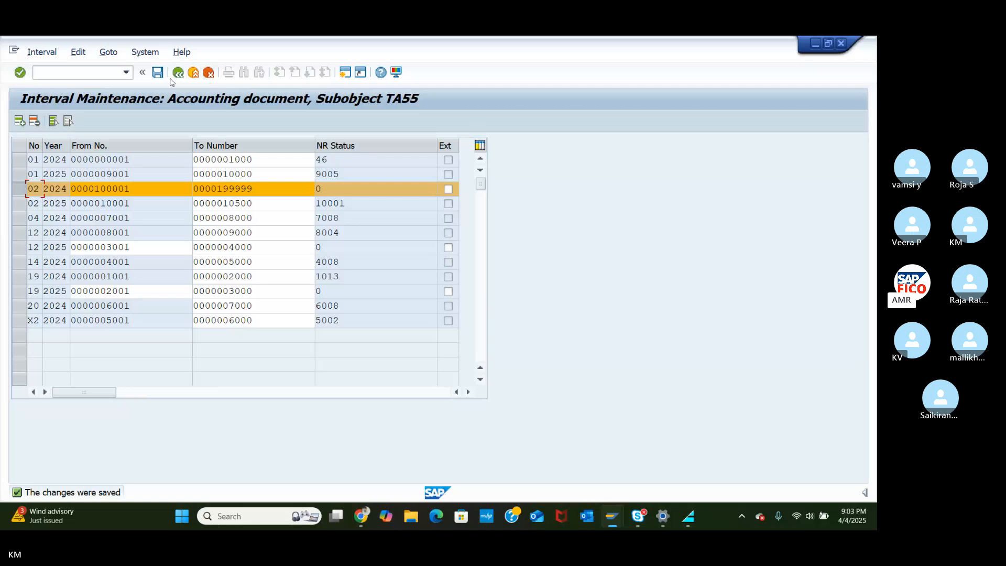
left_click(36, 121)
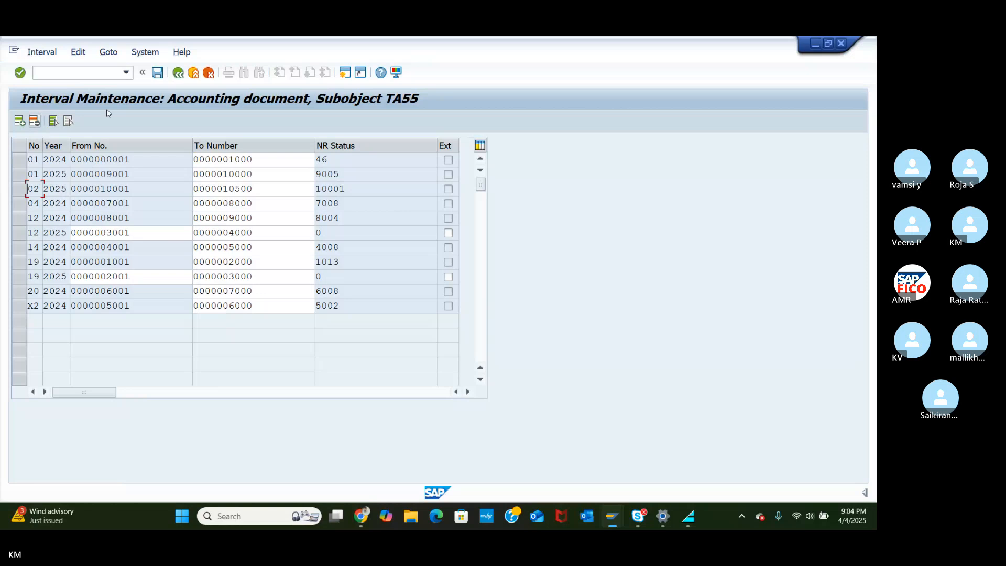
left_click(158, 76)
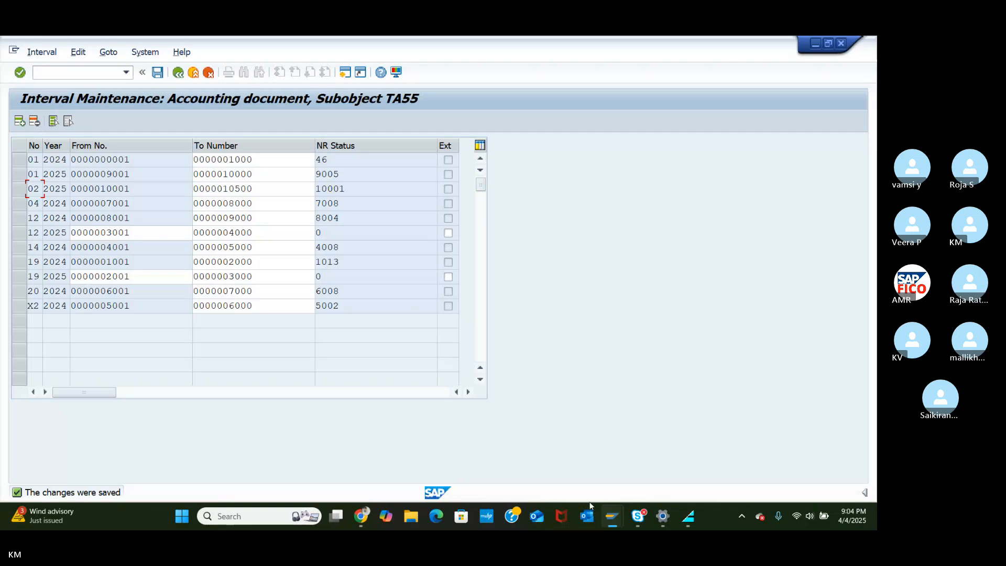
Step: Return to the outgoing payment session, process the vendor's open items and simulate the payment document
left_click(612, 516)
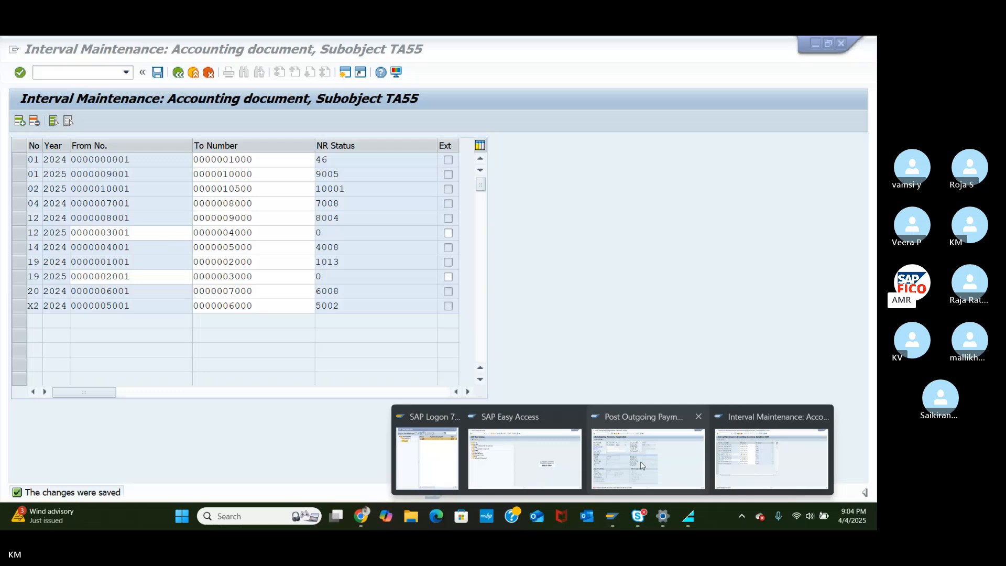
left_click(642, 466)
key("Return")
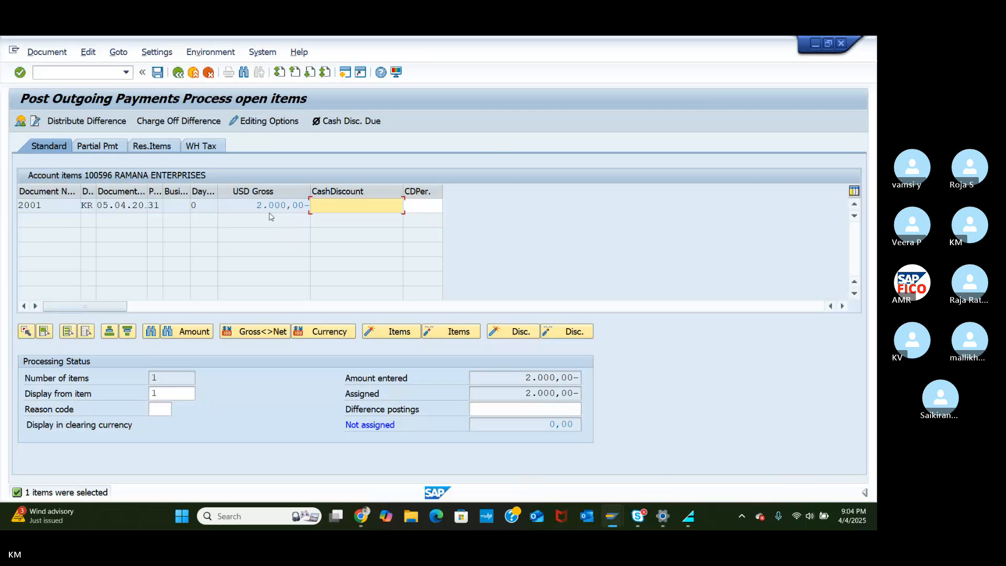
left_click(59, 57)
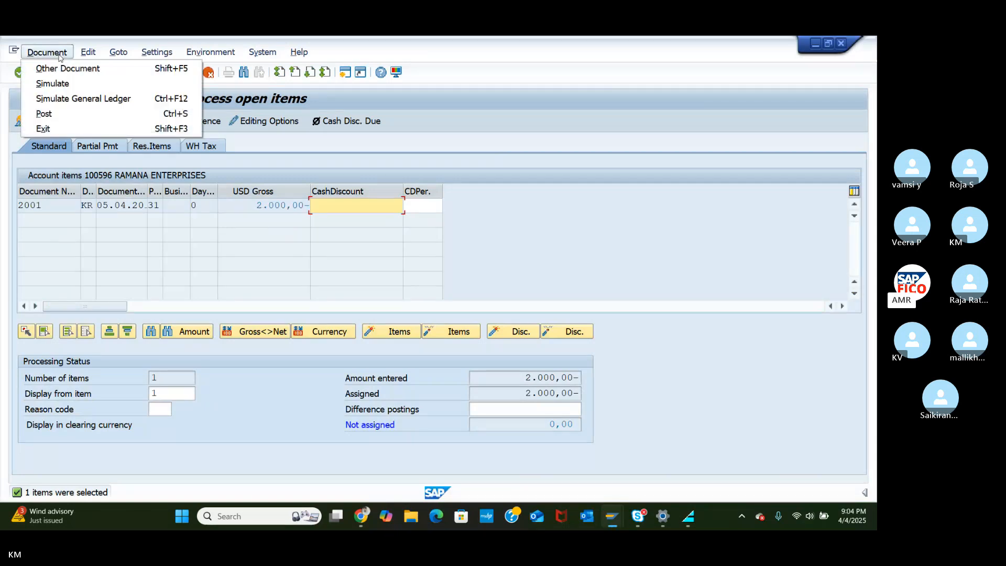
left_click(63, 84)
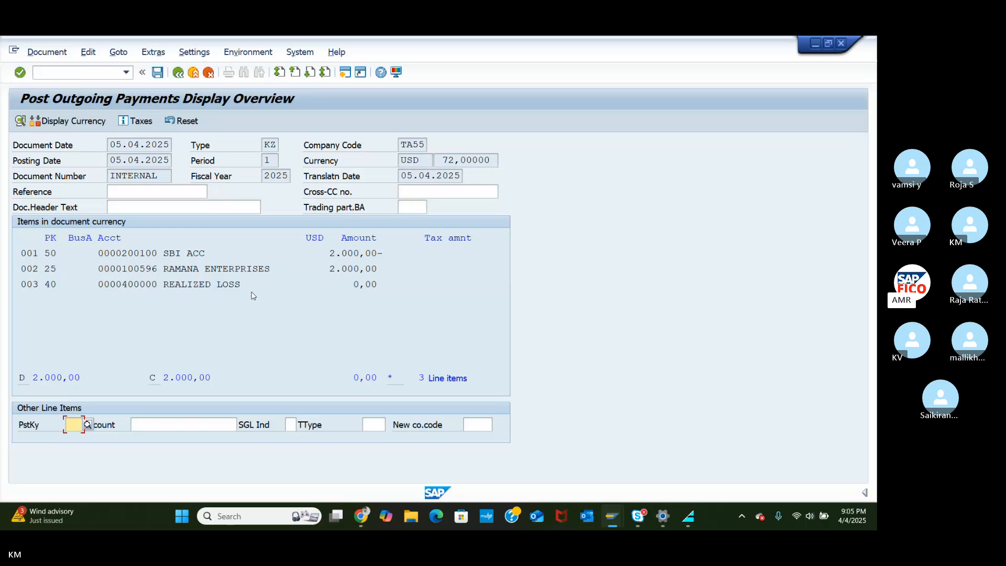
Step: Display the simulated payment's line items in local currency and post the document
left_click(91, 124)
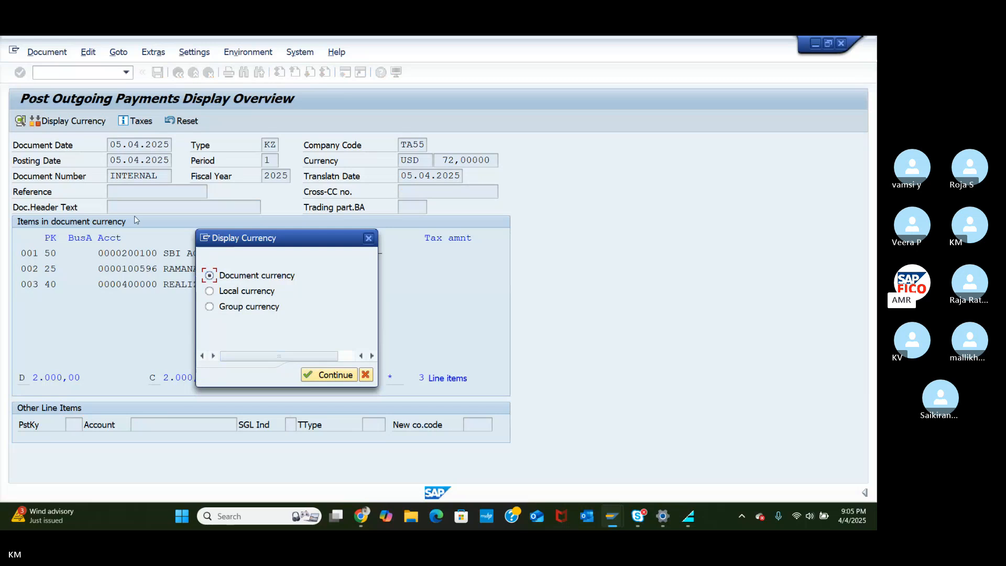
left_click(209, 291)
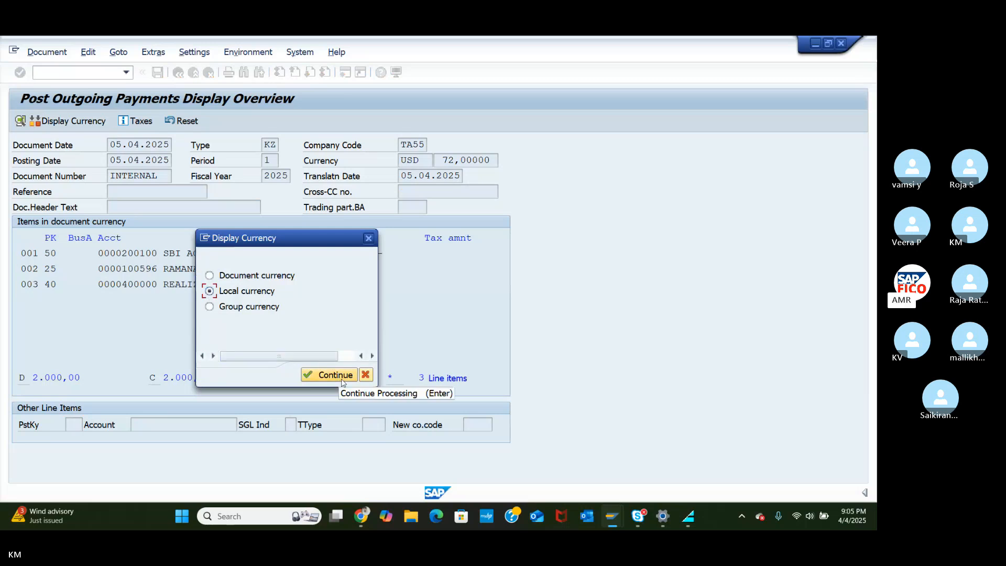
left_click(325, 375)
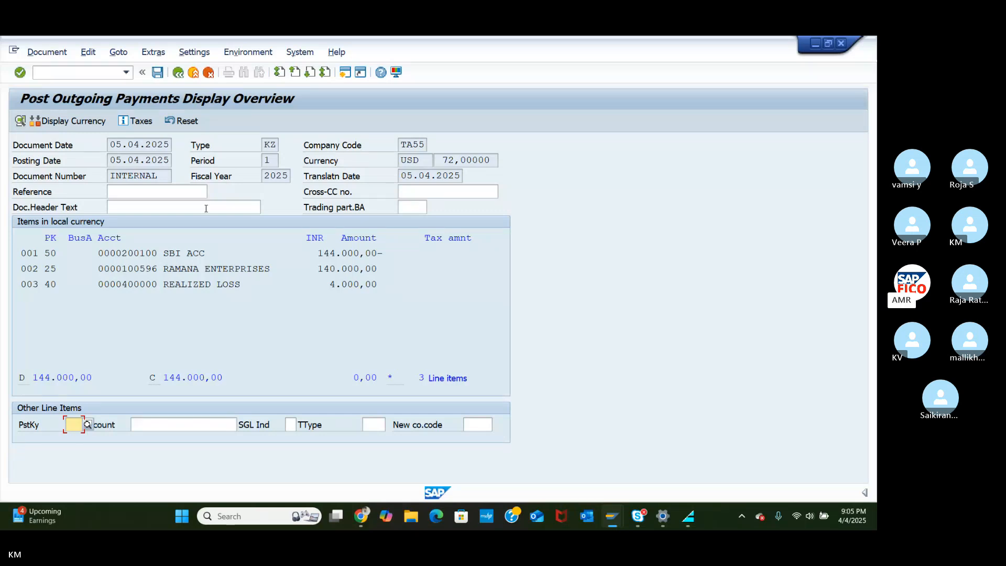
left_click(157, 73)
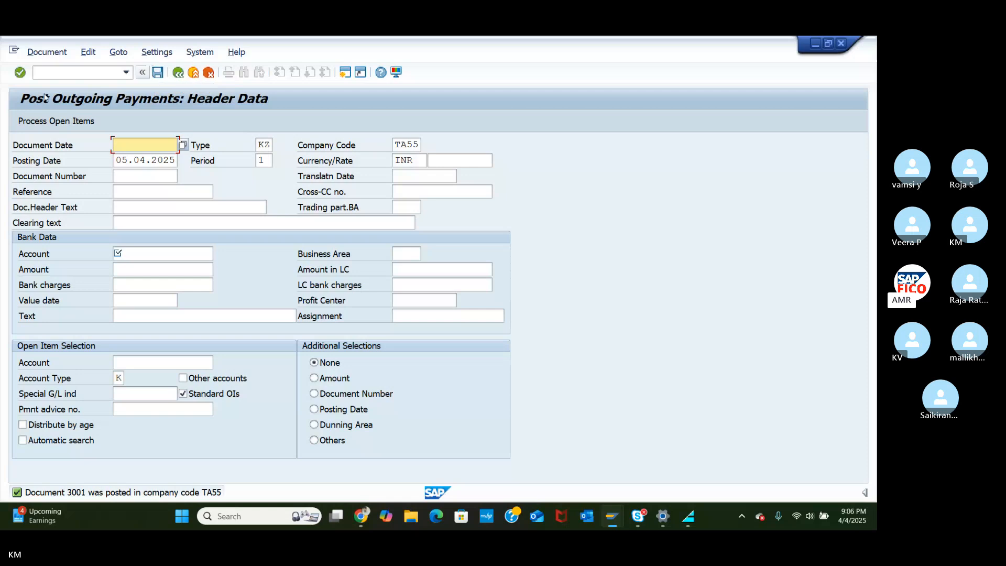
left_click(72, 73)
left_click(615, 518)
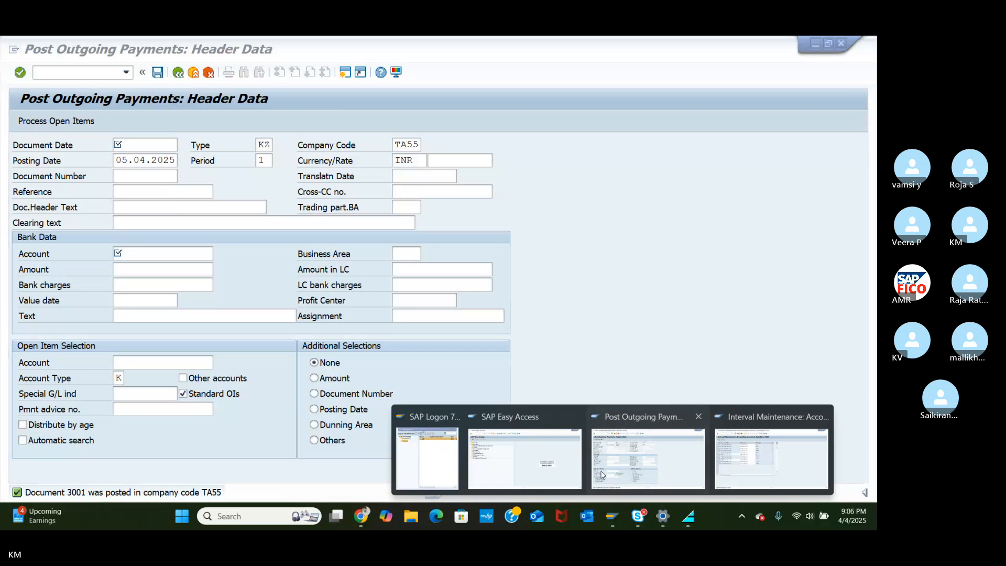
left_click(601, 475)
left_click(605, 518)
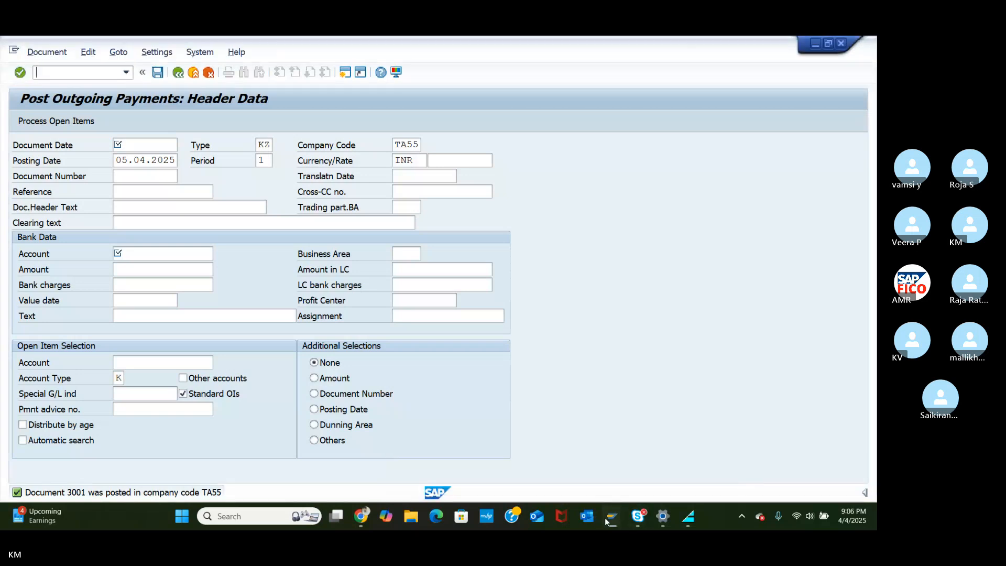
left_click(771, 454)
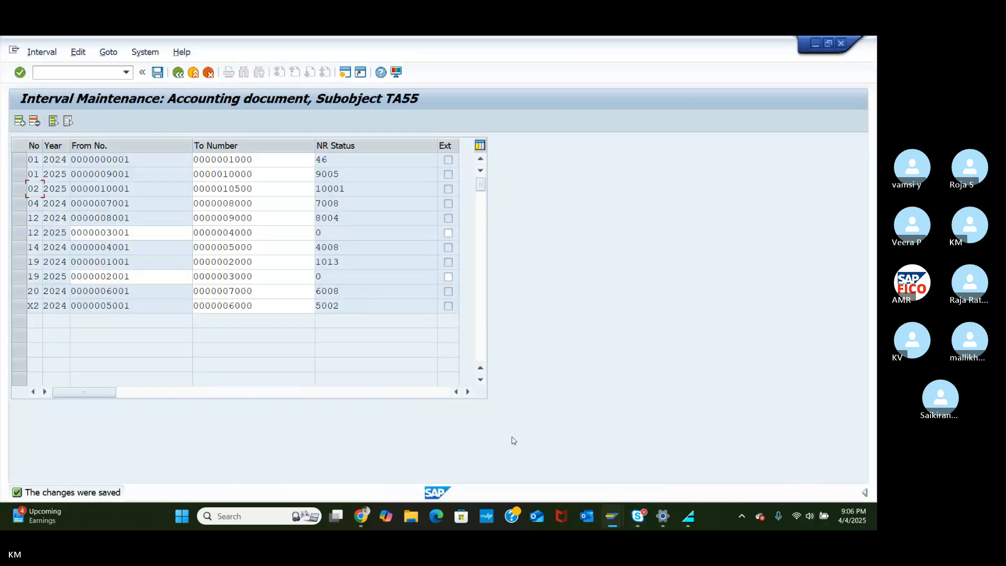
Step: Switch to the SAP Easy Access session and open vendor invoice entry with transaction /NFB60
left_click(613, 519)
left_click(588, 461)
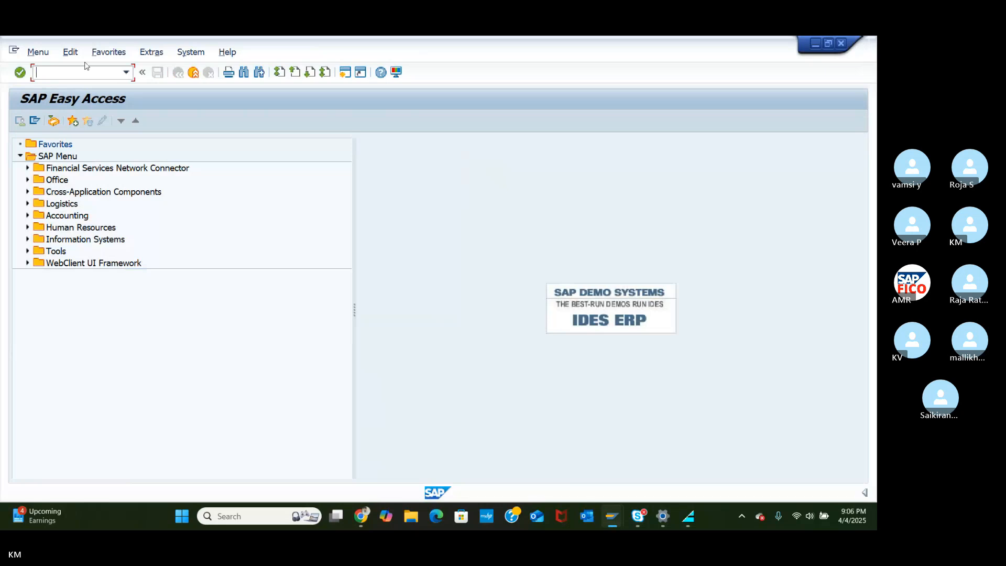
type("/NFB")
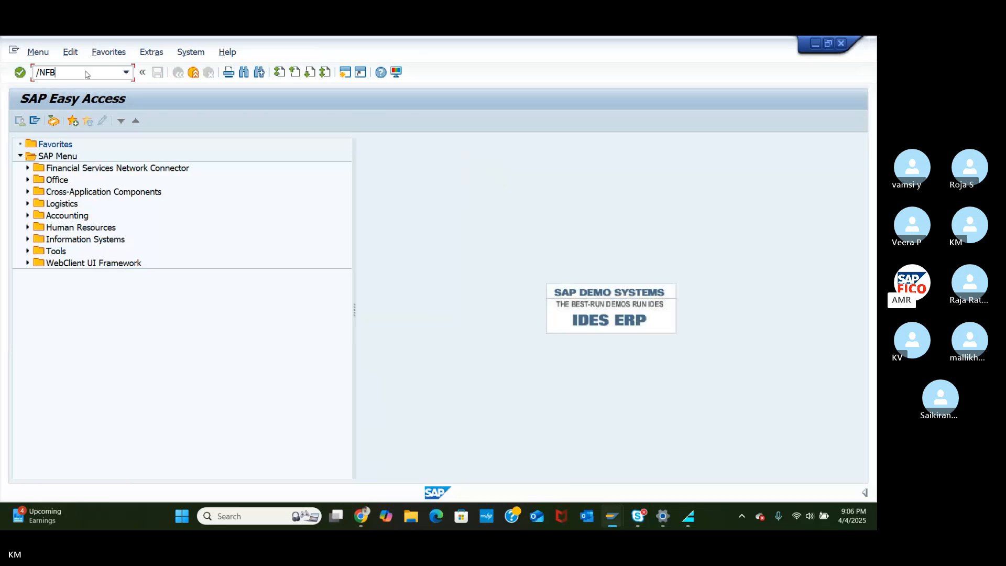
type("60")
key("Return")
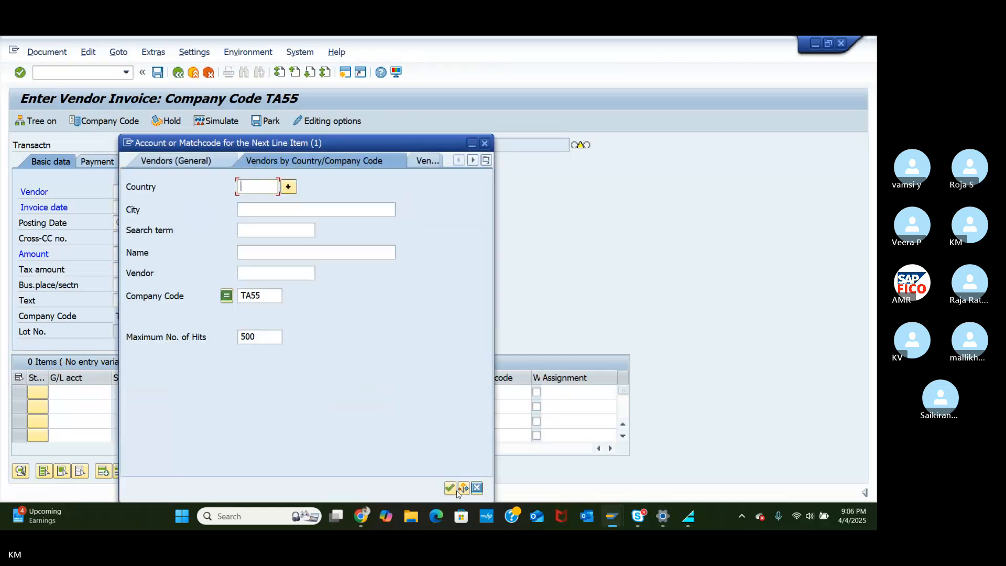
Step: Choose VIJAY ENTERPRISES as the invoice vendor in company code TA55 and set the invoice date to 05.04.2025
left_click(449, 483)
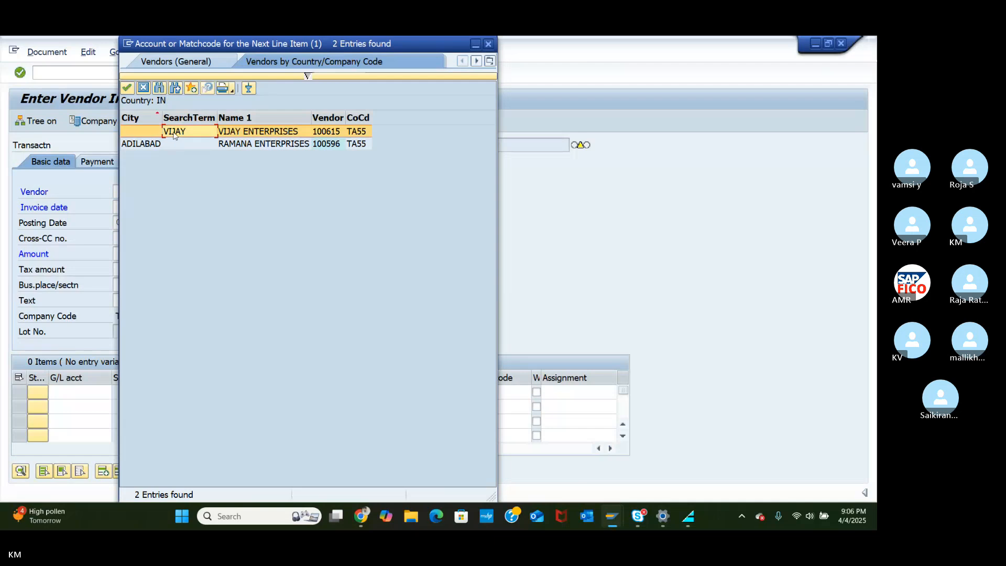
left_click(127, 87)
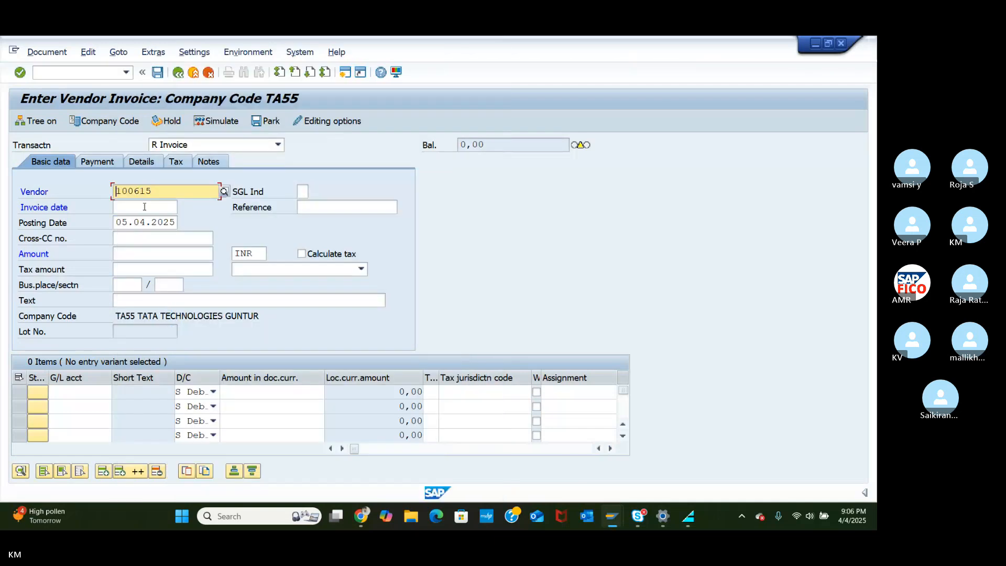
left_click(145, 207)
left_click(183, 208)
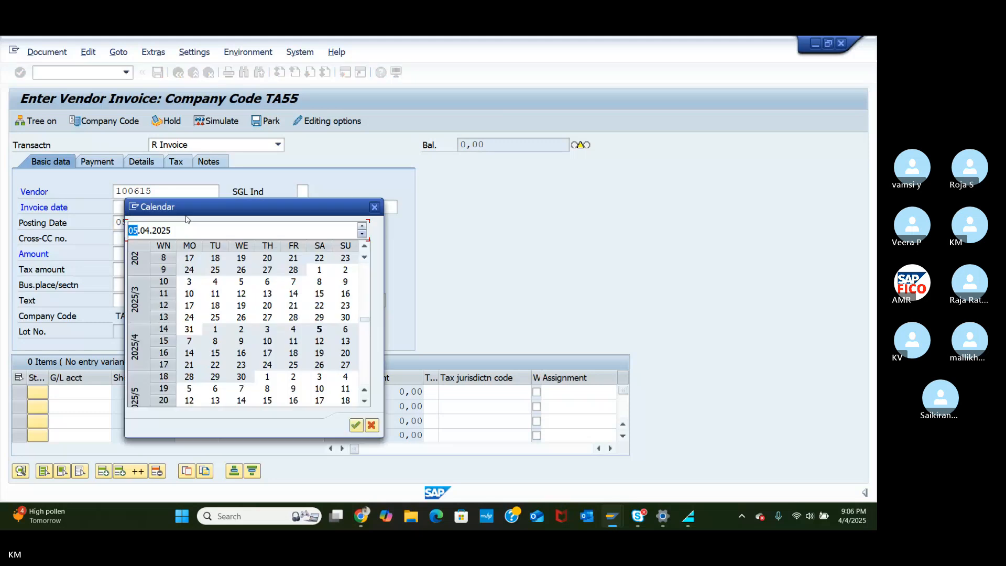
left_click(357, 425)
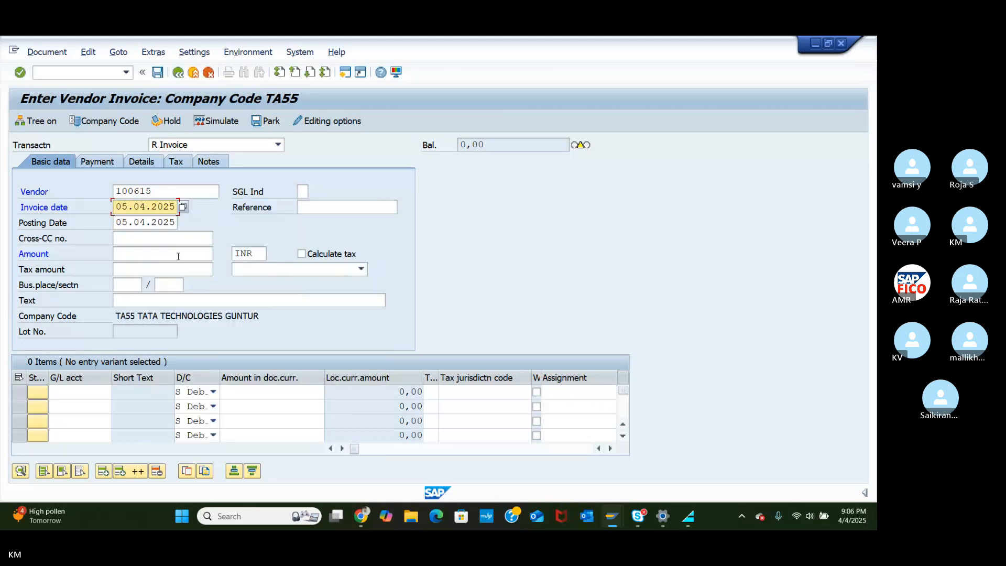
Step: Set the vendor invoice amount to 3000 and its currency to USD
left_click(178, 255)
type("3000")
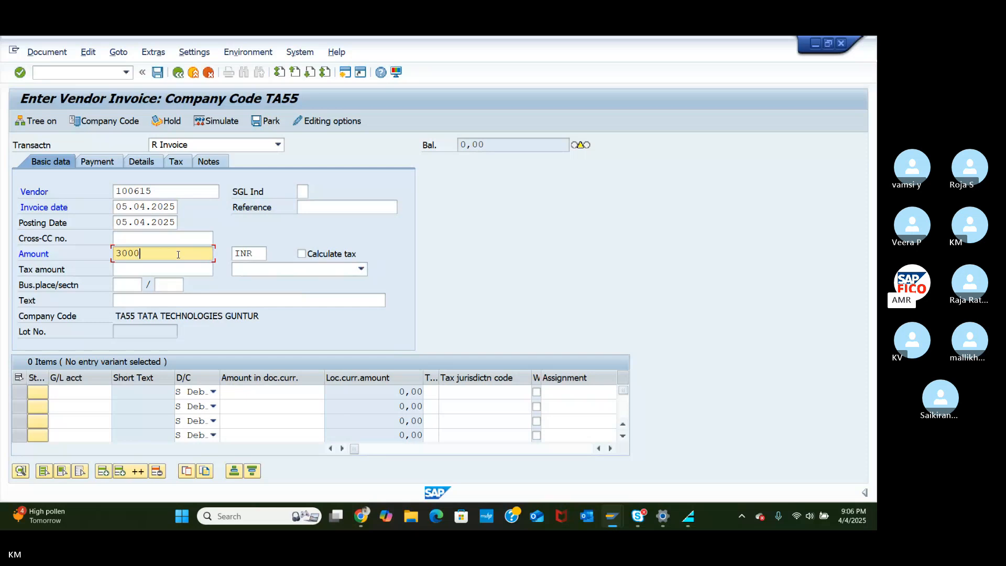
key("Tab")
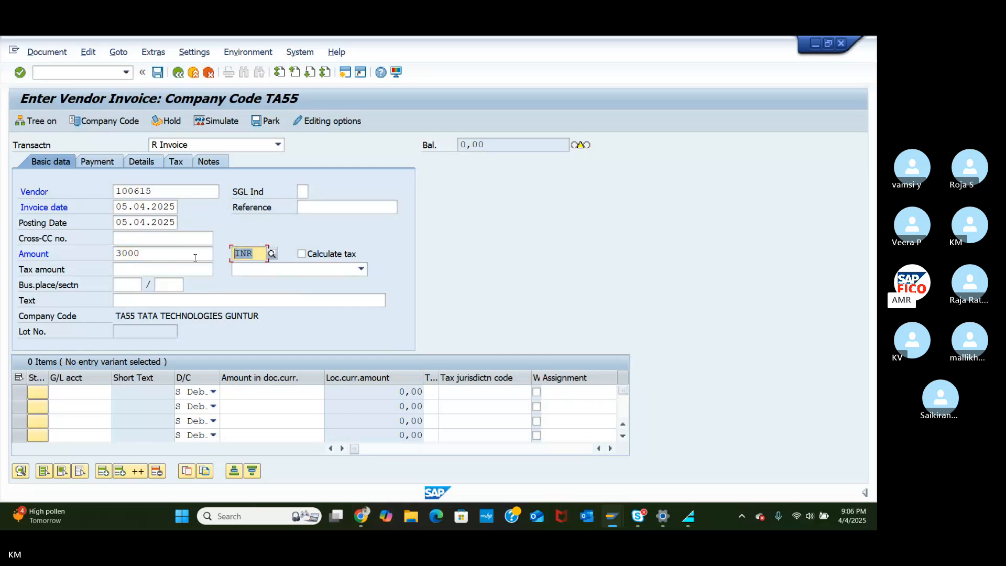
type("USD")
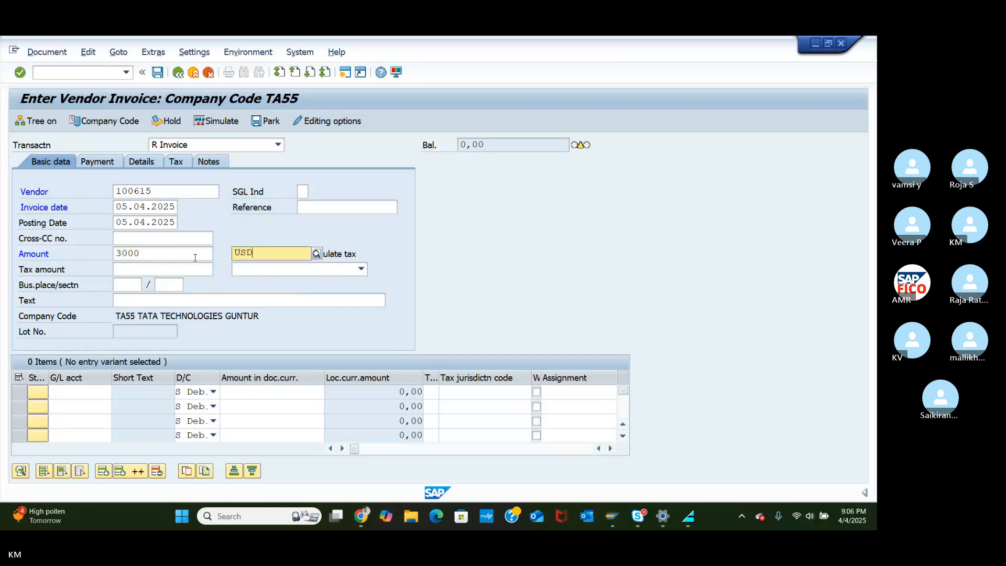
Step: Choose RAW MATERIAL ACC from chart of accounts TAOC as the G/L account of the first invoice line item
left_click(98, 392)
left_click(117, 394)
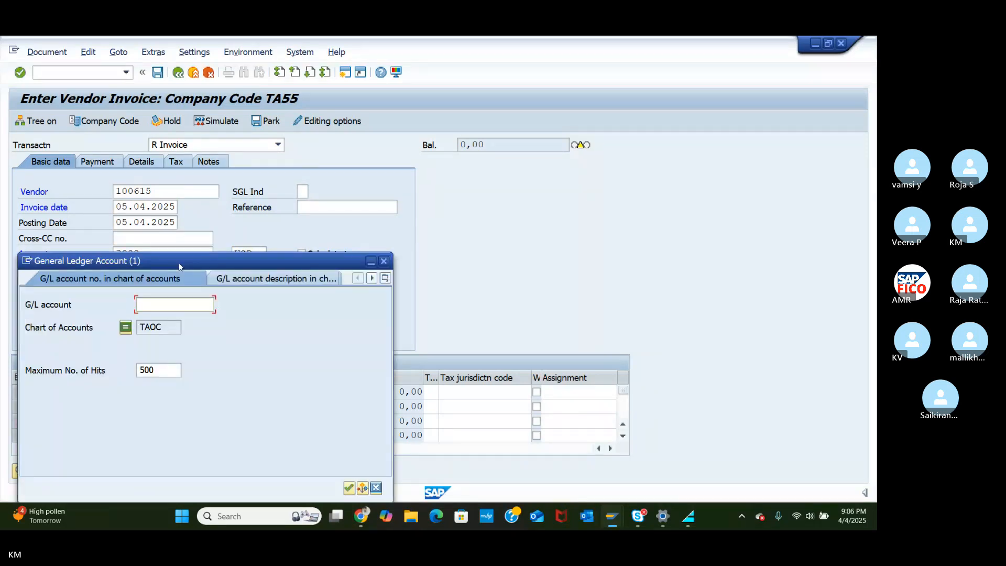
left_click(350, 488)
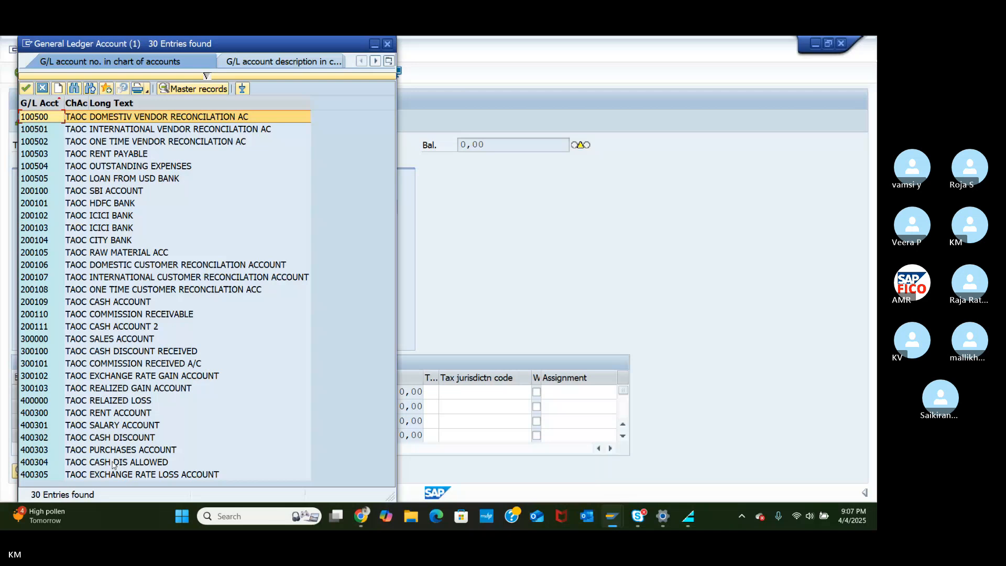
left_click(89, 252)
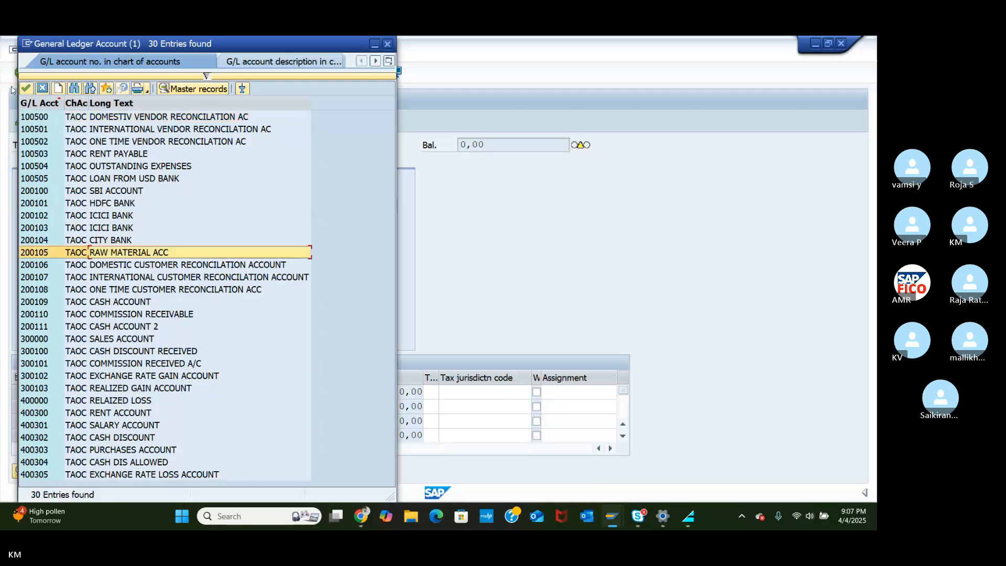
left_click(27, 89)
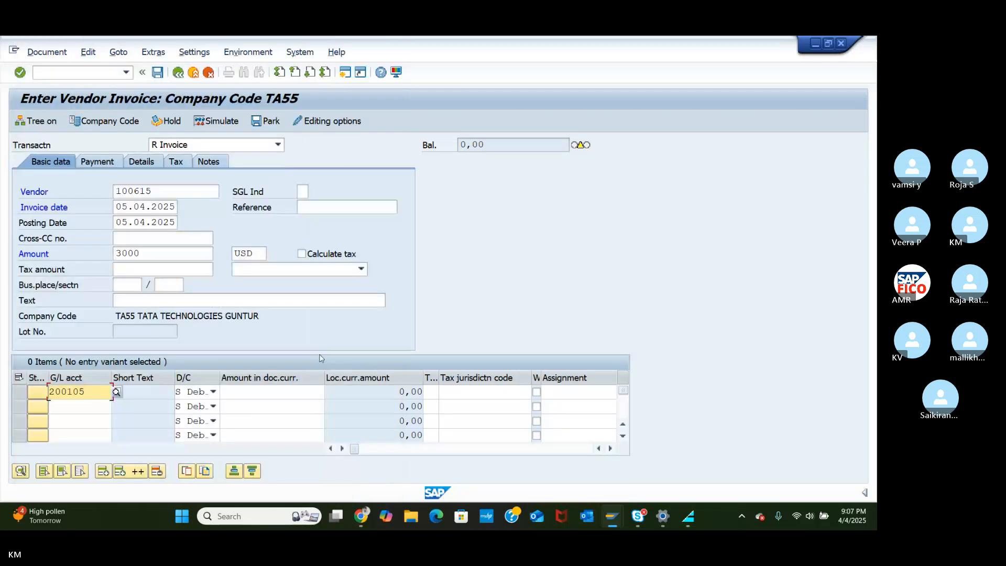
Step: Set the raw material line's amount to 3000 in document currency and post the vendor invoice after simulating it
left_click(272, 394)
type("3")
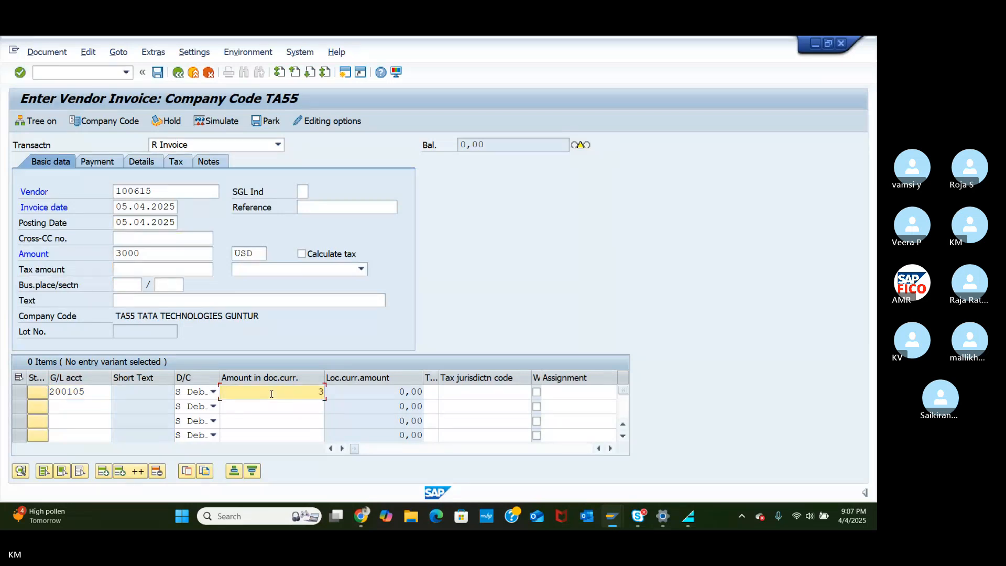
type("000")
key("Return")
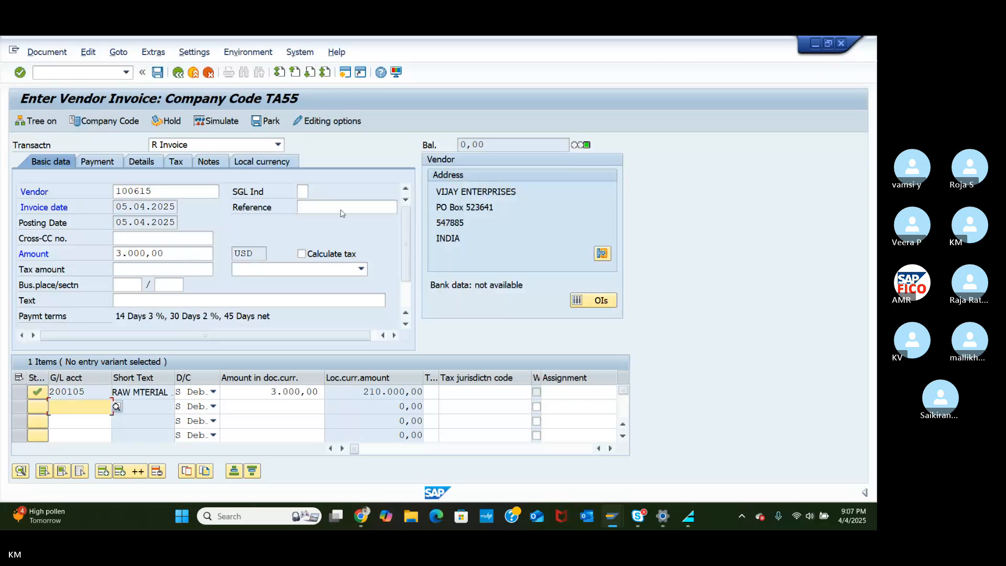
left_click(222, 122)
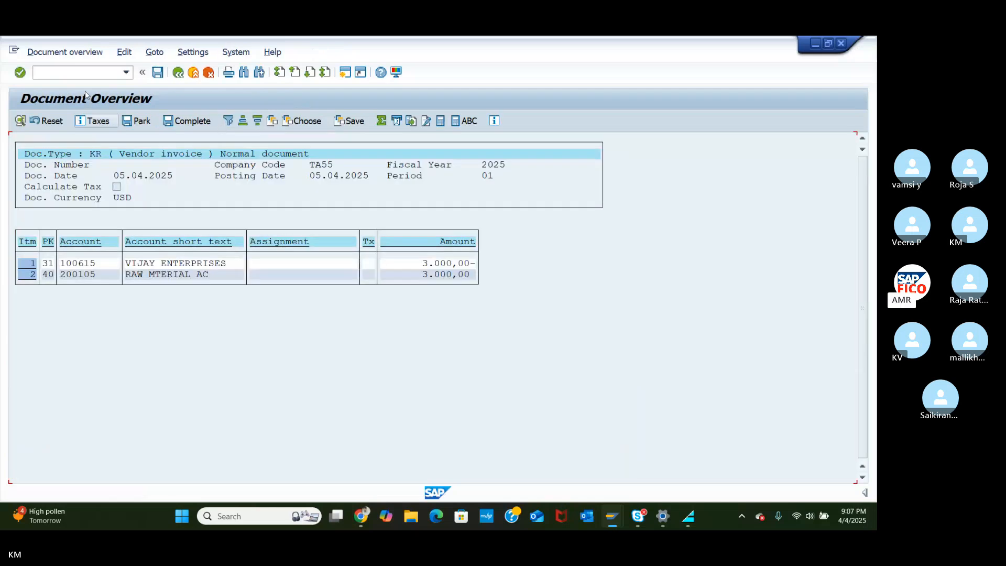
left_click(158, 73)
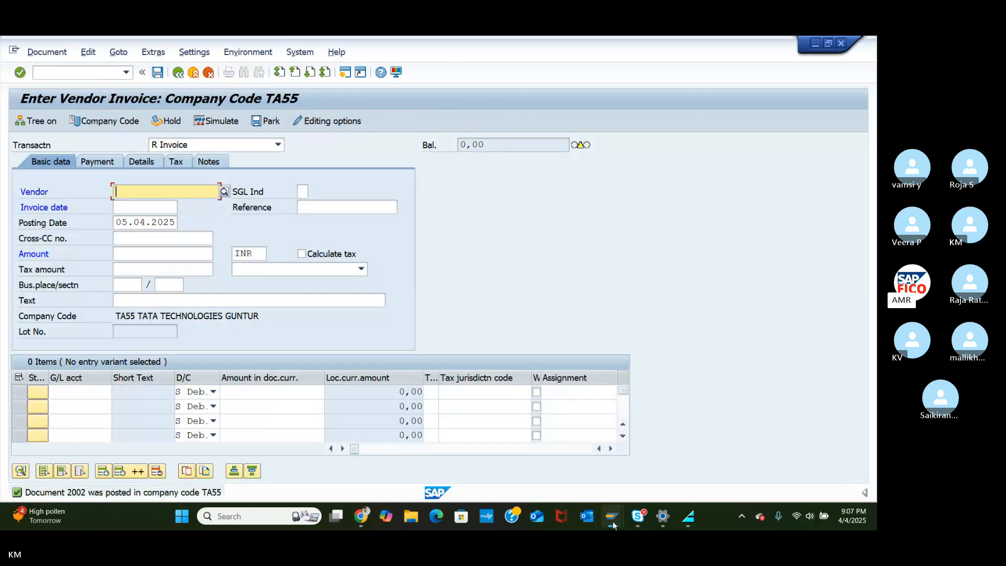
Step: Switch to the Post Outgoing Payments session and set the document date to 05.04.2025
mouse_move(611, 523)
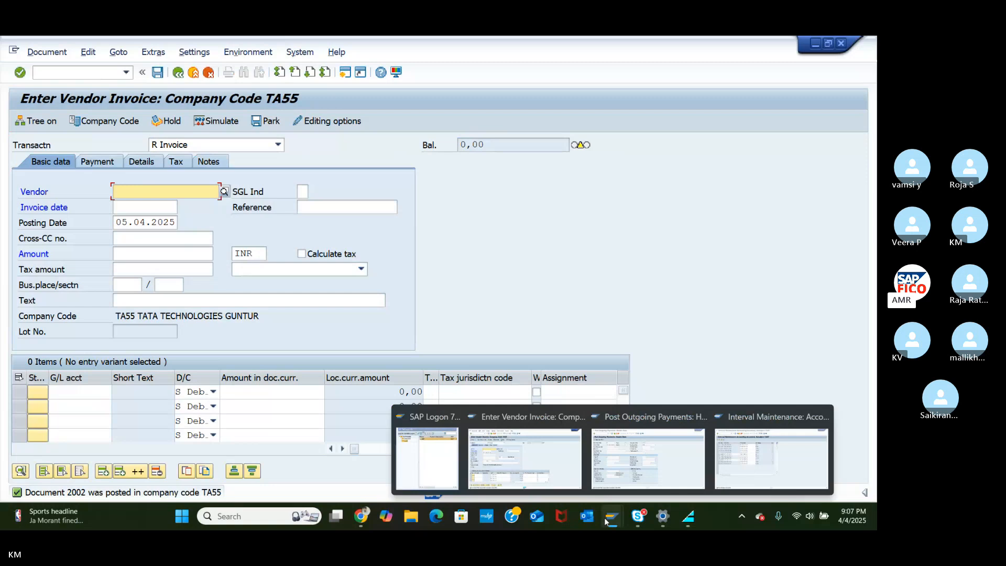
left_click(612, 483)
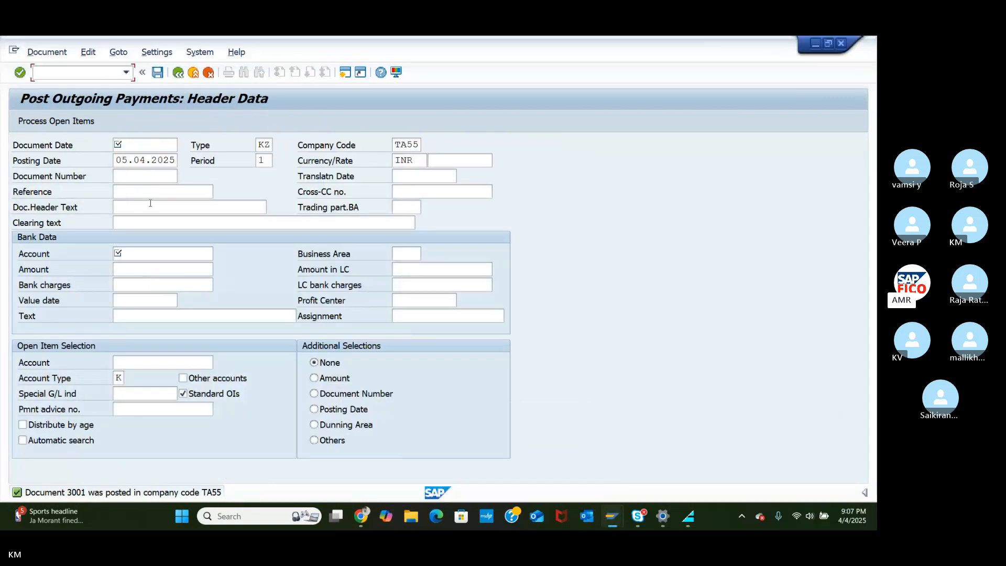
left_click(141, 147)
left_click(183, 145)
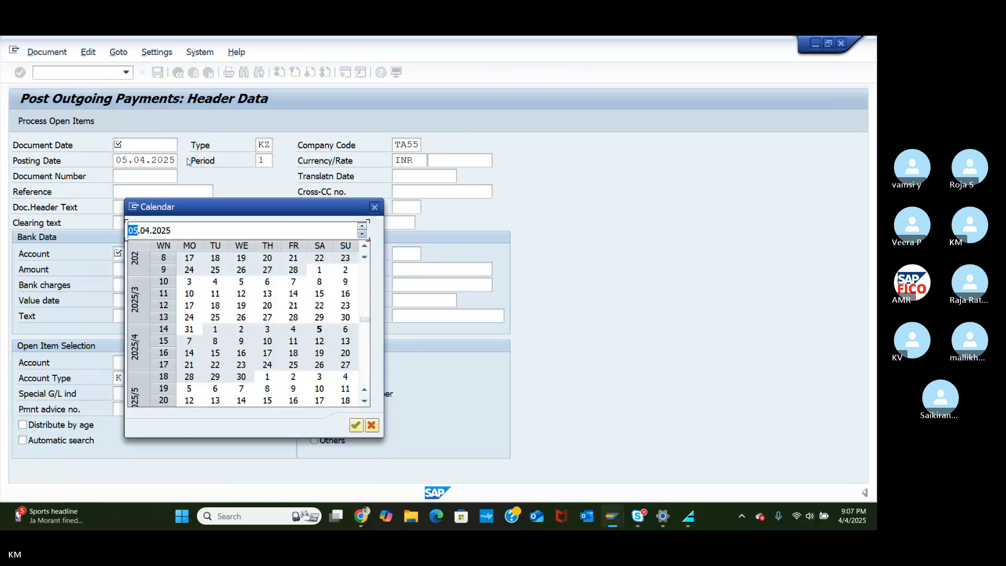
left_click(357, 426)
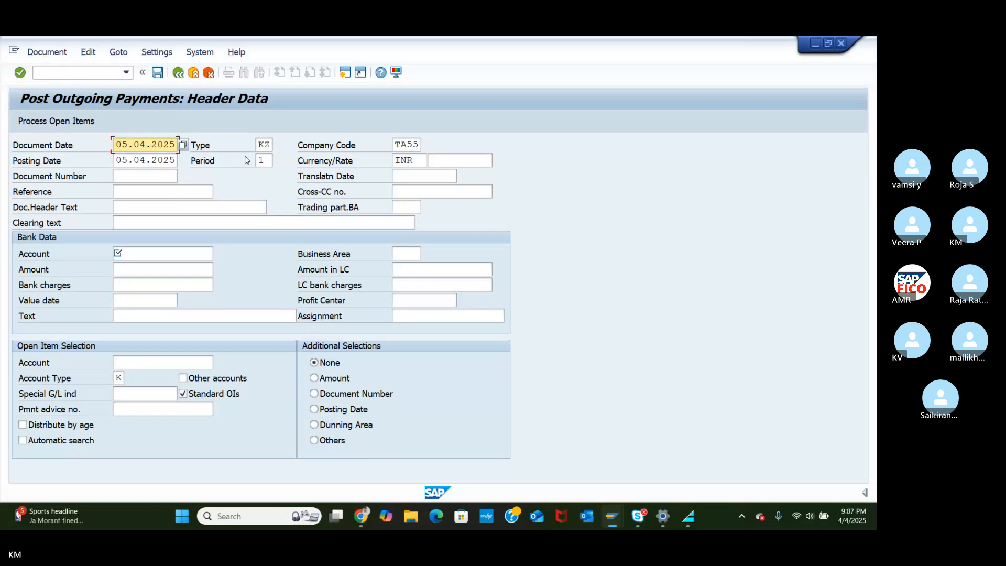
Step: Choose SBI ACCOUNT as the bank account of the outgoing payment and set the payment amount to 3000
key("Return")
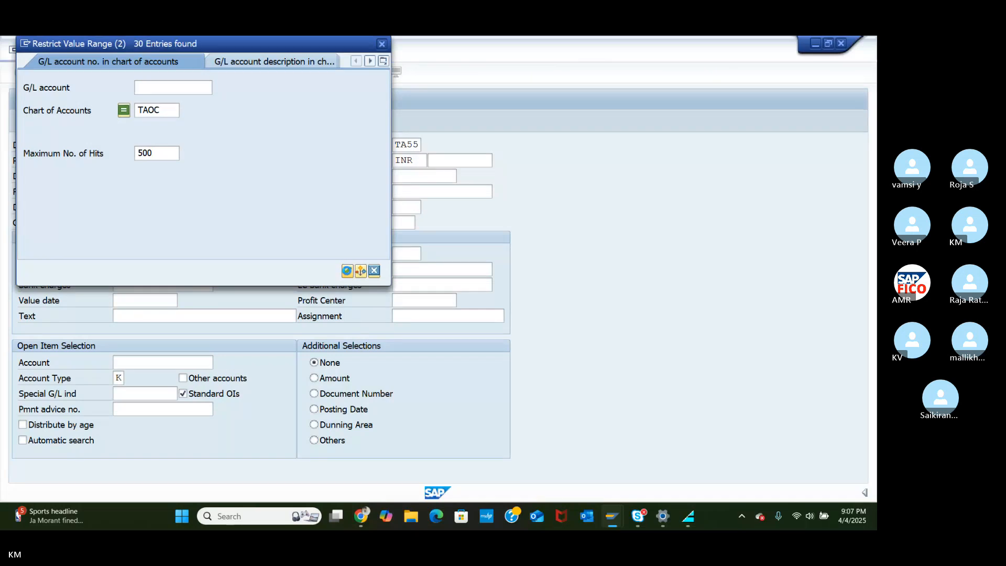
left_click(347, 270)
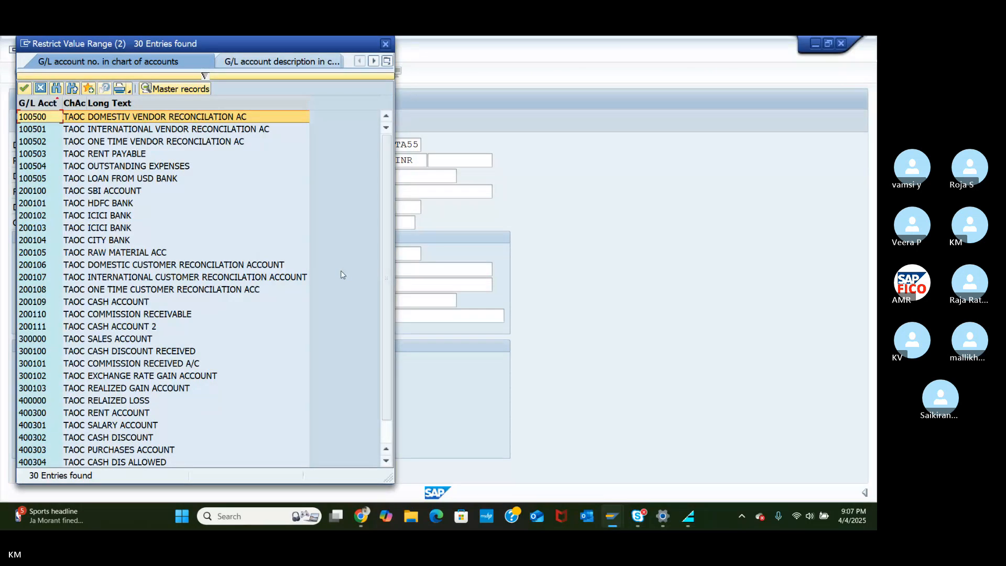
left_click(107, 194)
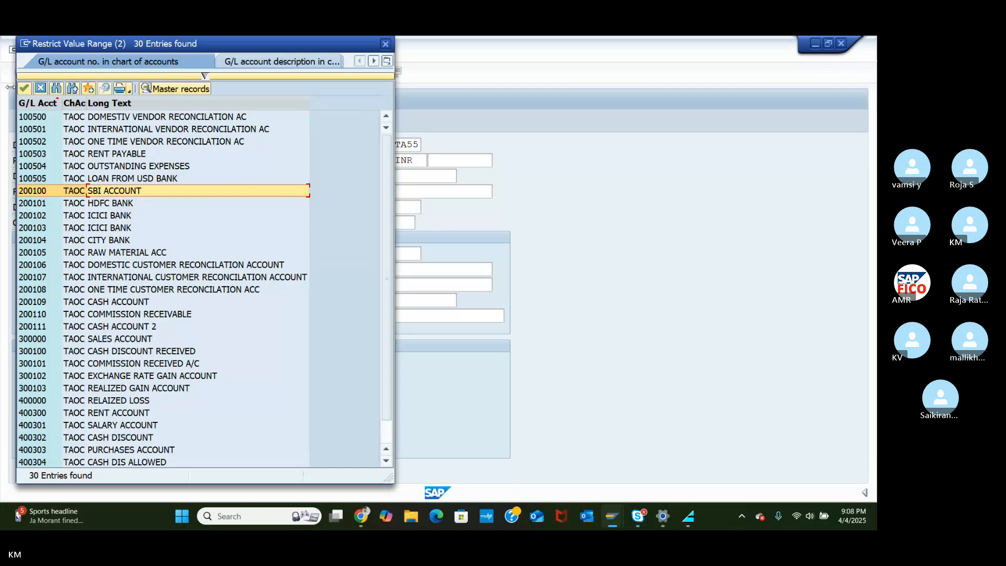
left_click(23, 89)
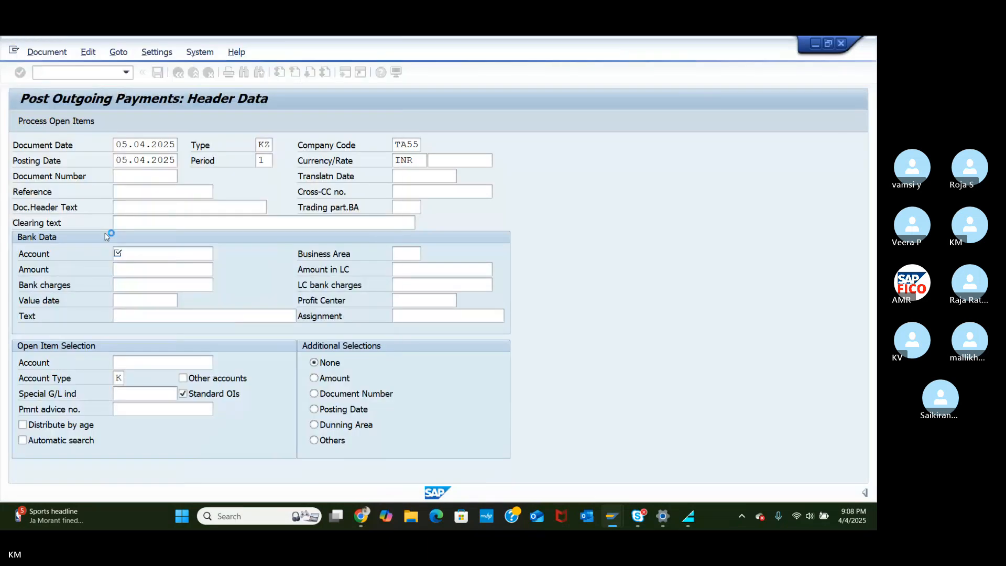
left_click(137, 271)
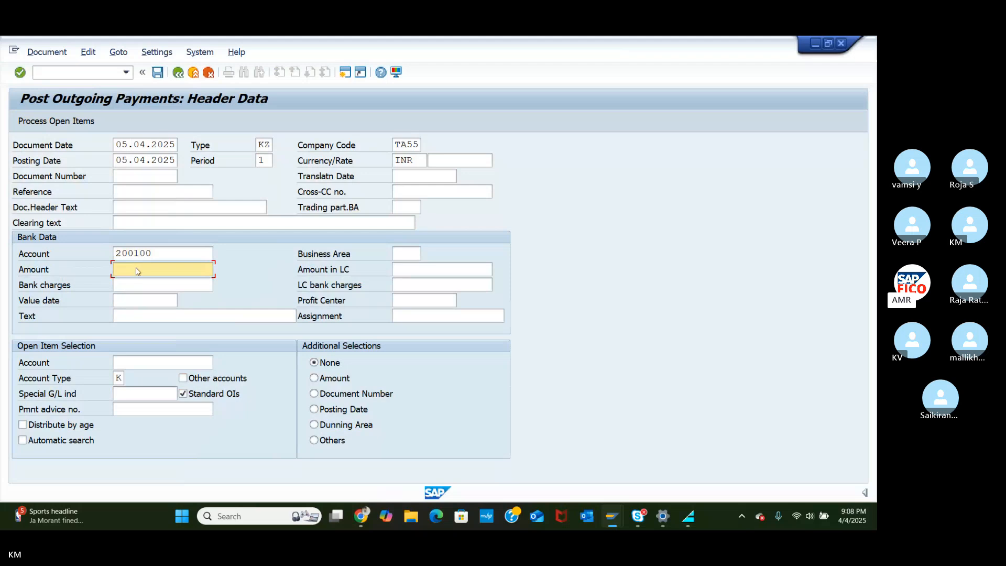
type("3000")
Step: Select VIJAY ENTERPRISES in company code TA55 as the vendor account for the open item selection
left_click(207, 363)
left_click(219, 362)
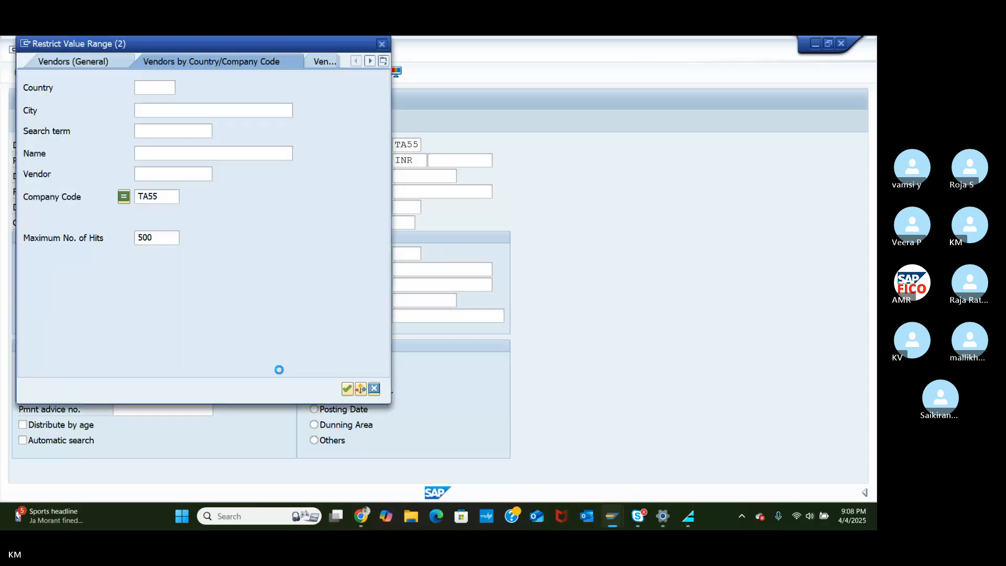
left_click(346, 389)
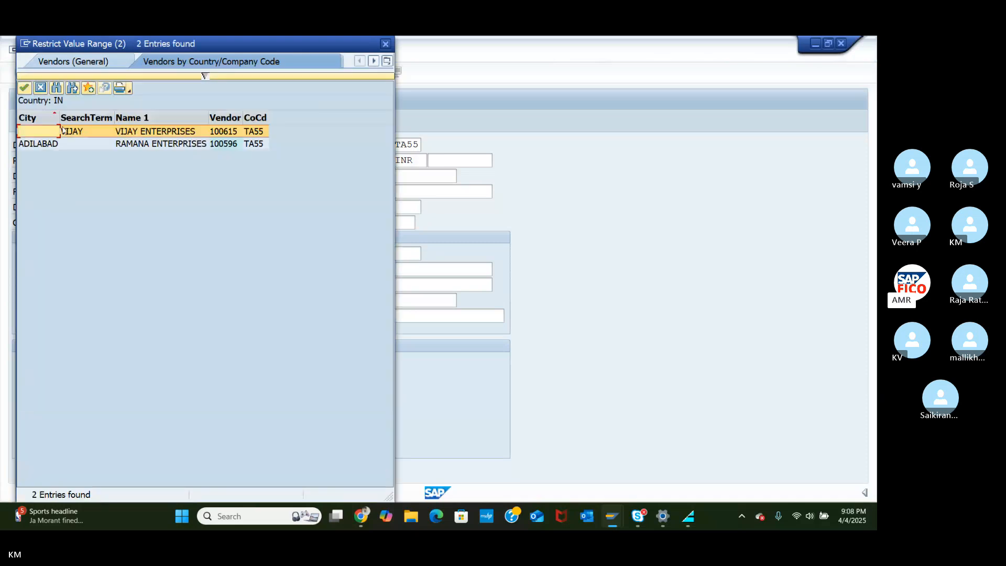
left_click(24, 89)
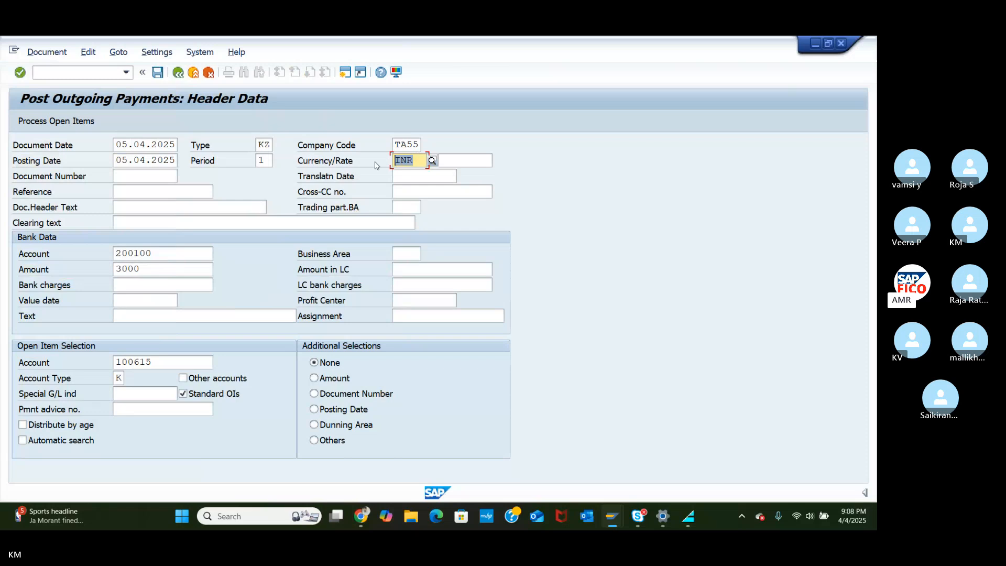
Step: Set the payment currency to USD with an exchange rate of 75 and bring up the vendor's open items
type("USD")
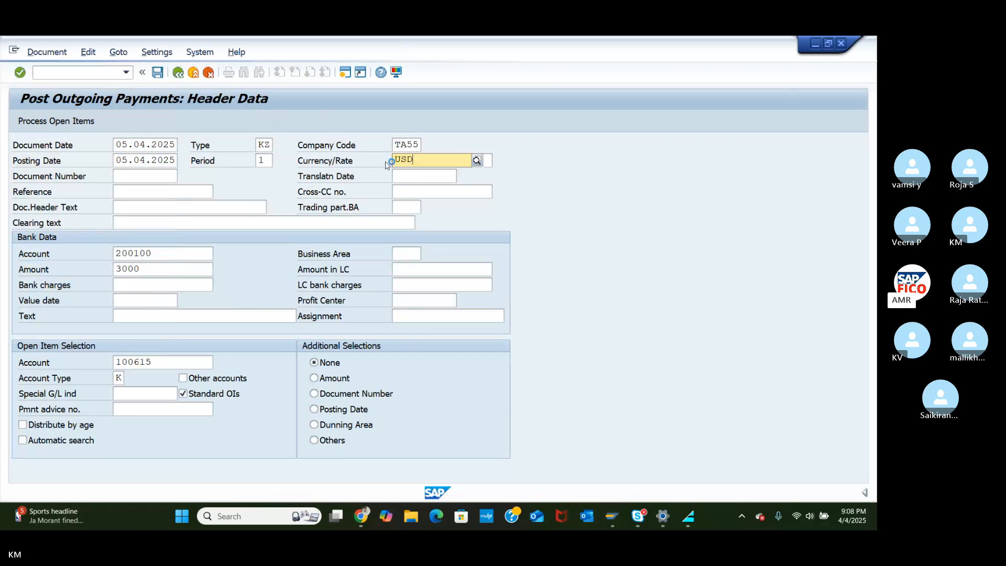
key("Down")
key("Return")
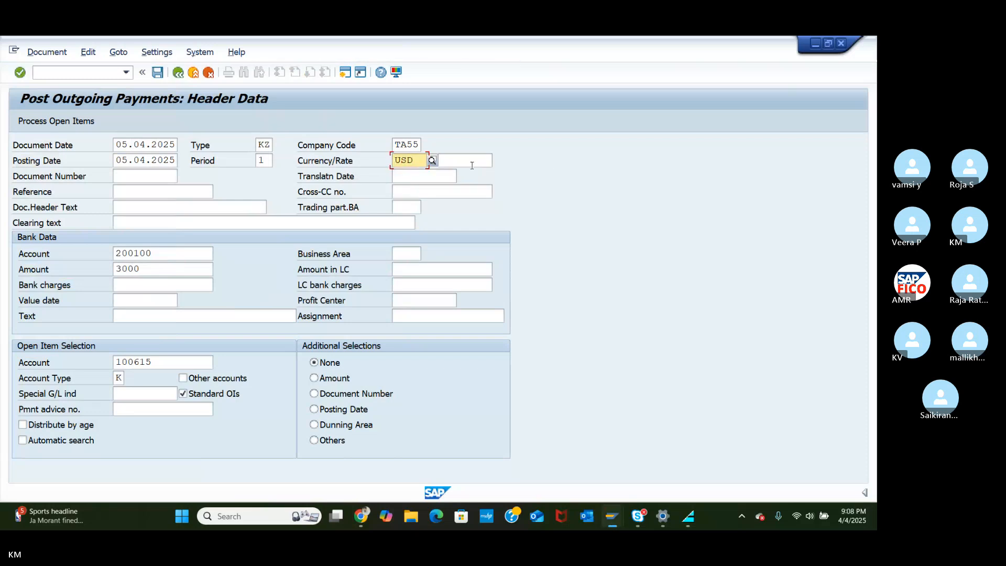
left_click(472, 165)
type("75")
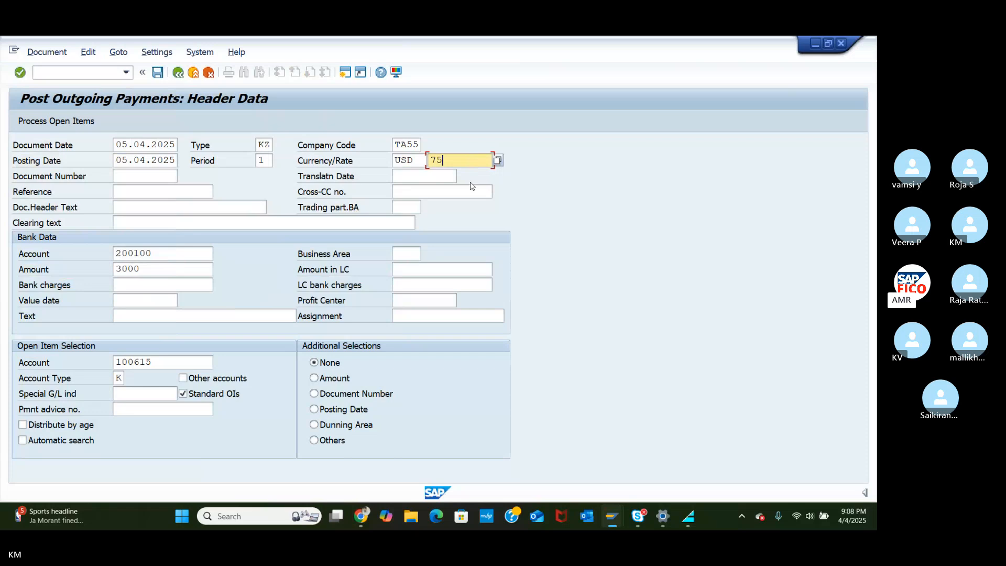
left_click(158, 73)
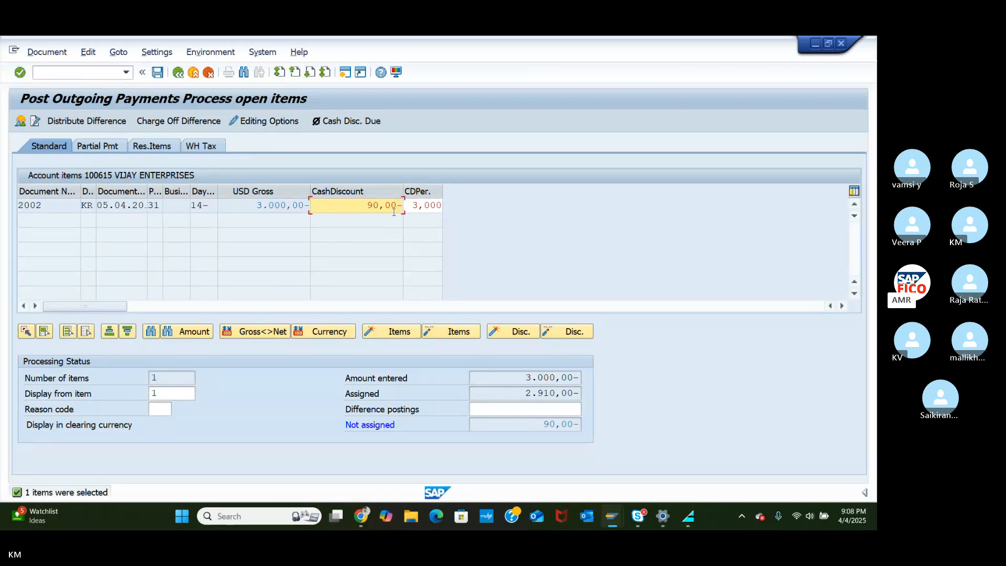
Step: Remove the cash discount from the vendor's open item and simulate the outgoing payment
left_click_drag(394, 212, 322, 208)
key("Delete")
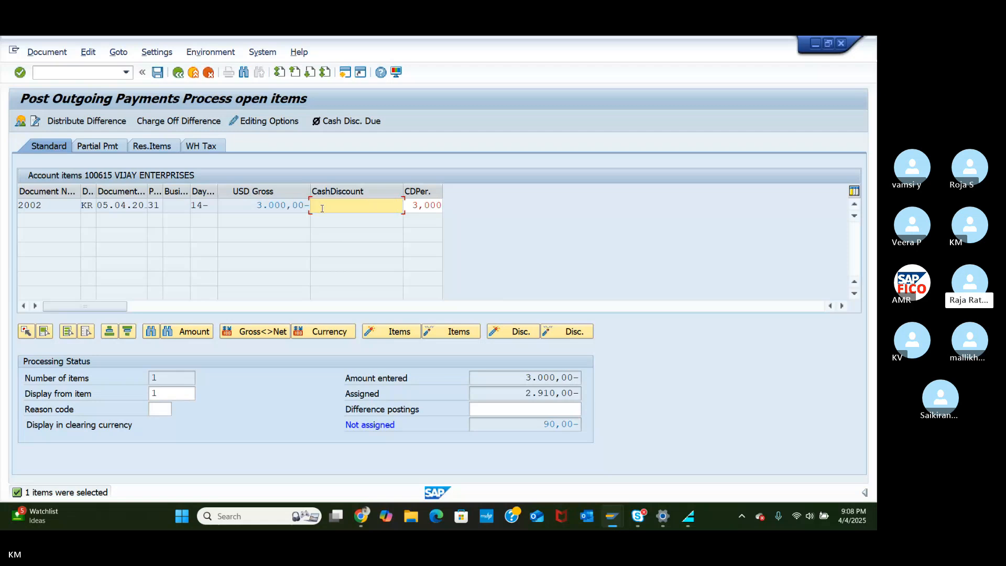
key("Return")
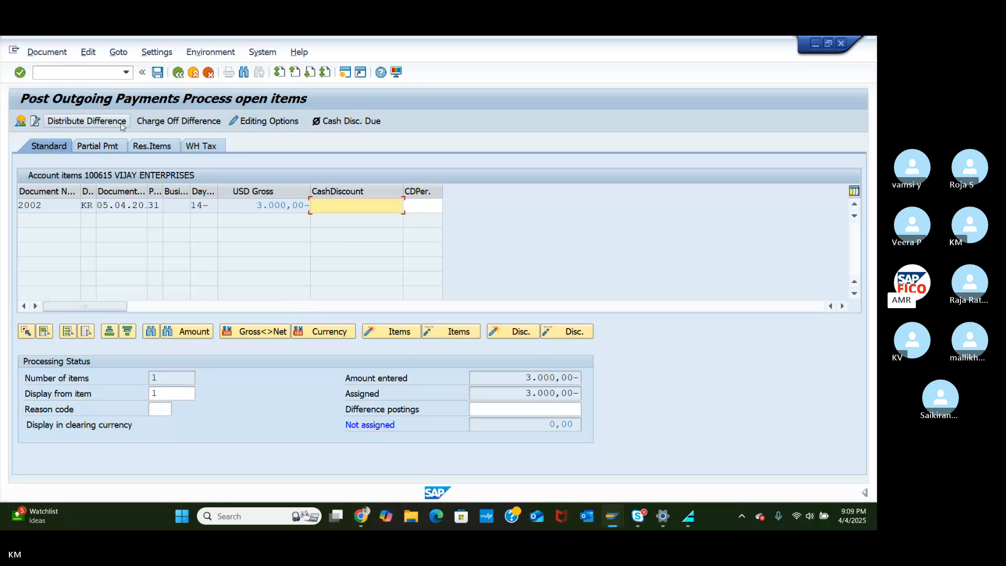
left_click(57, 57)
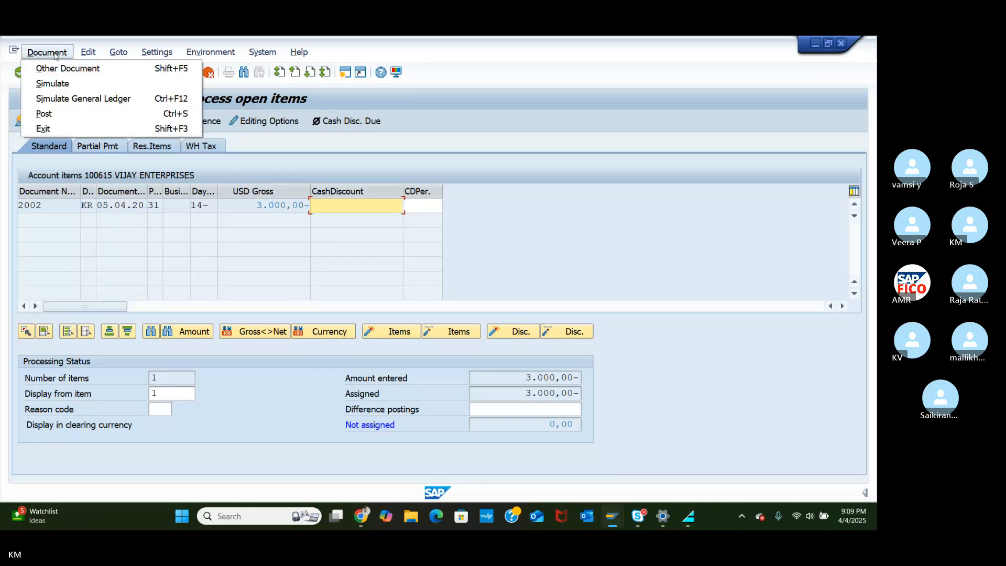
left_click(62, 82)
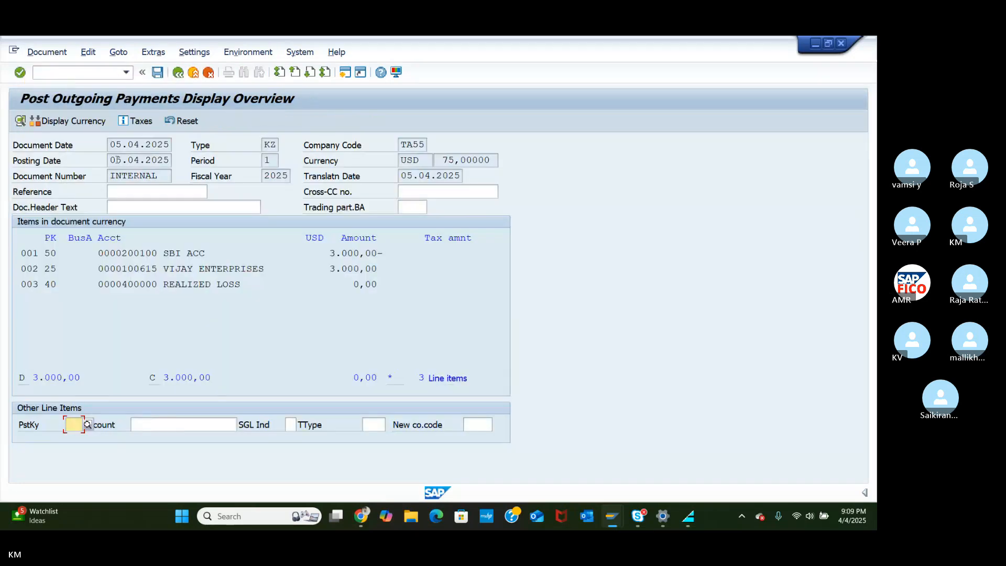
Step: Show the simulated payment's items in local currency, check the realized loss amount, and post the payment
left_click(80, 121)
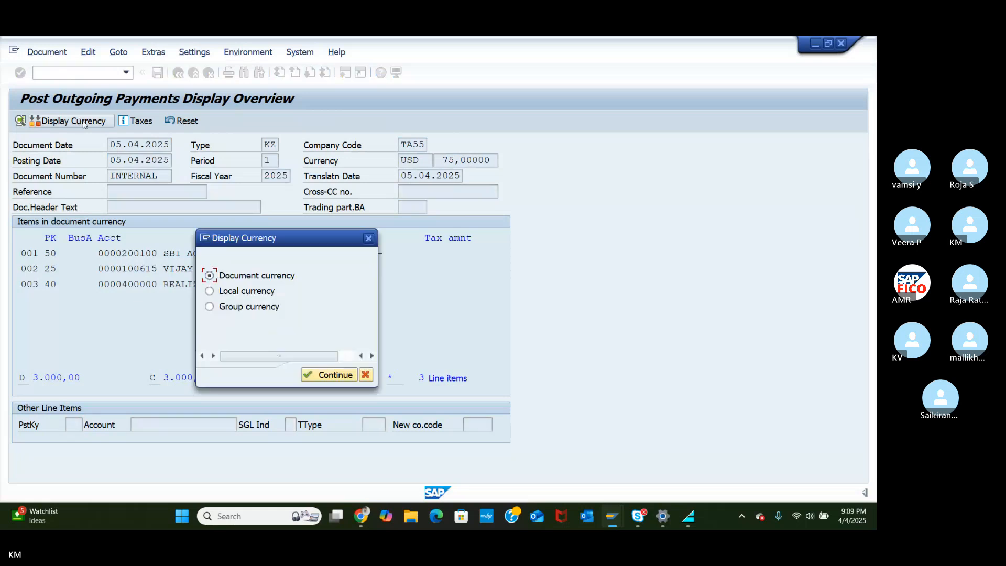
left_click(210, 291)
left_click(335, 375)
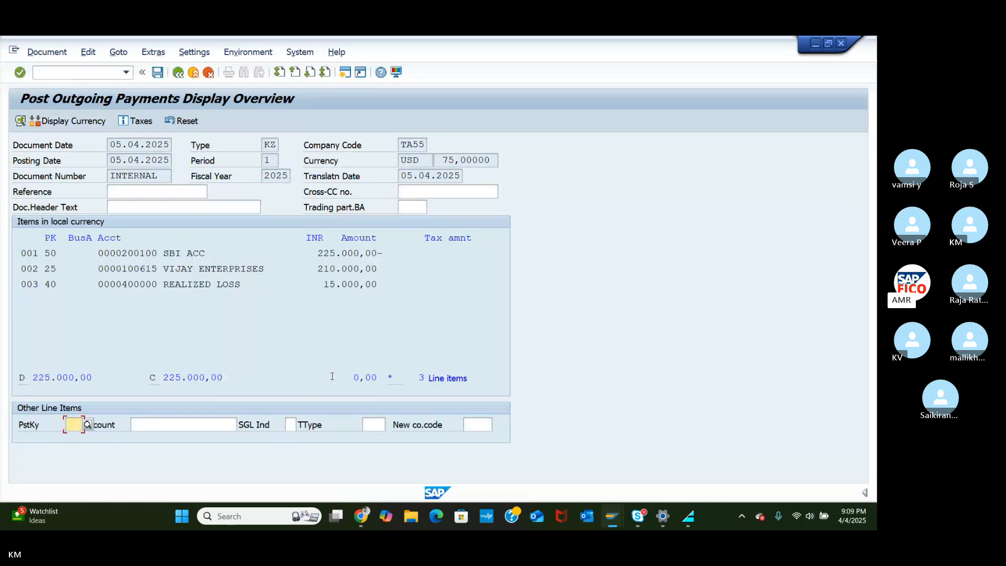
left_click_drag(324, 286, 387, 284)
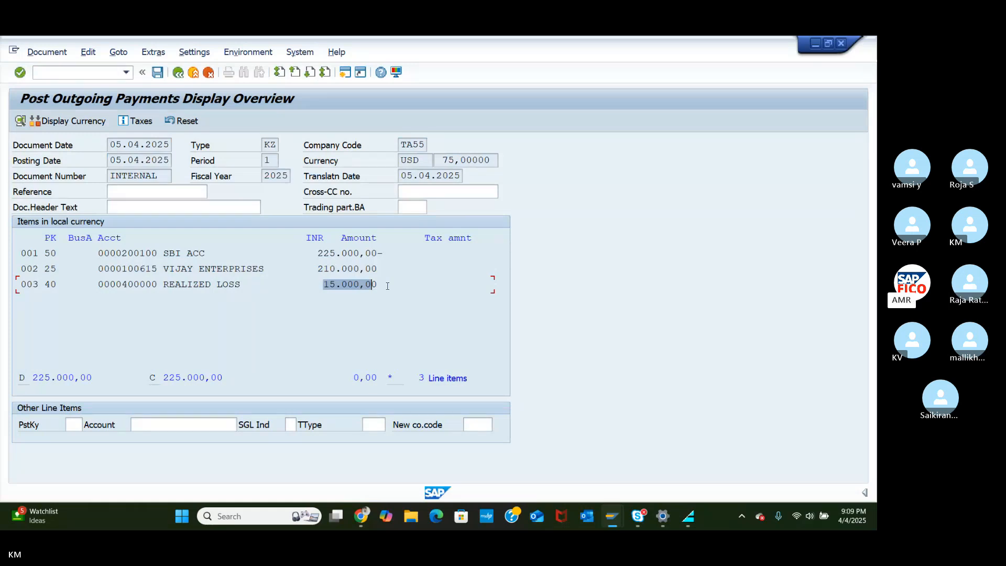
left_click(157, 72)
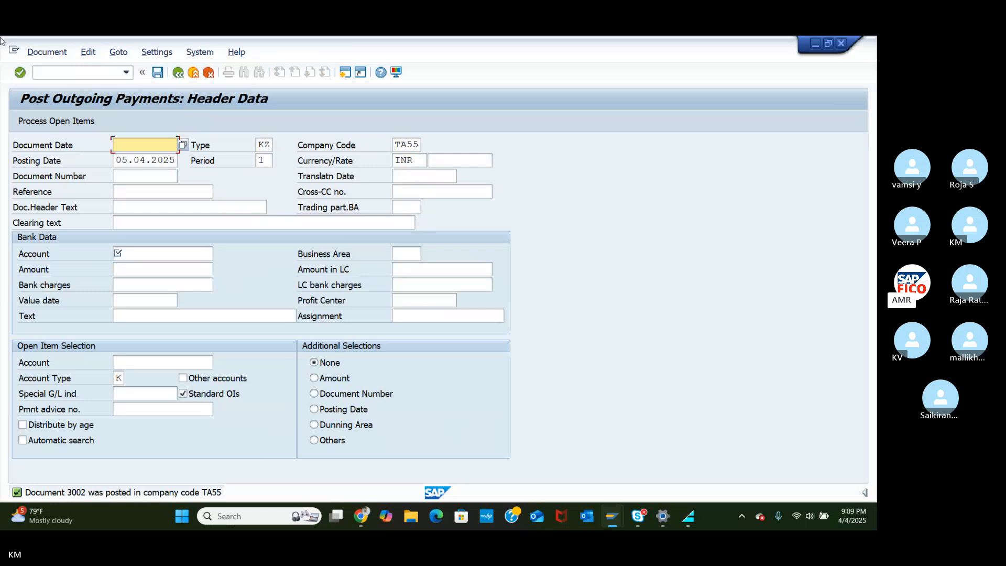
Step: Switch to the Enter Vendor Invoice session and select VIJAY ENTERPRISES in company code TA55 as the vendor
left_click(612, 516)
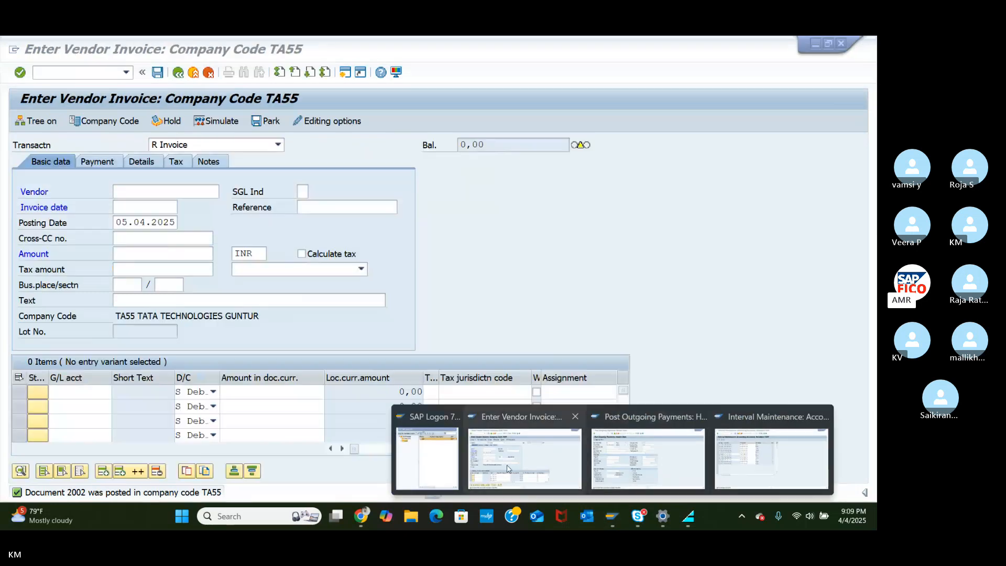
left_click(507, 467)
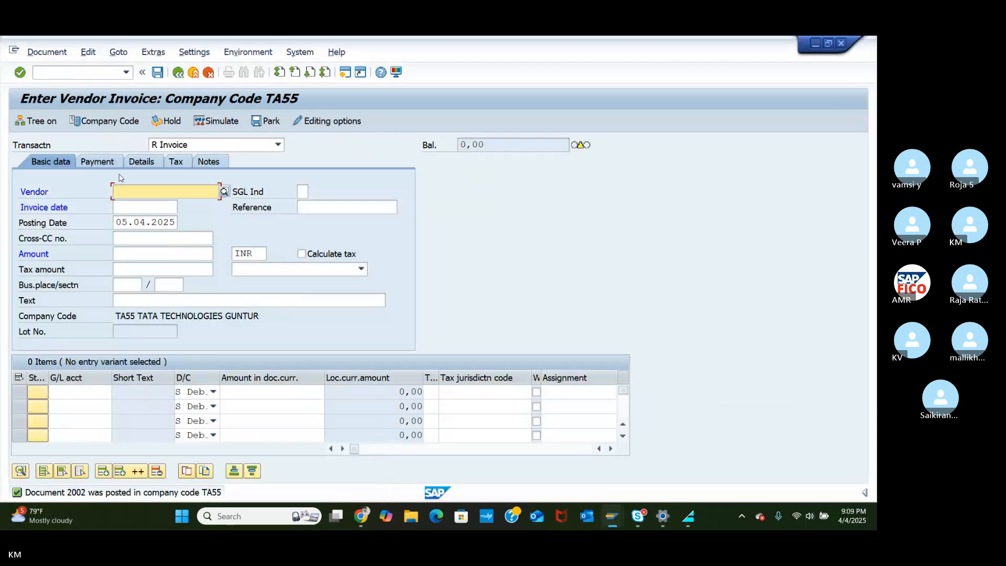
left_click(223, 193)
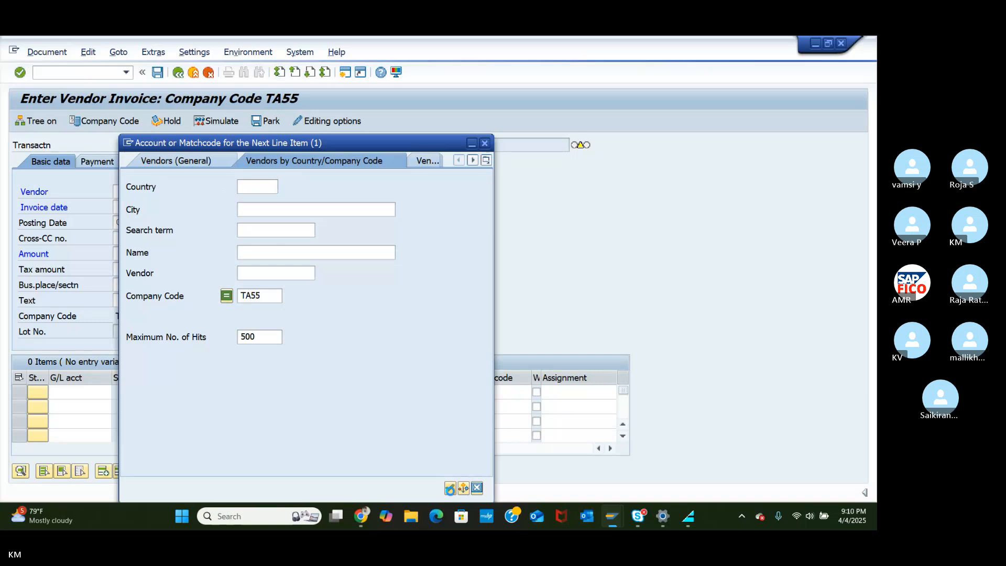
key("Return")
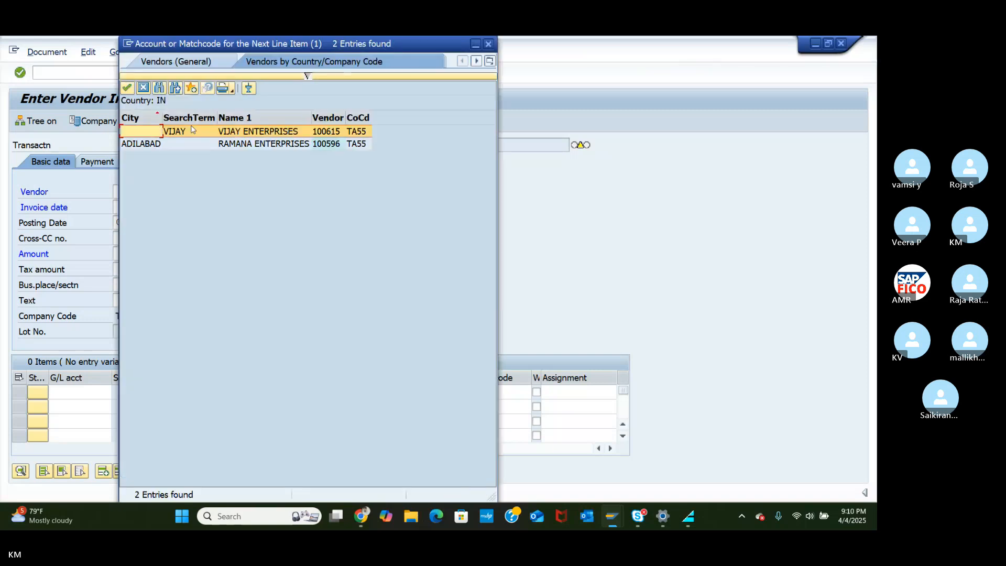
double_click(177, 135)
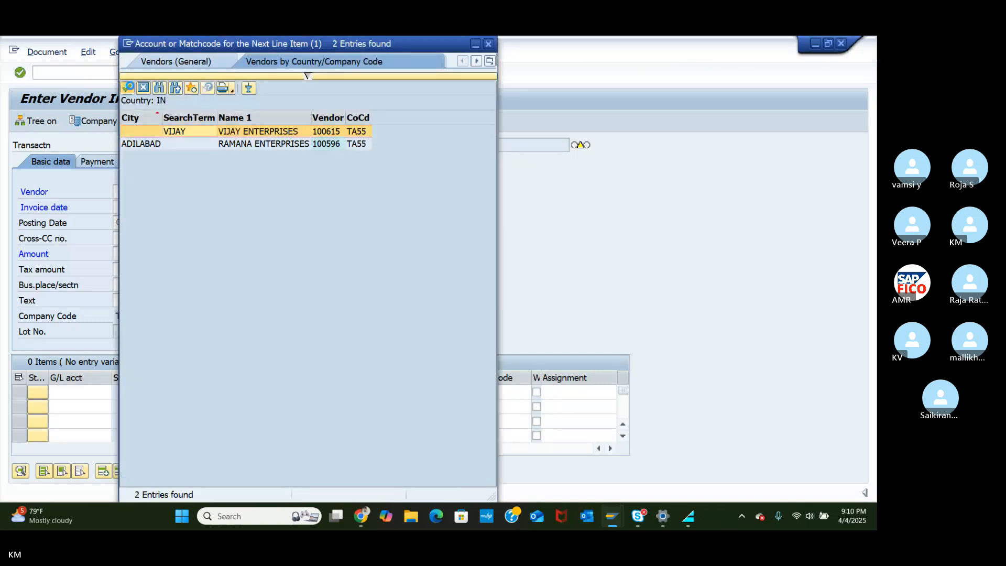
Step: Set the invoice date to 05.04.2025 and the invoice amount to 2000 USD
left_click(152, 209)
left_click(181, 208)
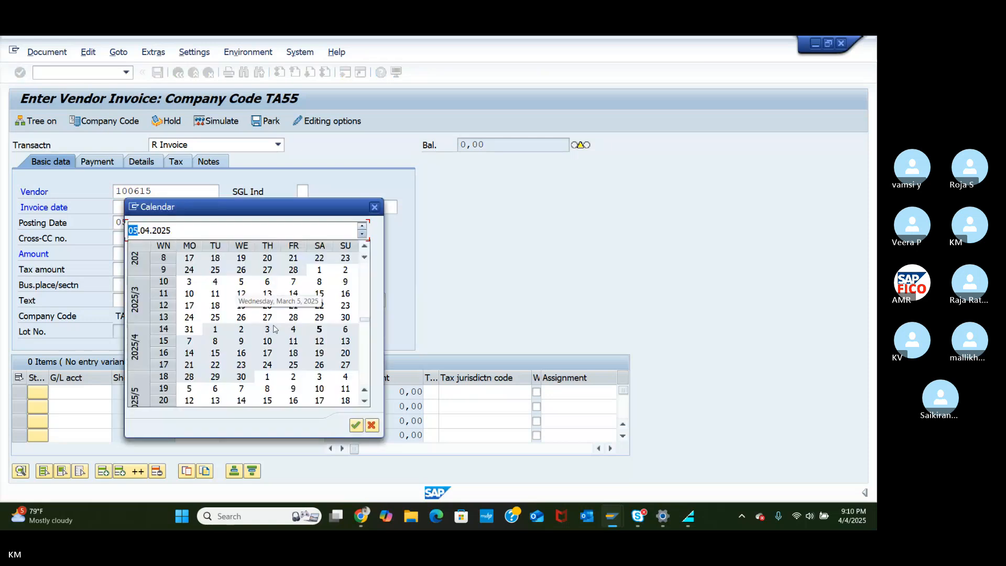
left_click(354, 426)
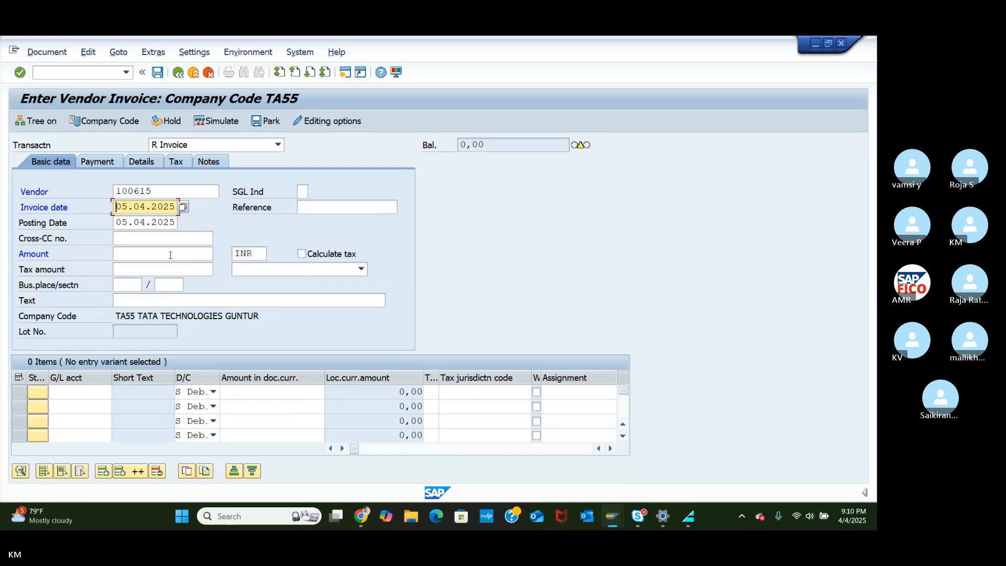
left_click(170, 256)
type("20")
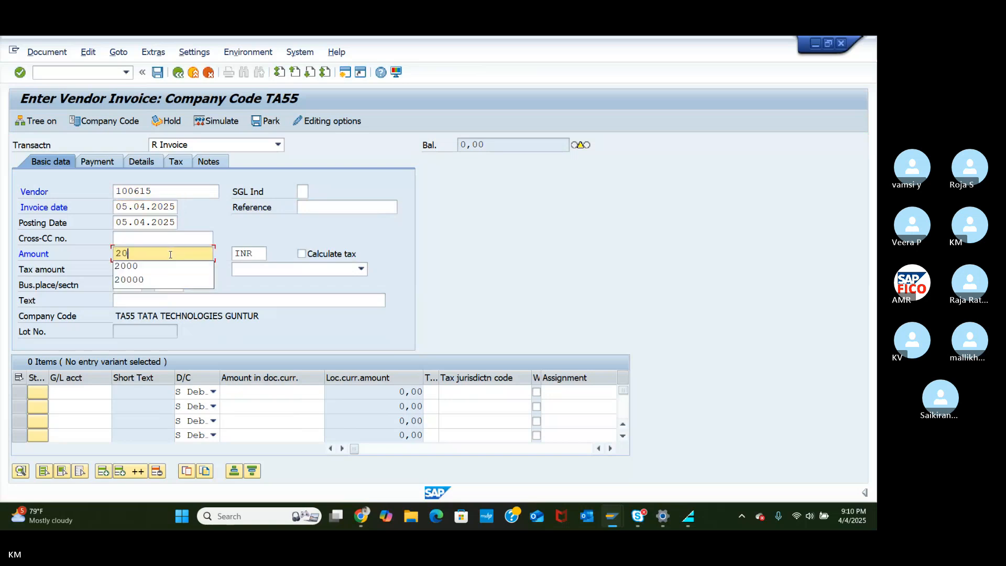
type("00")
key("Tab")
type("USD")
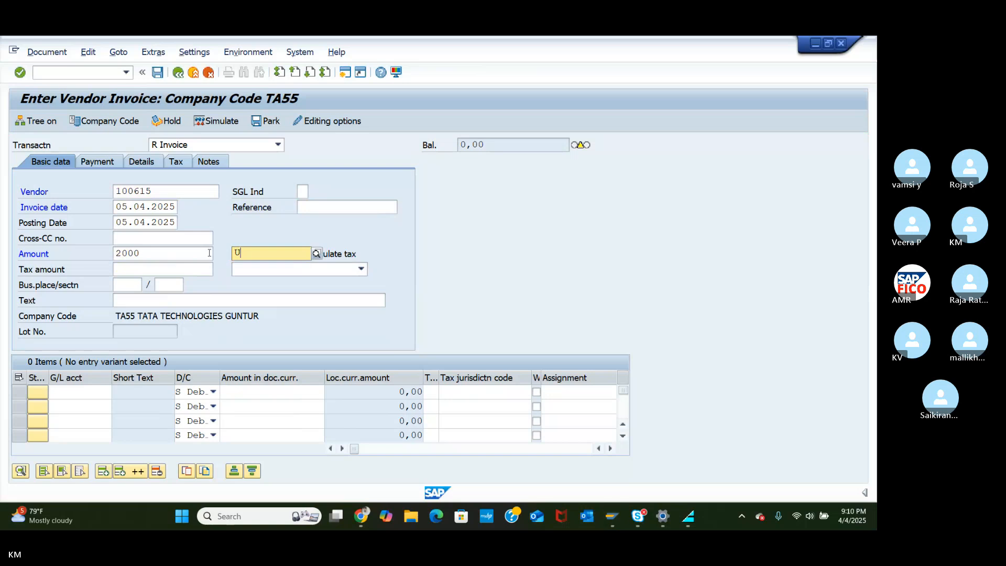
Step: Select RAW MATERIAL ACC from chart of accounts TAOC as the G/L account of the first invoice item
left_click(77, 391)
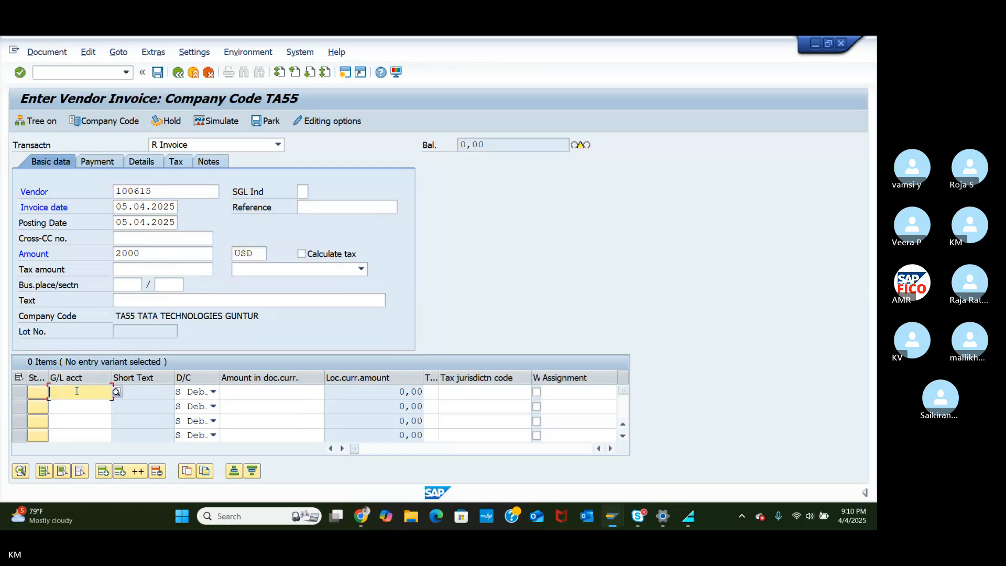
left_click(116, 391)
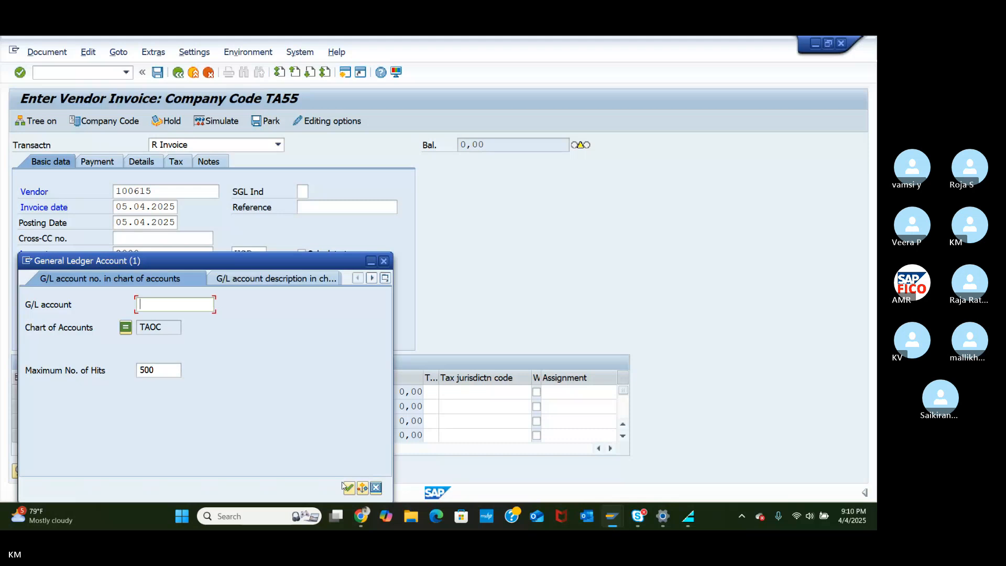
left_click(348, 487)
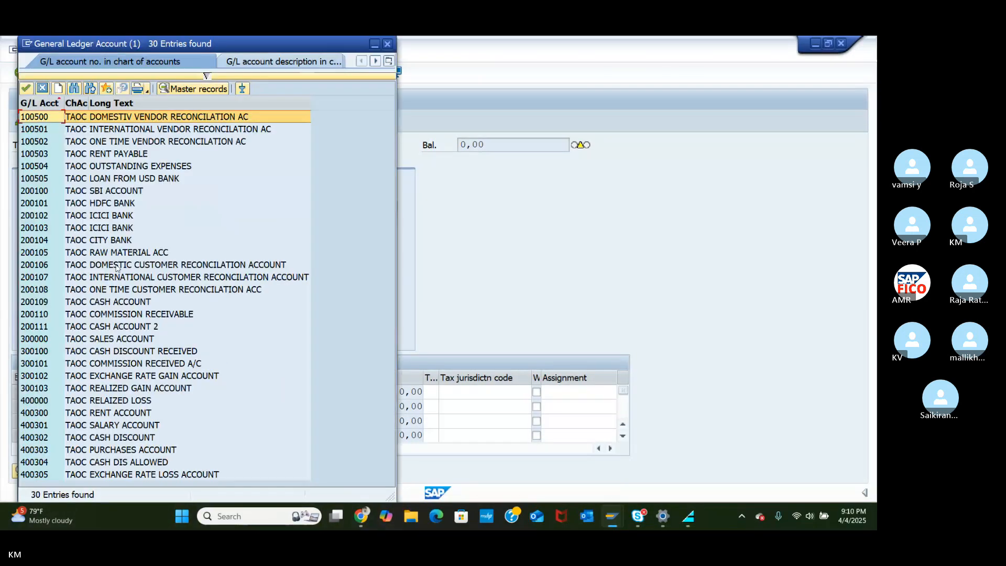
left_click(93, 252)
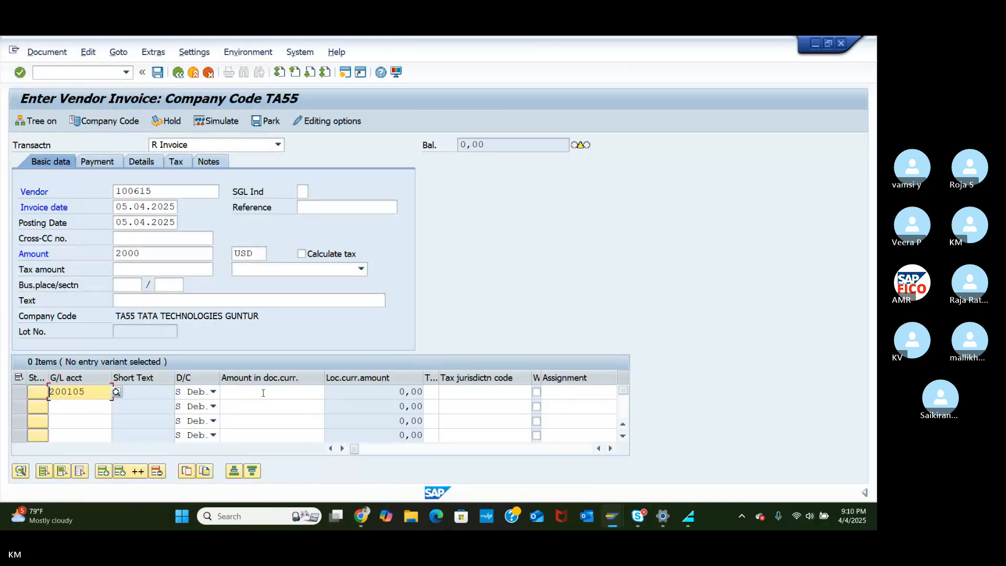
type("2")
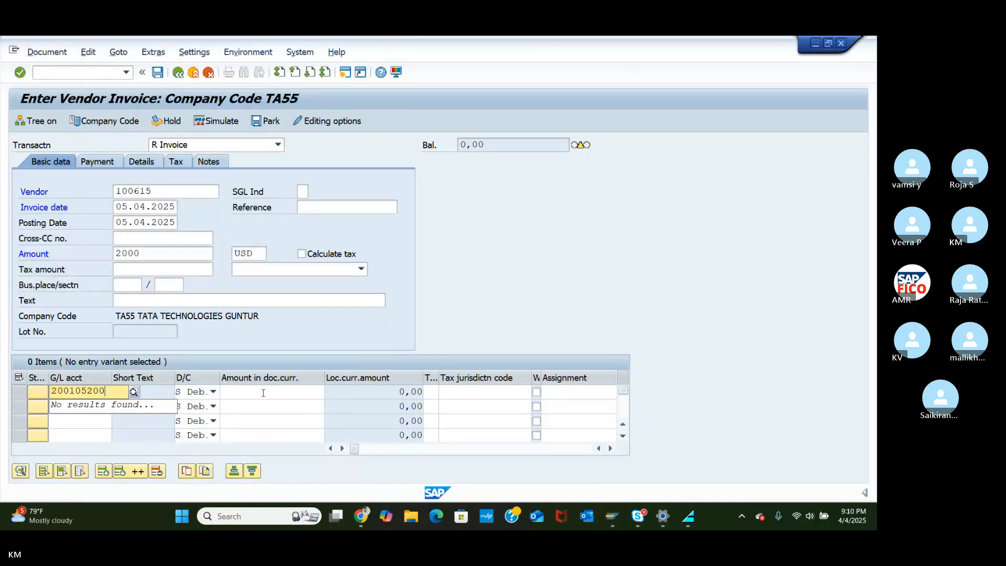
key("BackSpace")
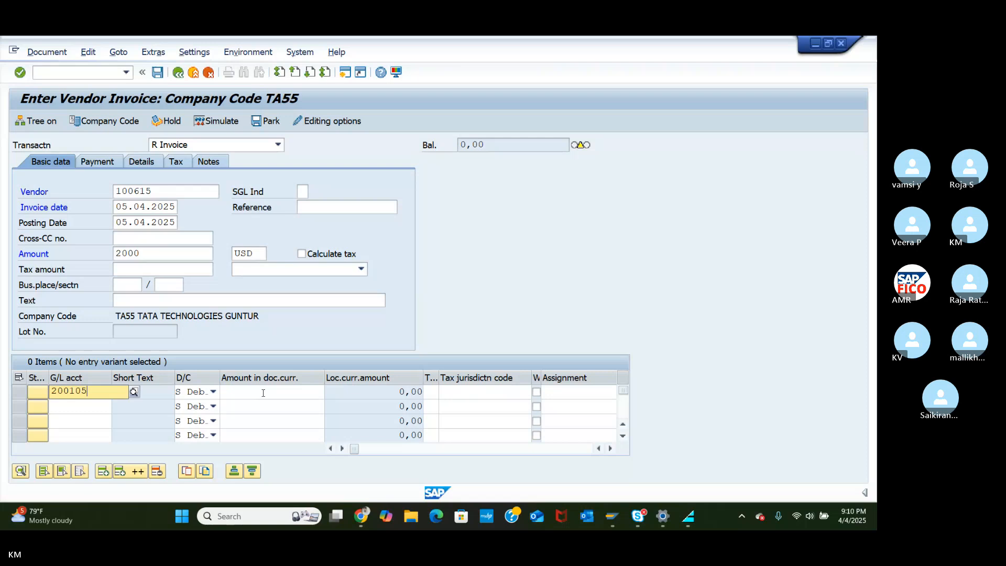
Step: Enter 2000 as the raw material item's document currency amount, then simulate and post the vendor invoice
left_click(263, 393)
type("2")
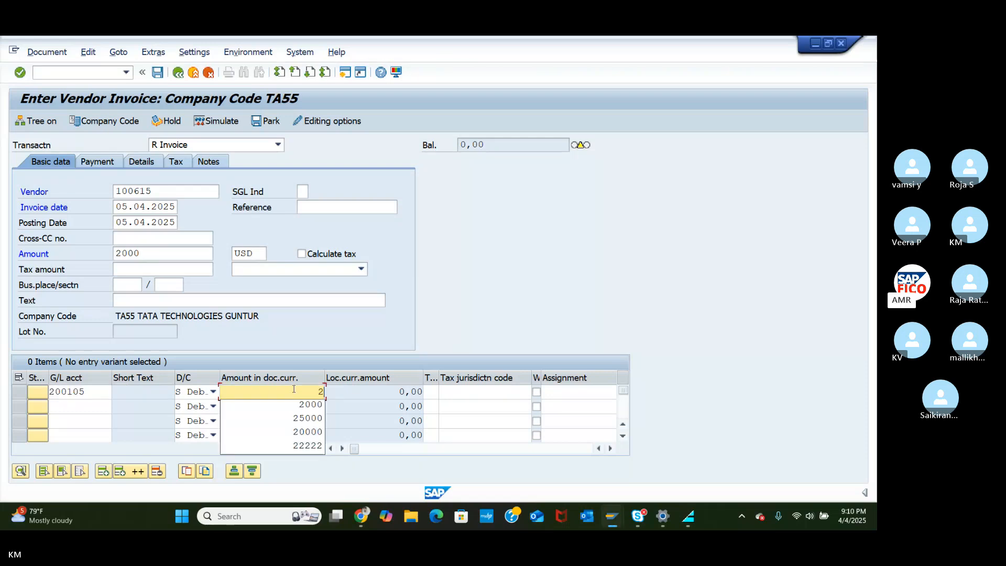
type("000")
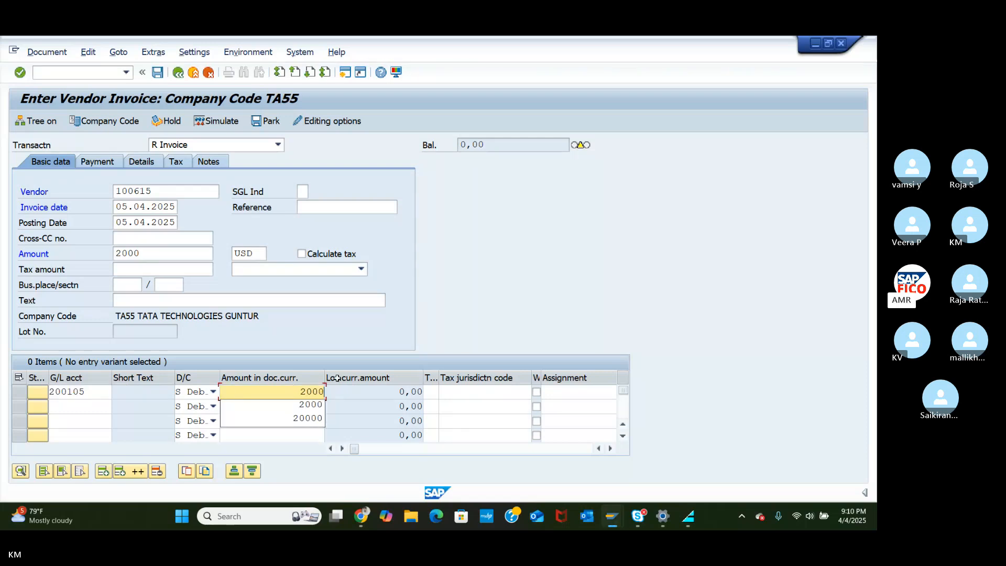
key("Escape")
key("Return")
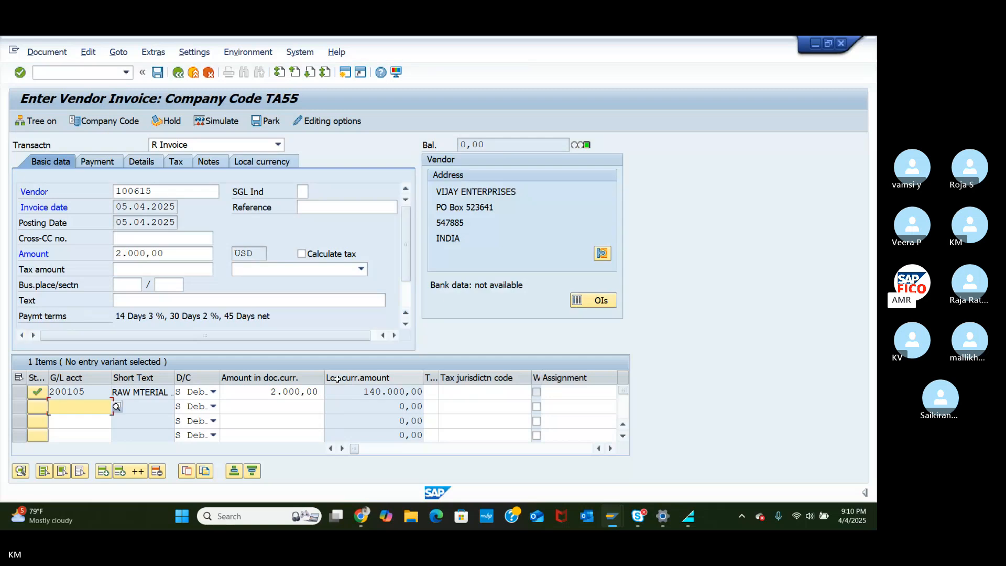
left_click(206, 123)
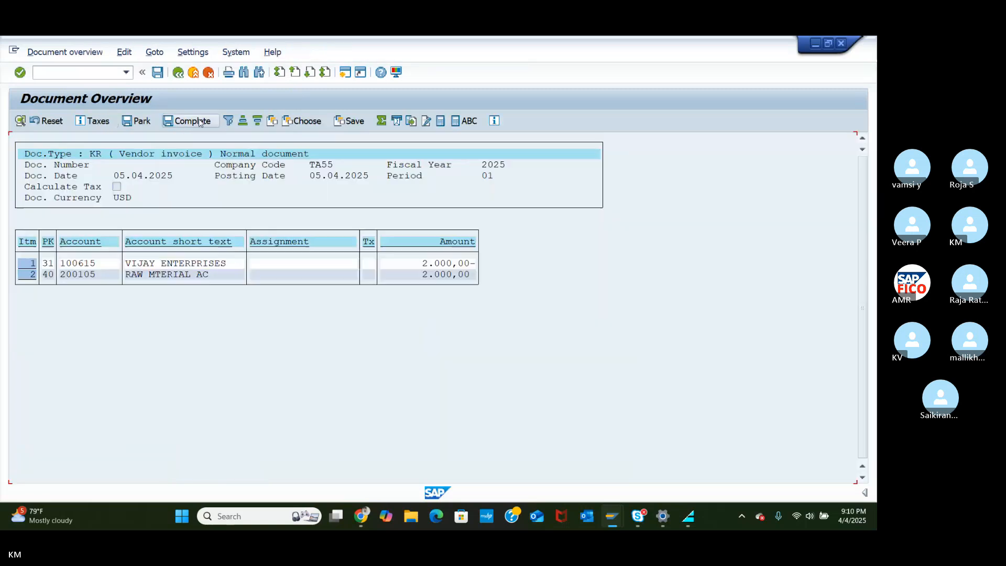
left_click(157, 74)
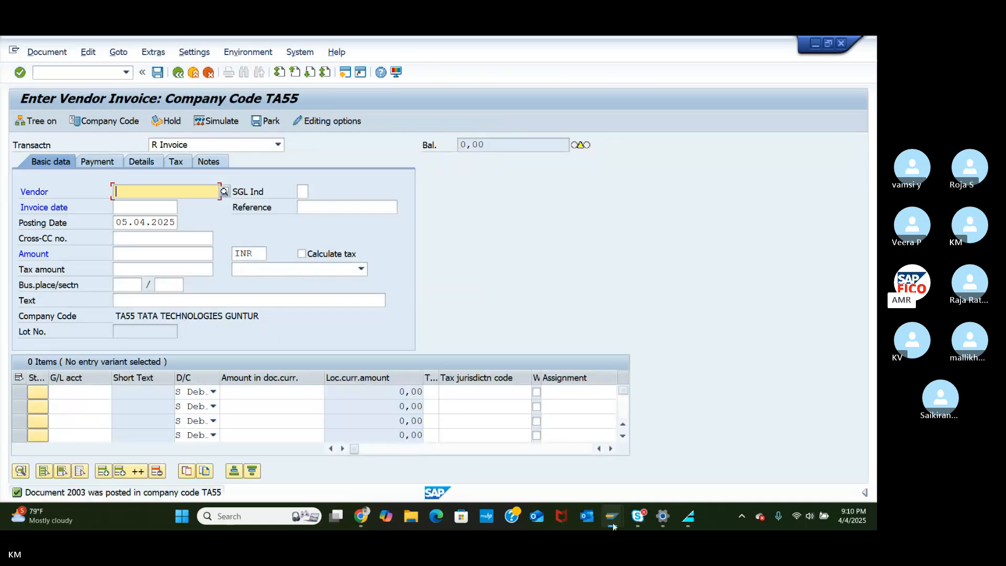
Step: In the Post Outgoing Payments session, set the document date to 05.04.2025 and the currency to USD with an exchange rate of 68
mouse_move(613, 526)
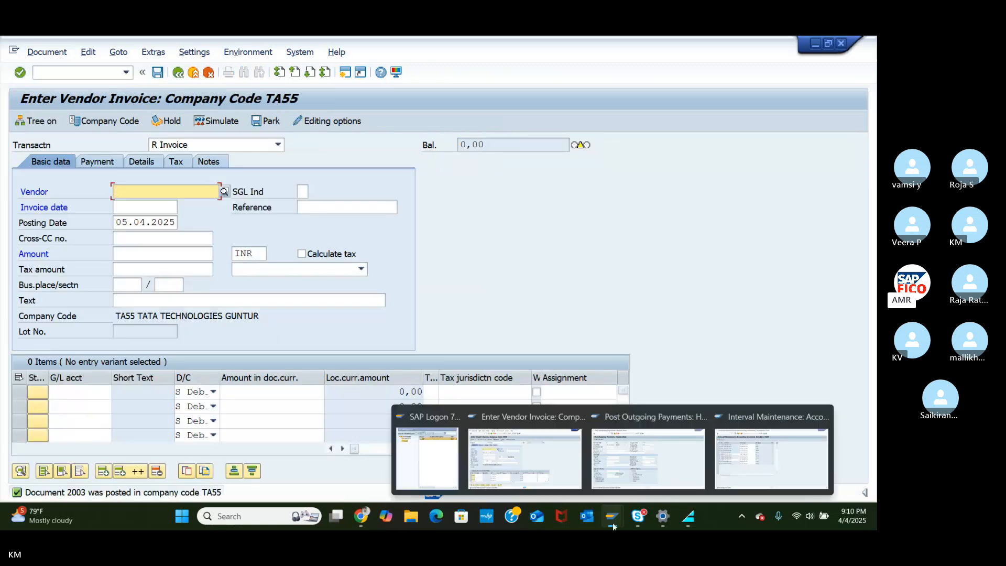
left_click(638, 473)
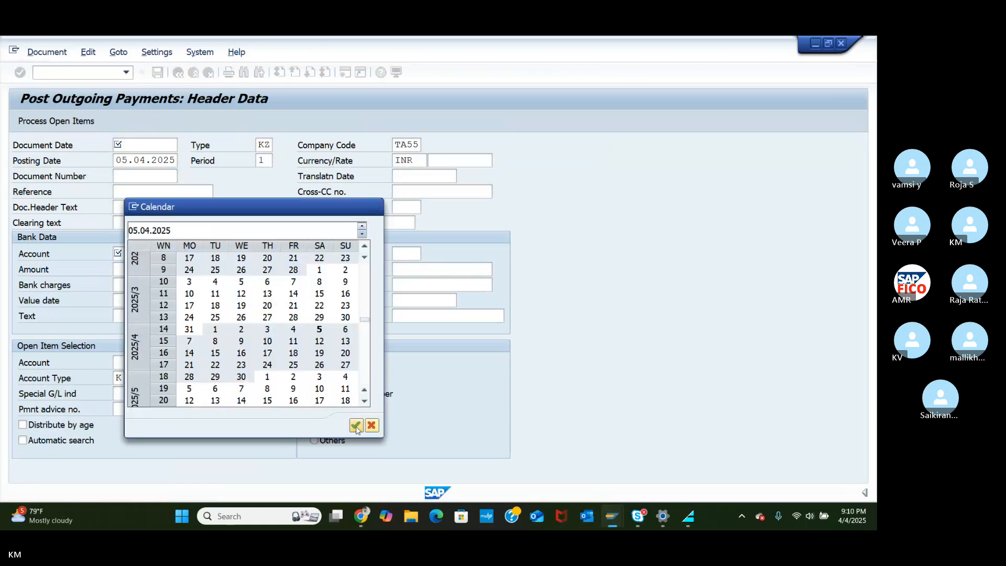
left_click(355, 425)
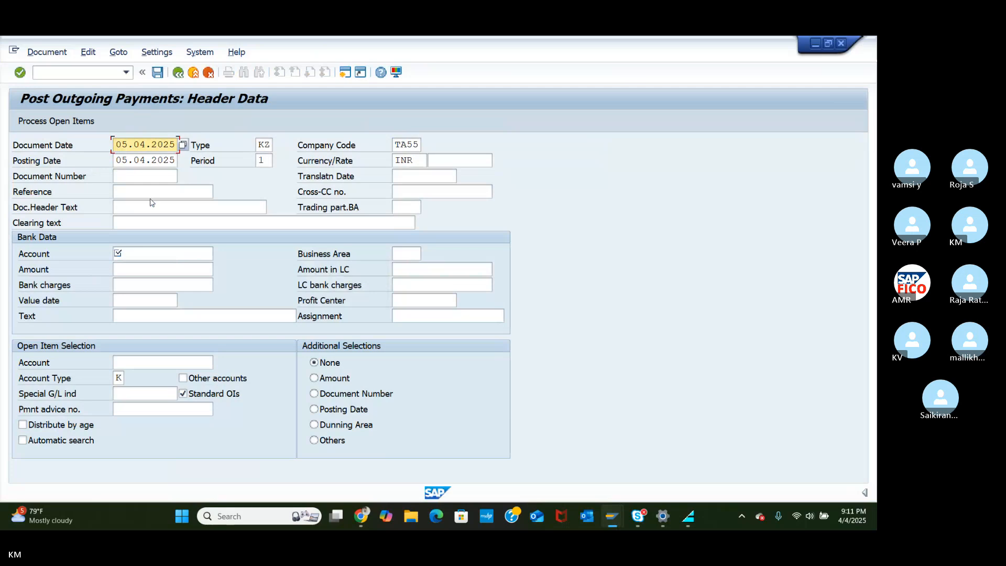
double_click(413, 159)
type("U")
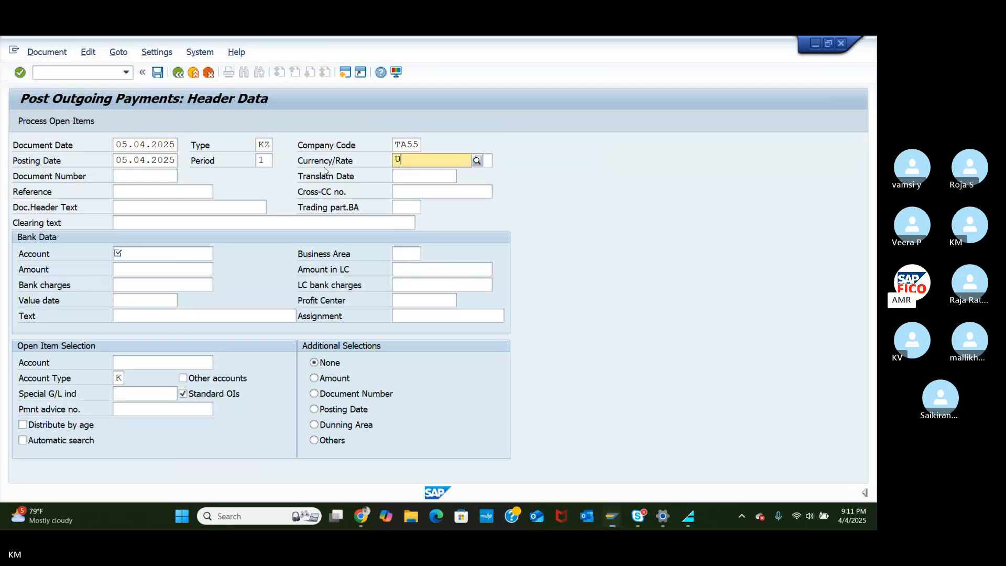
type("SD")
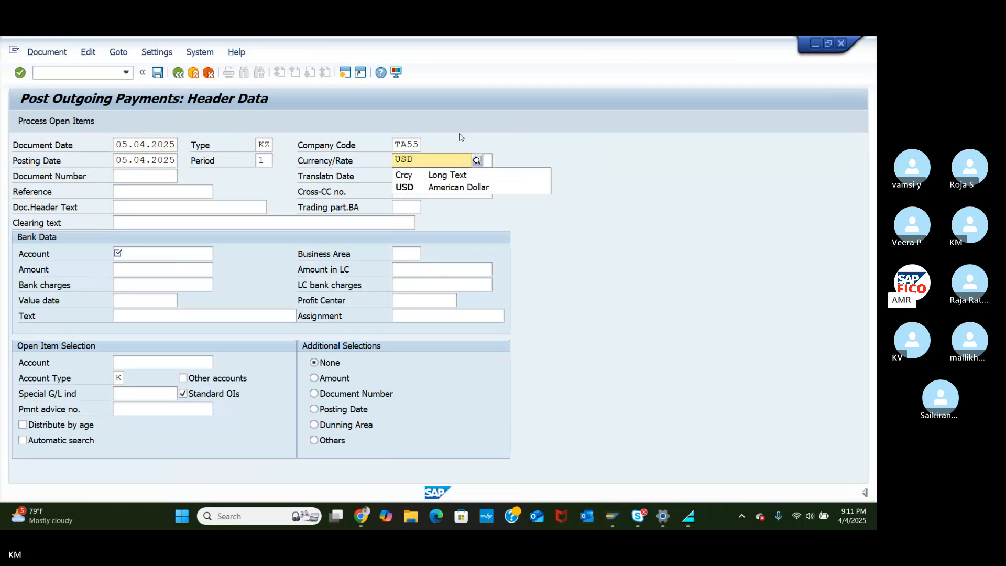
left_click(463, 188)
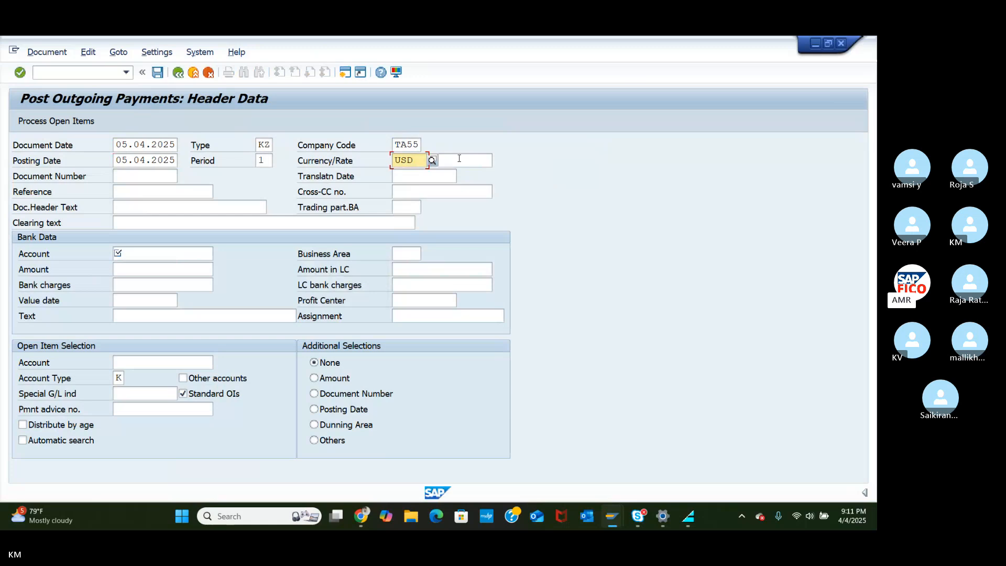
left_click(459, 158)
type("68")
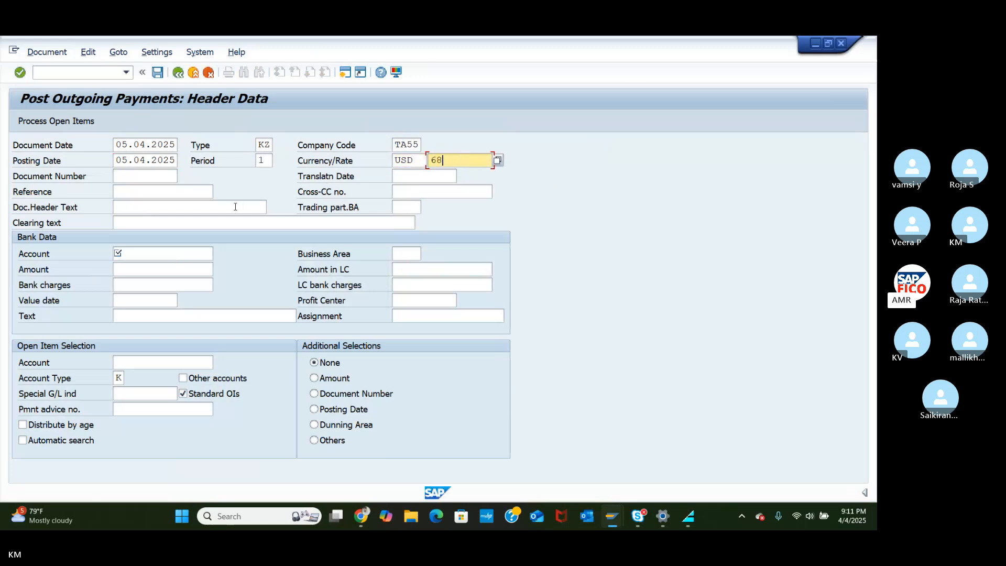
Step: Select CASH ACCOUNT as the bank data account and set the payment amount to 2000
left_click(158, 260)
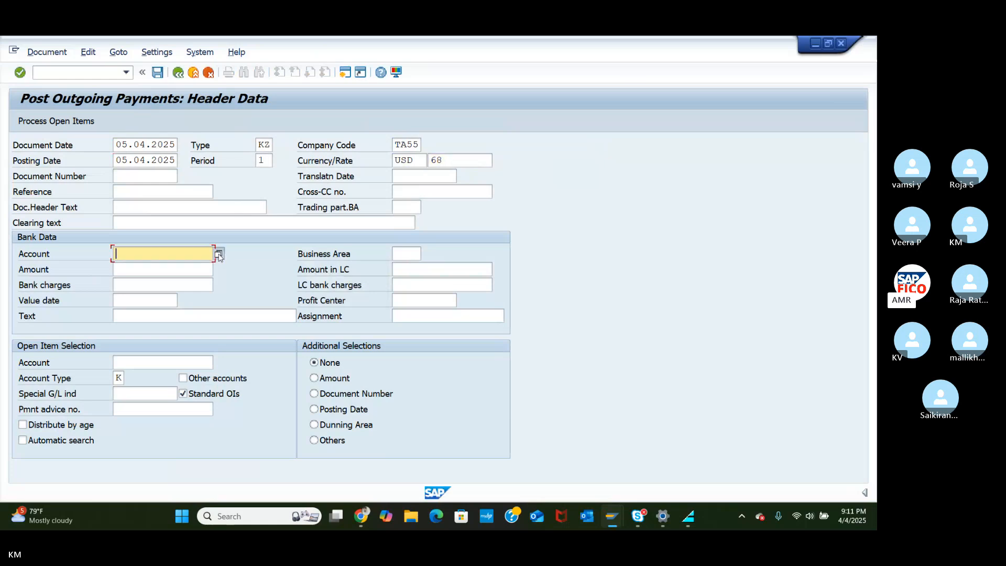
left_click(219, 255)
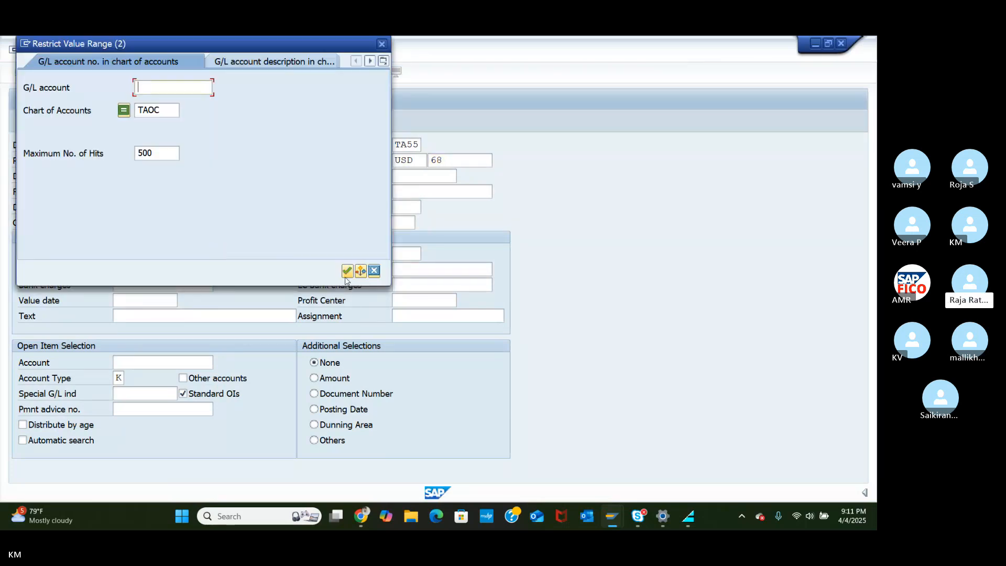
left_click(347, 271)
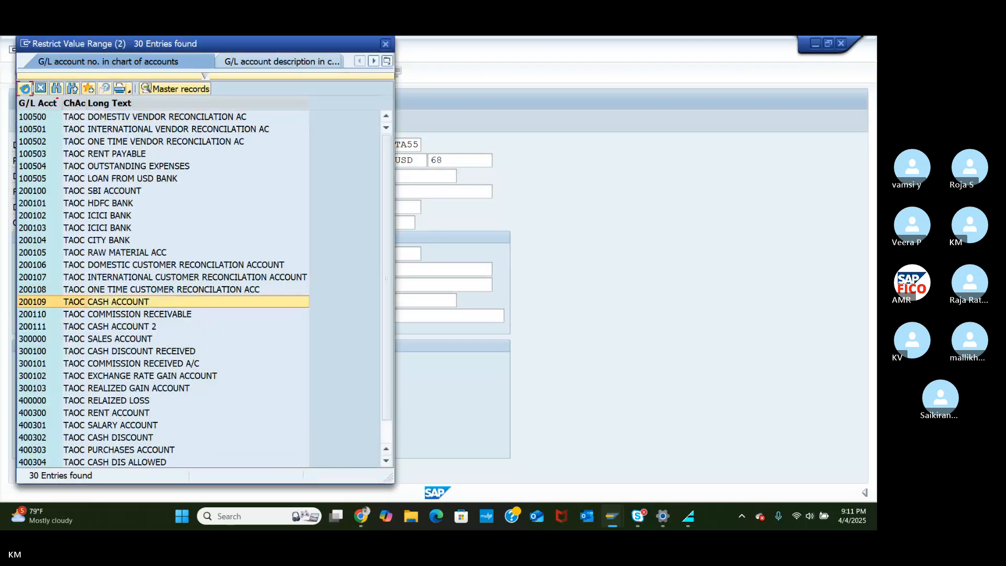
left_click(24, 88)
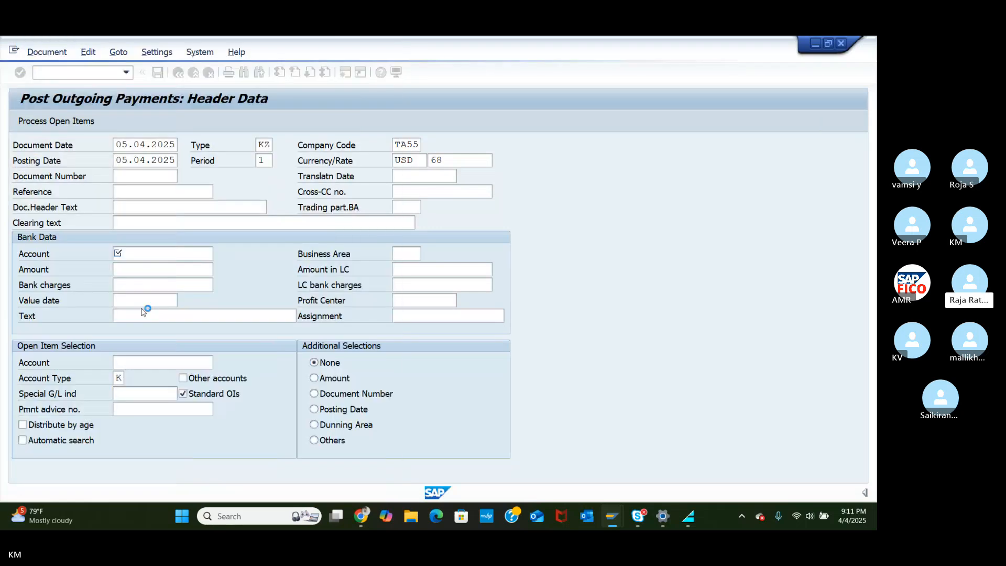
left_click(150, 272)
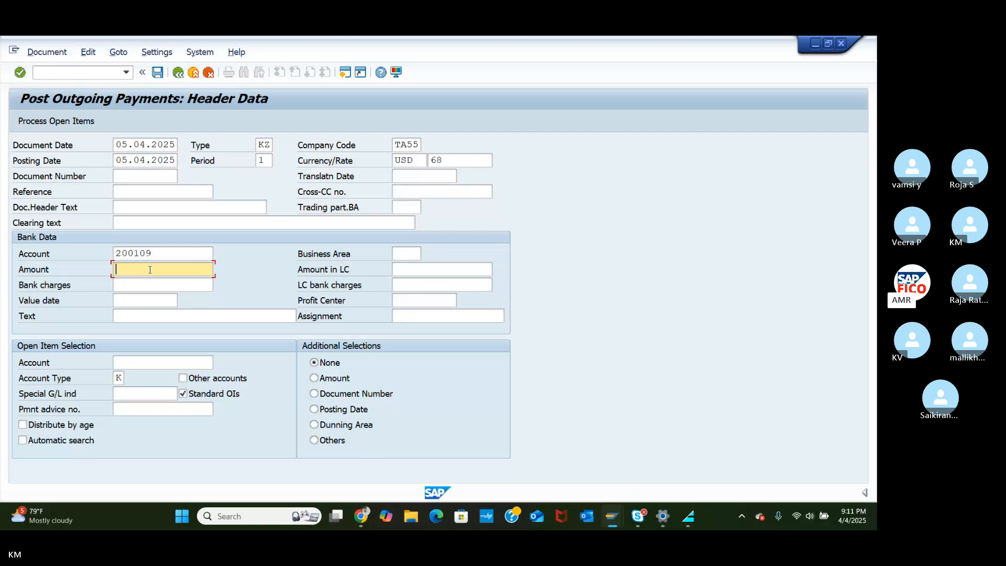
type("200")
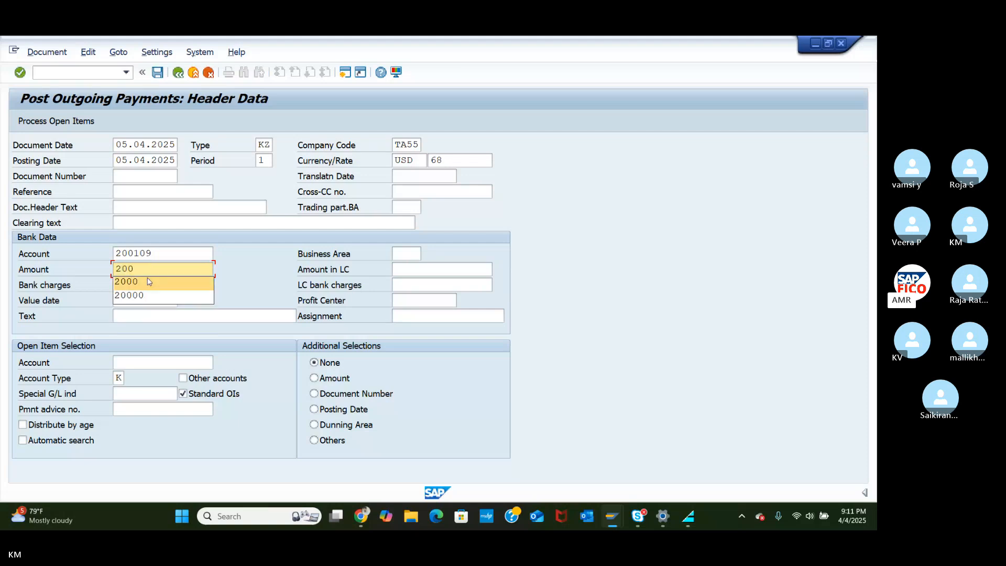
left_click(149, 281)
Step: Select vendor VIJAY ENTERPRISES of company code TA55 as the open item selection account and load its open items for processing
left_click(149, 363)
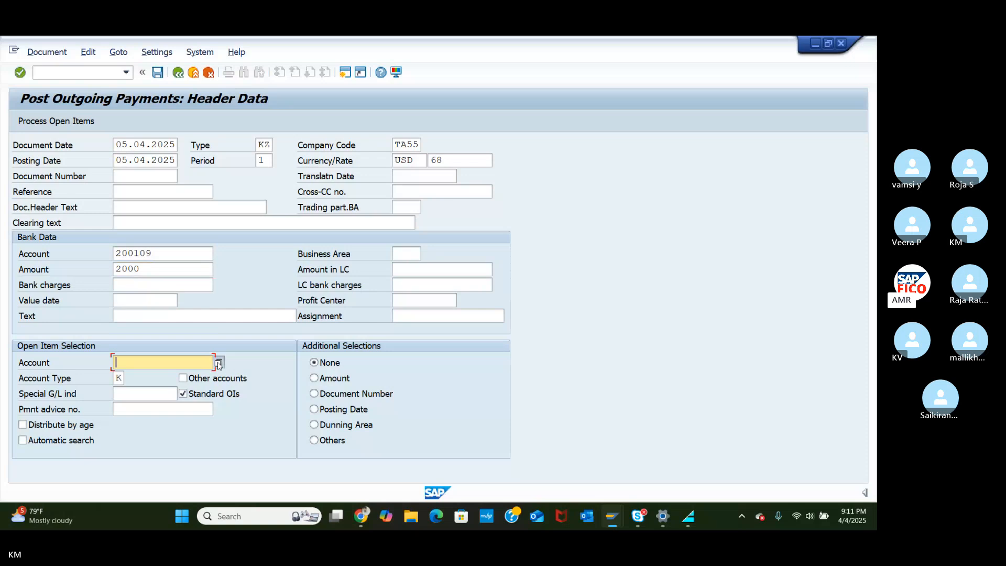
left_click(218, 363)
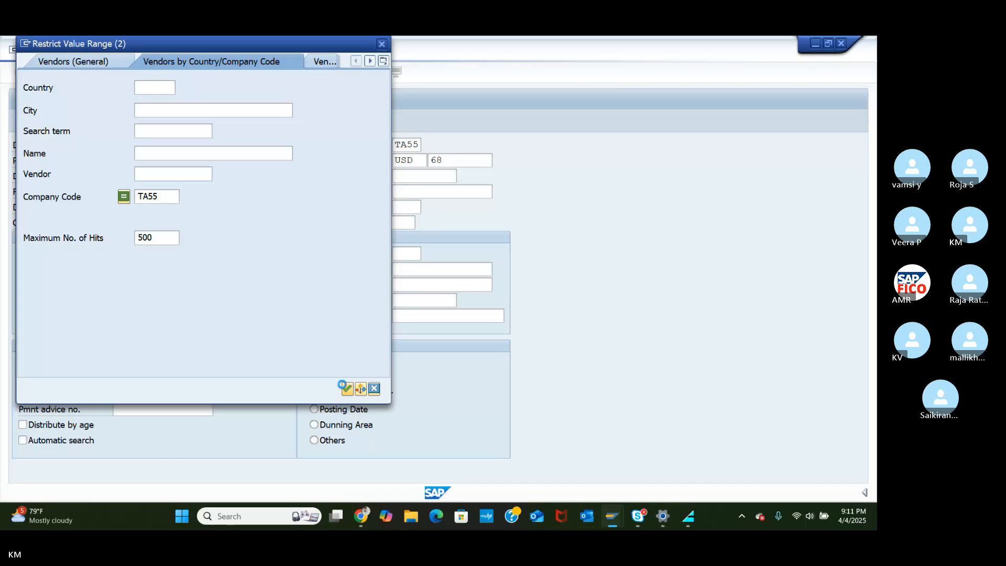
left_click(343, 387)
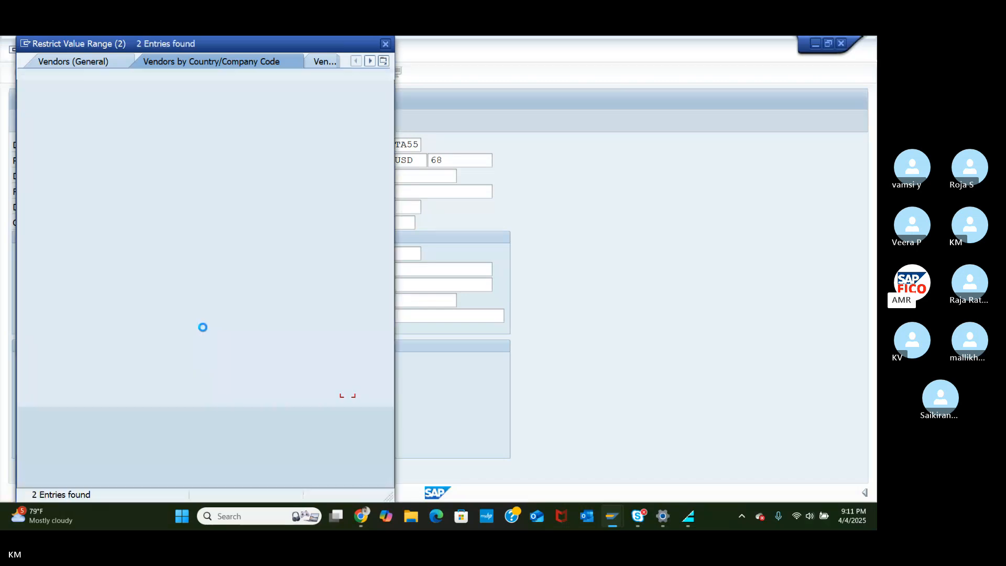
left_click(63, 131)
left_click(29, 90)
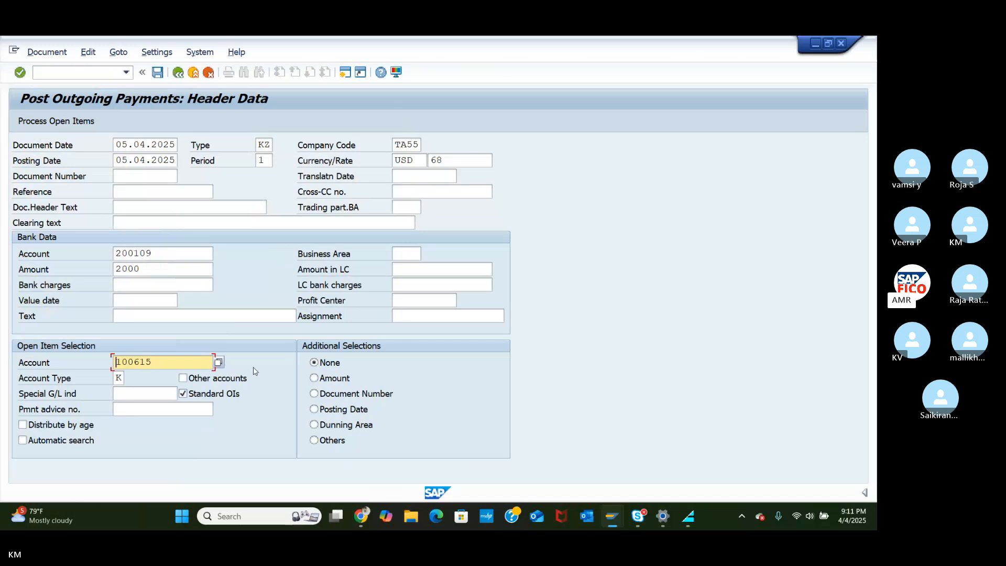
key("Return")
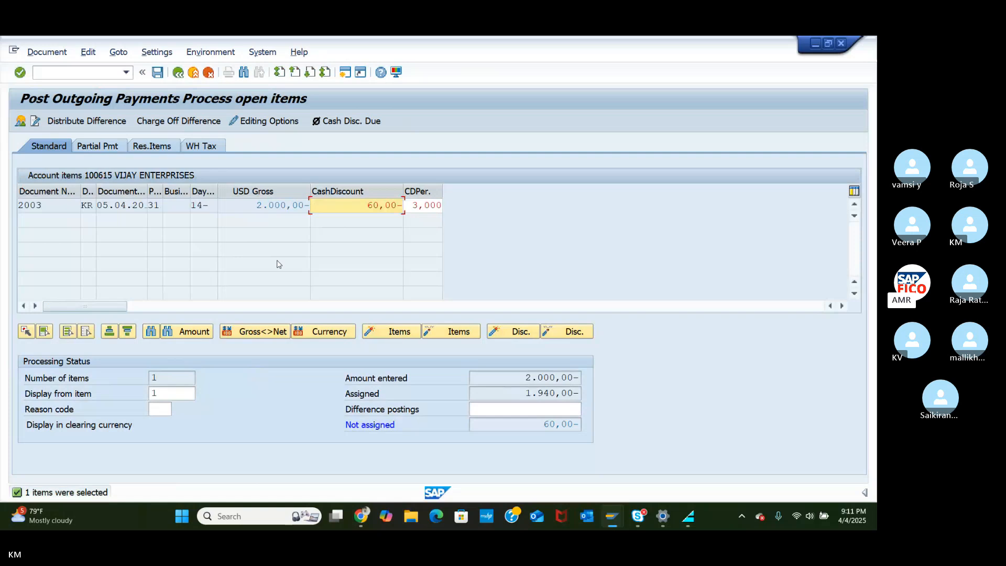
Step: Remove the cash discount from the vendor's 2,000 USD open item and simulate the outgoing payment
double_click(368, 205)
key("Delete")
key("Return")
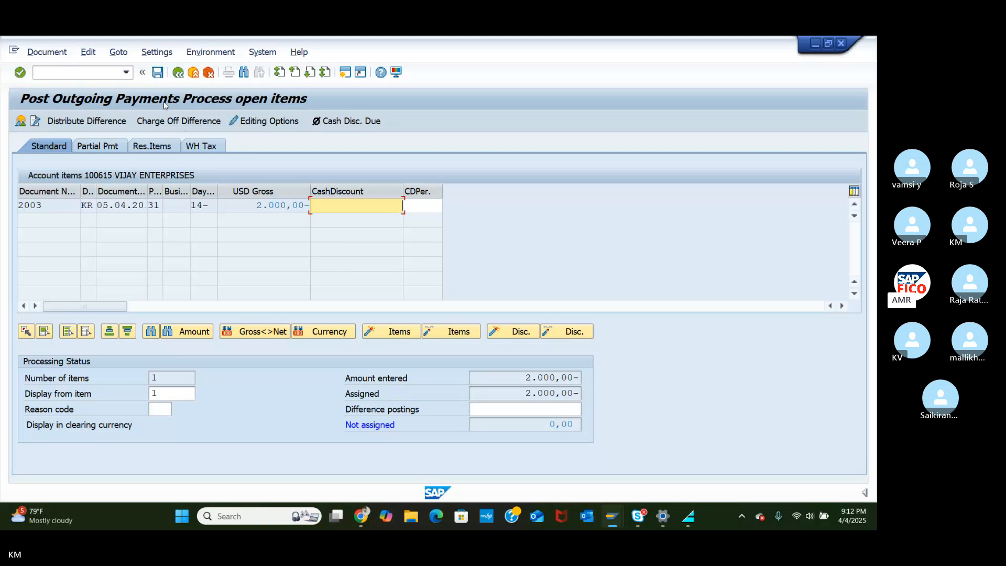
left_click(47, 52)
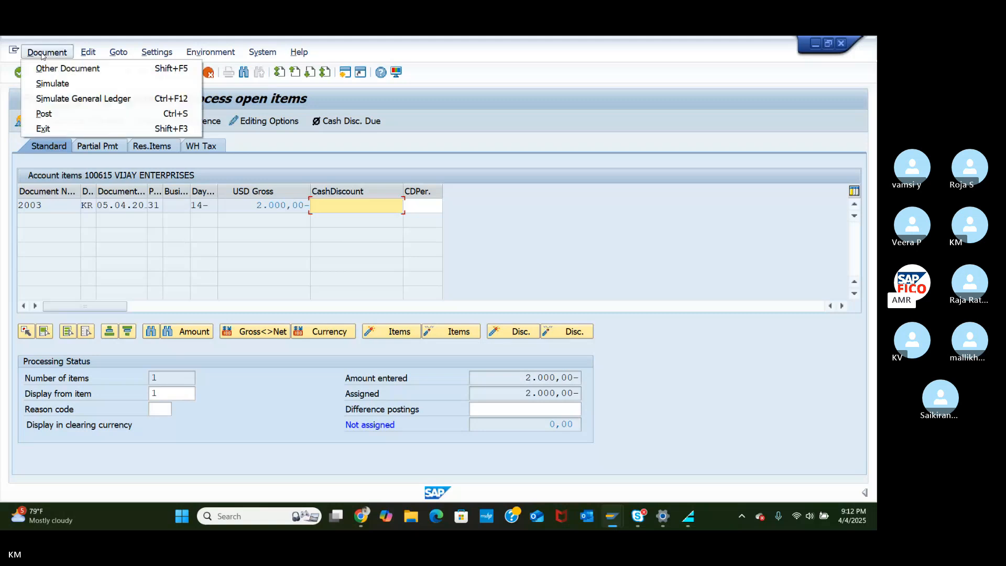
left_click(58, 81)
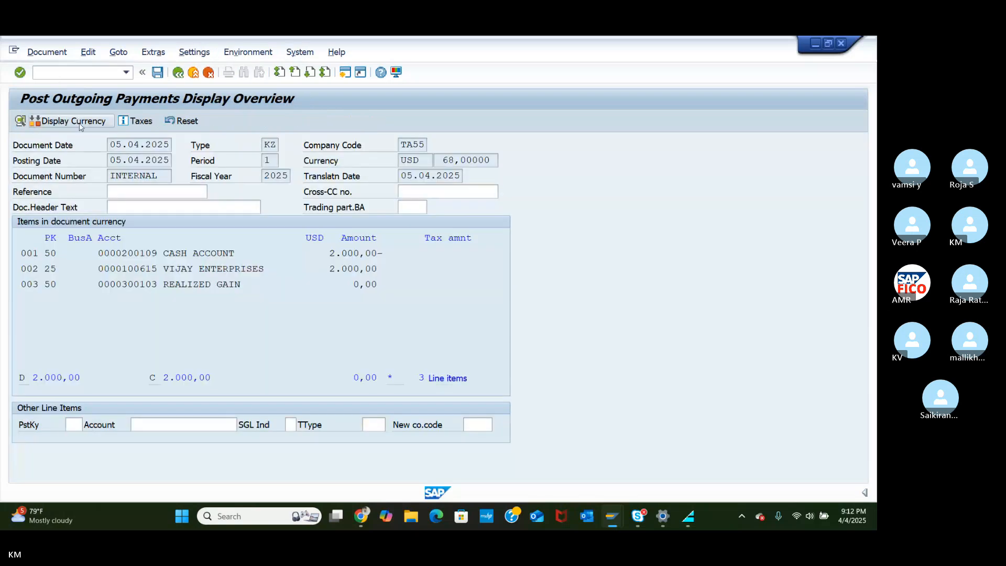
Step: Display the simulated payment in local currency, check the REALIZED GAIN amount, and post the document
left_click(77, 121)
left_click(210, 292)
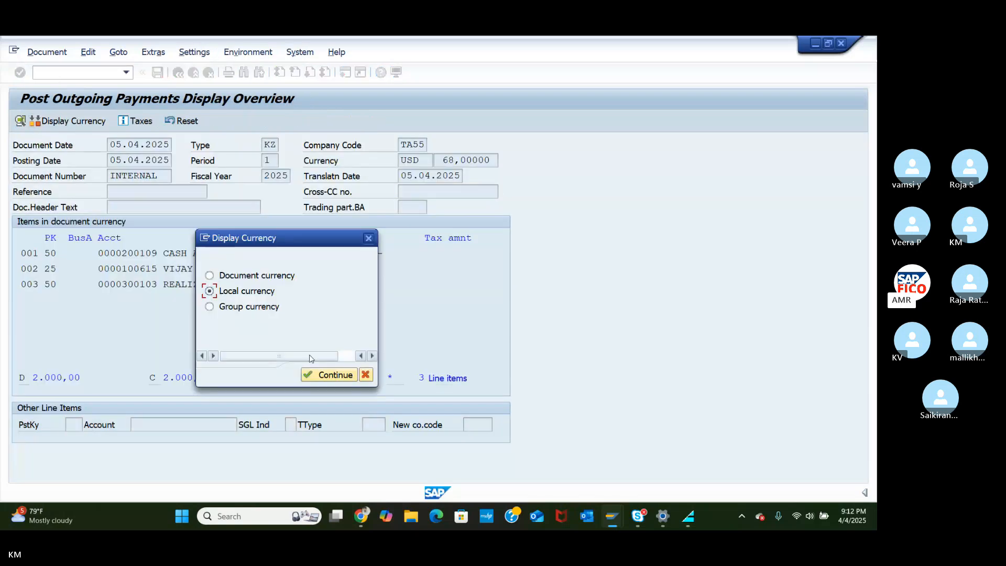
left_click(327, 375)
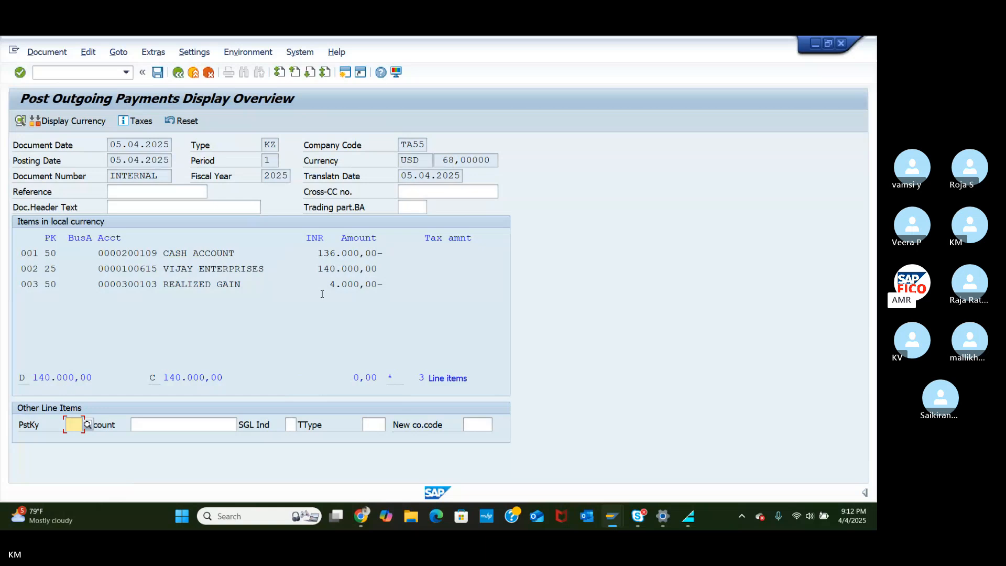
left_click_drag(322, 294, 382, 285)
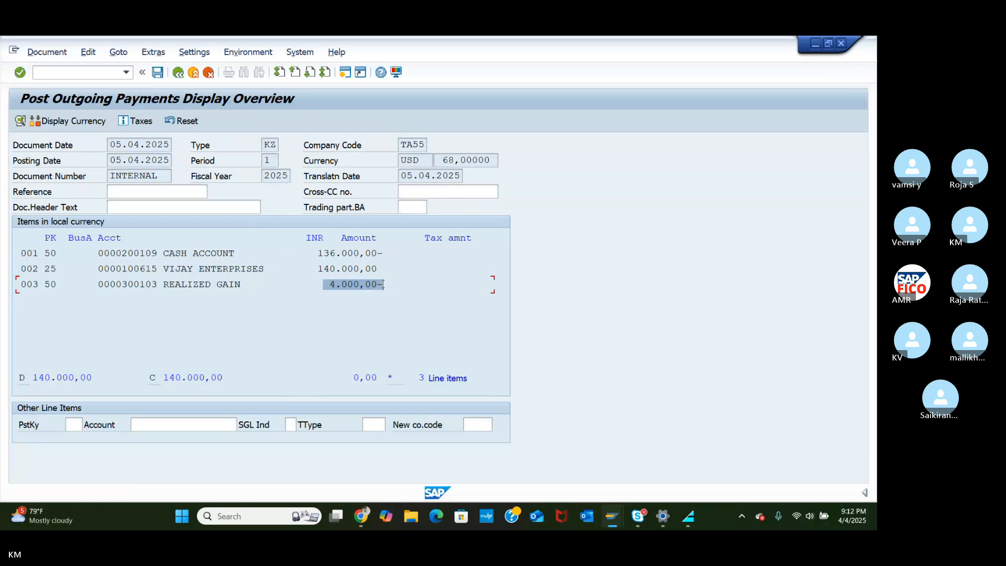
left_click(157, 76)
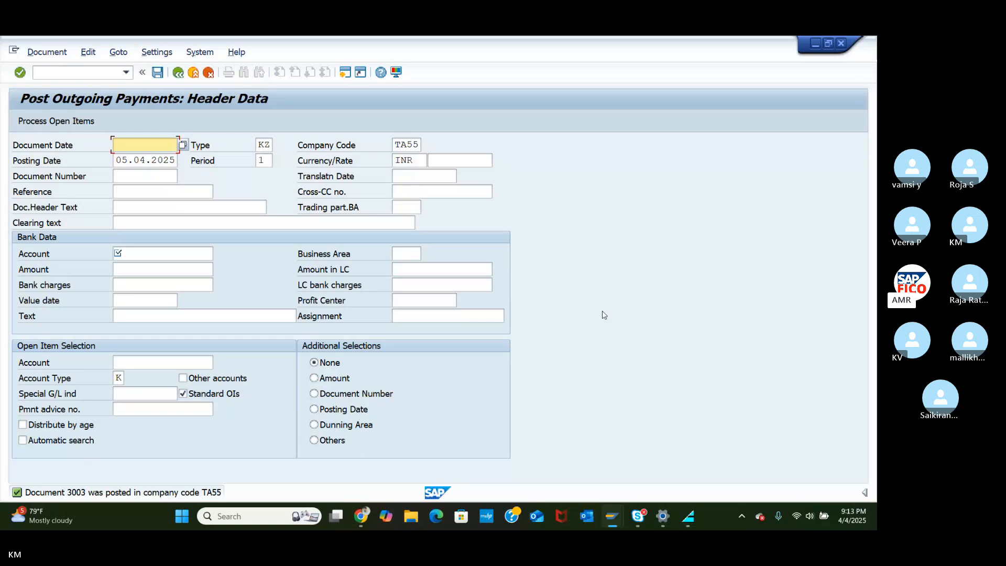
Step: Switch to the Skype meeting in Chrome and mute the microphone
left_click(361, 516)
left_click(323, 456)
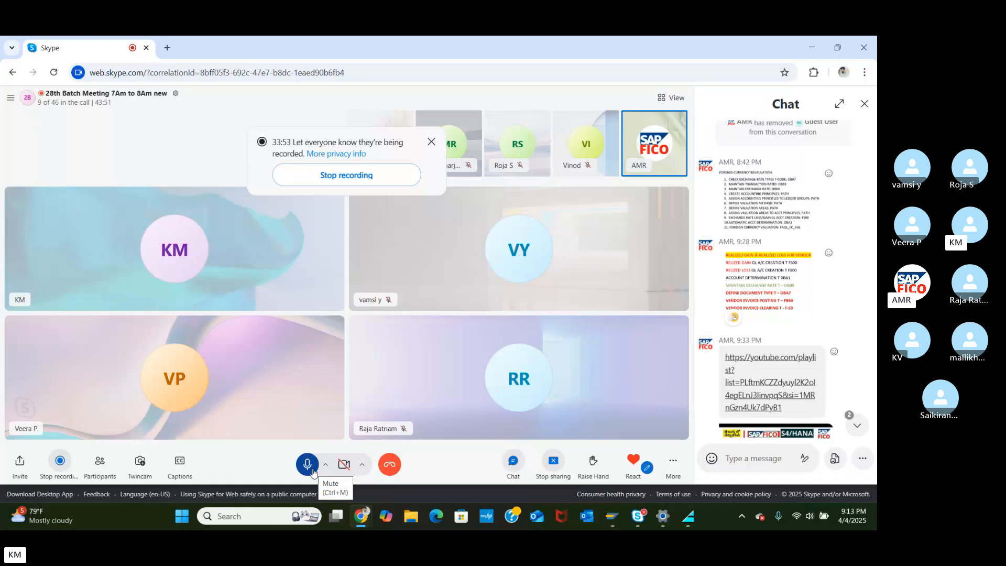
left_click(312, 471)
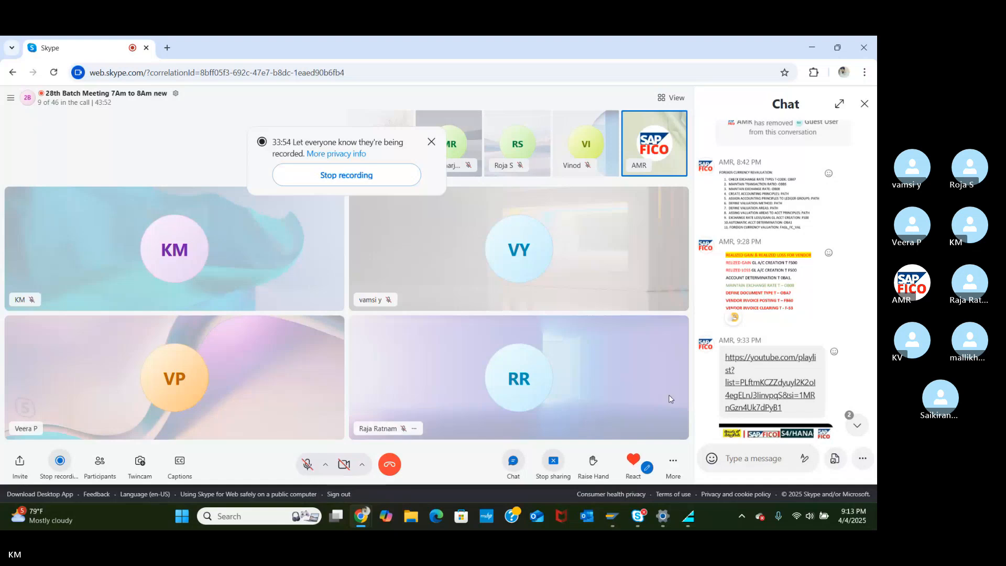
Step: Find the newest shared image in the Skype meeting chat and open the note on account currency full size
left_click(857, 426)
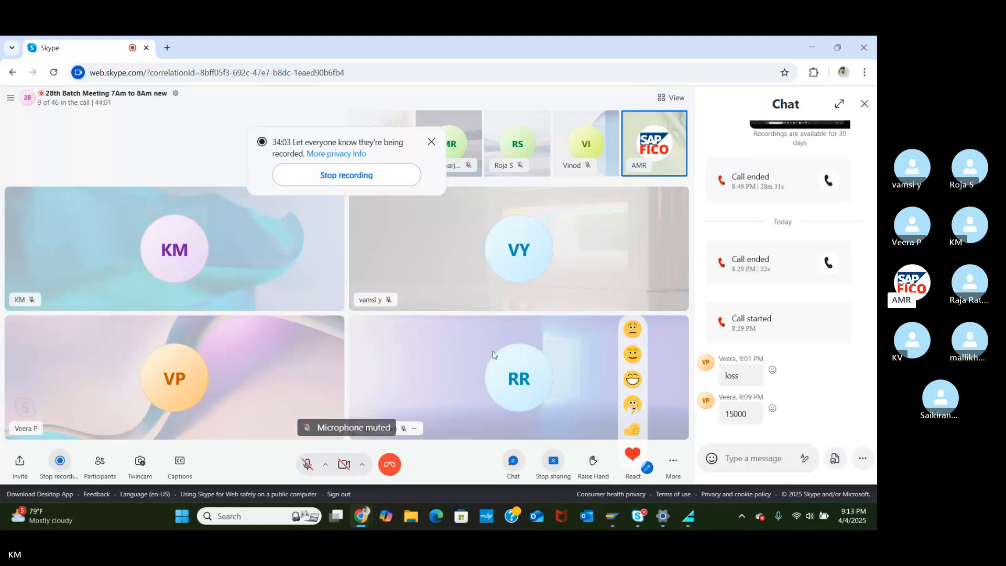
scroll(793, 338, "up", 5)
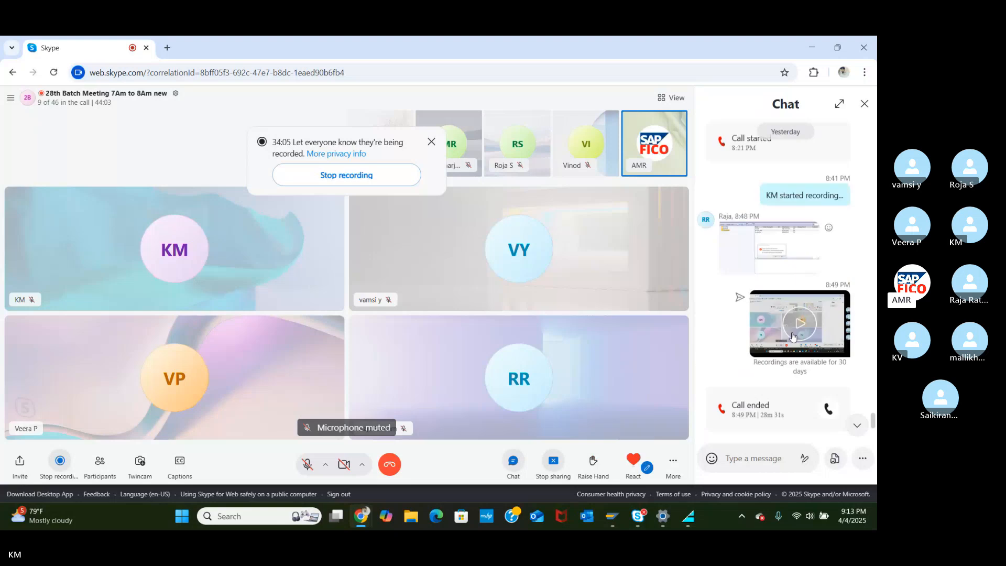
scroll(793, 338, "up", 2)
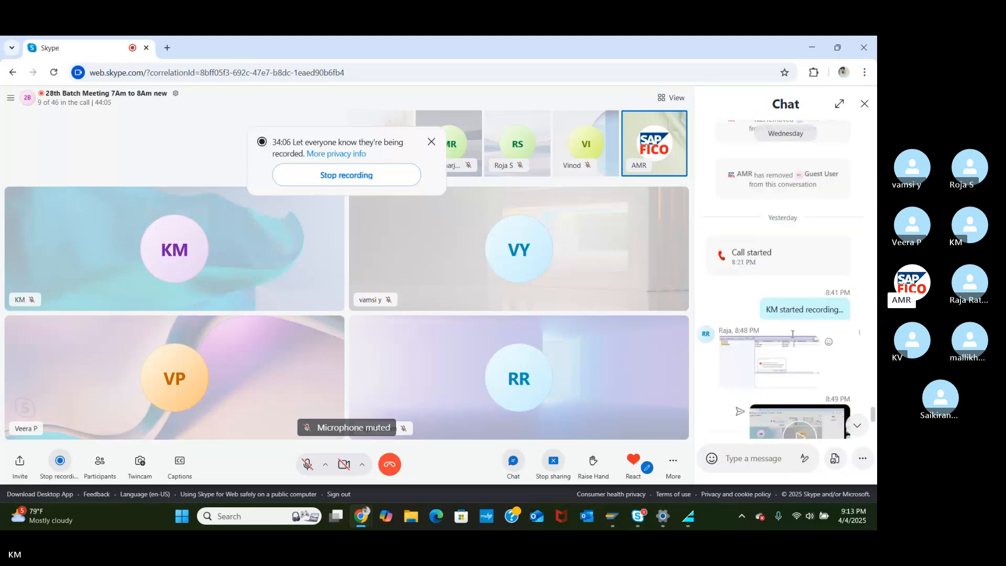
scroll(792, 334, "down", 8)
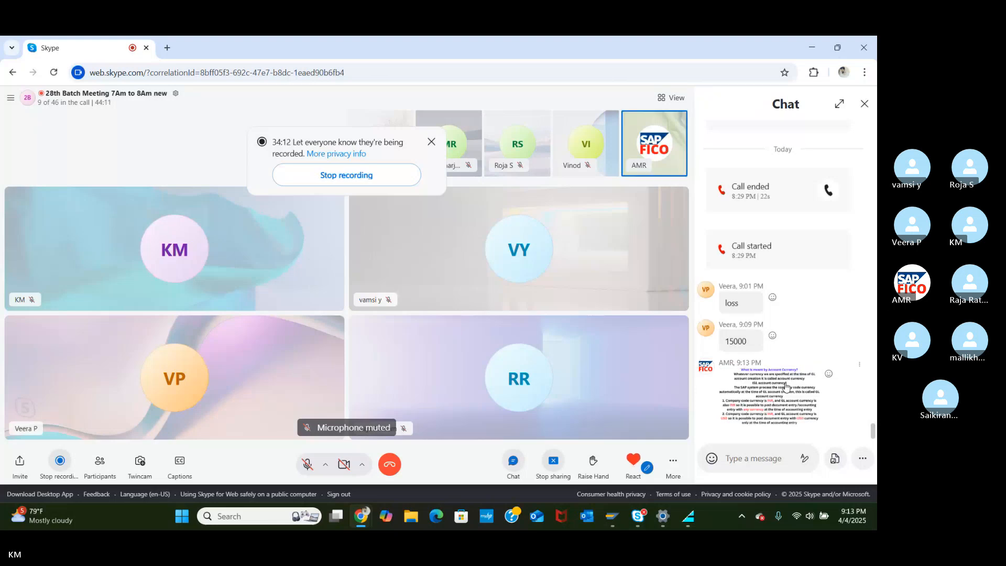
left_click(785, 387)
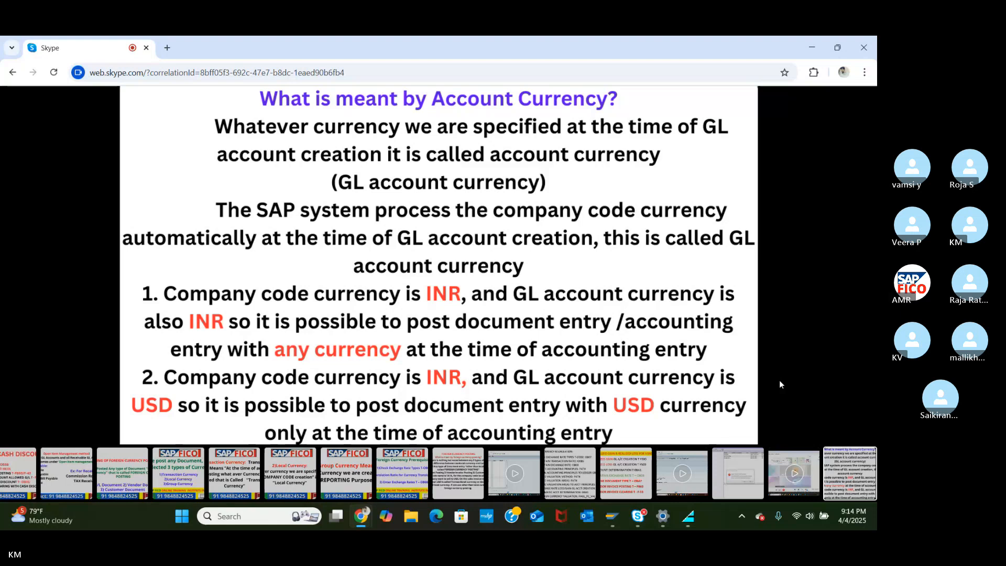
Step: Switch back to the SAP vendor invoice session and go to transaction FS00 for central G/L account maintenance
left_click(615, 514)
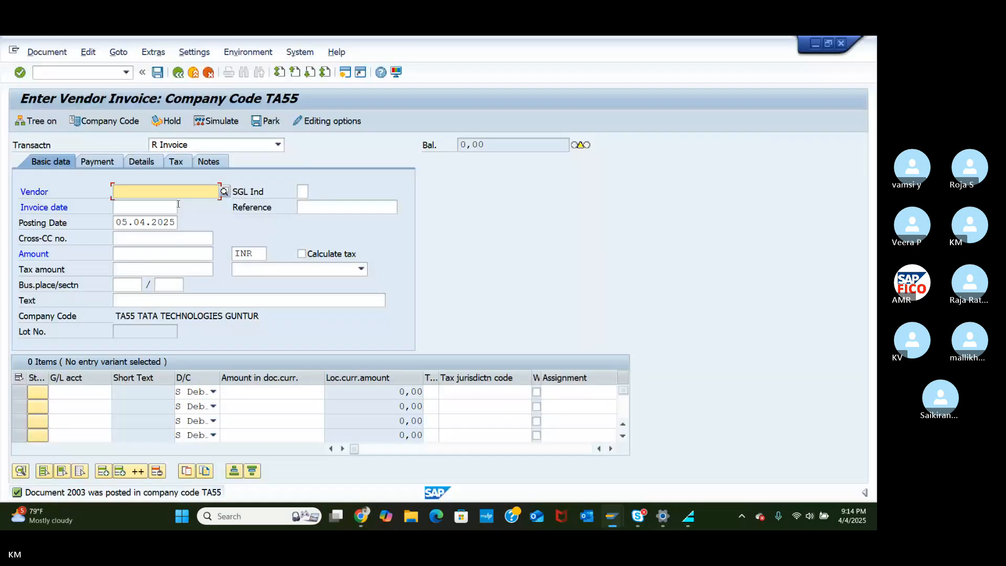
left_click(54, 72)
type("/NFB60")
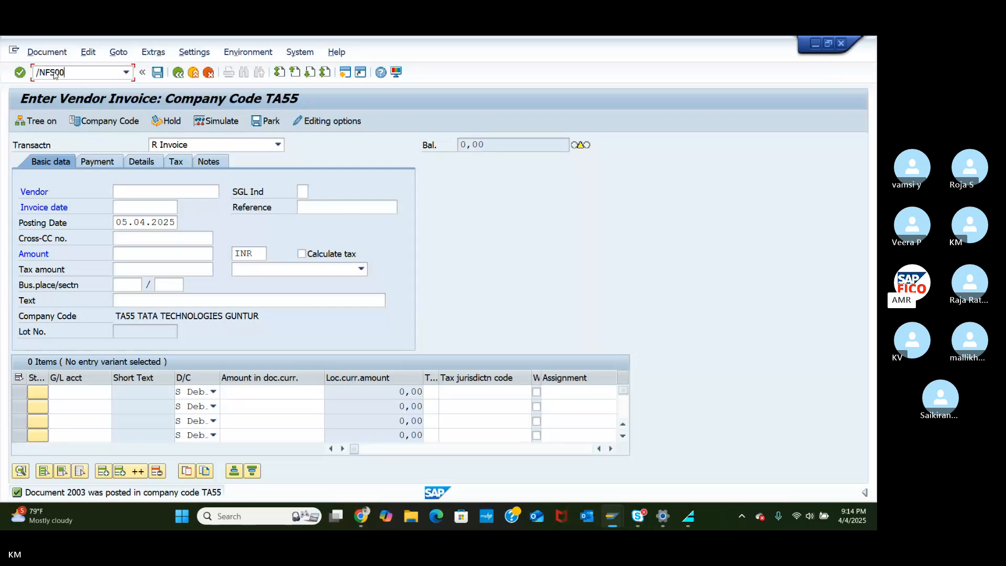
key("Return")
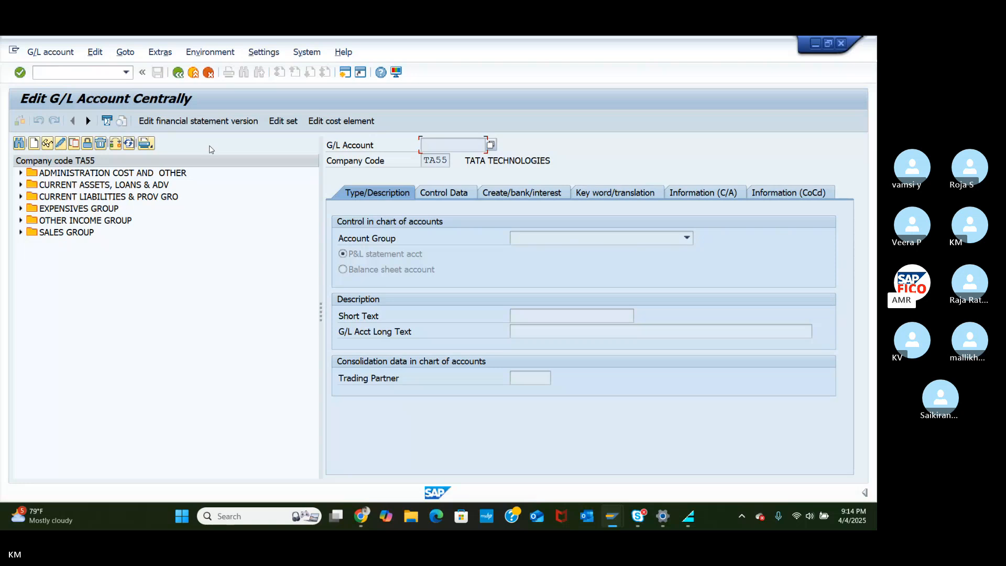
Step: Display the control data of INTR VENDOR RECON under CURRENT LIABILITIES & PROV GRO and return to the account currency note in Skype
left_click(21, 195)
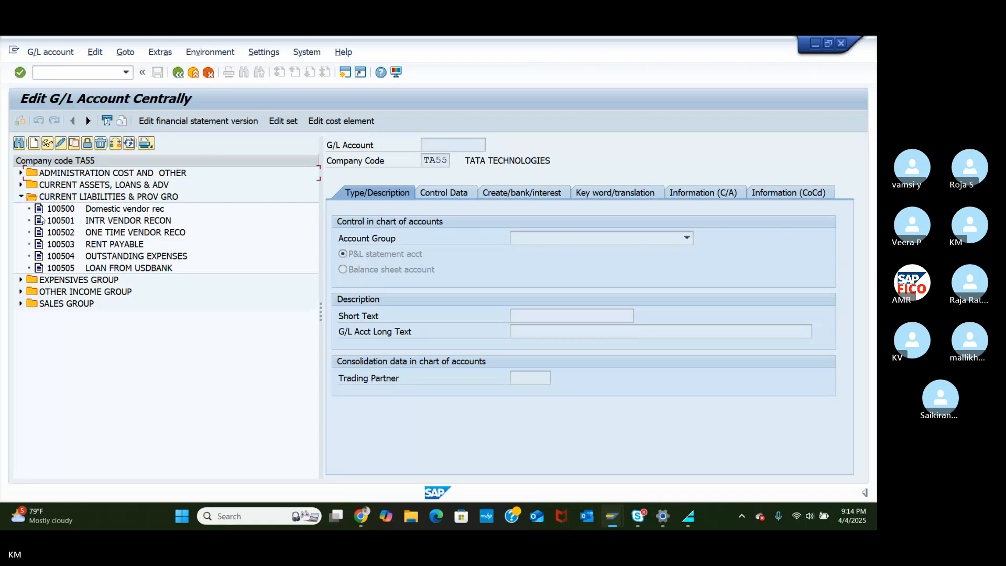
left_click(111, 221)
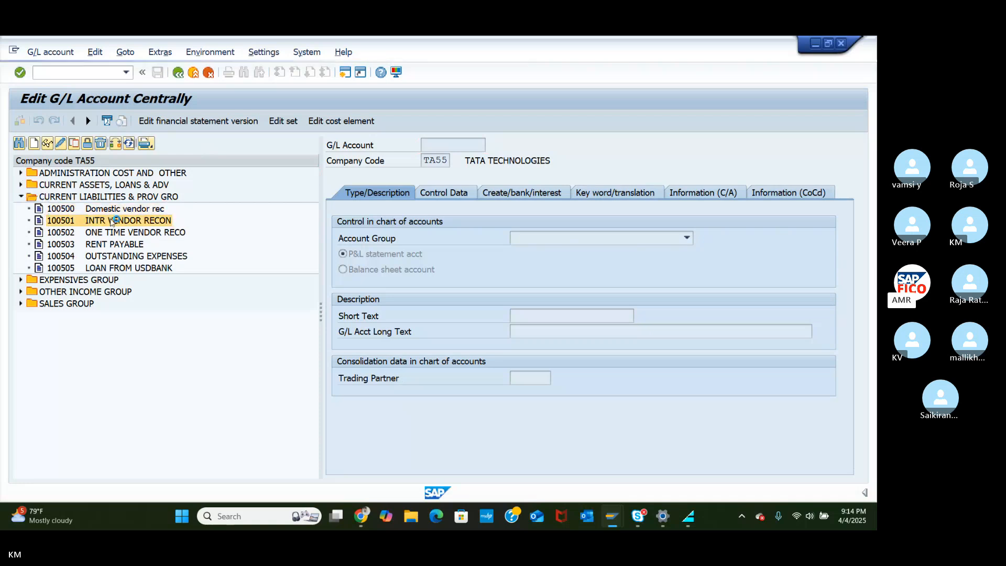
double_click(111, 221)
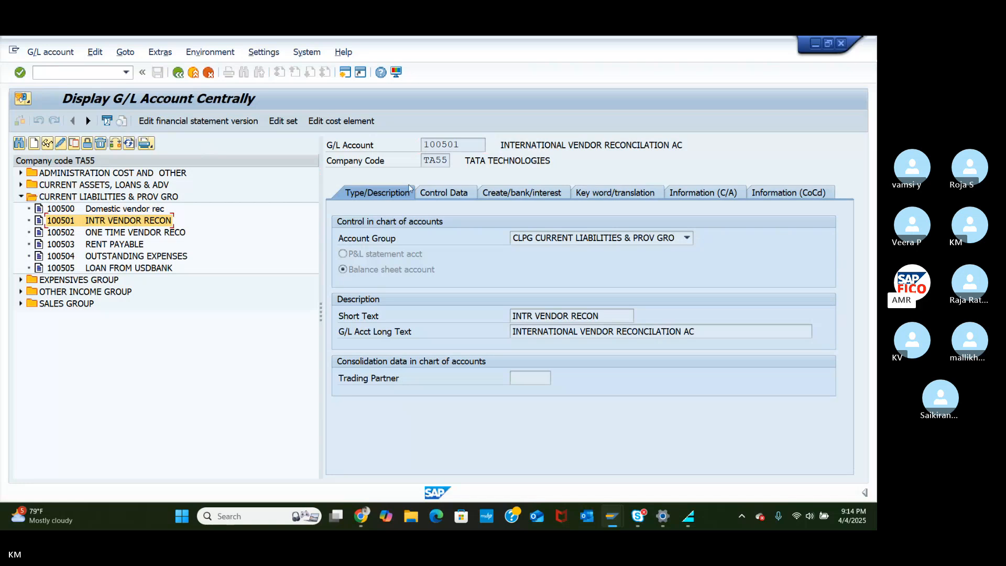
left_click(427, 193)
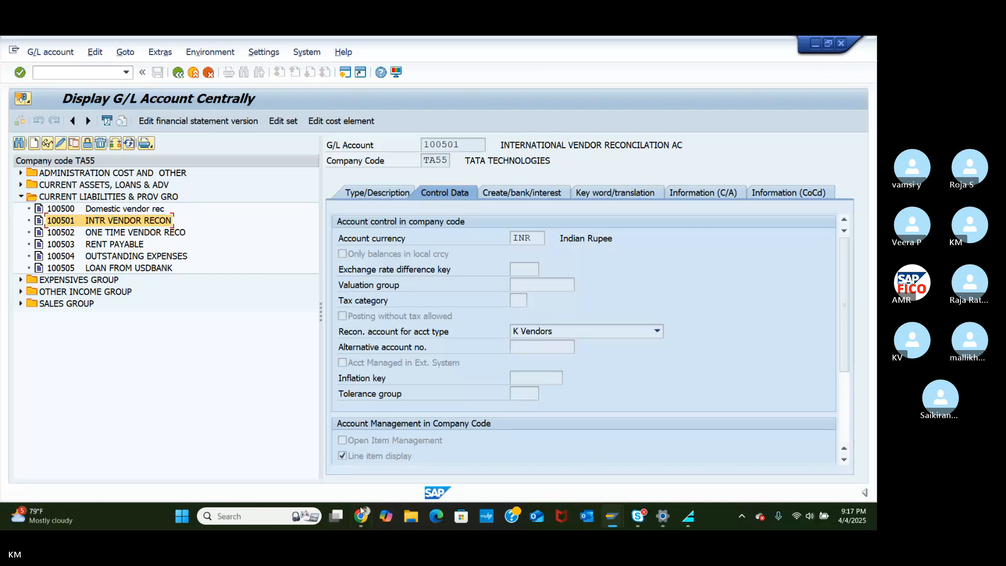
mouse_move(360, 514)
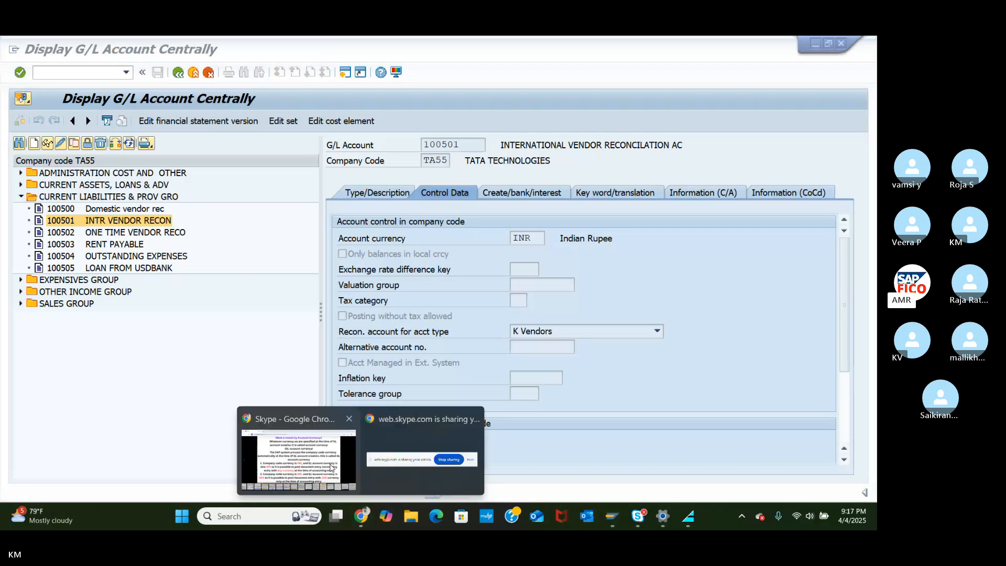
left_click(331, 467)
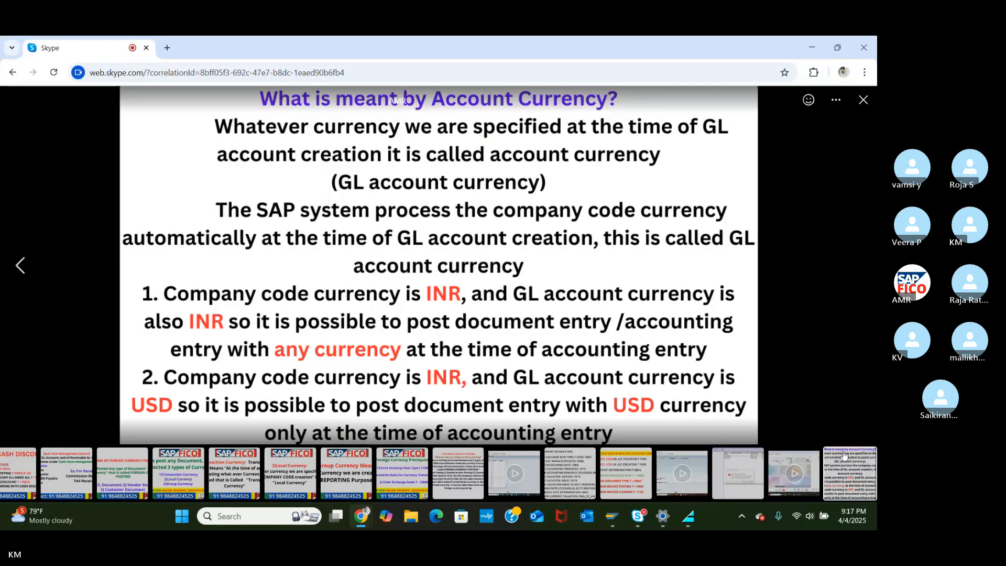
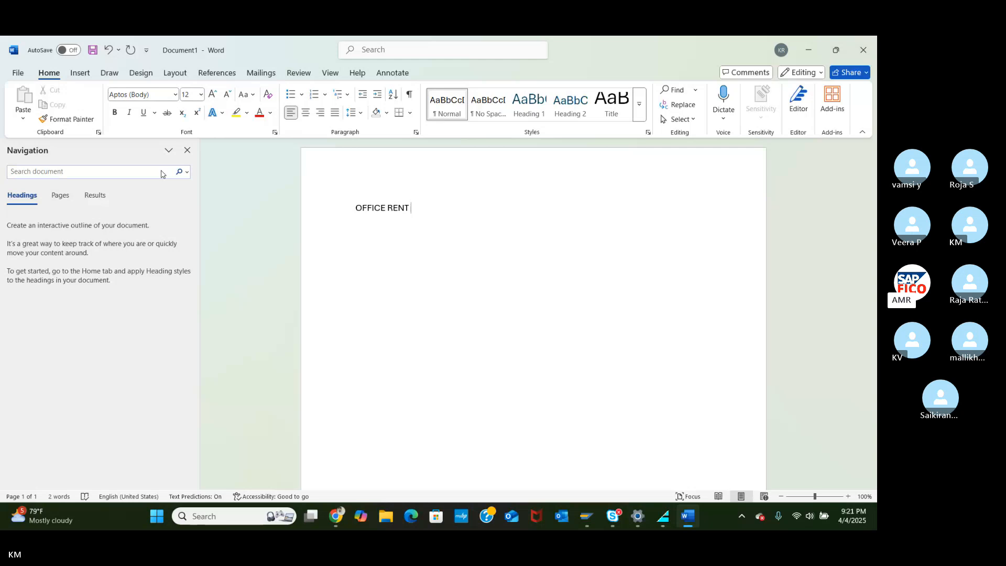
Step: Complete the OFFICE RENT line in the Word document with "-INR(CURRENCY SAME AS COMPANY CODE)" and start a new line
type("-INR")
type("(CU")
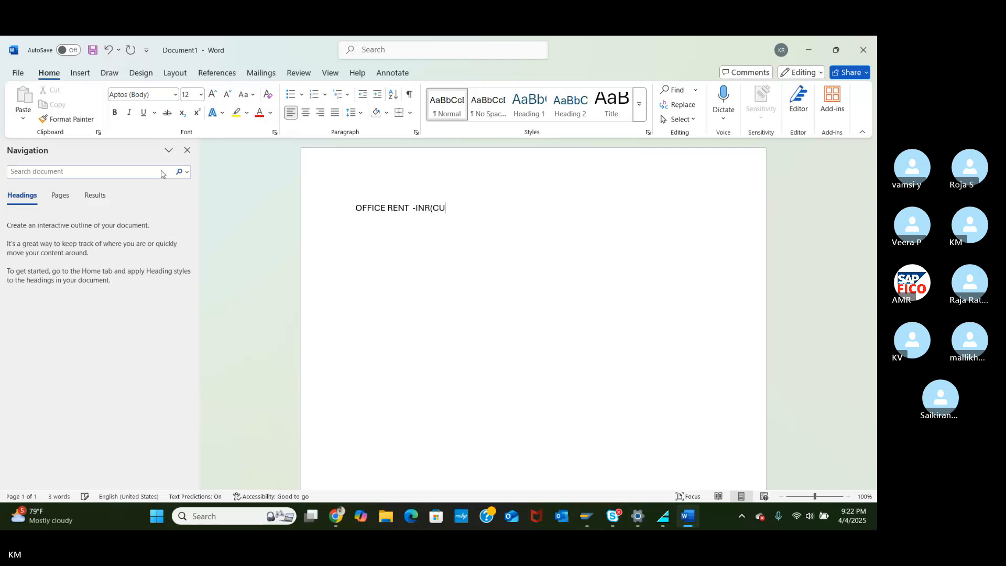
type("RRENCY SAME AS COMPANY CO")
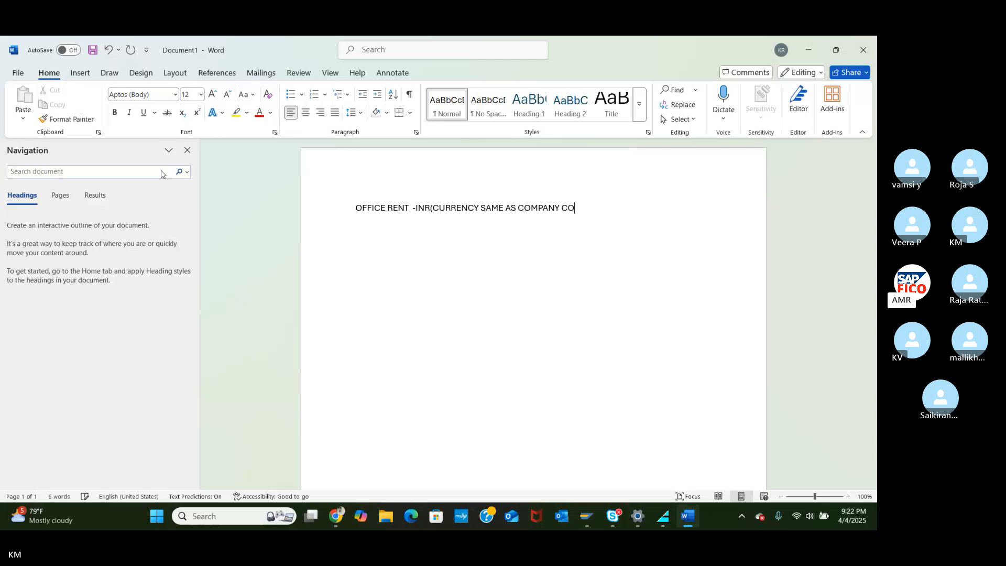
type("DE)")
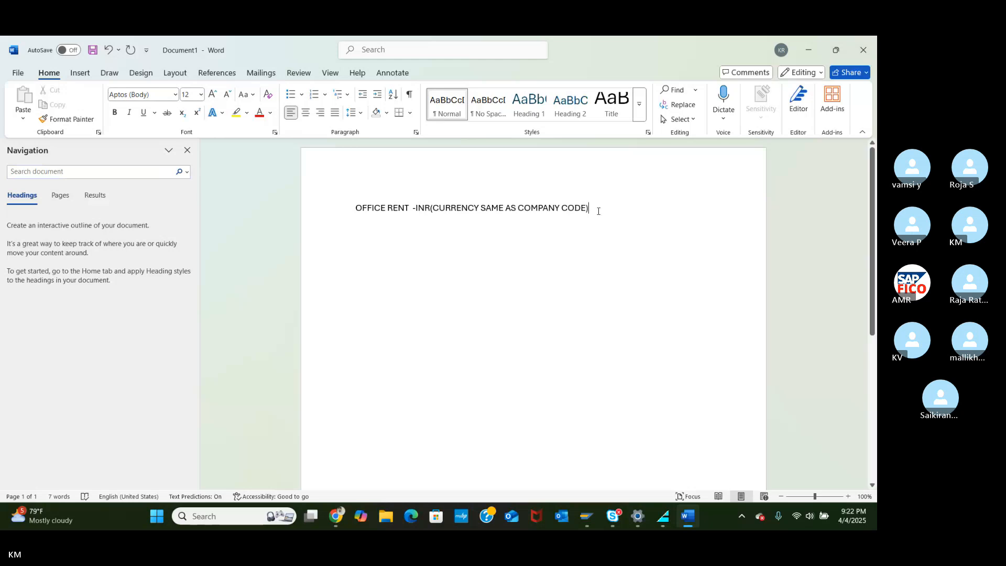
key("Return")
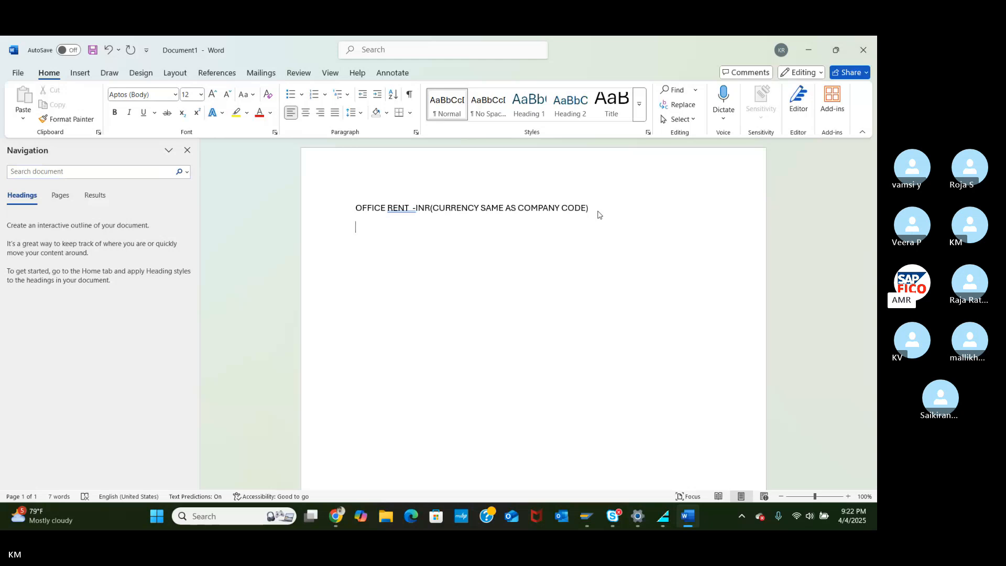
Step: Write "OFFICE MISCIELLIOUS" on the line below the OFFICE RENT entry in the Word document
type("MISS")
key("BackSpace")
key("BackSpace")
key("BackSpace")
key("BackSpace")
type("OFFICE MISCI")
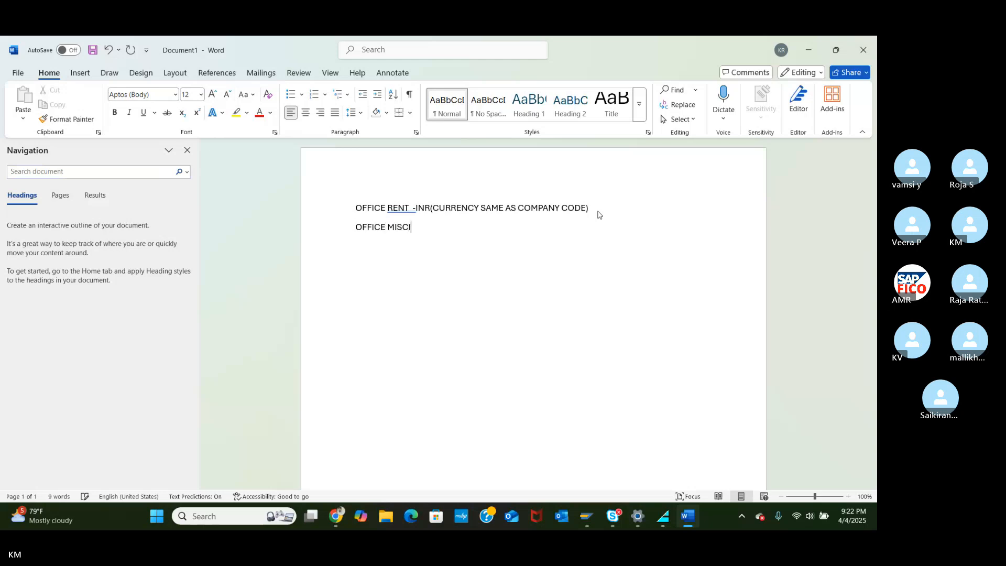
type("ELLIOUS")
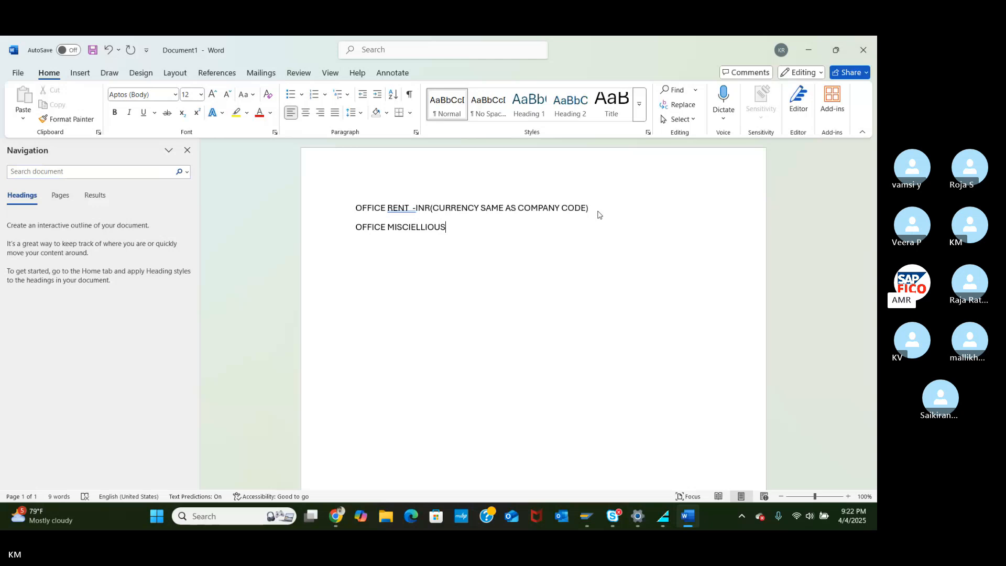
key("BackSpace")
type("S")
Step: Add the currency "-USD" to the end of the OFFICE MISCIELLIOUS line
type("(USD")
key("BackSpace")
key("BackSpace")
key("BackSpace")
key("BackSpace")
type("-USD")
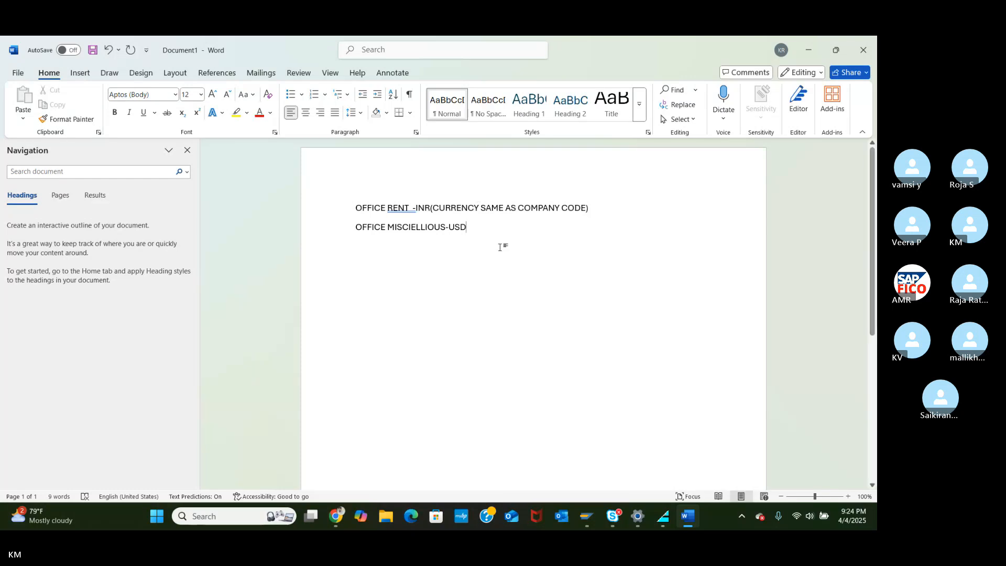
Step: Switch to the SAP Display G/L Account session and look through the accounts under CURRENT ASSETS, LOANS & ADV and OTHER INCOME GROUP
left_click(586, 517)
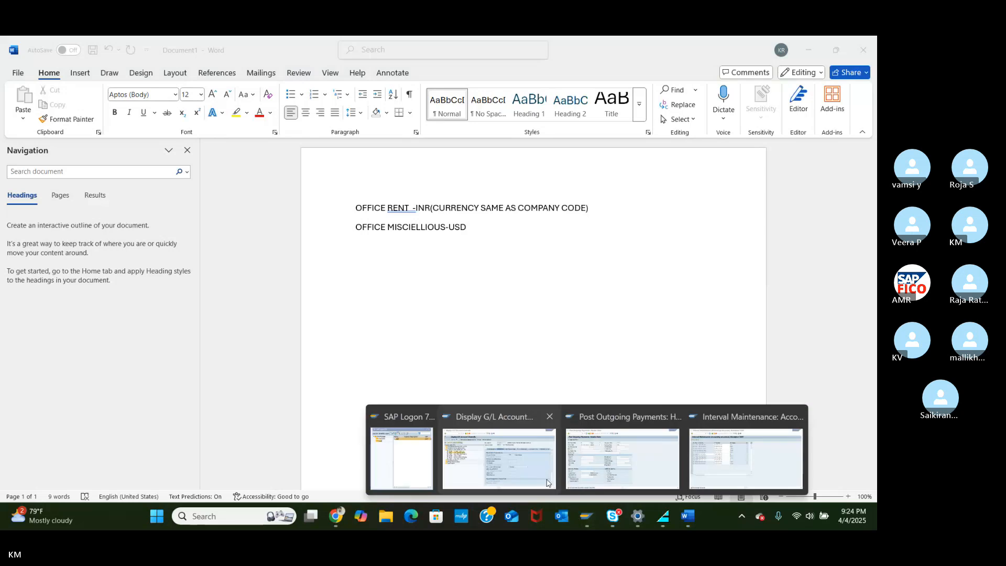
left_click(547, 482)
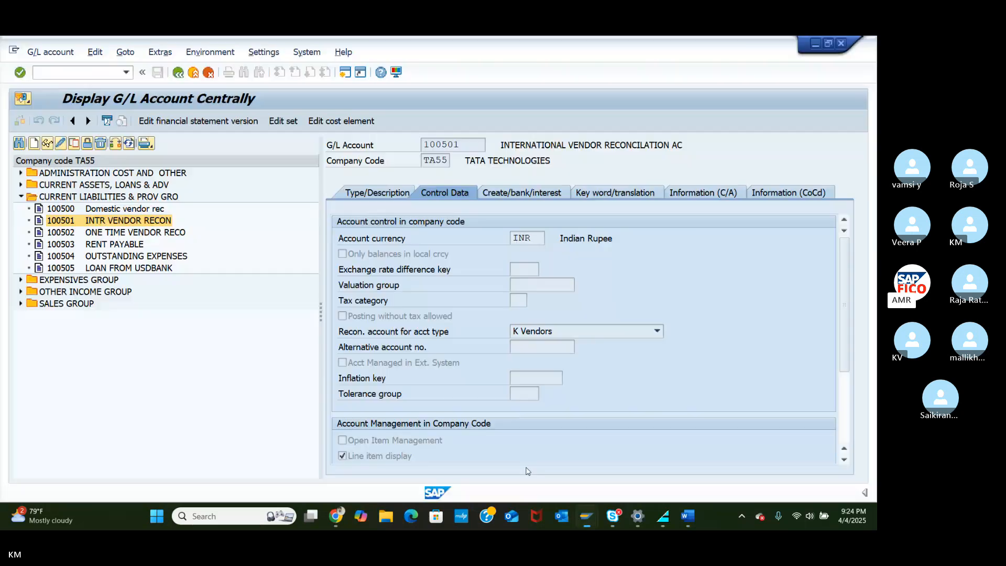
left_click(21, 185)
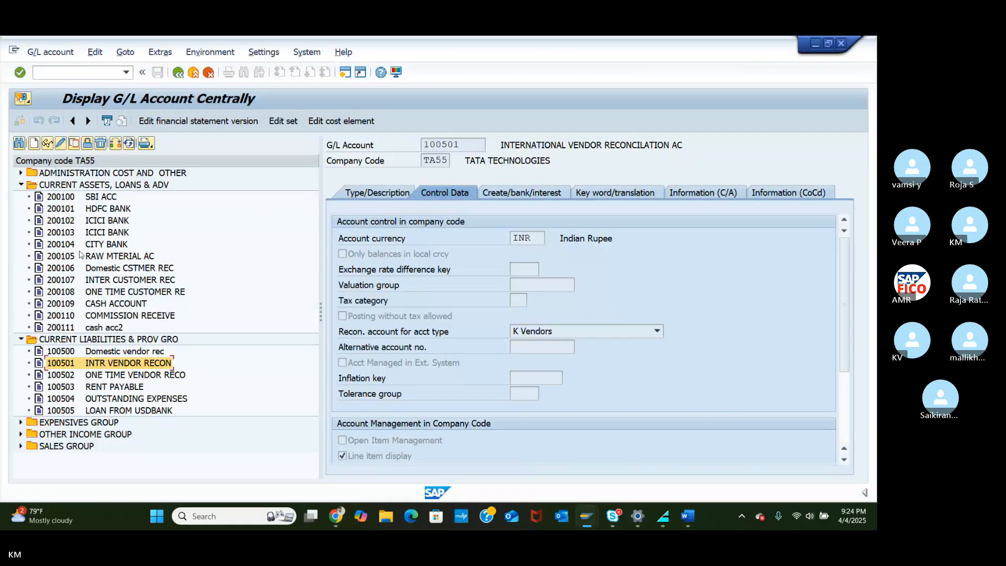
left_click(20, 435)
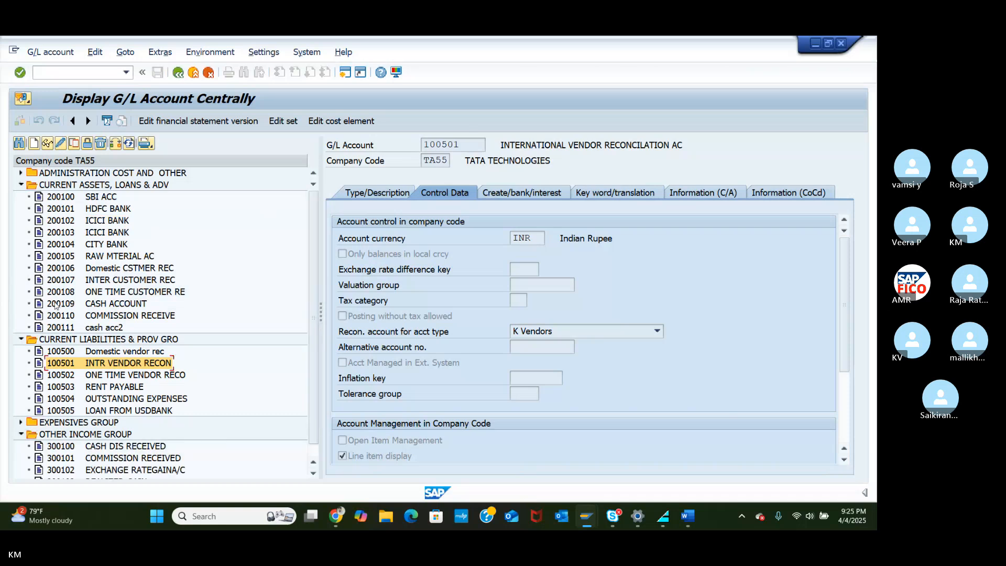
left_click(21, 339)
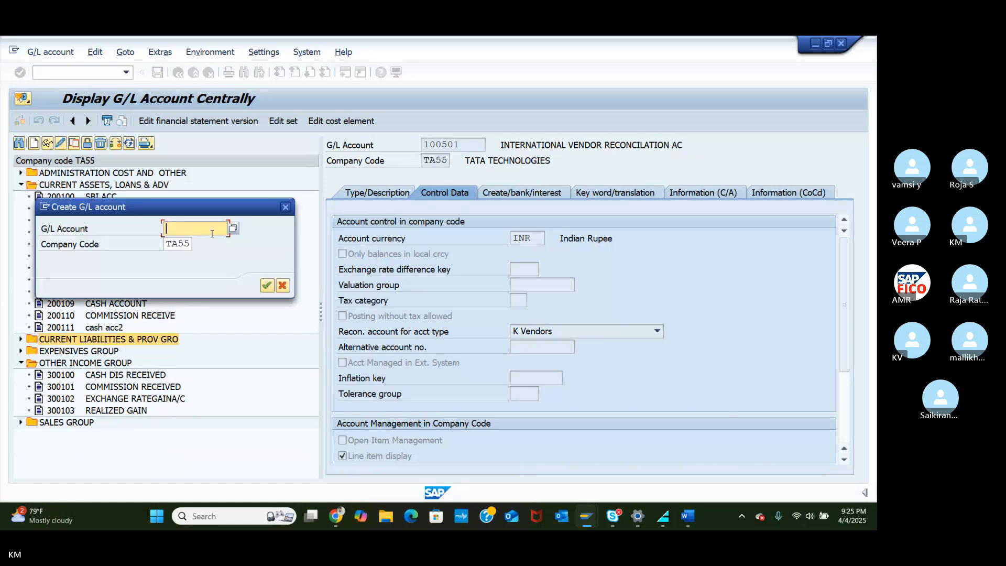
left_click(285, 208)
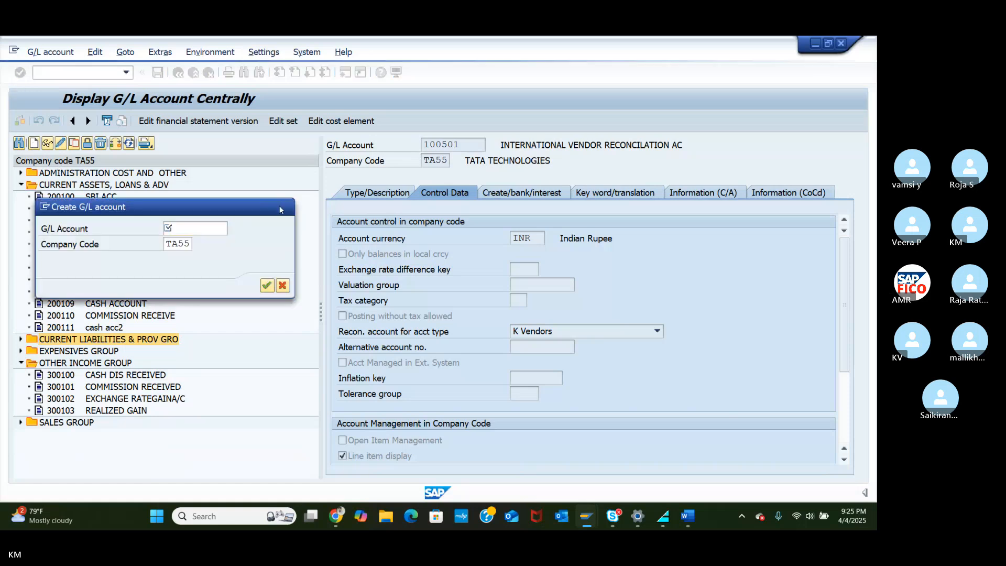
left_click(22, 185)
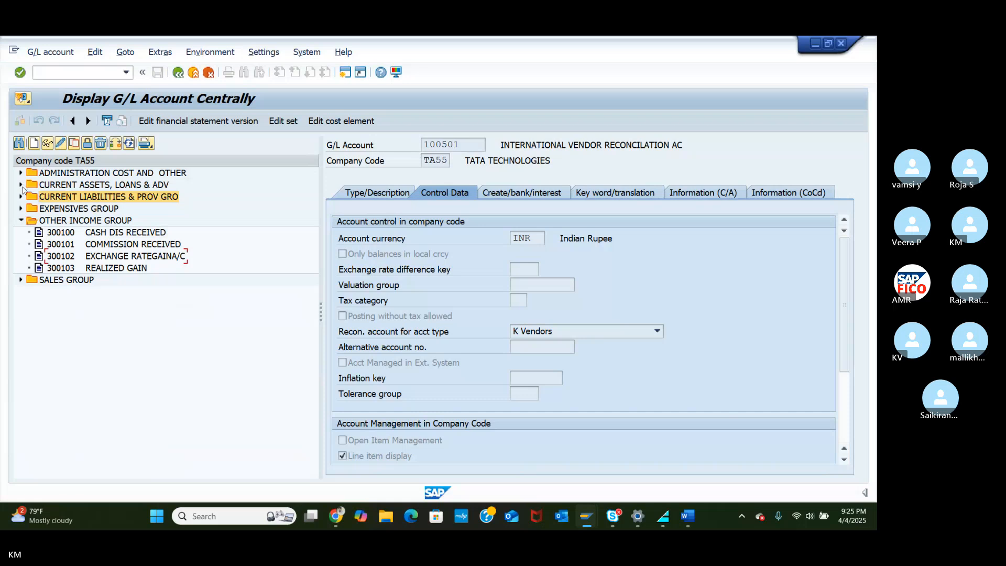
left_click(22, 221)
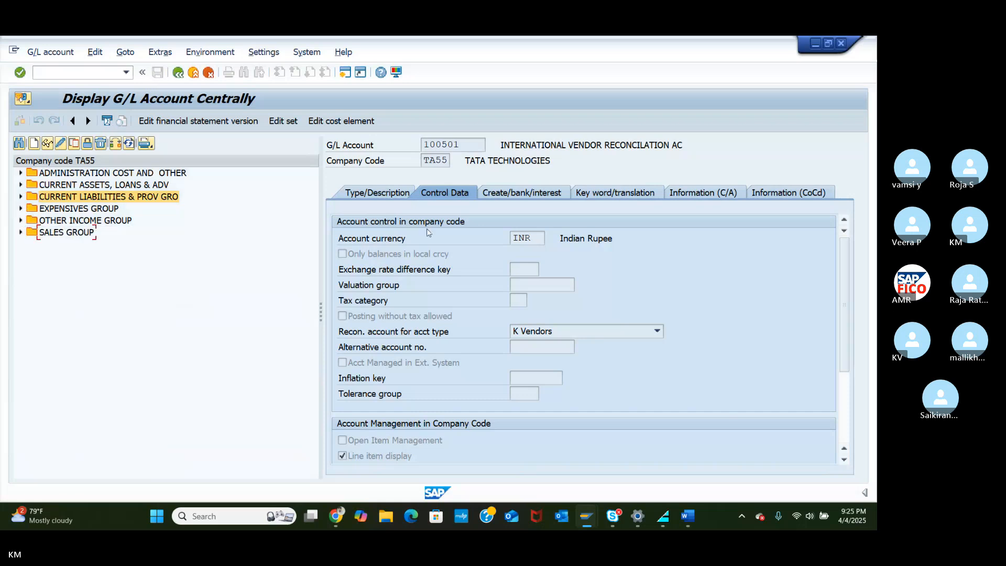
Step: Switch to the SAP Interval Maintenance session and go to transaction OBD4 for the G/L account groups
left_click(586, 517)
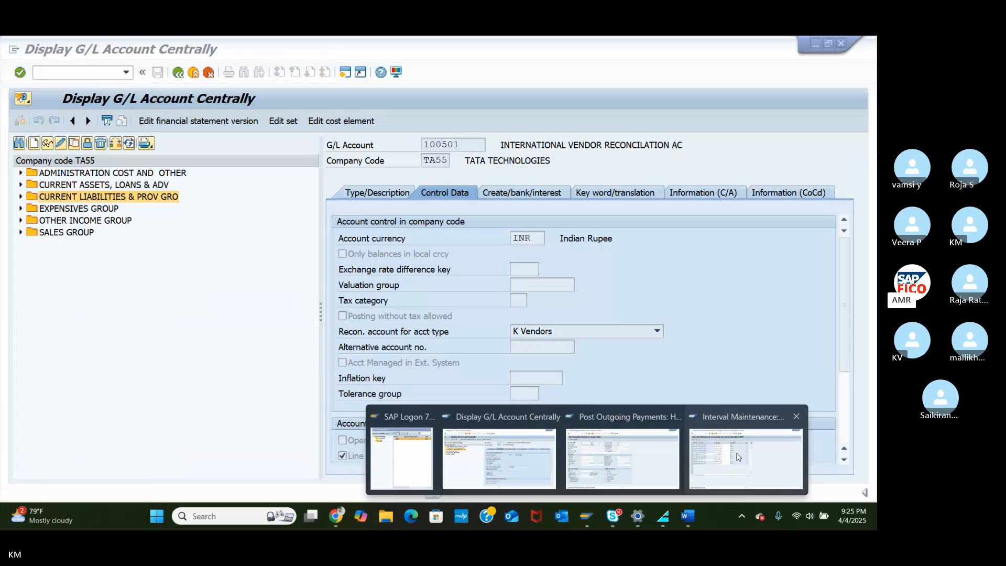
left_click(738, 457)
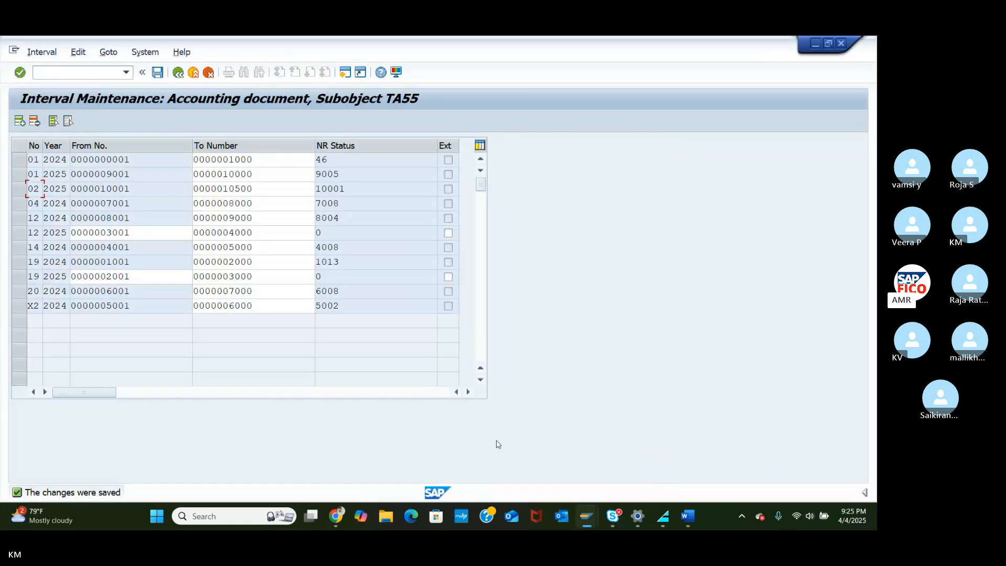
left_click(590, 518)
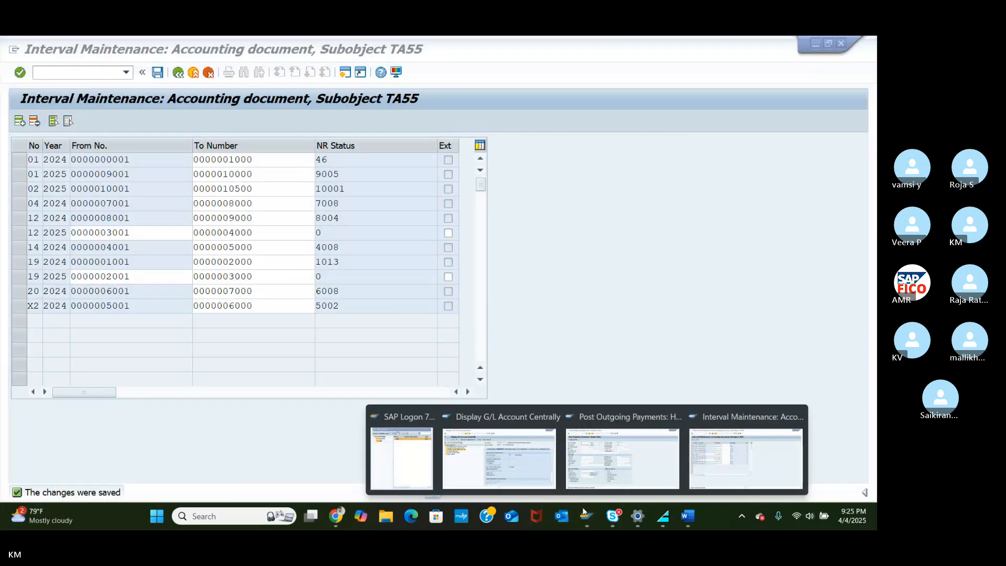
left_click(726, 466)
left_click(89, 74)
type("/")
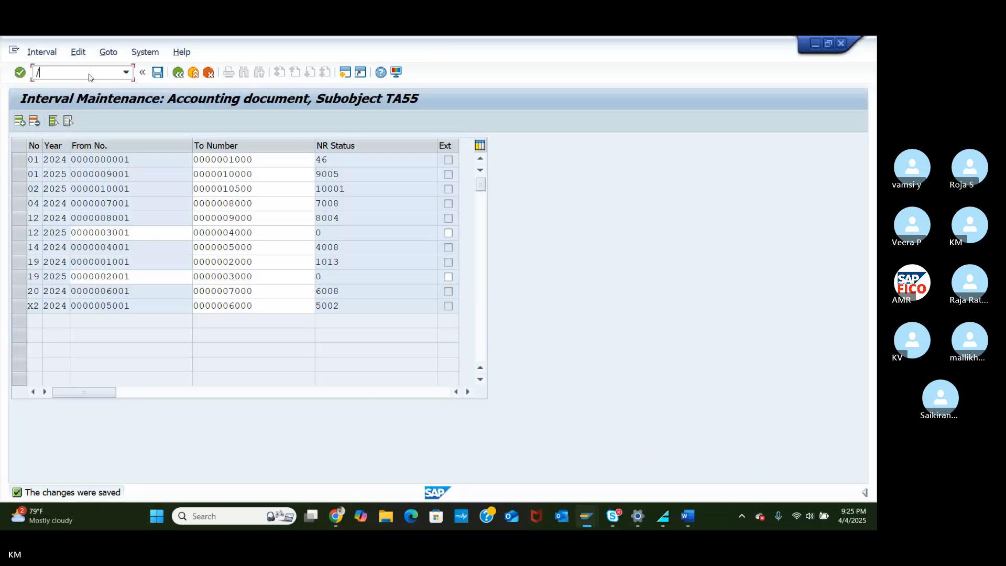
type("NOBD4")
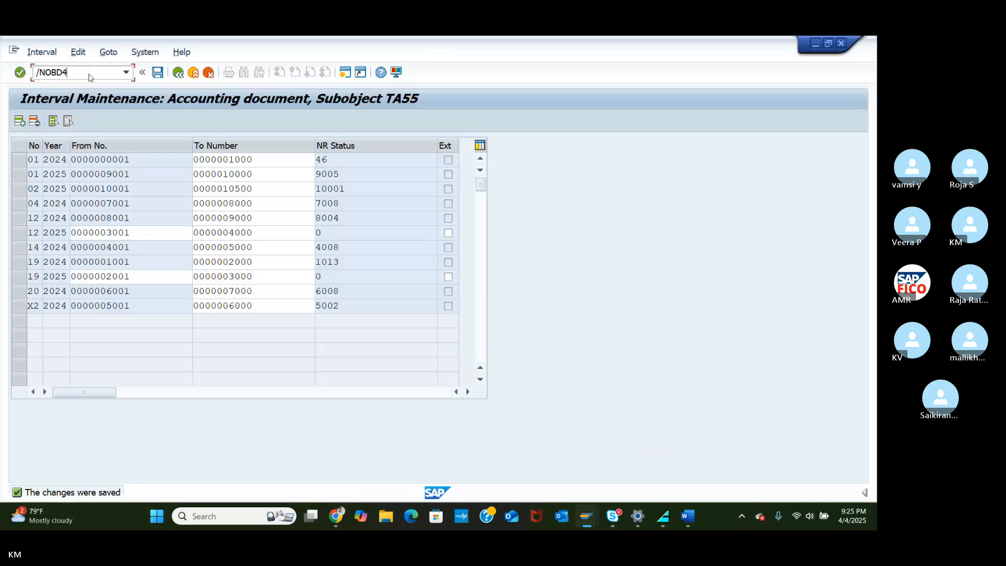
key("Return")
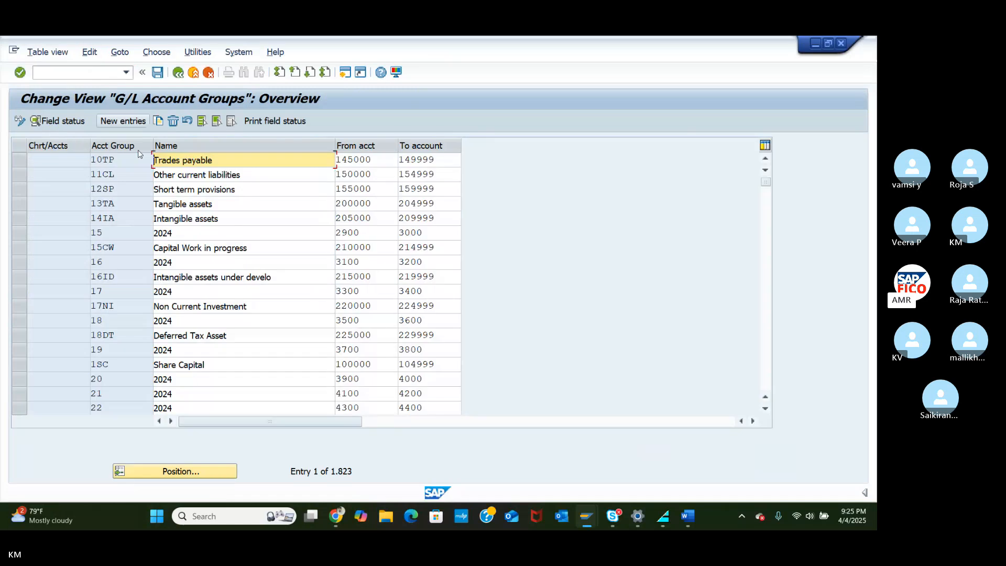
Step: Position the account group list at chart of accounts TAOC and select the EXPENSIVES GROUP row to check its number range
left_click(220, 477)
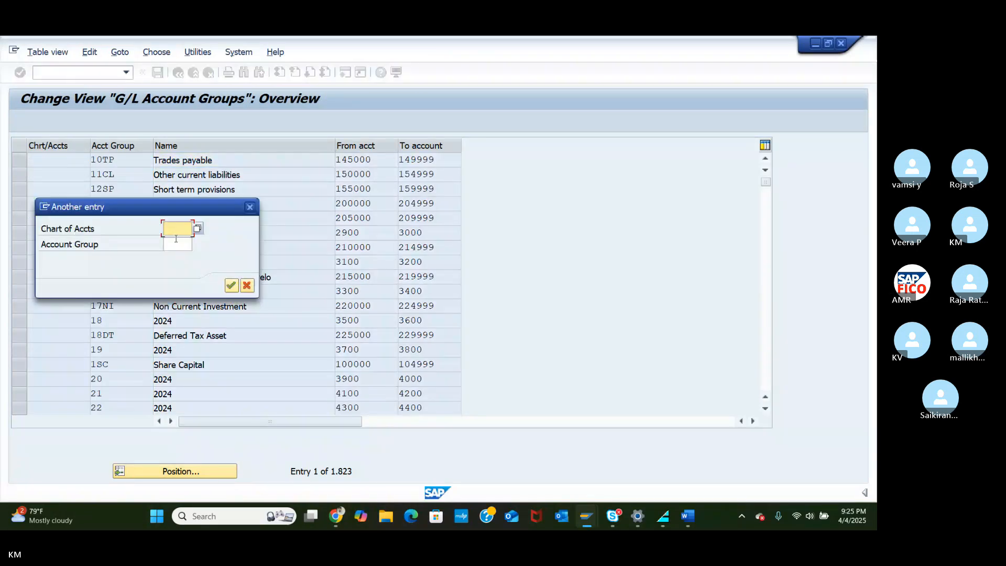
type("TAOC")
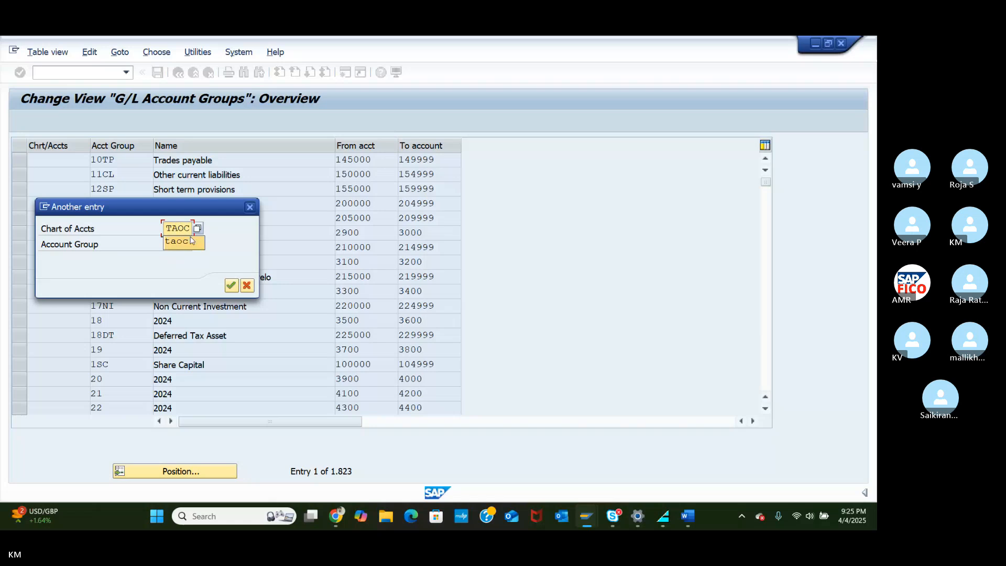
left_click(190, 241)
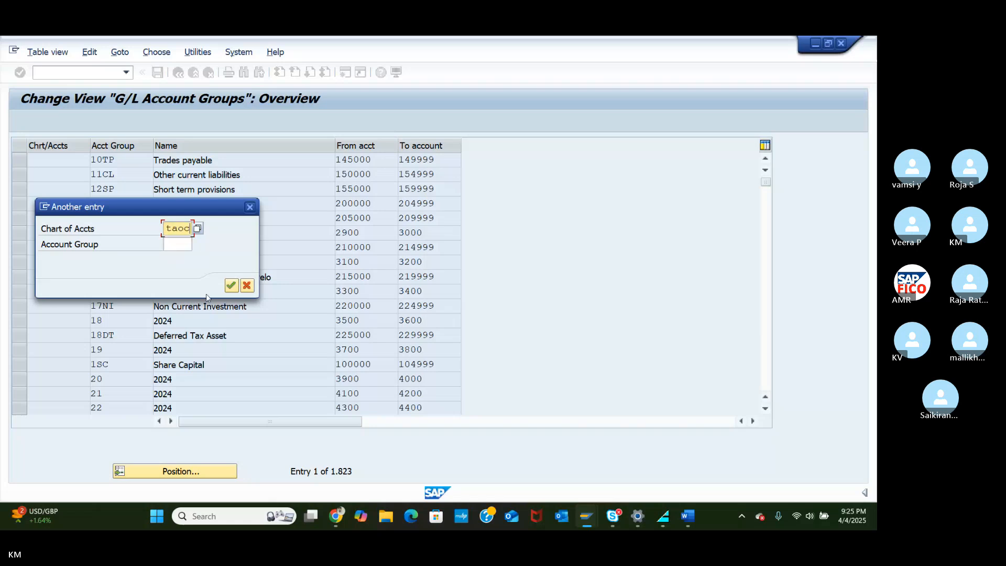
left_click(231, 285)
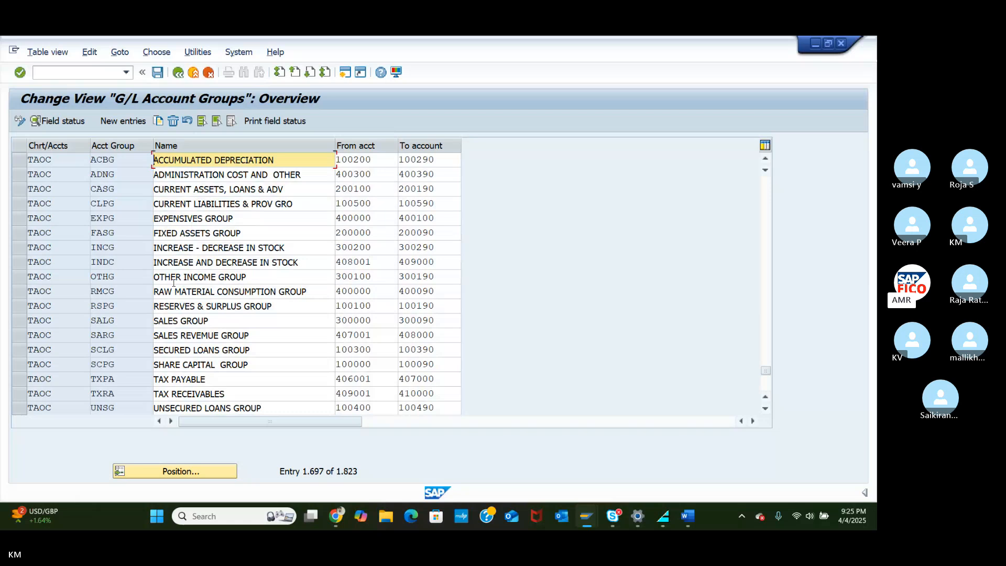
scroll(183, 352, "down", 1)
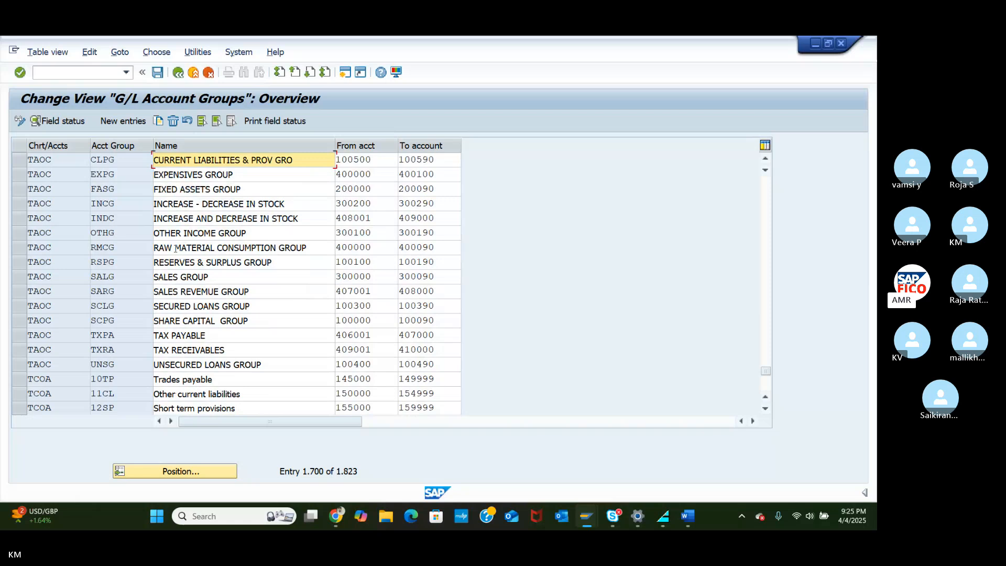
scroll(171, 220, "up", 1)
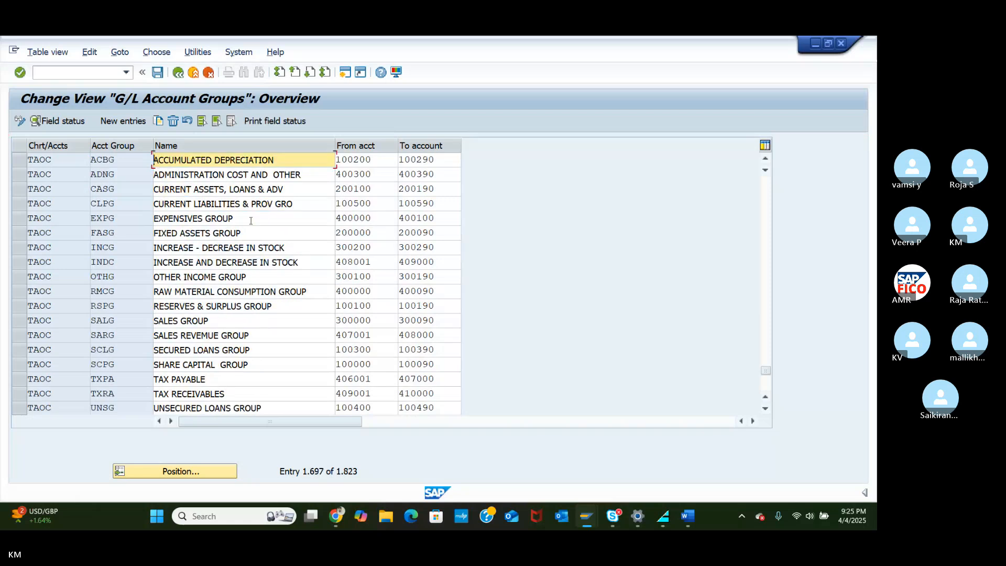
left_click(23, 220)
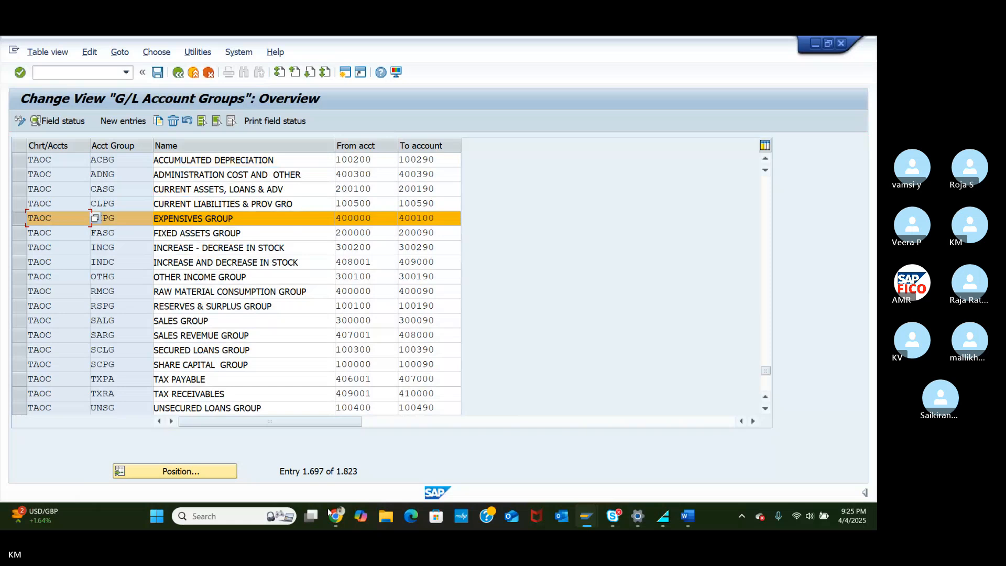
Step: Return to the Display G/L Account session, expand EXPENSIVES GROUP and start creating G/L account 400001 in company code TA55
left_click(586, 518)
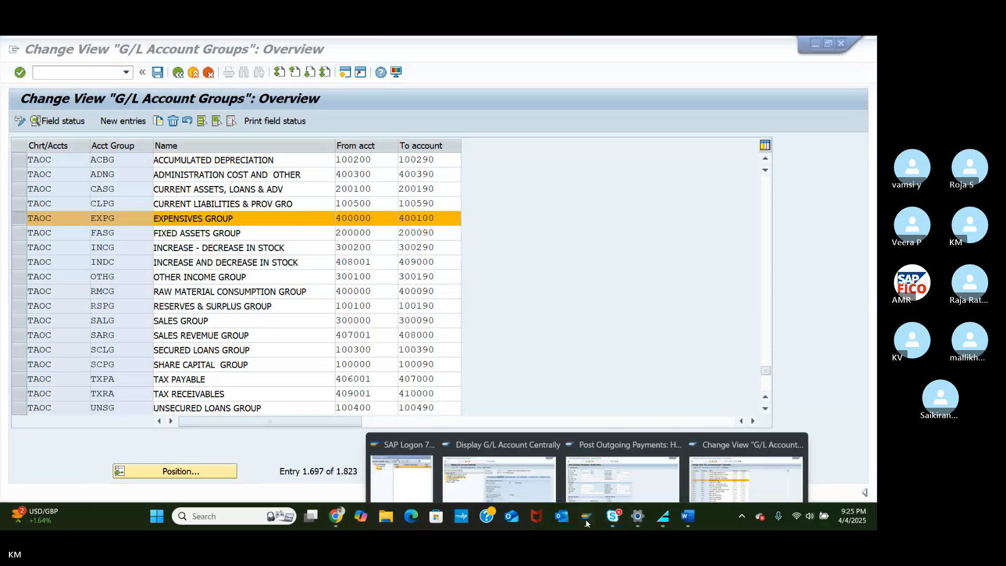
left_click(464, 483)
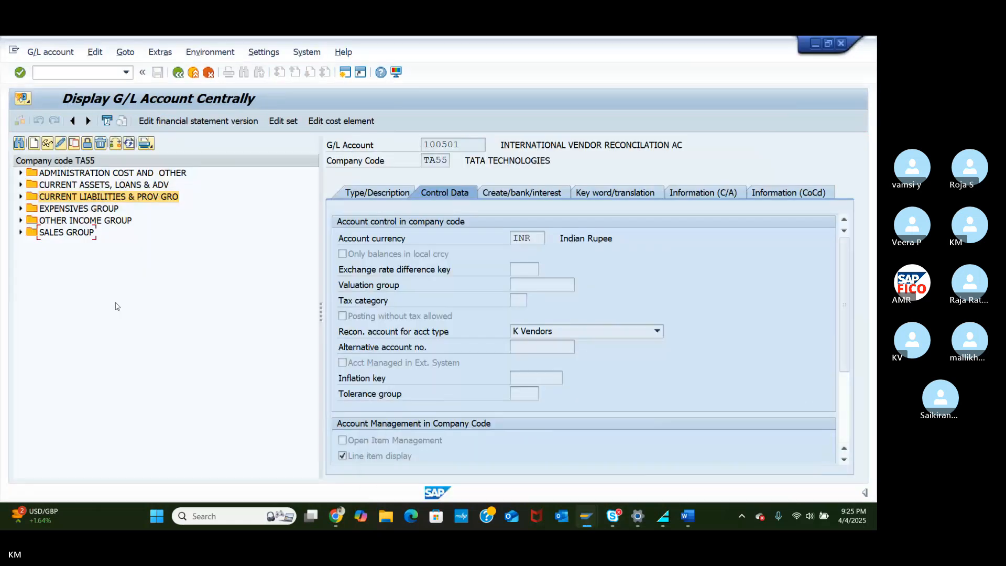
left_click(21, 209)
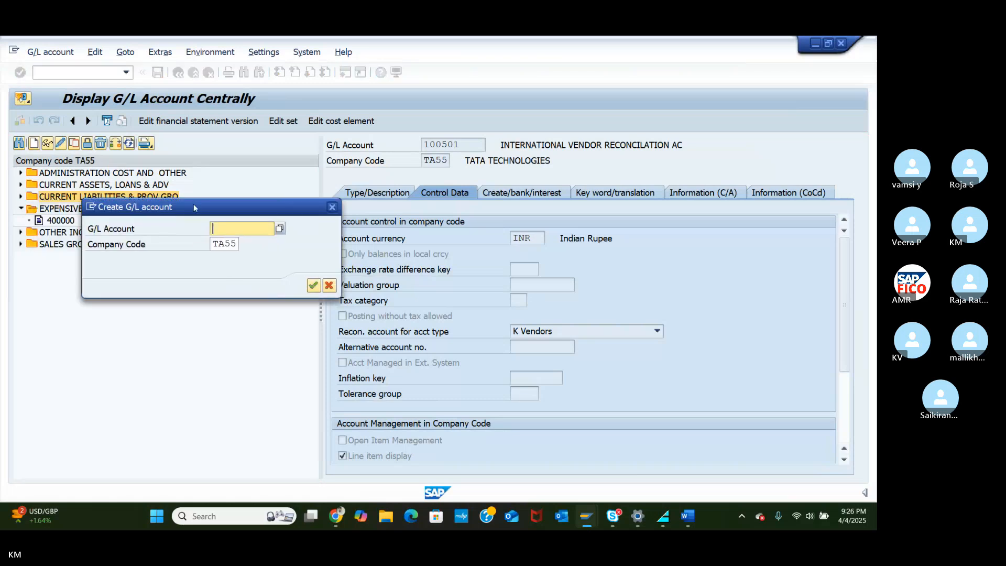
left_click_drag(193, 204, 417, 171)
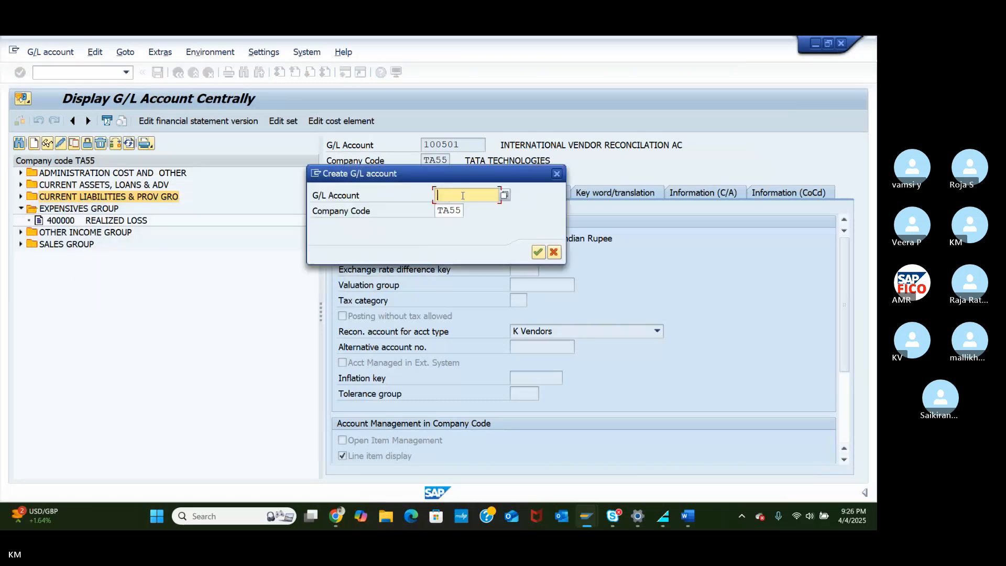
type("400")
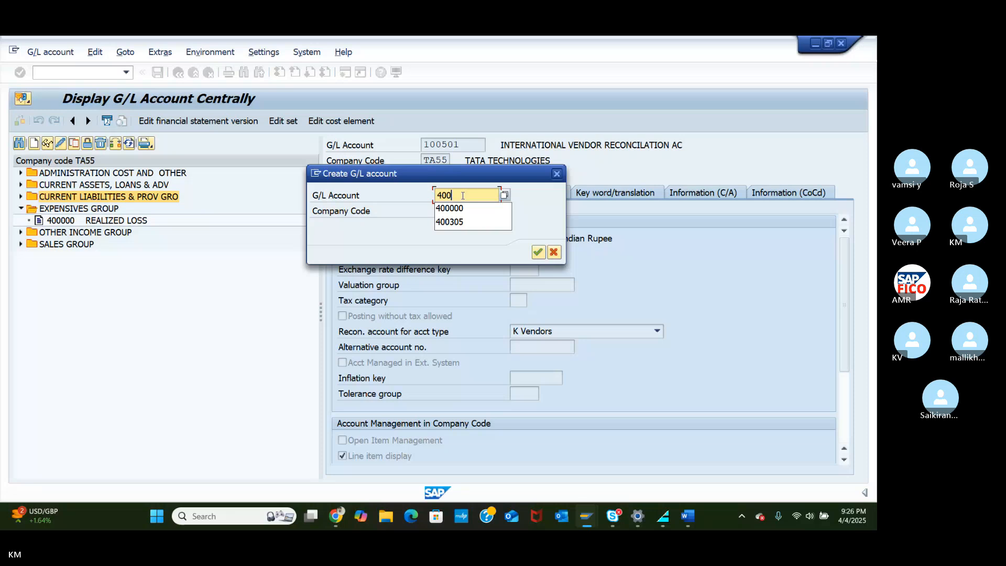
type("001")
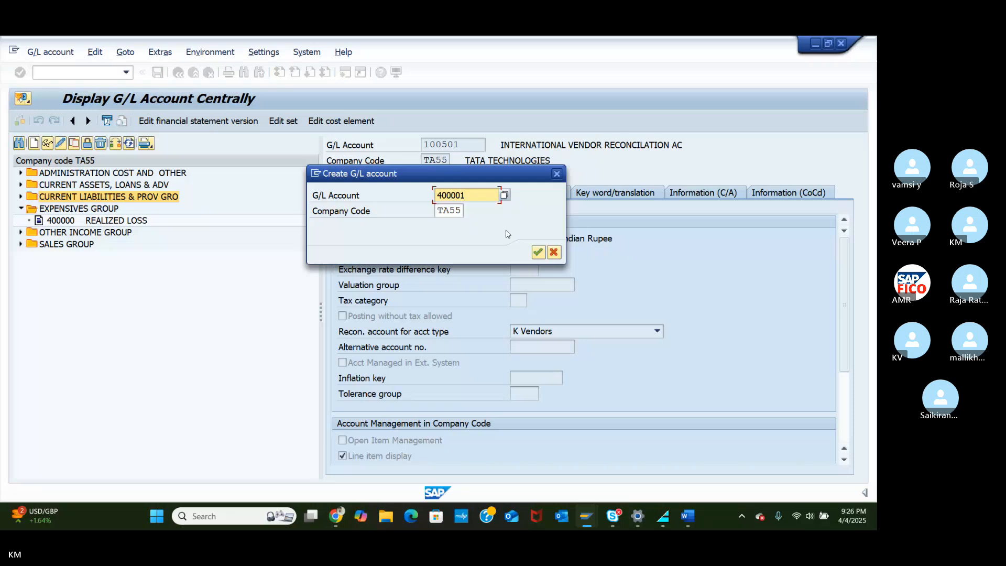
left_click(539, 253)
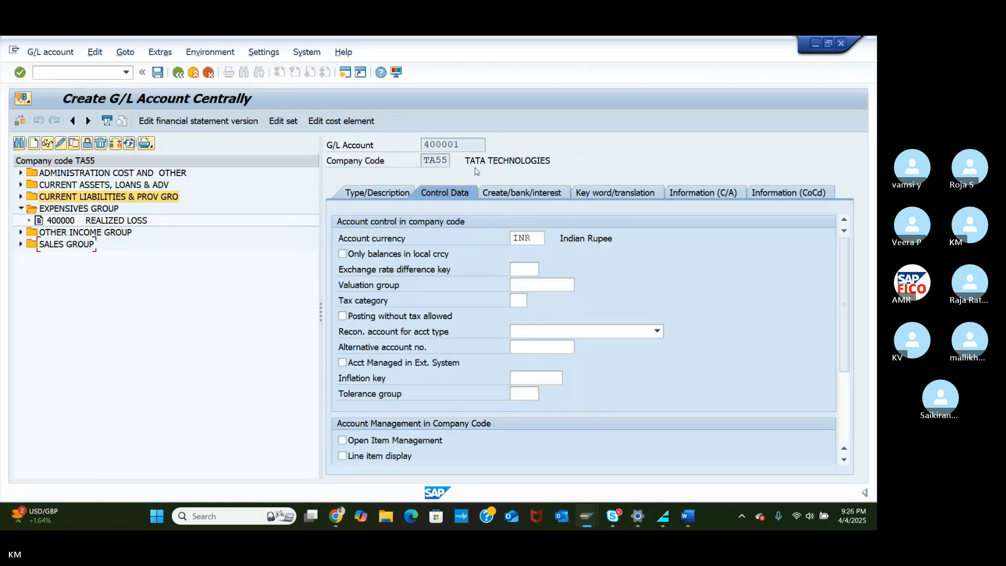
Step: Assign the new account to account group EXPG EXPENSIVES GROUP and classify it as a P&L statement account
left_click(397, 199)
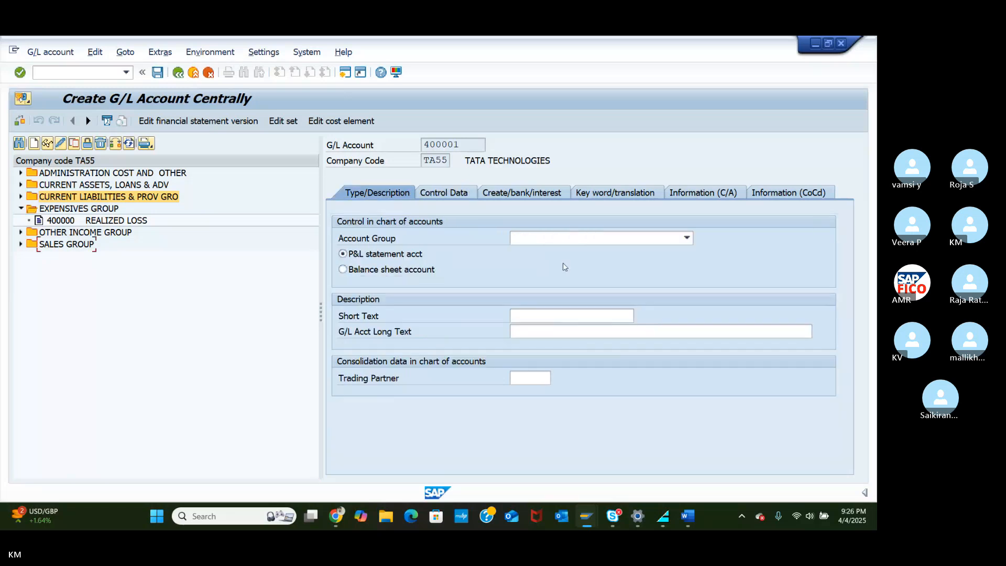
left_click(686, 237)
left_click(524, 307)
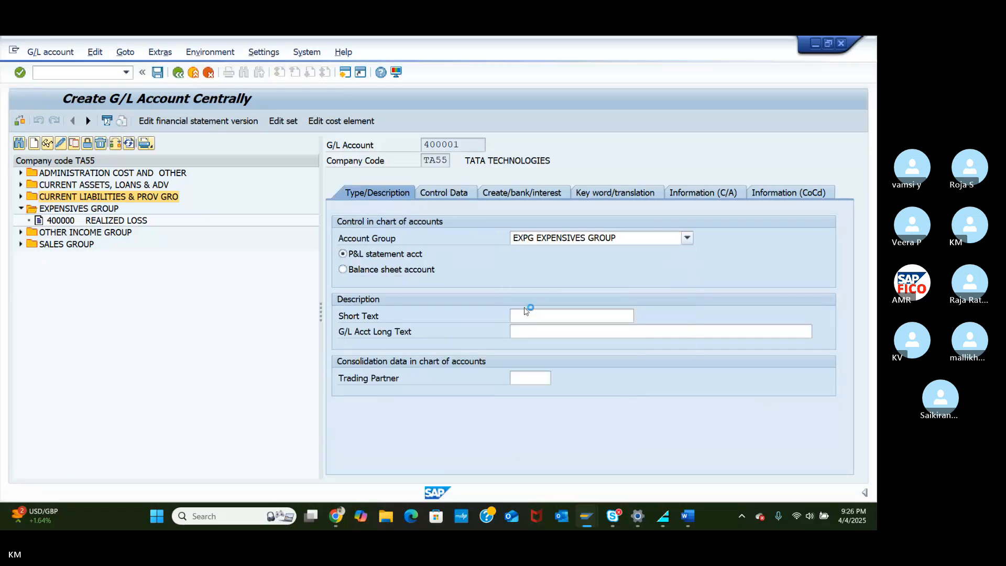
left_click(365, 269)
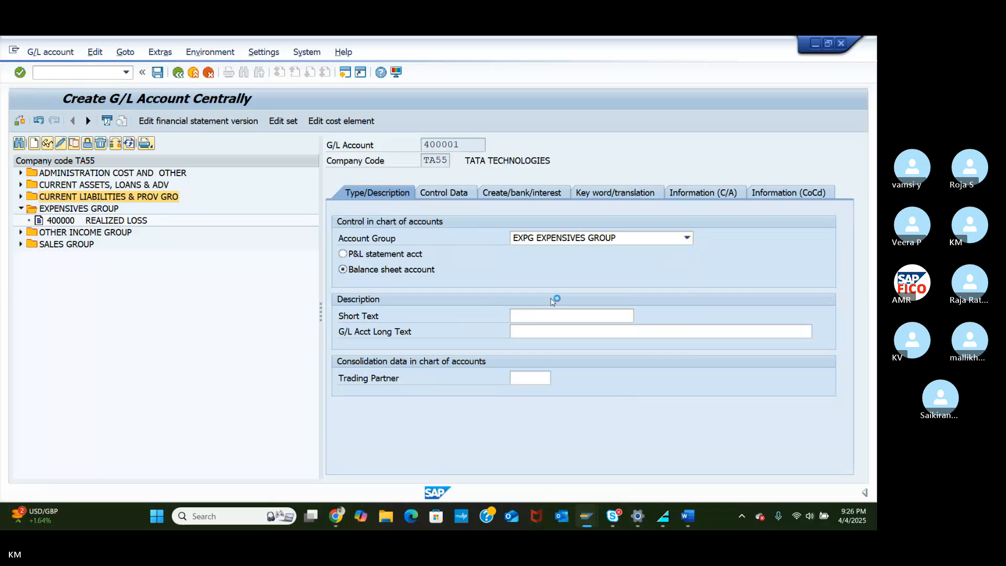
left_click(342, 254)
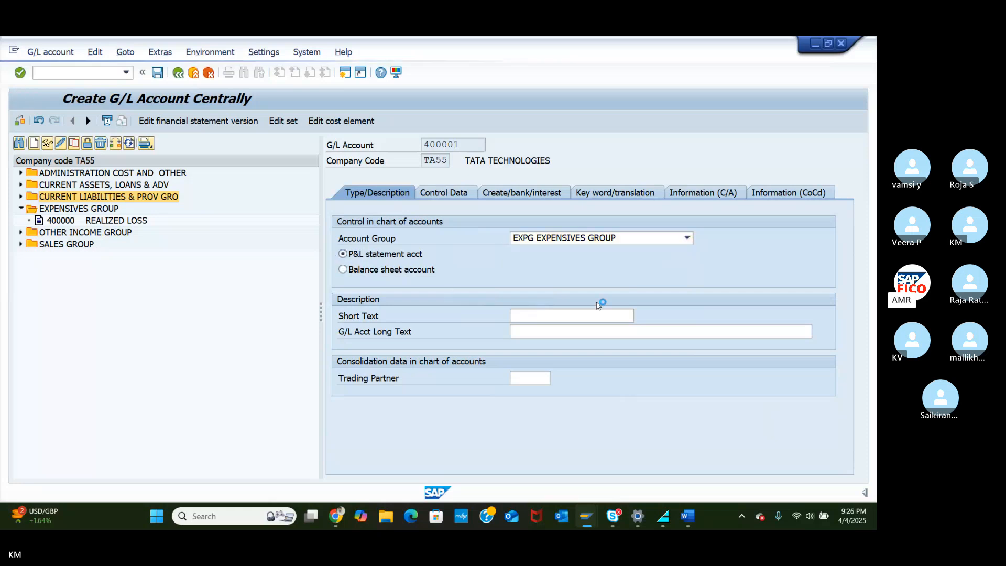
Step: Describe G/L account 400001 with short text OFFICE RENT A/C and long text OFFICE RENT ACCOUNT
left_click(584, 314)
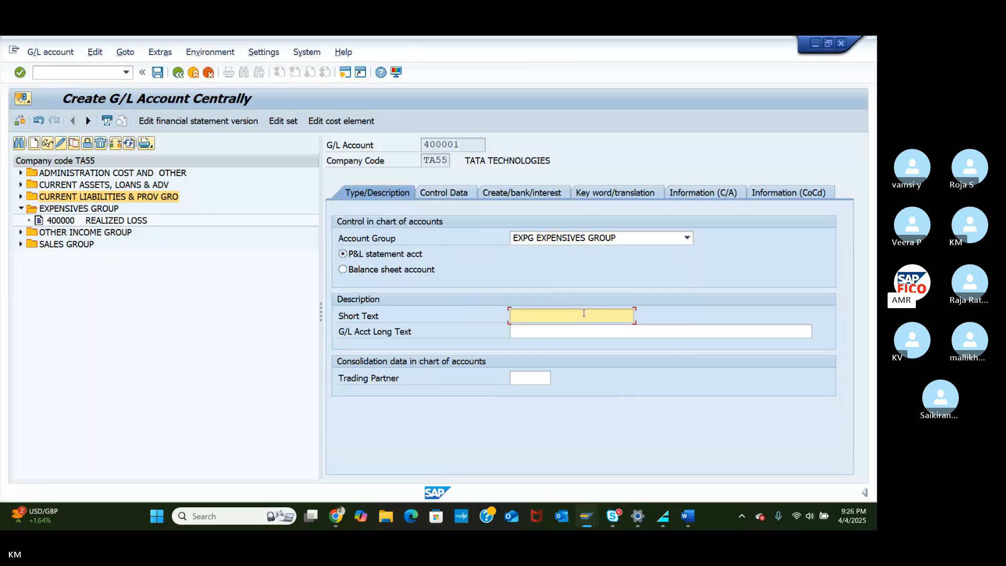
type("OFFICE ")
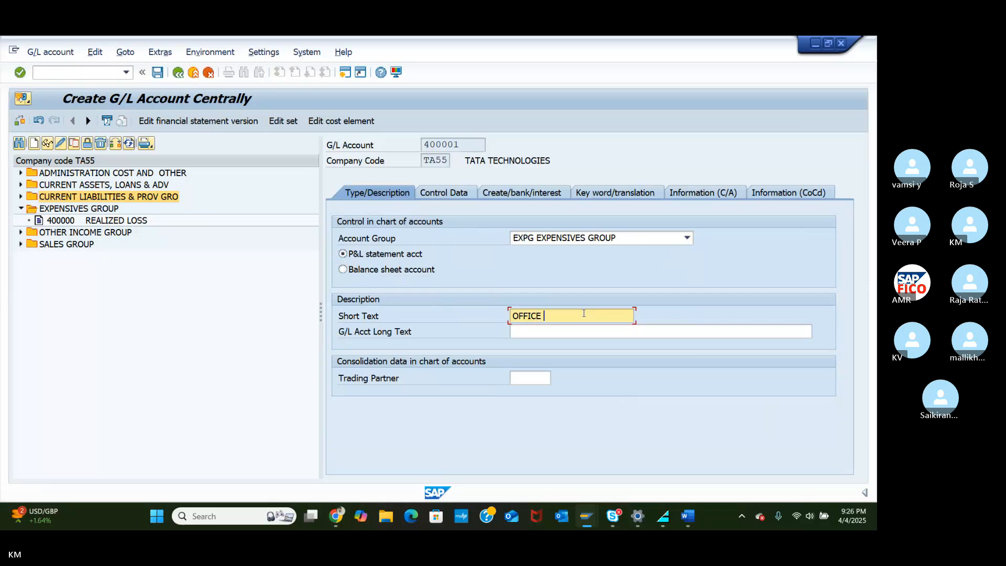
type("RENT A/C")
left_click(550, 334)
type("OFFI")
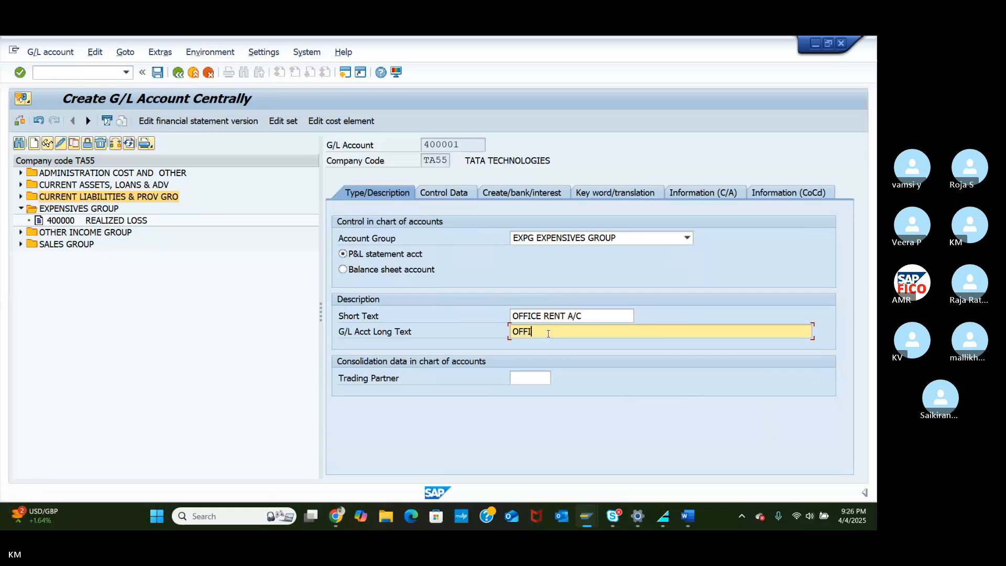
type("CE RENT ACCOUNT")
Step: In the account's control data, enable line item display and set the sort key to 001 Posting date
left_click(457, 192)
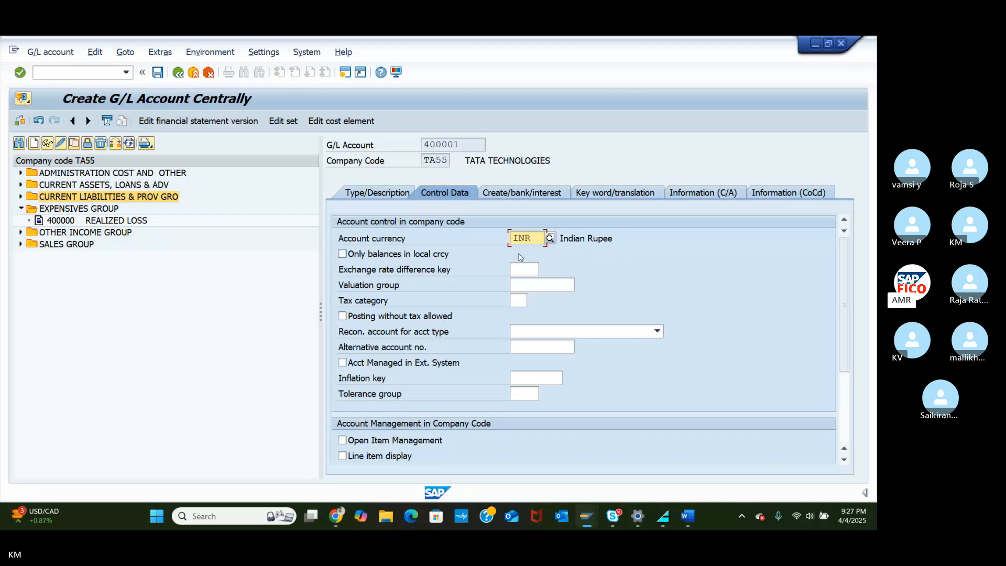
left_click(343, 456)
scroll(343, 450, "down", 3)
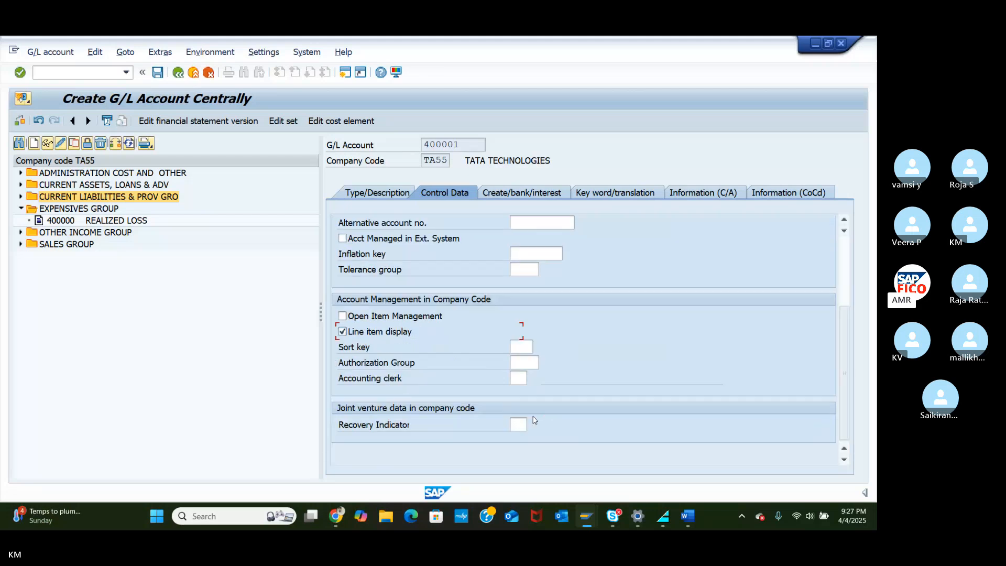
left_click(515, 348)
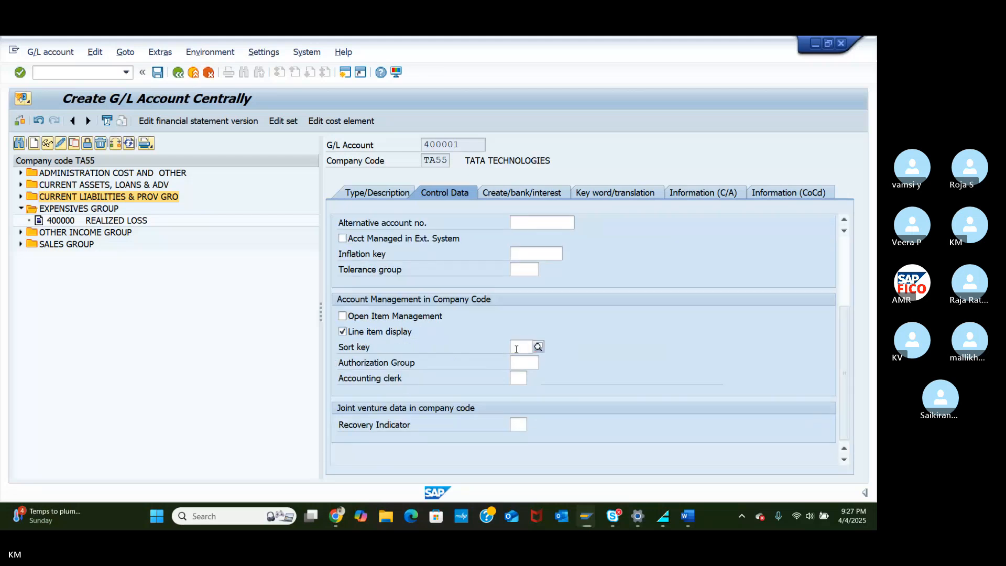
type("001")
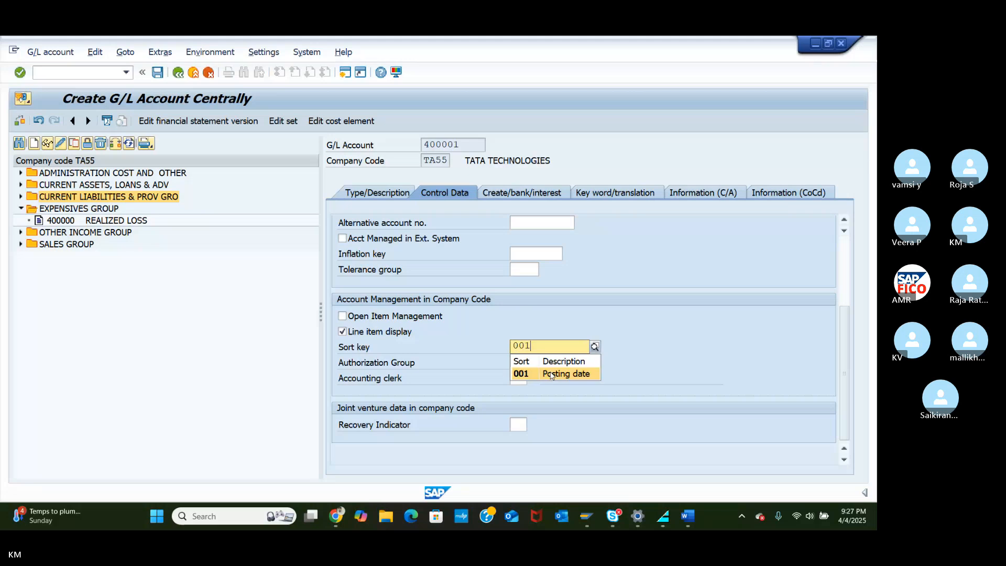
left_click(552, 374)
Step: Assign field status group G001 General (with text, allocation) to the account and save it
left_click(492, 198)
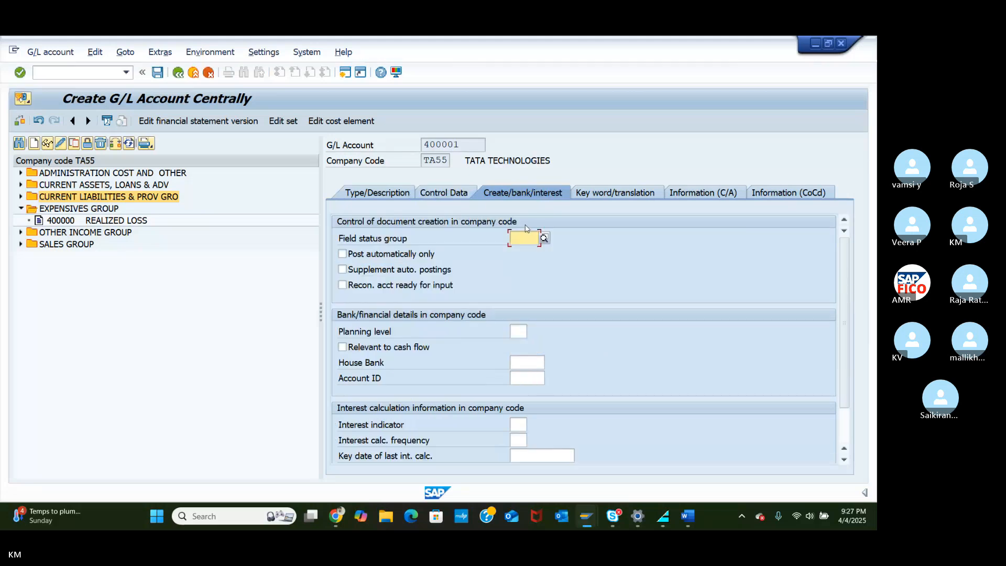
type("G001")
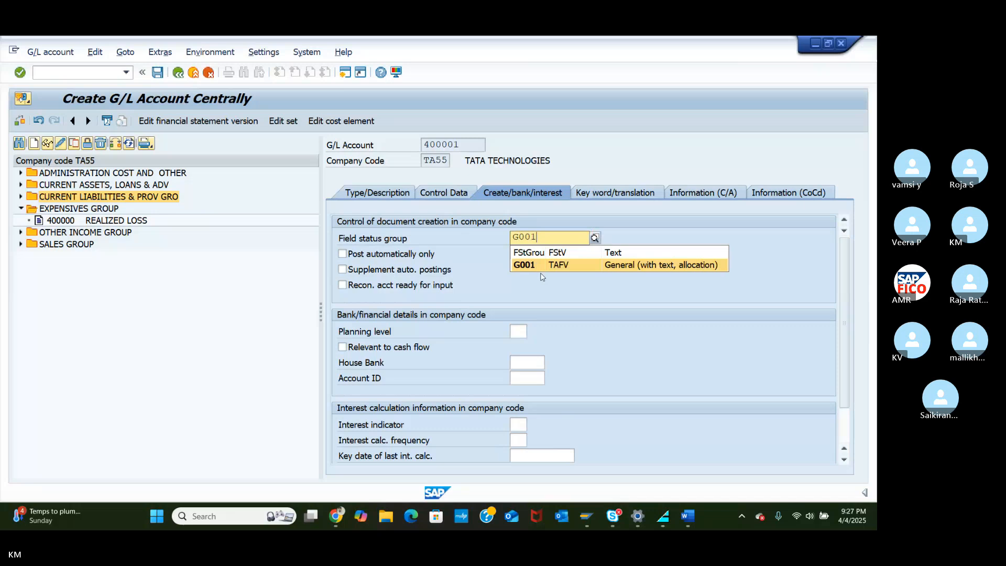
left_click(537, 265)
scroll(607, 350, "down", 1)
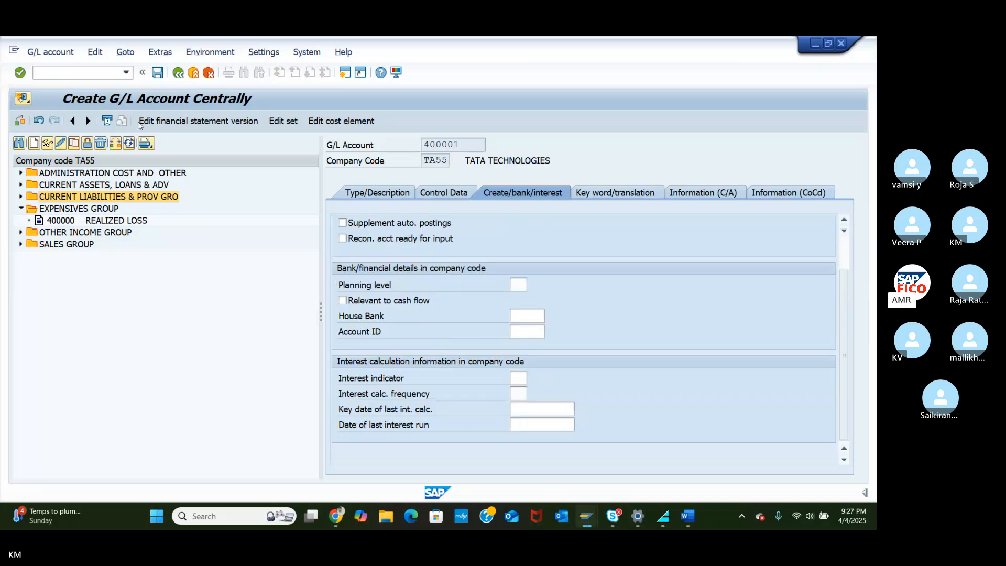
left_click(158, 73)
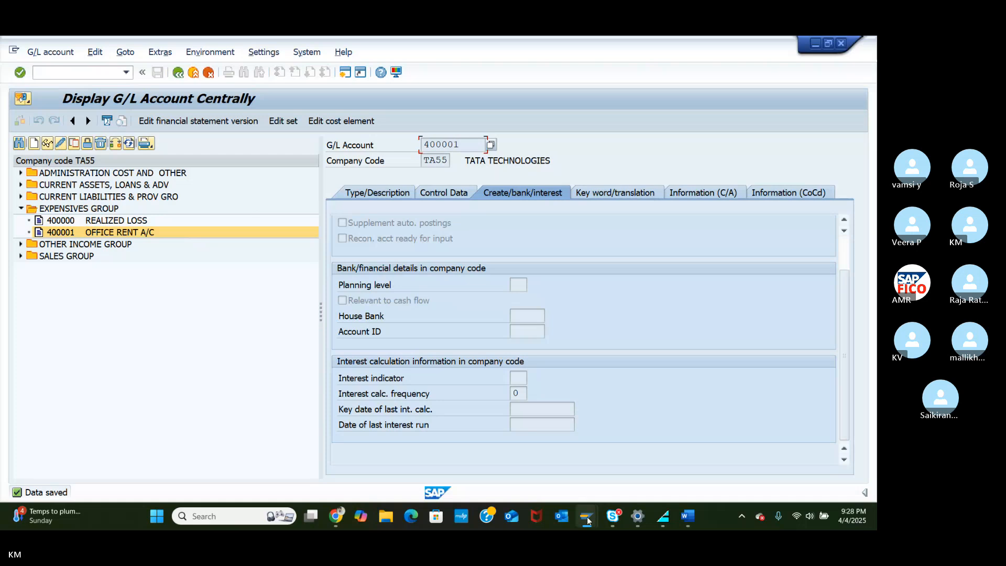
Step: Switch to the Post Outgoing Payments session and open the G/L account document entry transaction for company code TA55
mouse_move(587, 520)
left_click(623, 458)
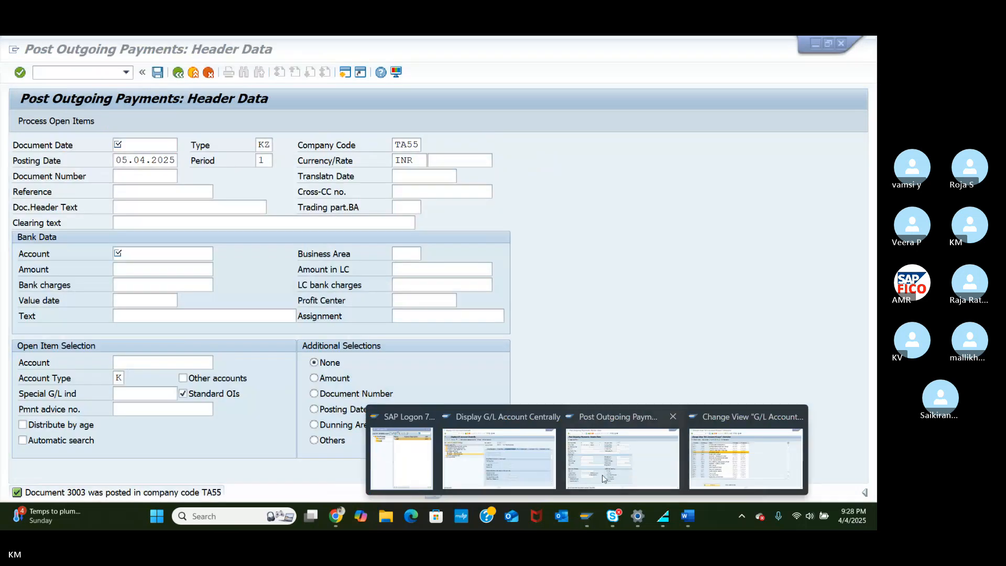
left_click(78, 71)
type("/NFB")
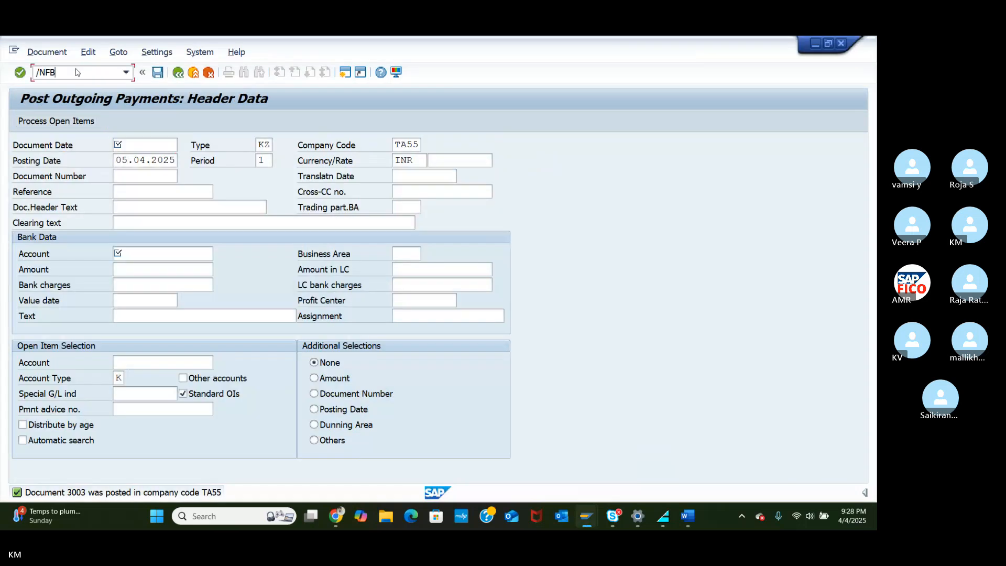
type("60")
key("Return")
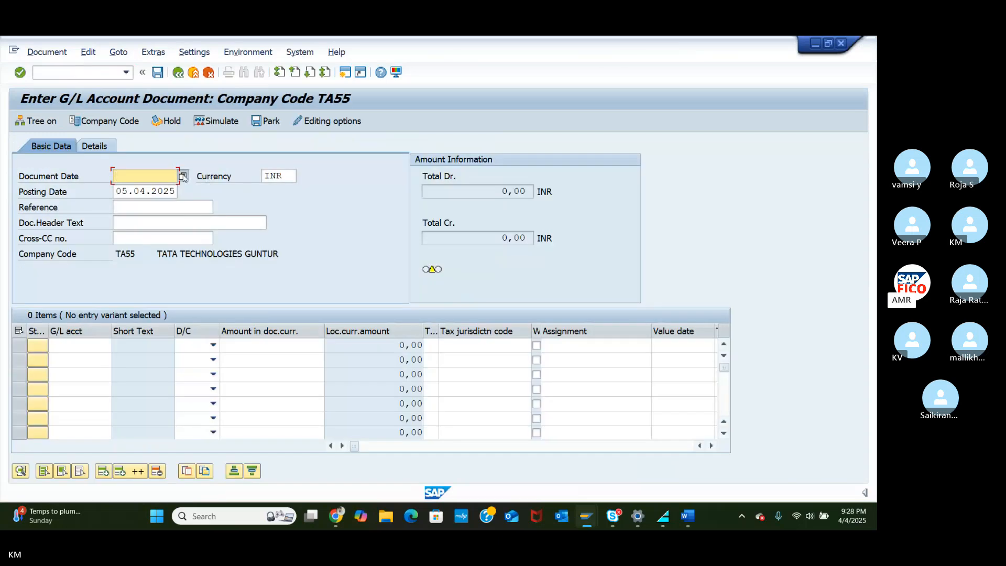
Step: Set the document date to 05.04.2025 from the calendar and check the document currency
left_click(183, 176)
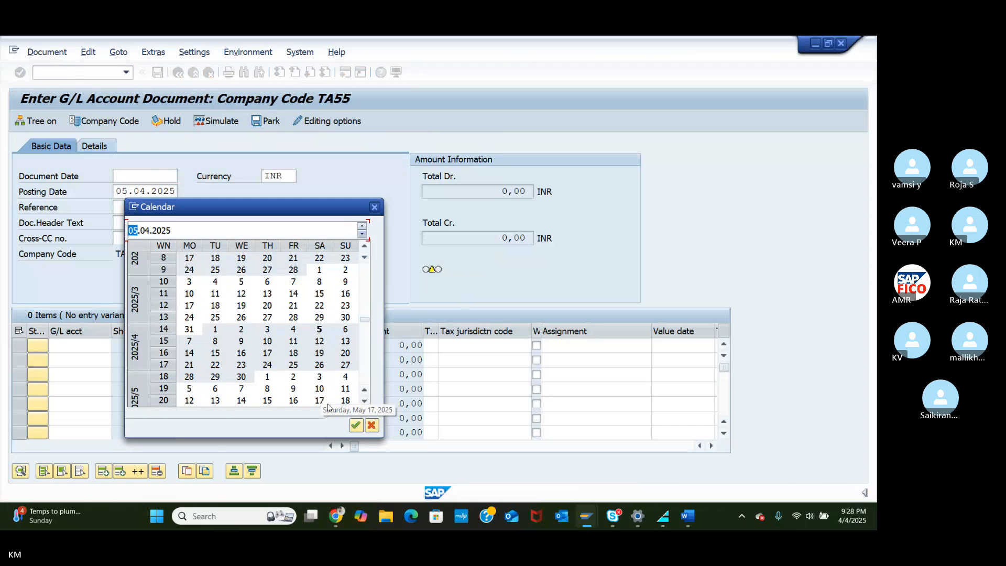
left_click(354, 425)
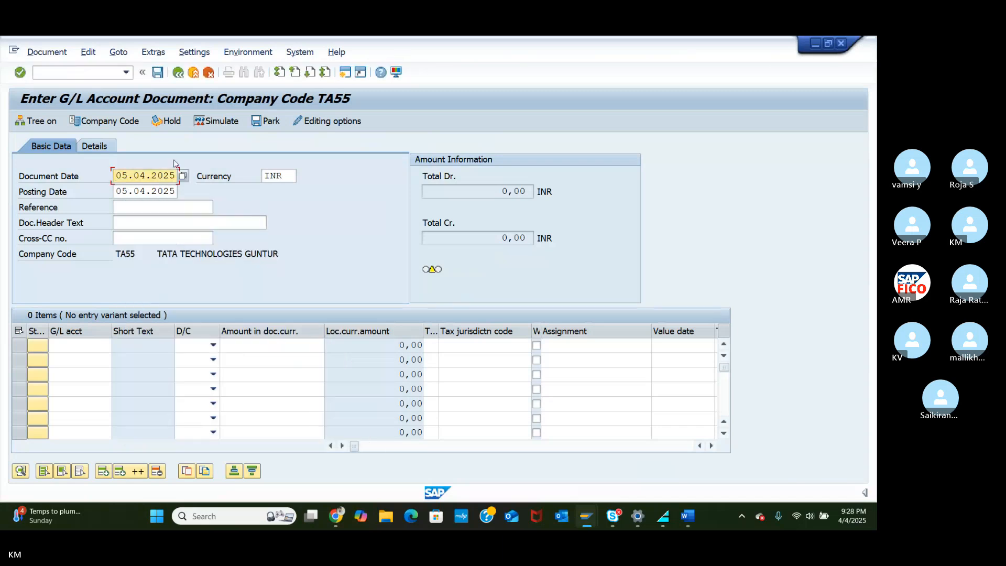
left_click(98, 347)
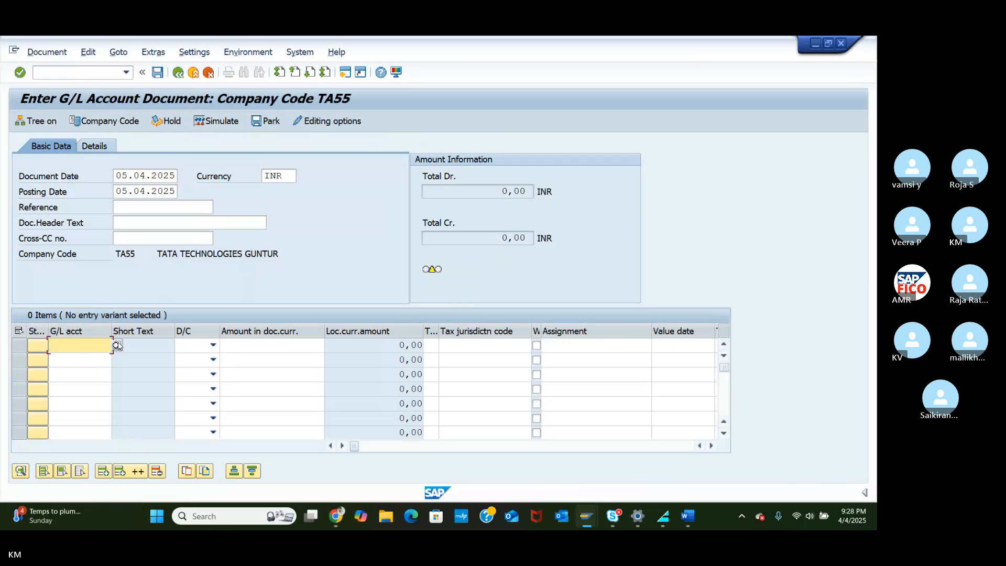
left_click(288, 175)
double_click(288, 176)
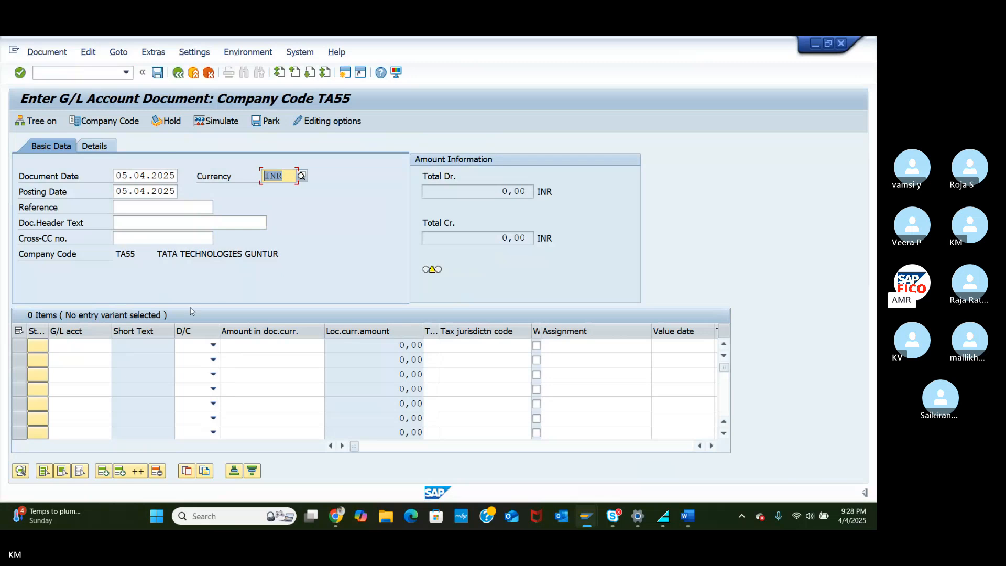
Step: Look up and enter G/L accounts 400001 OFFICE RENT ACCOUNT on the first item line and 200109 CASH ACCOUNT on the second
left_click(98, 344)
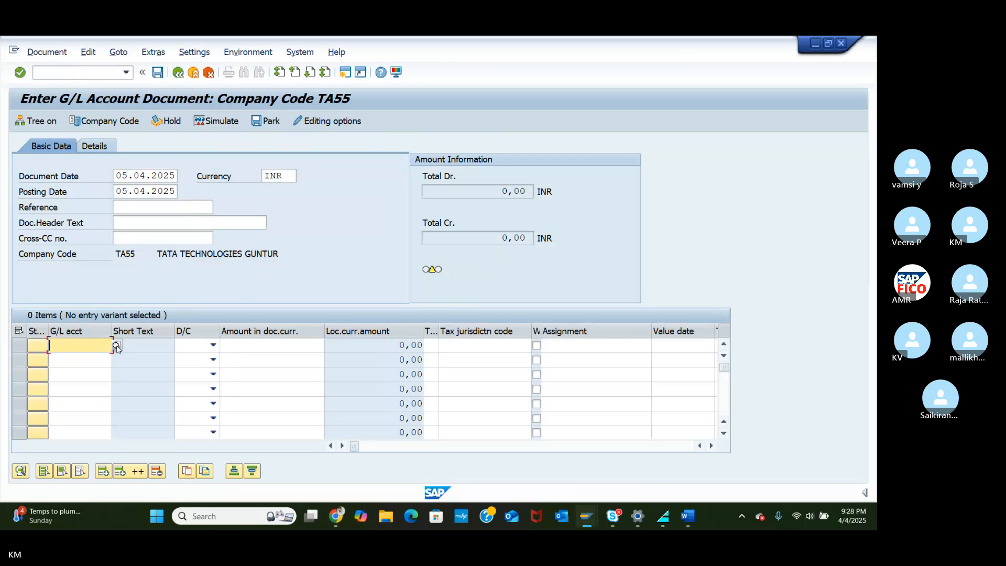
left_click(117, 346)
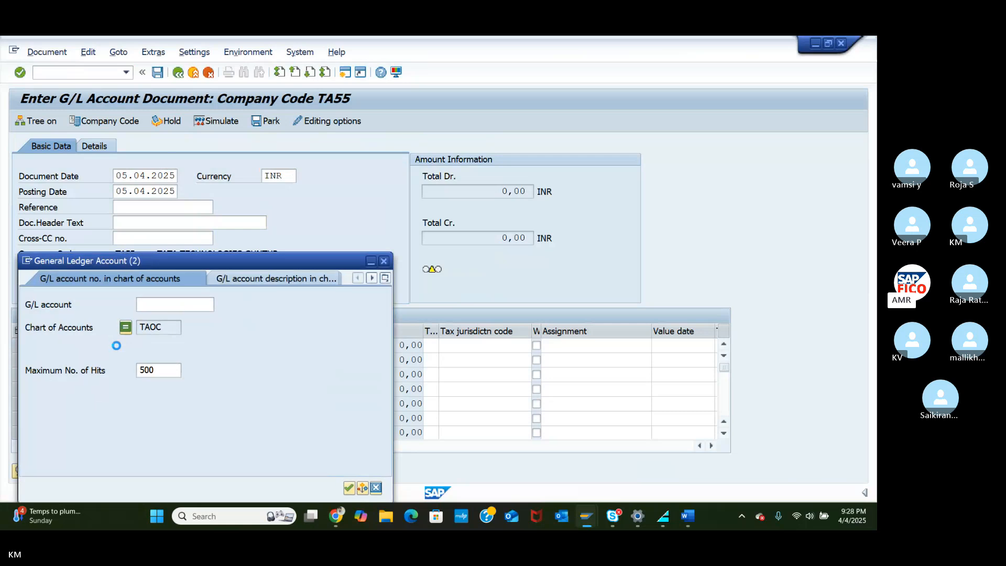
left_click(348, 488)
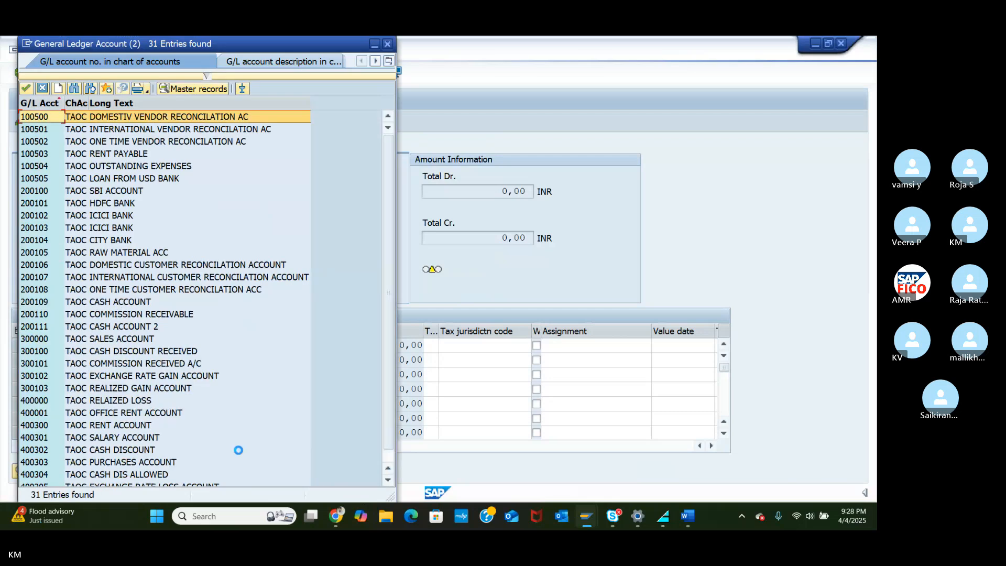
scroll(96, 459, "down", 1)
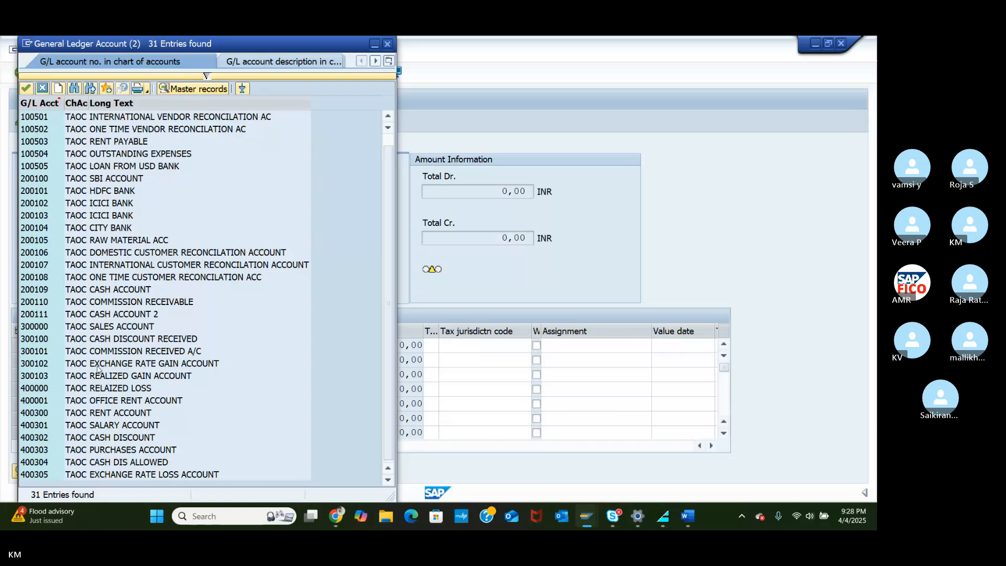
left_click(48, 401)
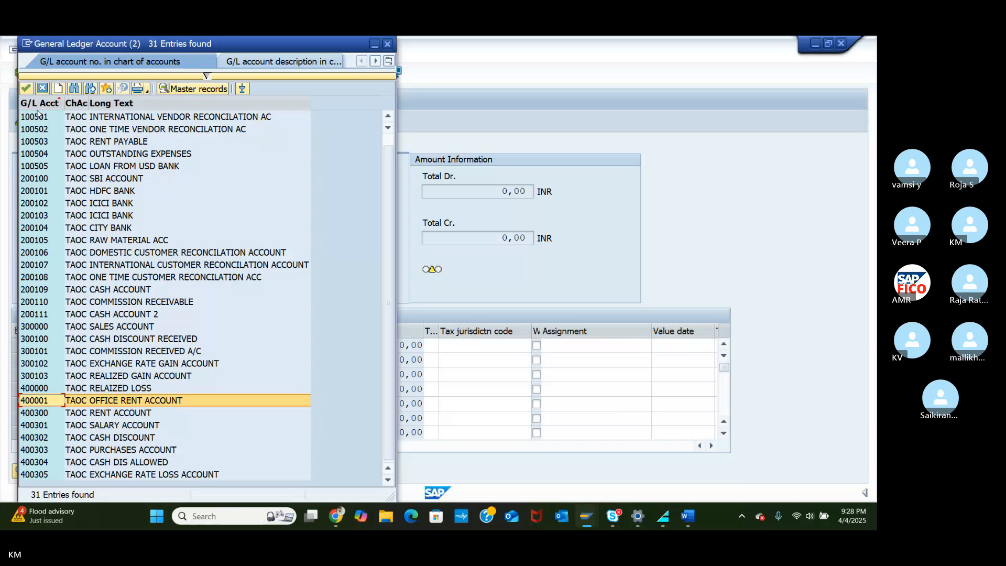
left_click(24, 89)
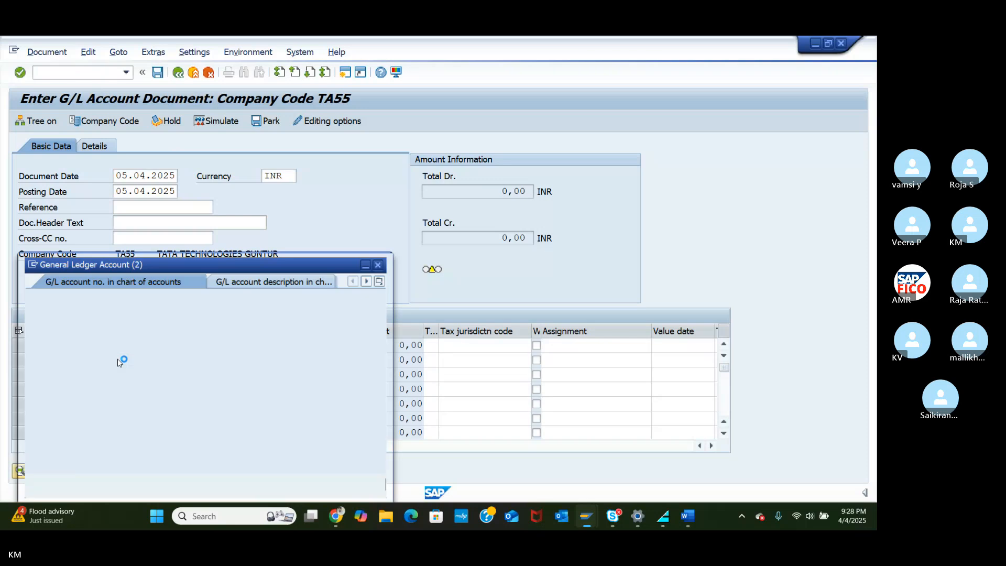
left_click(348, 489)
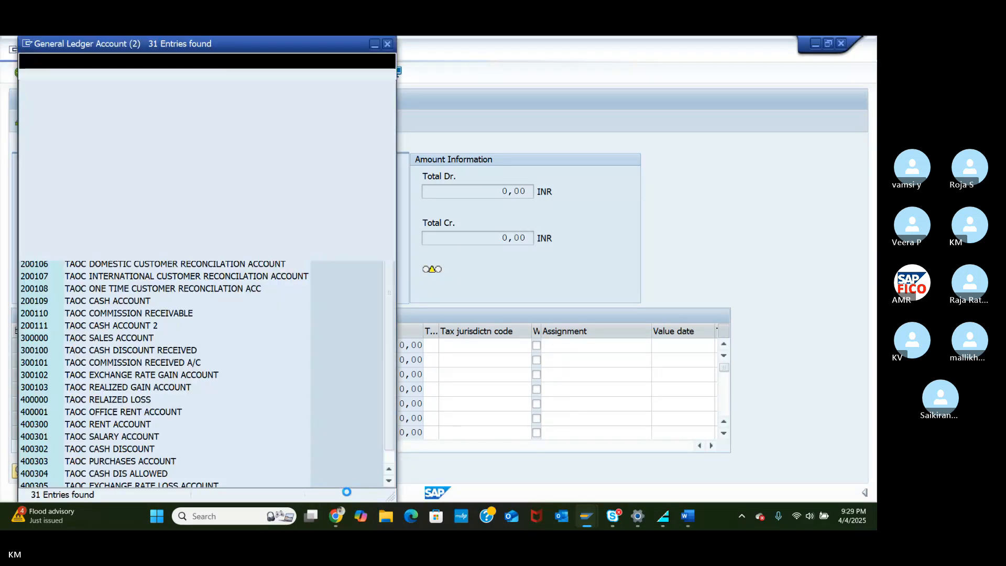
left_click(88, 302)
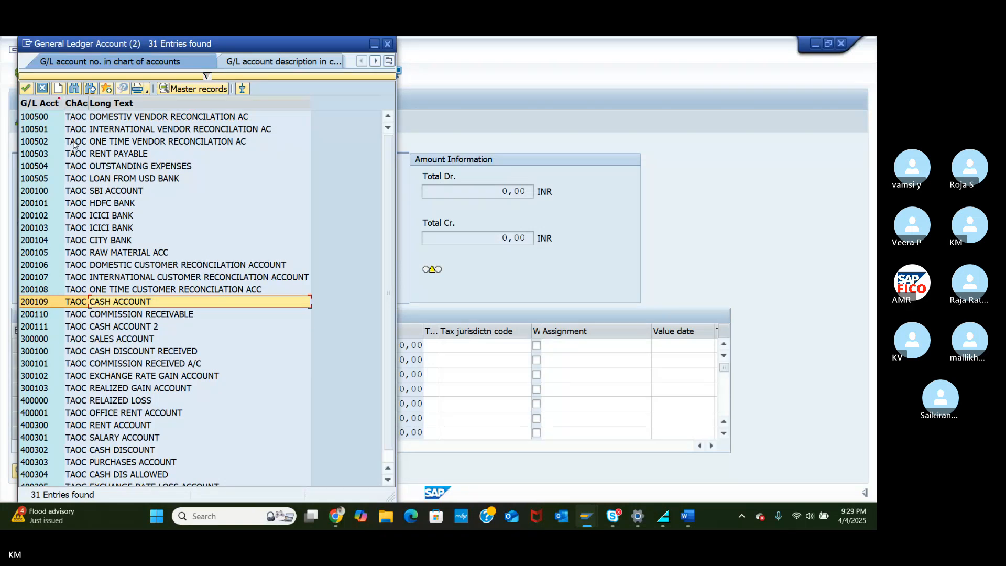
double_click(112, 304)
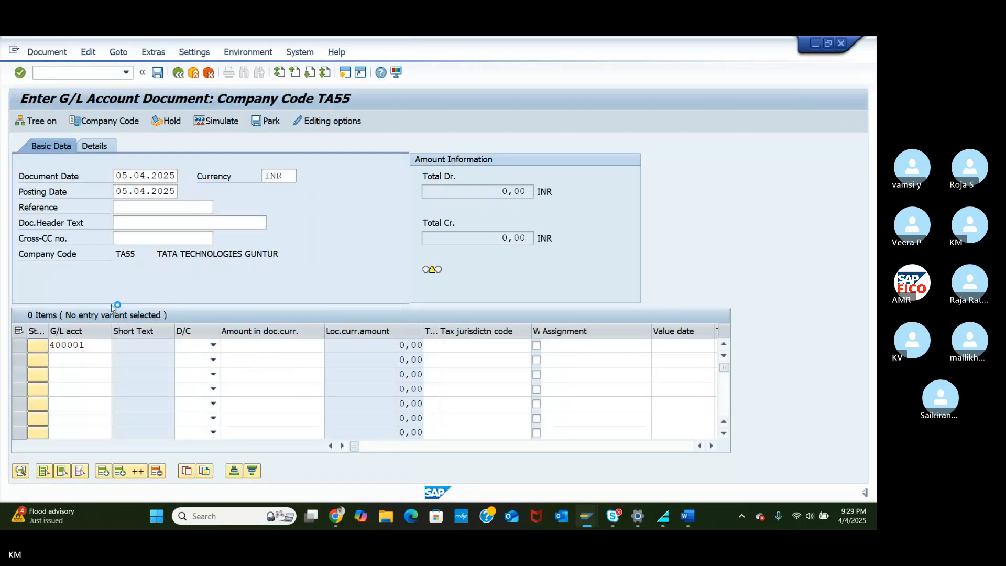
Step: Mark the cash account line as H Credit and the office rent line as S Debit
left_click(214, 361)
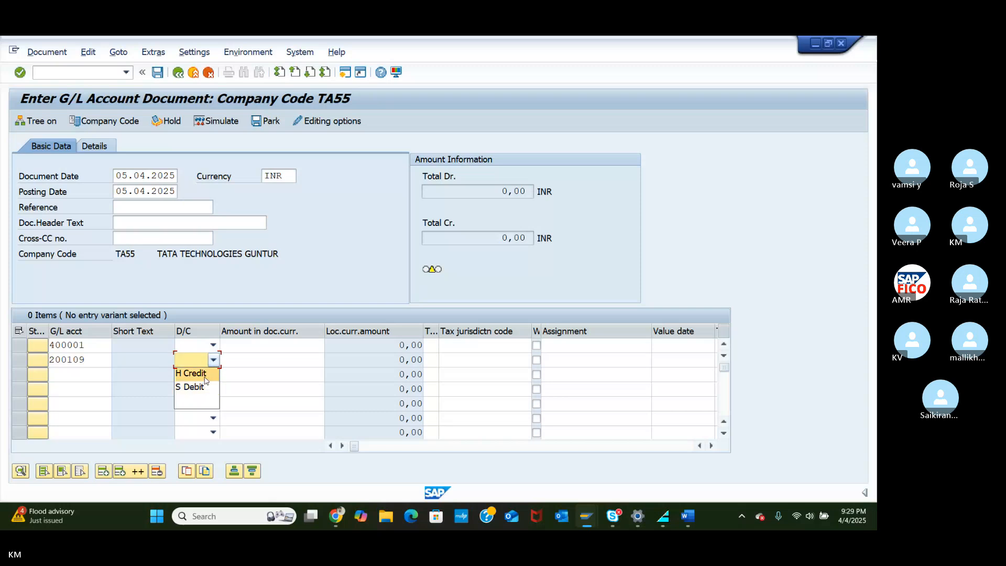
left_click(204, 379)
left_click(213, 346)
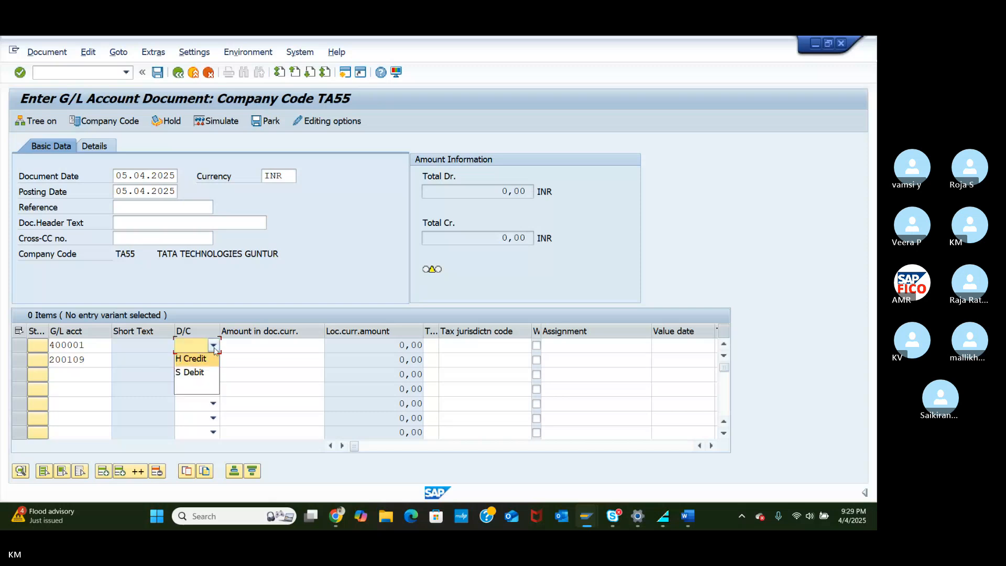
left_click(199, 372)
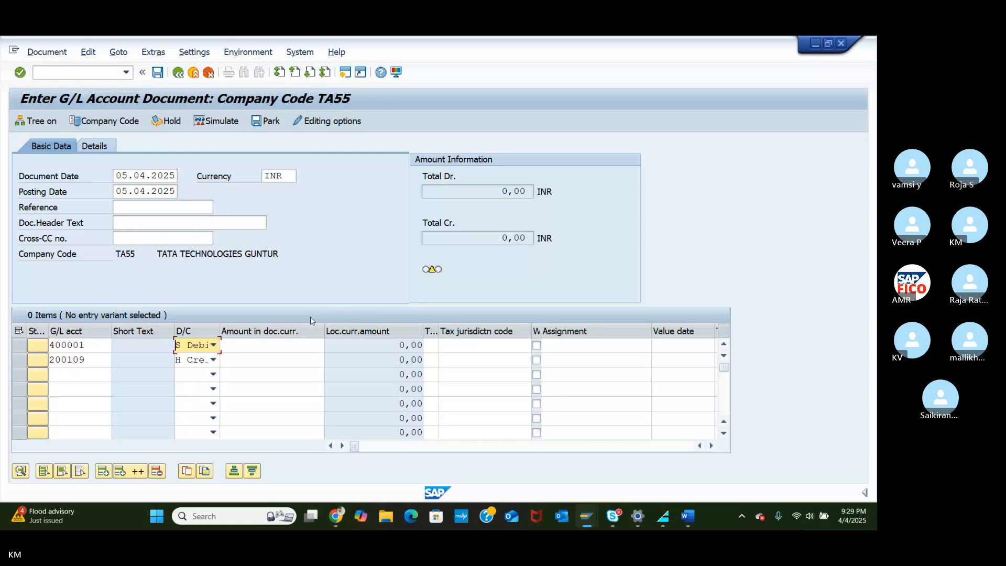
Step: Enter a document currency amount of 1000 on both the office rent and cash lines and validate the entries
left_click(307, 343)
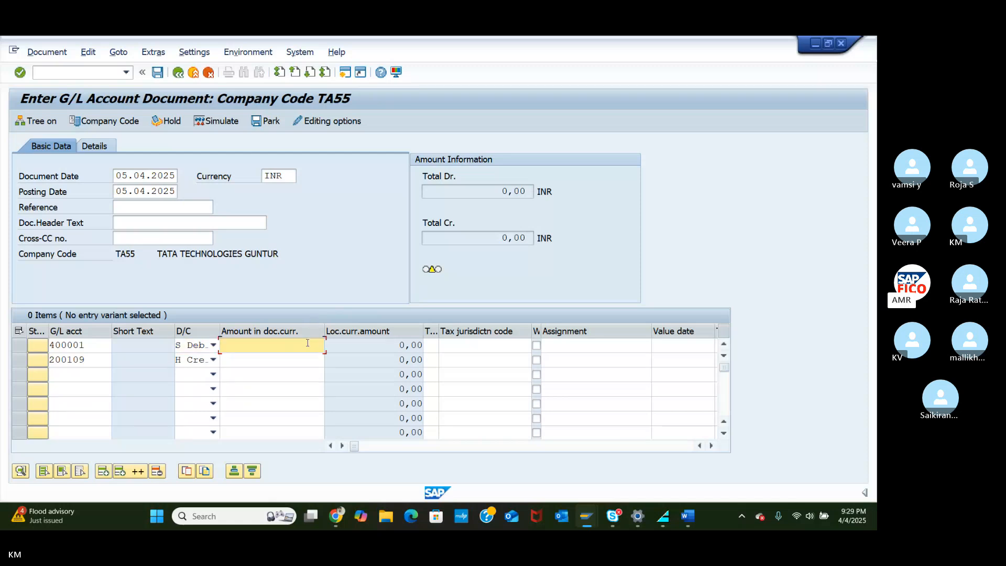
type("1000")
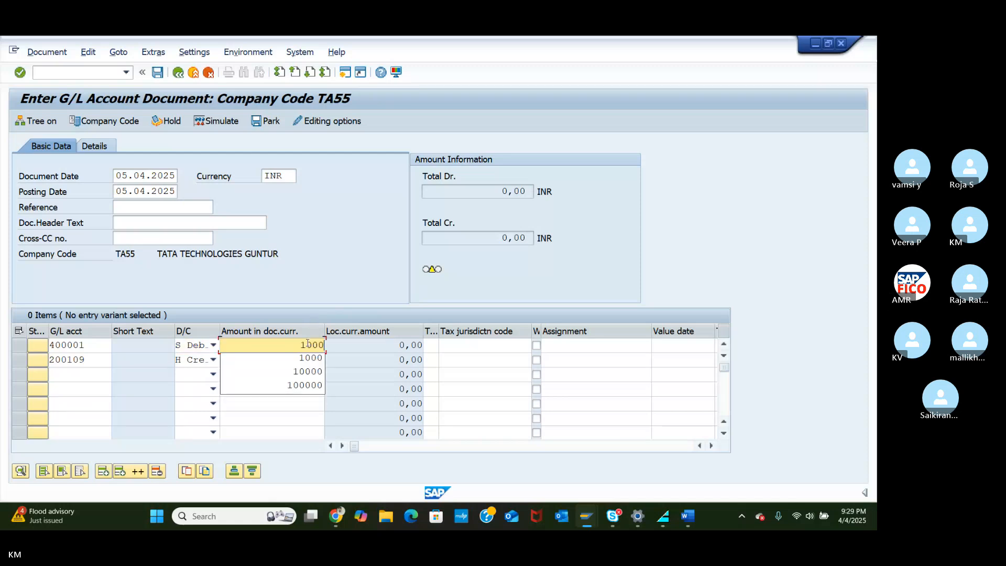
left_click(312, 358)
type("100")
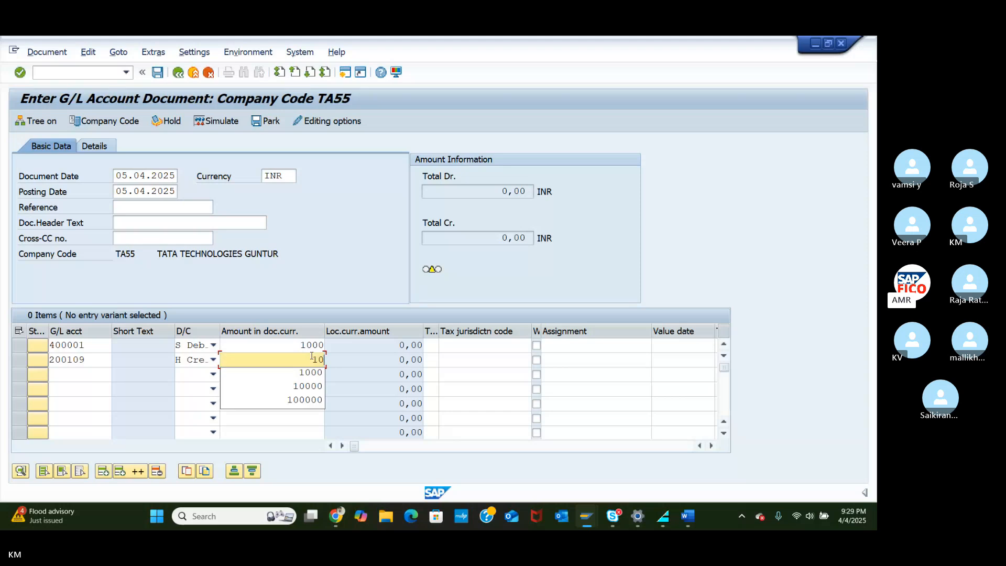
type("0")
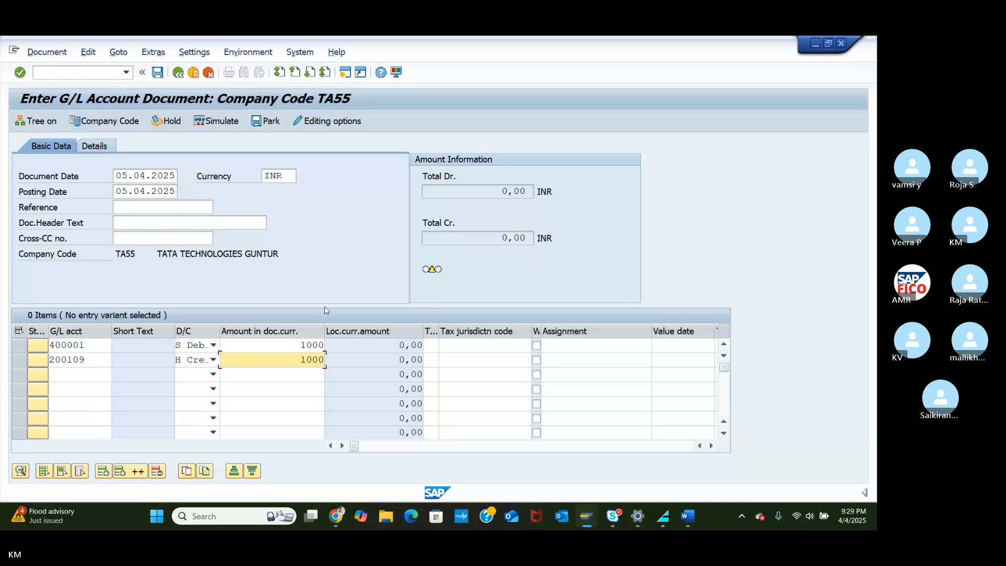
key("Return")
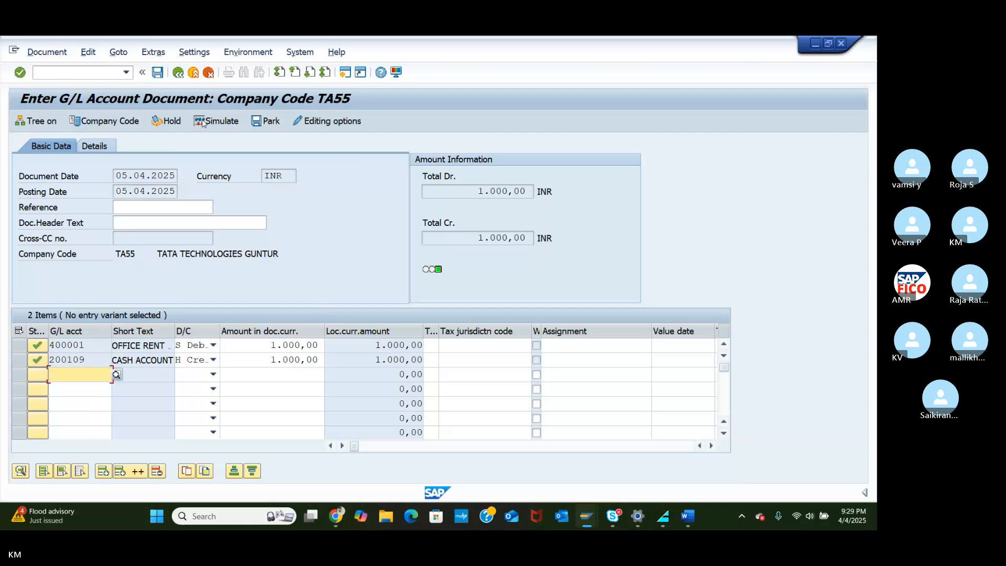
Step: Simulate the INR office rent document and post it
left_click(220, 121)
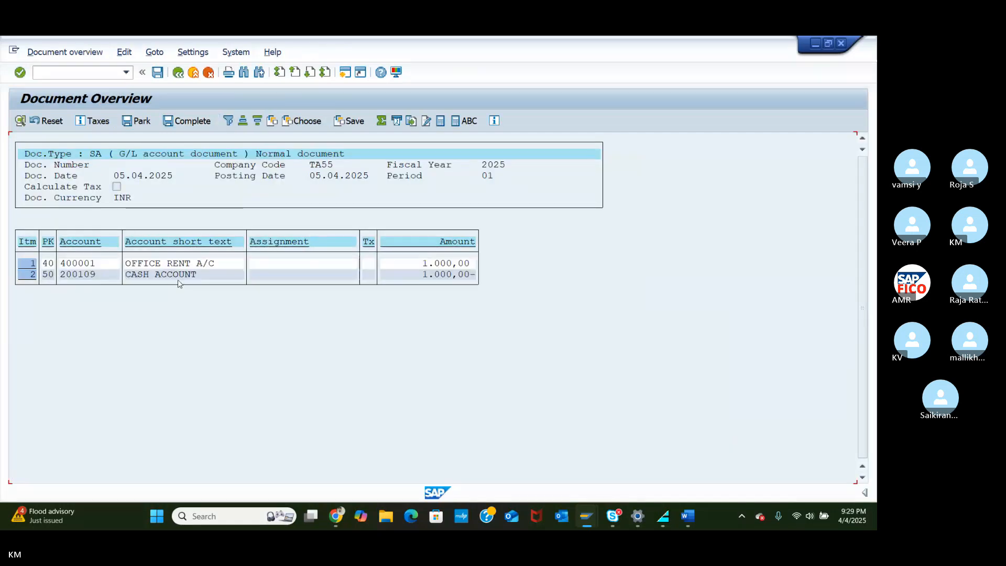
left_click(153, 76)
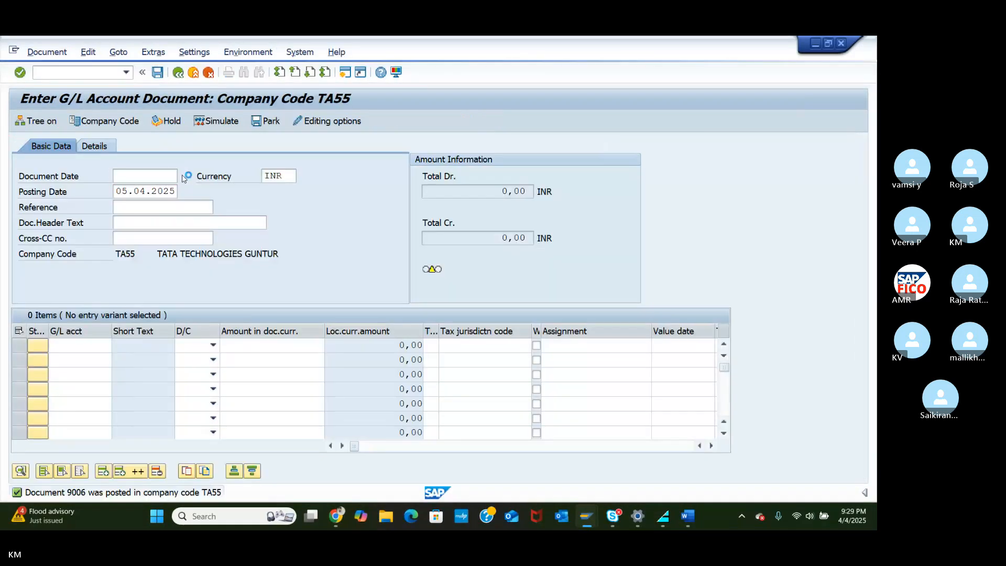
Step: Set the new document's date to 05.04.2025 from the calendar and its currency to USD
left_click(185, 181)
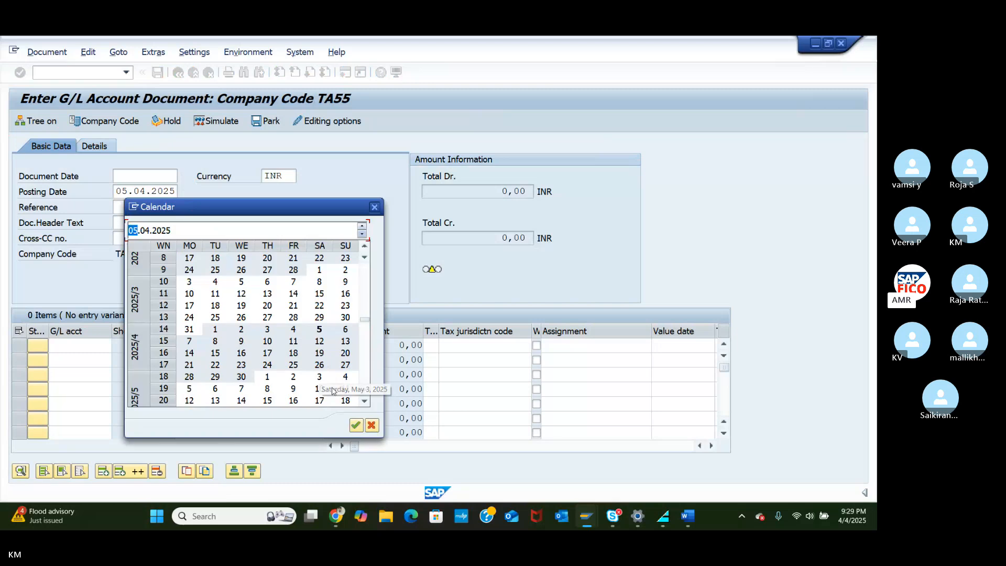
left_click(358, 427)
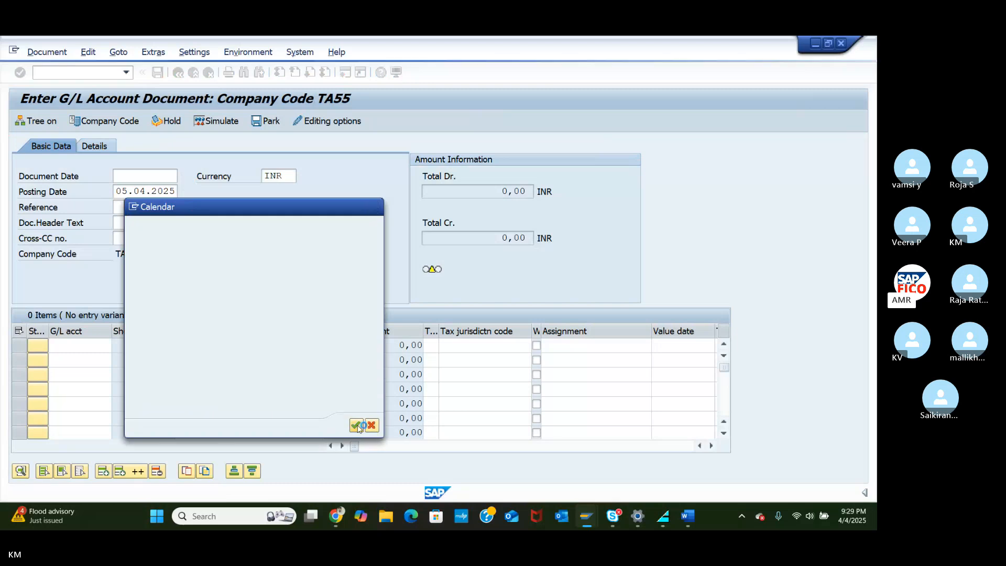
left_click(286, 178)
left_click_drag(285, 178, 262, 184)
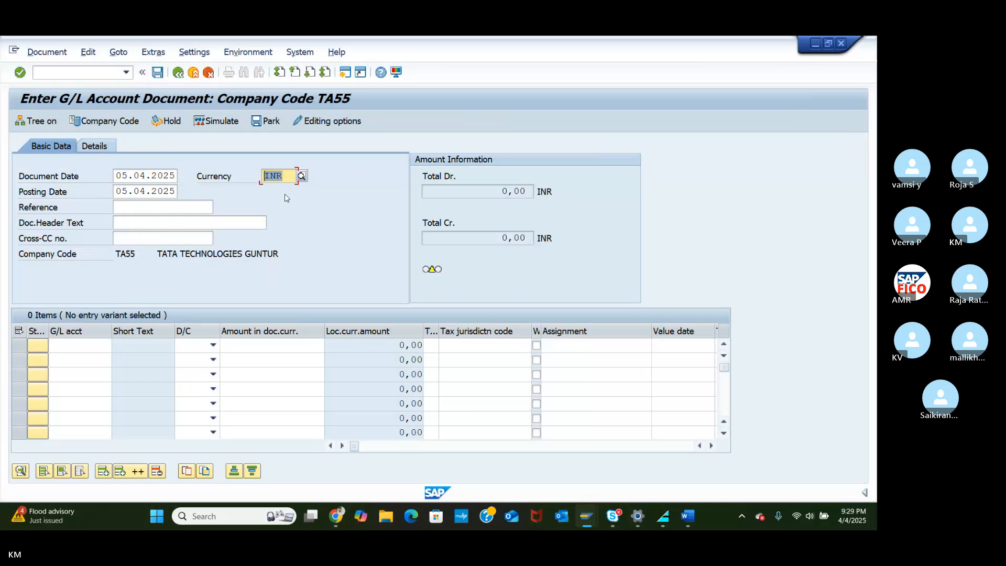
key("BackSpace")
type("USD")
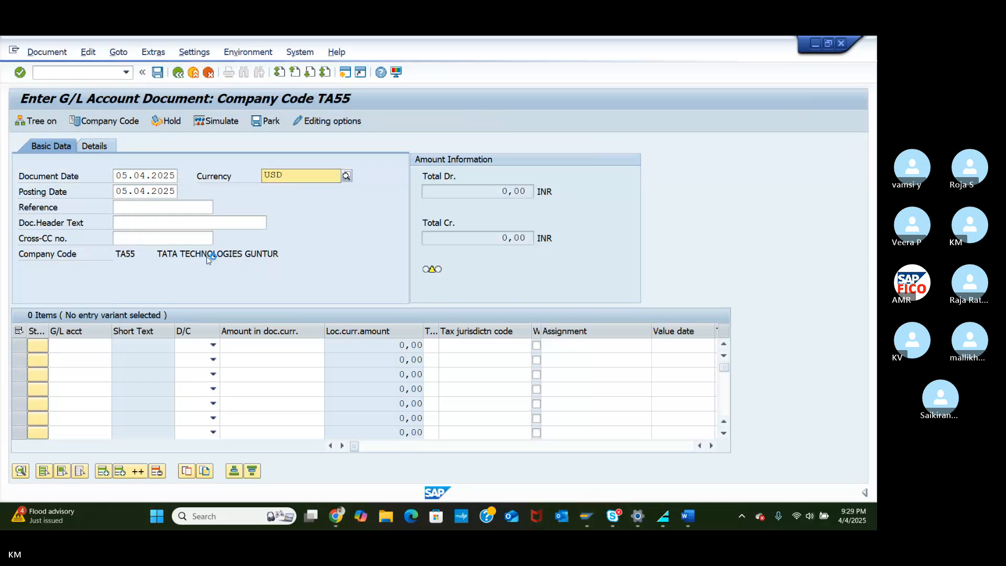
Step: Look up and enter G/L account 400001 OFFICE RENT ACCOUNT on the first item line and 200109 CASH ACCOUNT on the second
left_click(83, 344)
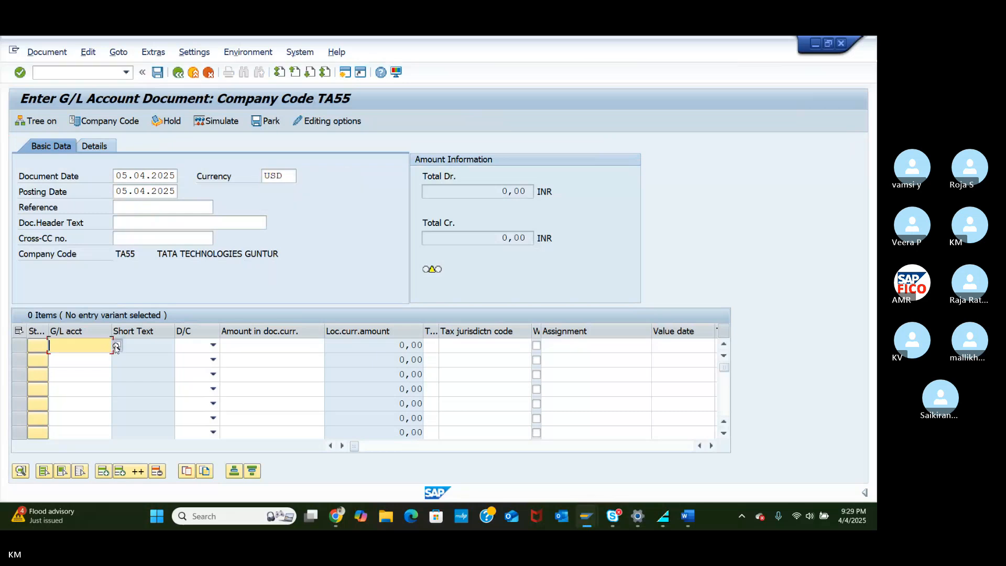
left_click(116, 345)
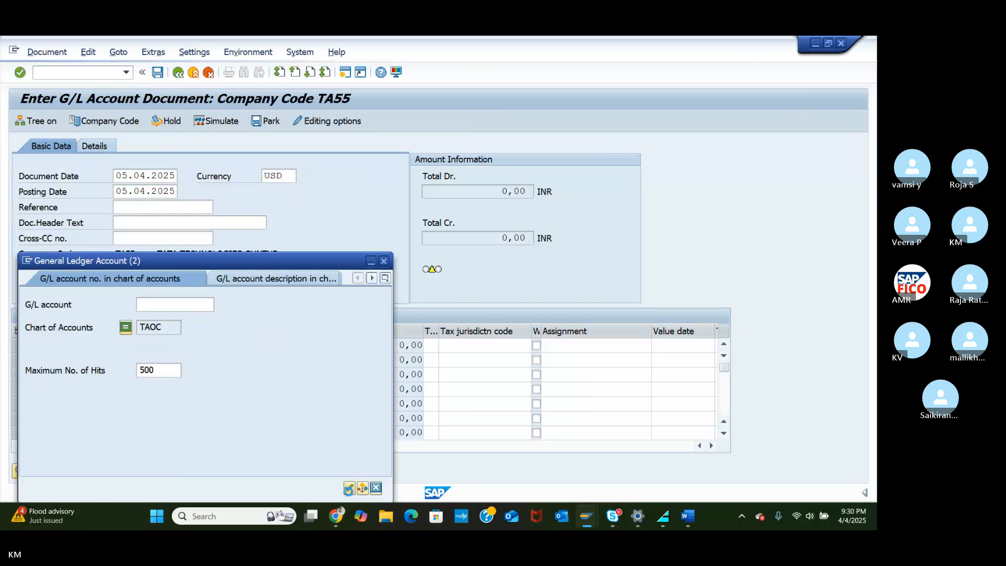
left_click(349, 488)
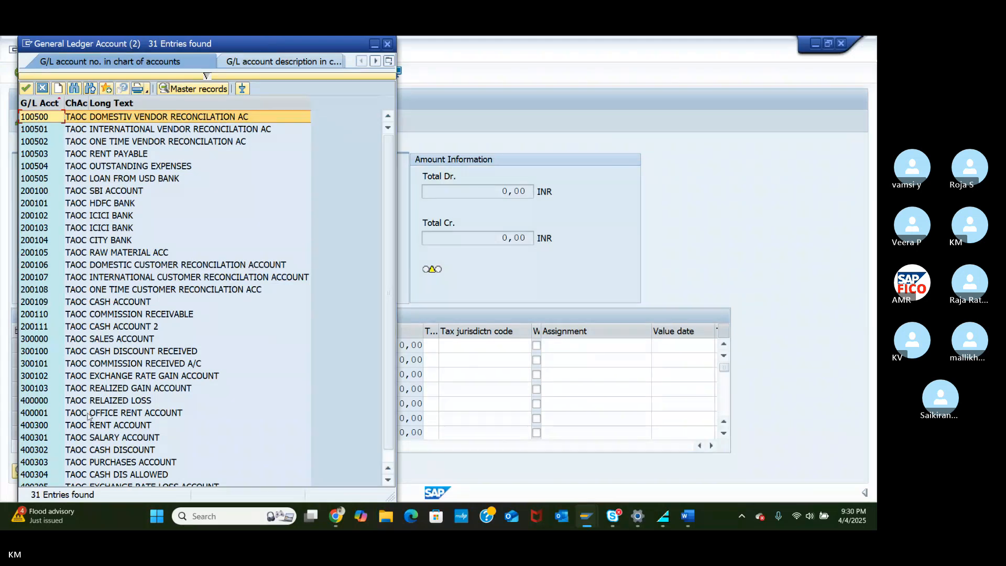
double_click(135, 323)
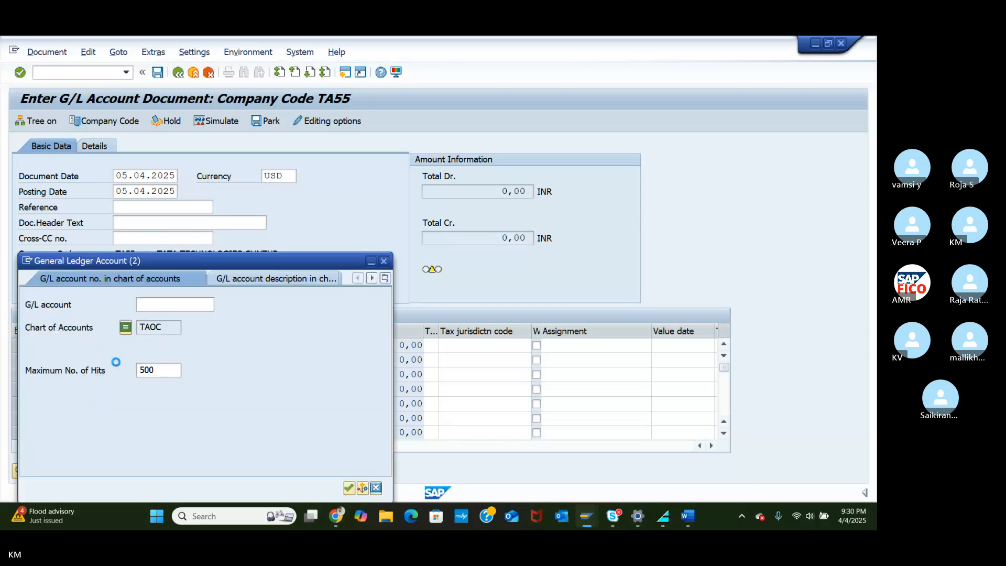
left_click(349, 488)
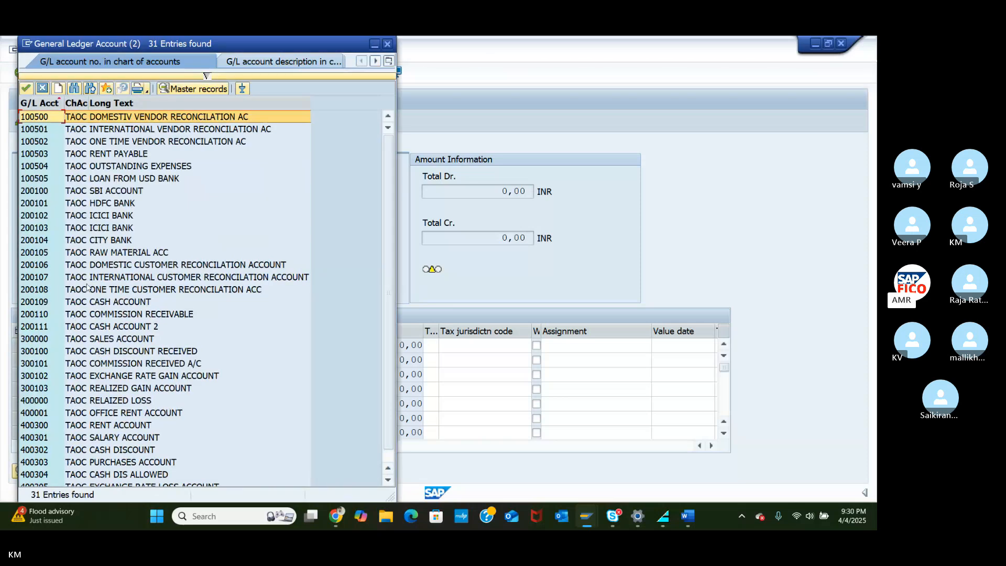
left_click(41, 306)
double_click(201, 412)
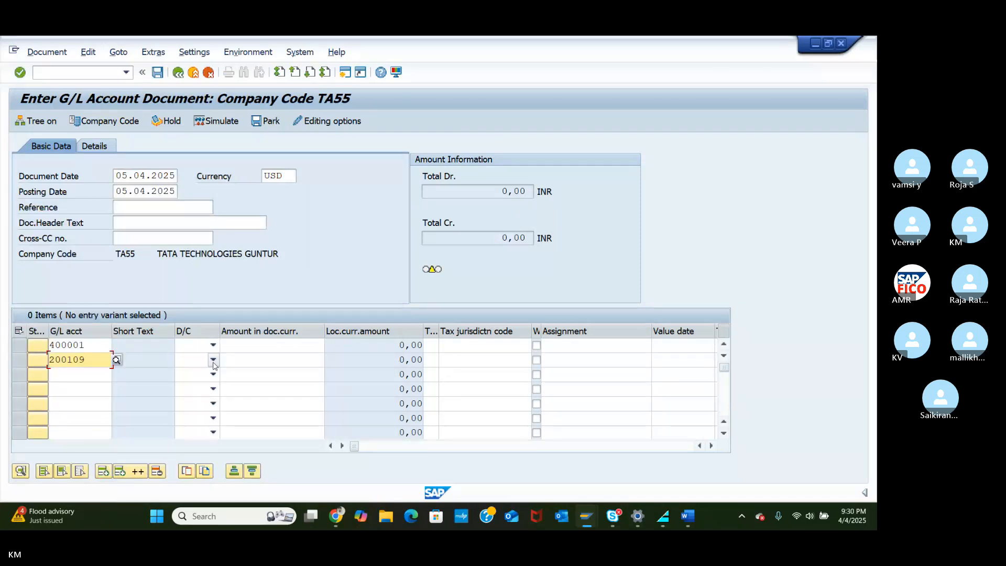
Step: Mark the office rent line as S Debit and the cash line as H Credit, with a document currency amount of 2000 on each
left_click(214, 359)
left_click(194, 374)
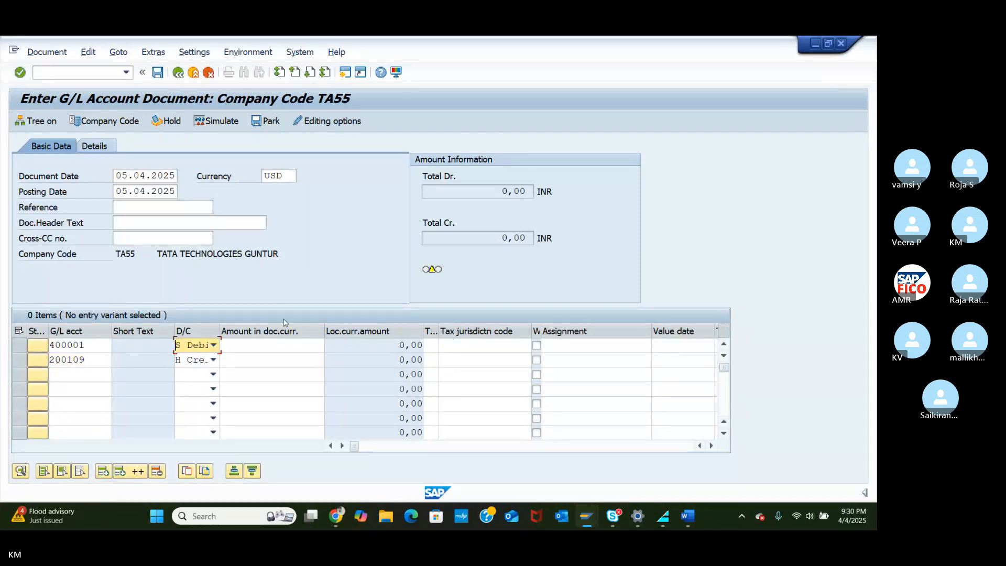
left_click(298, 344)
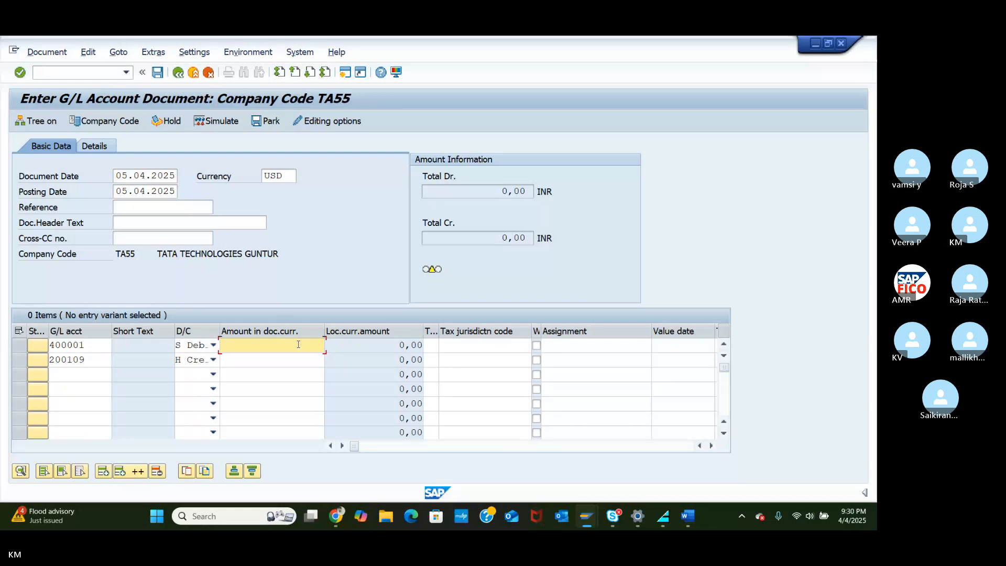
type("2000")
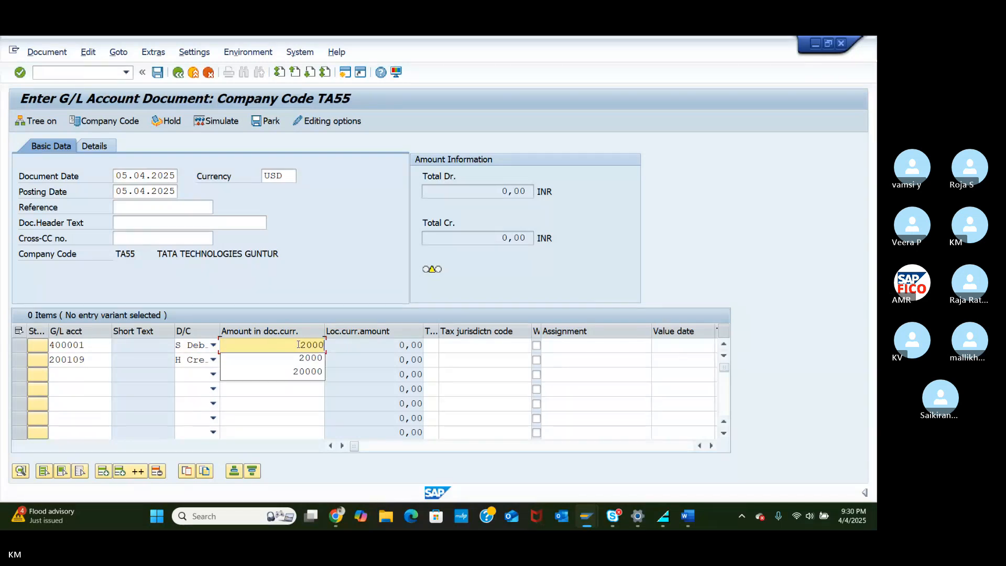
left_click(307, 361)
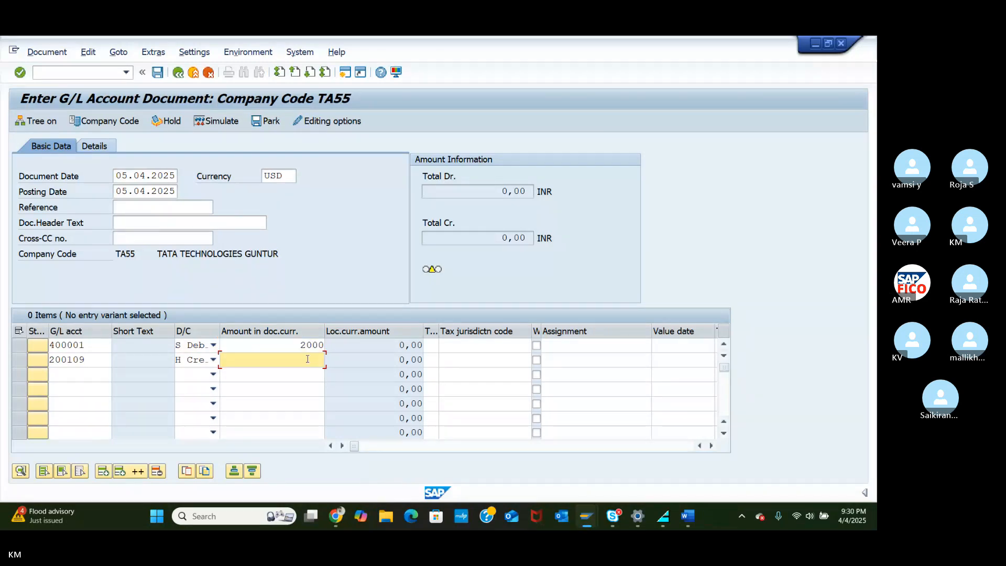
type("2000")
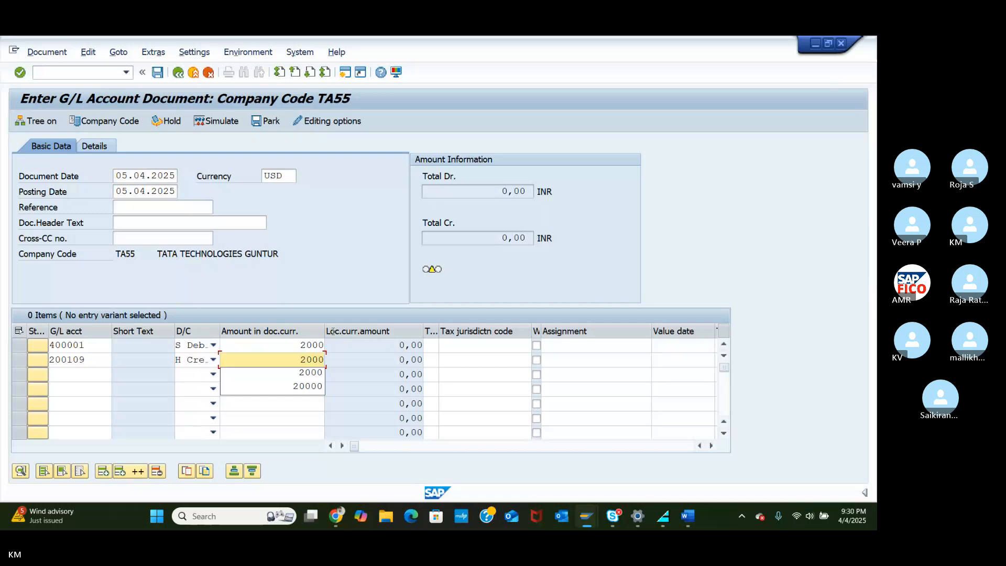
Step: Simulate the USD office rent document and post it
left_click(339, 254)
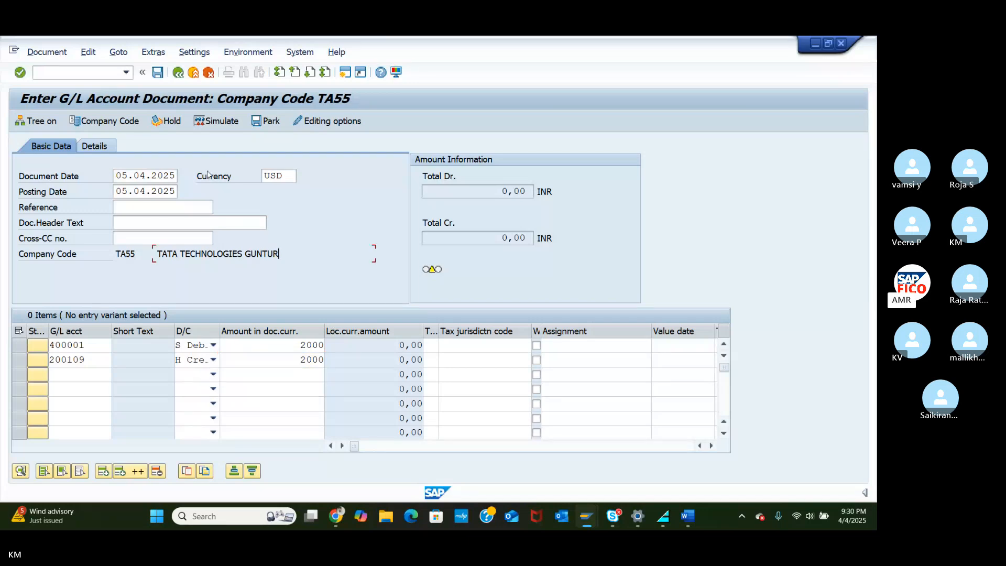
left_click(216, 120)
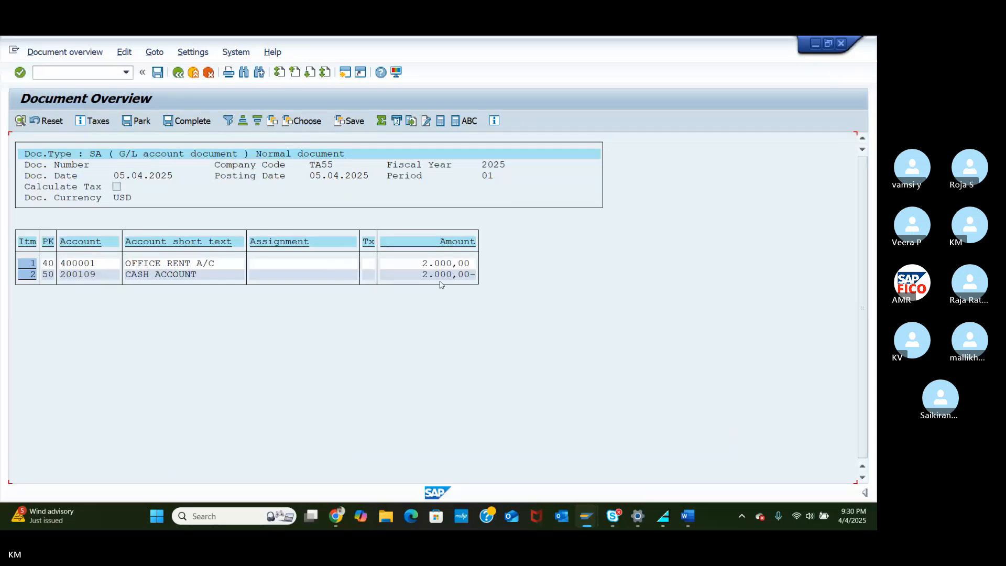
left_click(159, 73)
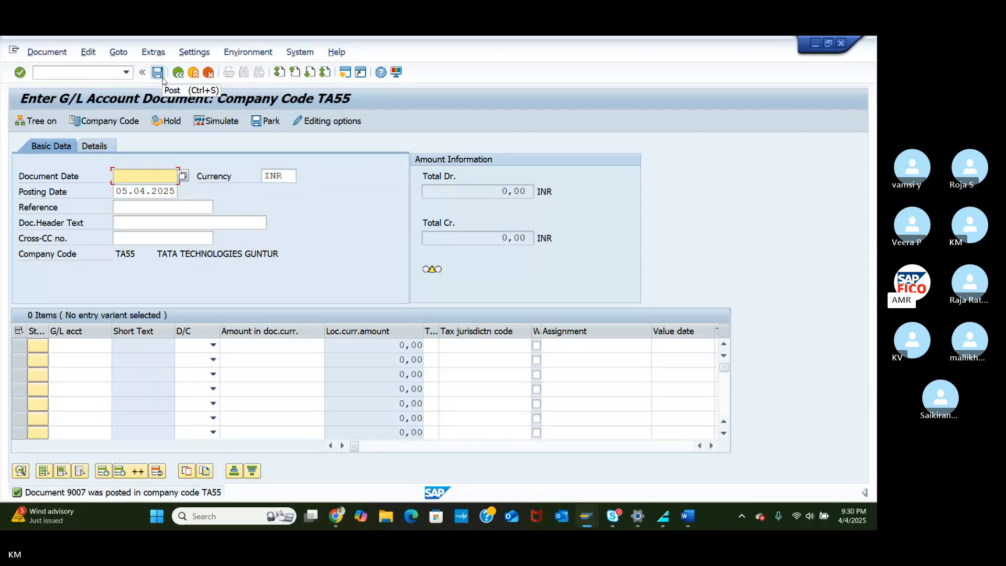
Step: Display the posted USD document to review its line items and currency
left_click(48, 52)
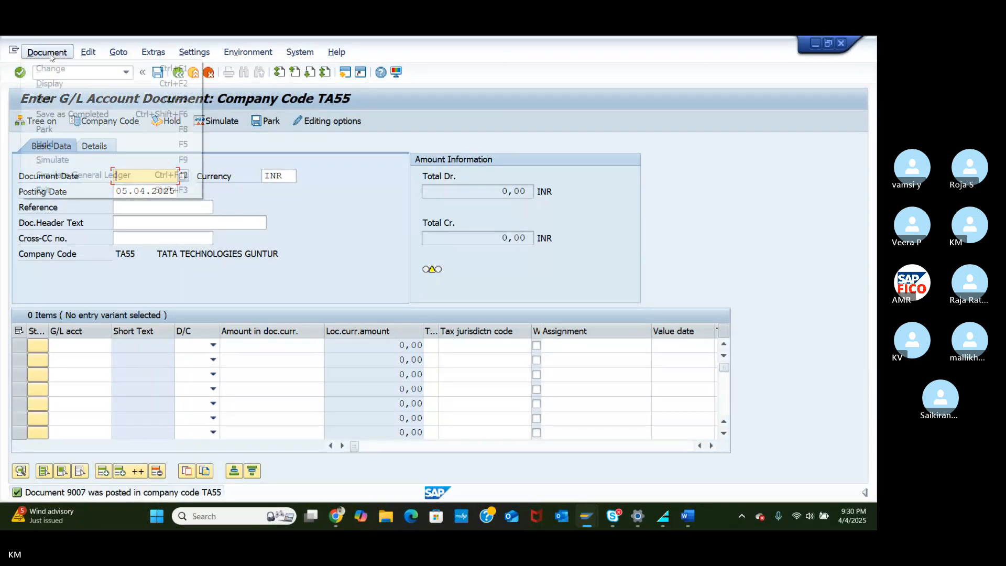
left_click(50, 83)
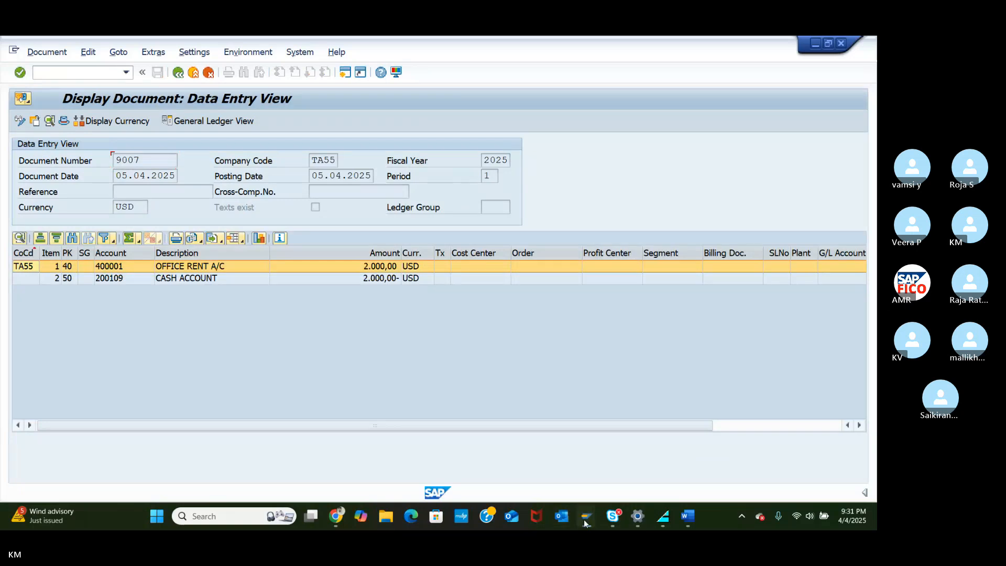
Step: Switch to the G/L account display window and start creating a new G/L account for company code TA55
mouse_move(584, 520)
left_click(503, 451)
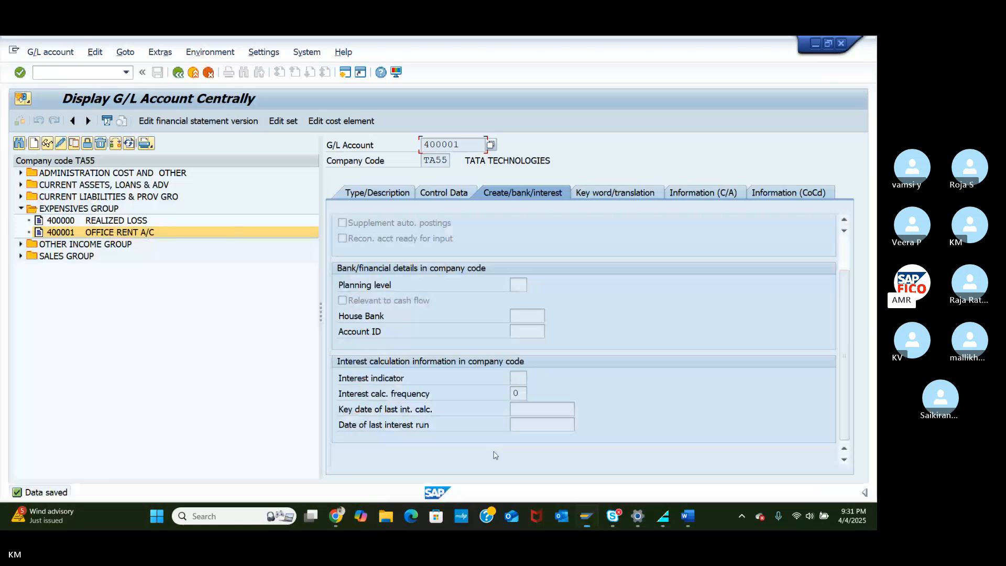
left_click(20, 209)
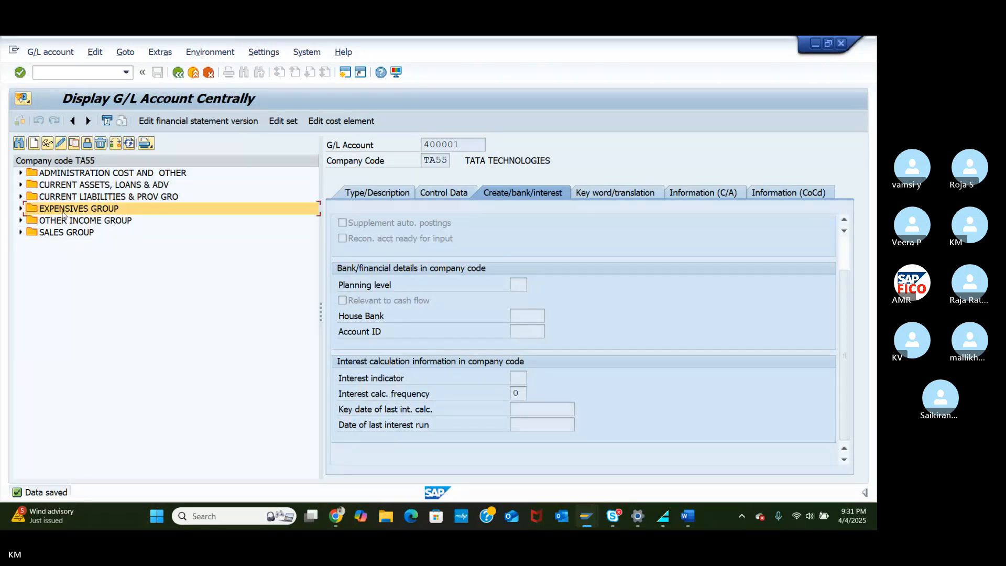
left_click(38, 146)
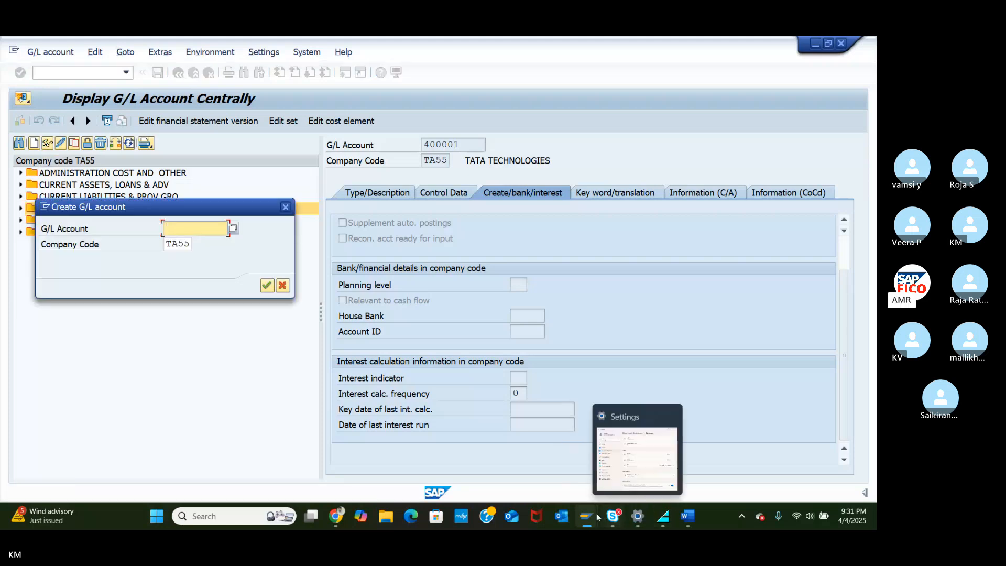
Step: Check the EXPENSIVES GROUP number range in the G/L account groups overview, return to the account window and cancel the open creation dialog
mouse_move(602, 516)
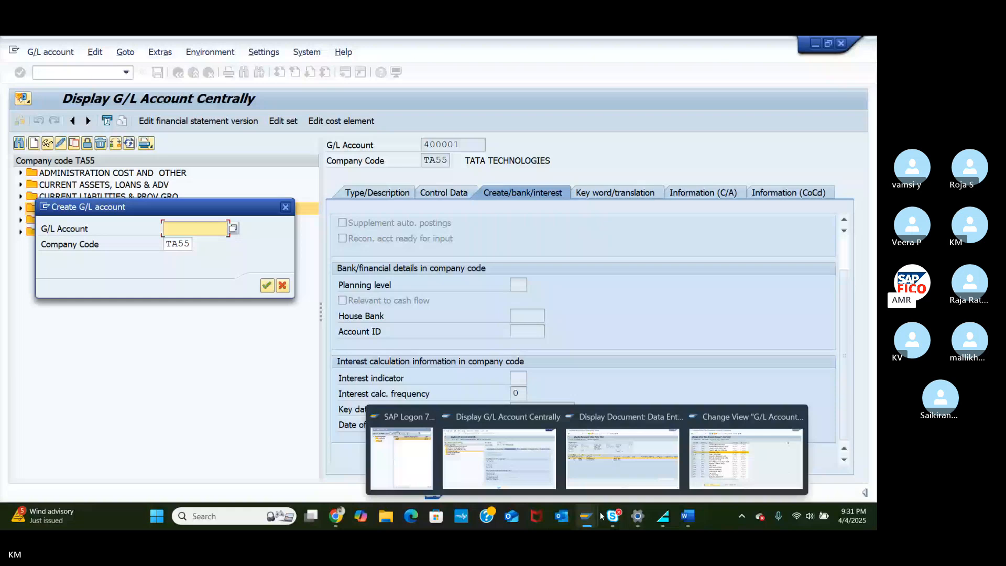
left_click(745, 457)
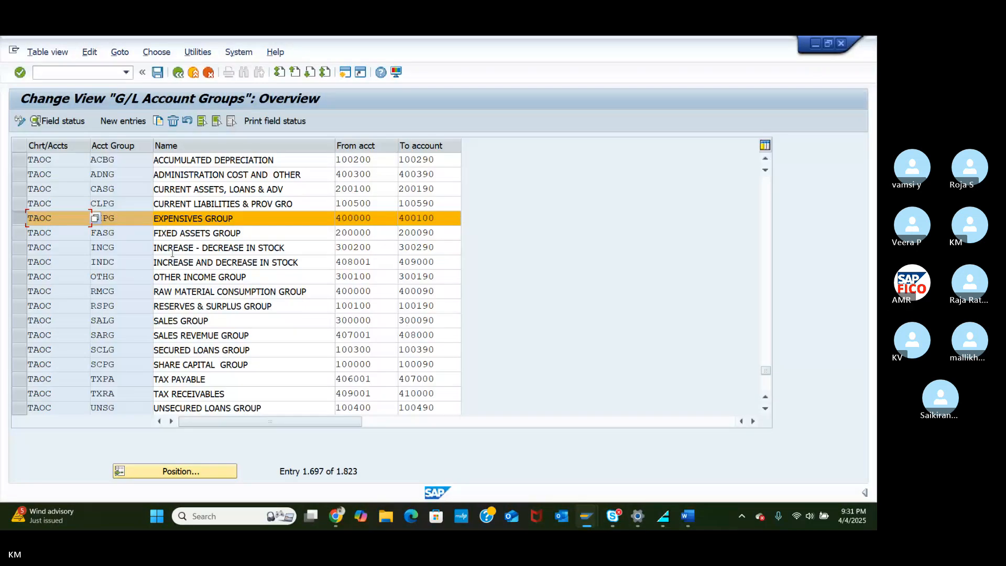
left_click(587, 517)
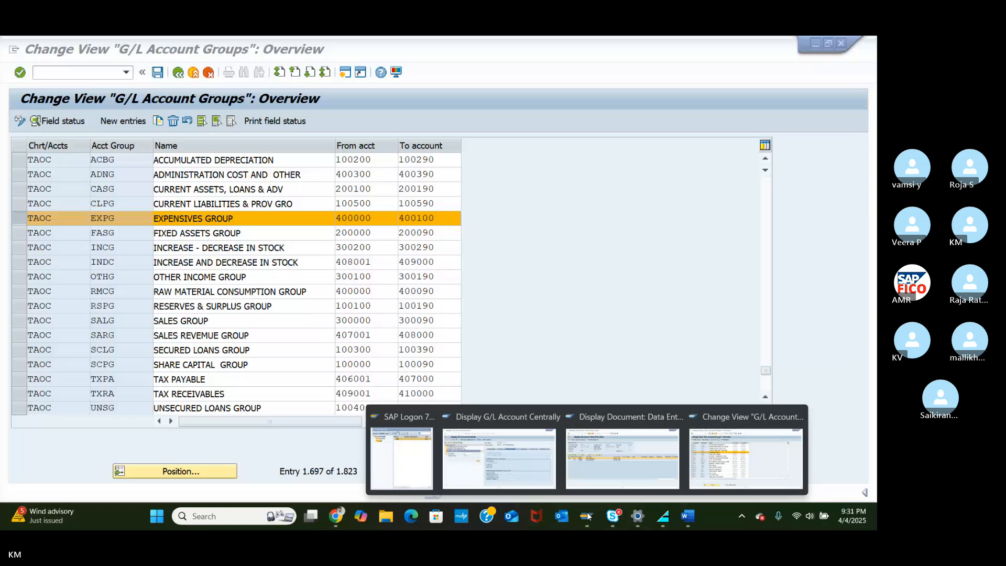
left_click(499, 459)
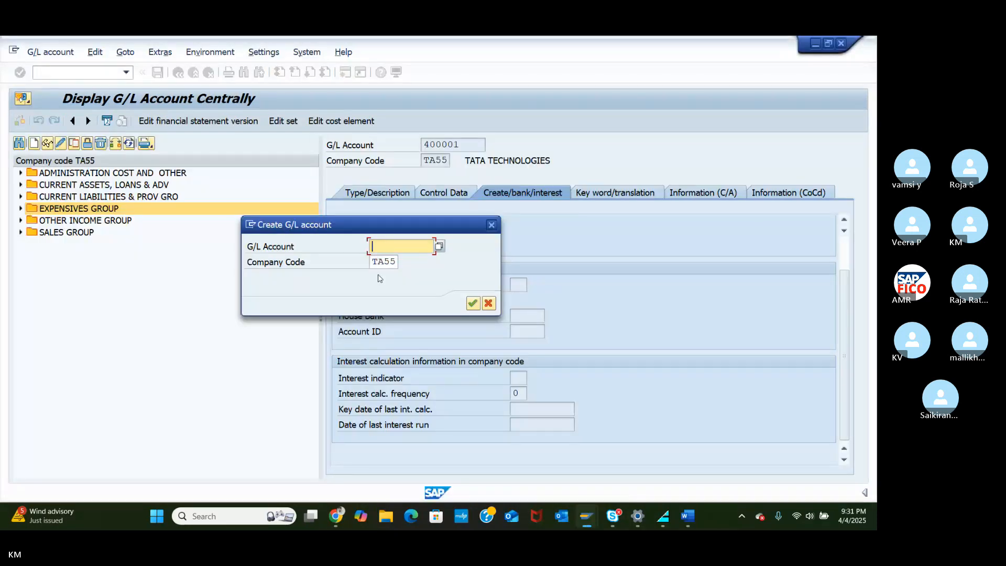
key("Escape")
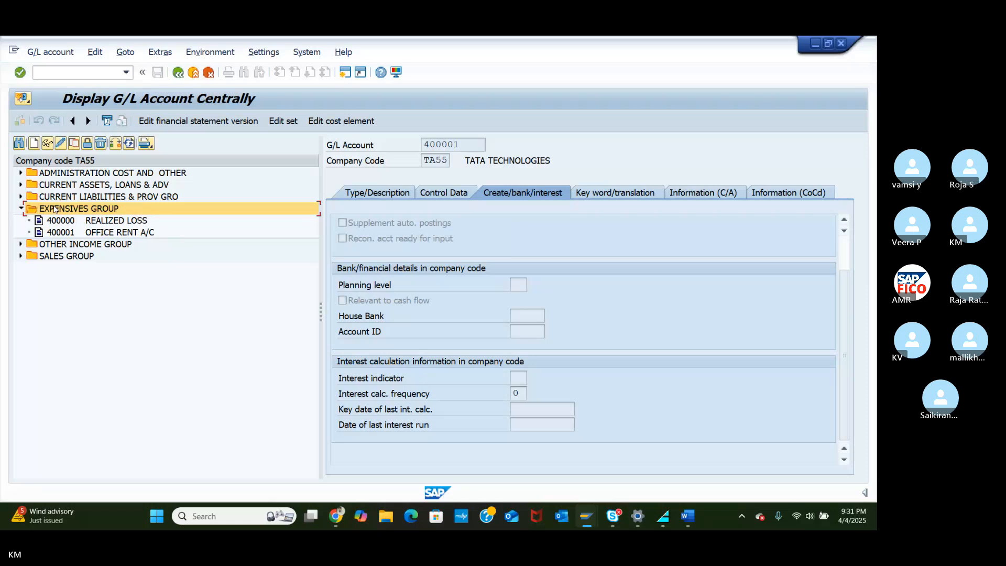
Step: Start creating G/L account 400002 in company code TA55 and show its type and description data
left_click(34, 143)
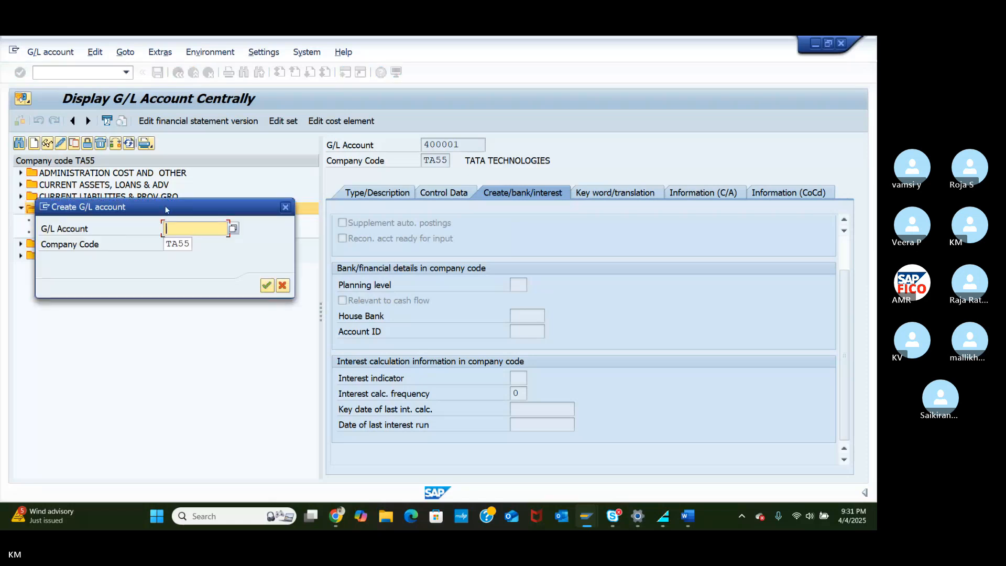
left_click_drag(166, 209, 366, 189)
type("40")
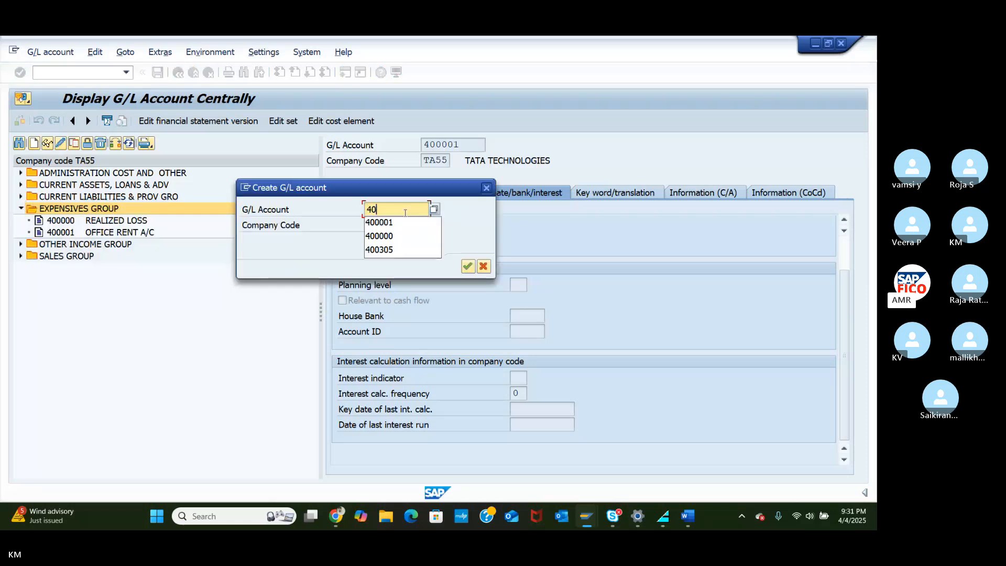
type("0002")
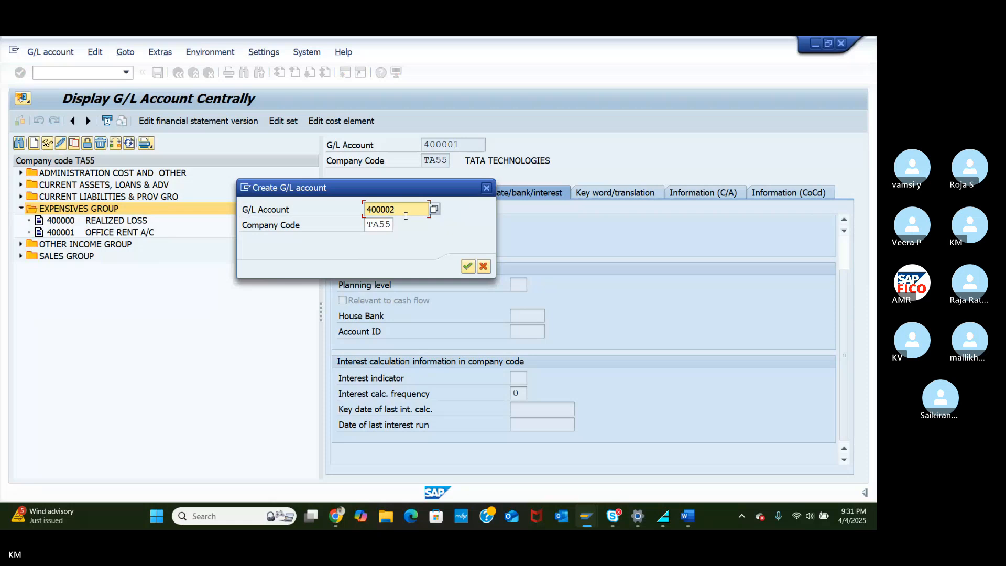
left_click(469, 266)
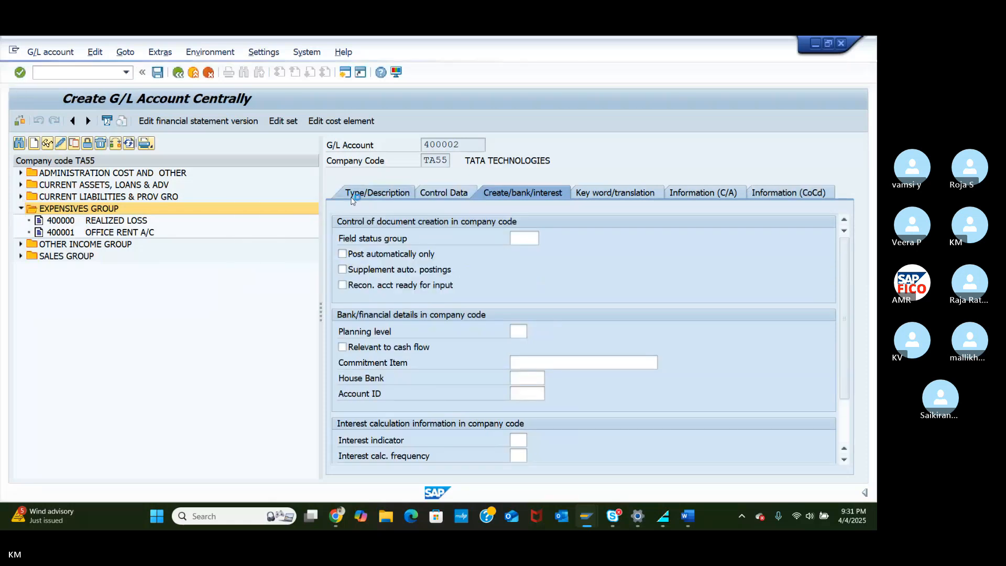
left_click(351, 199)
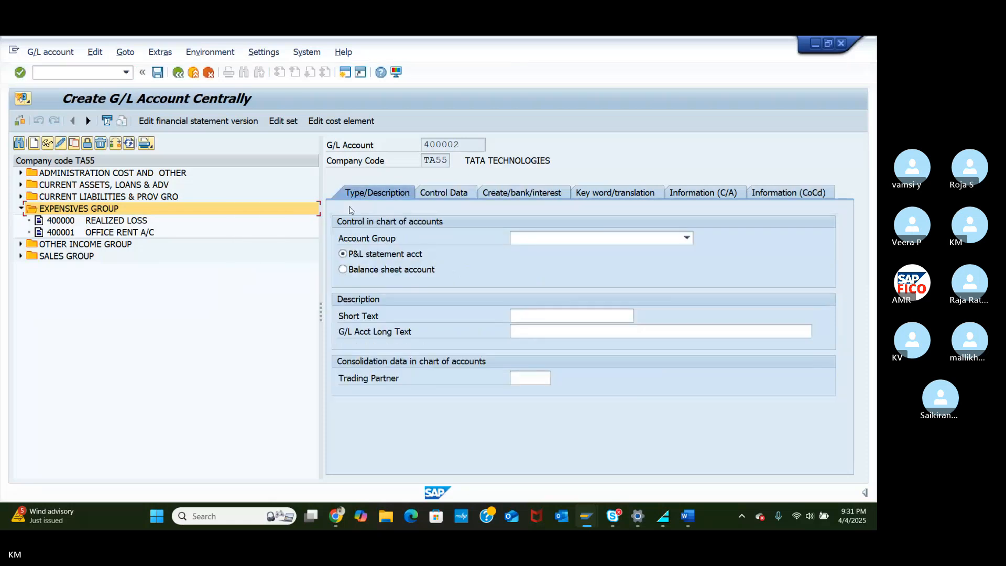
Step: Assign account 400002 to the EXPENSIVES GROUP account group and enter OFFICE MIS PAID as its short and long text
left_click(680, 241)
left_click(518, 306)
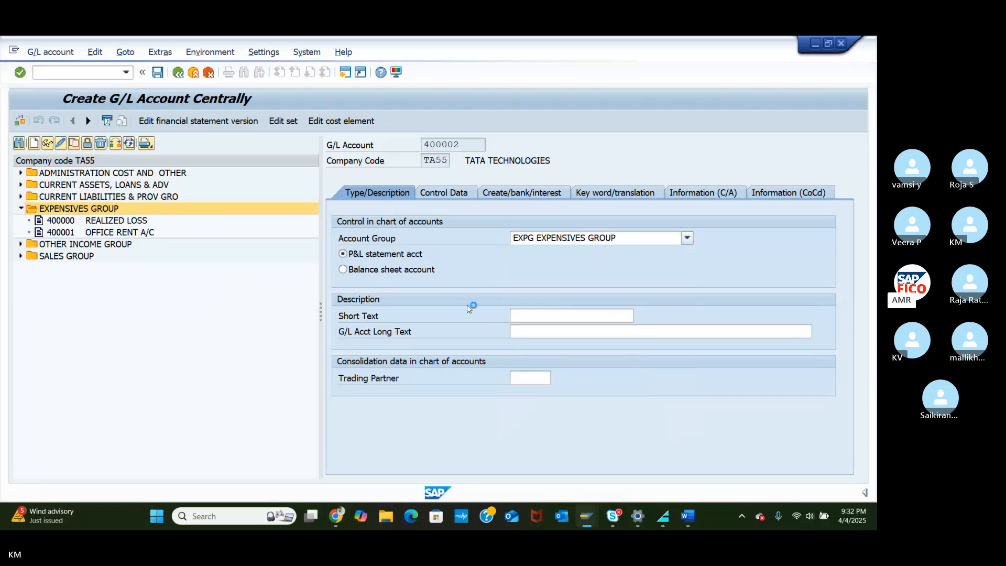
left_click(516, 315)
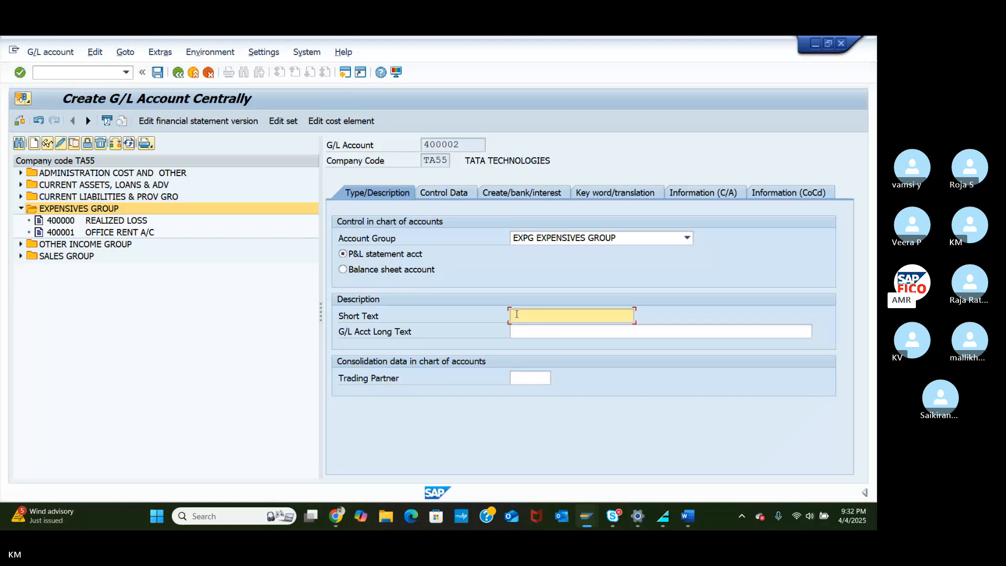
type("OFFI")
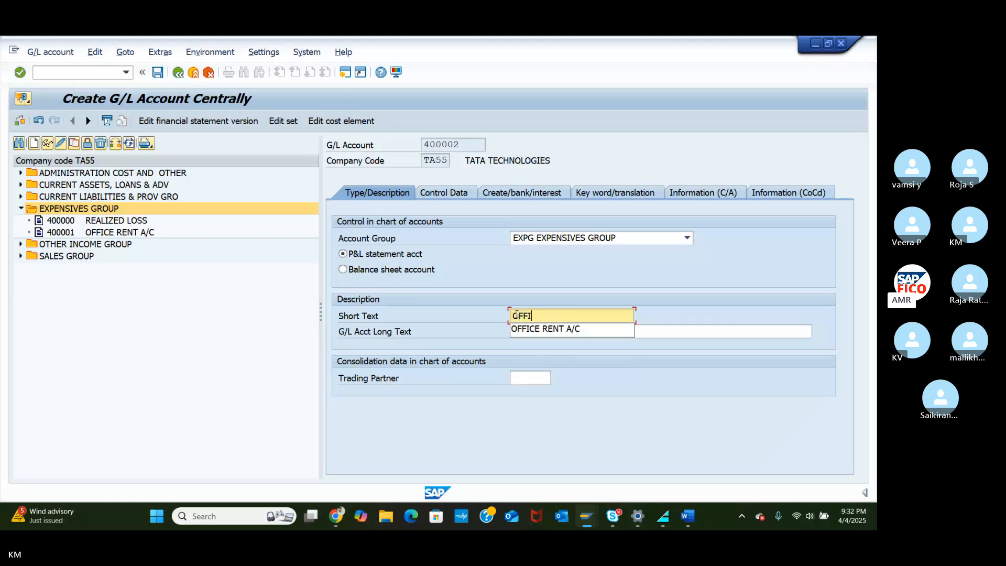
type("CE MIS")
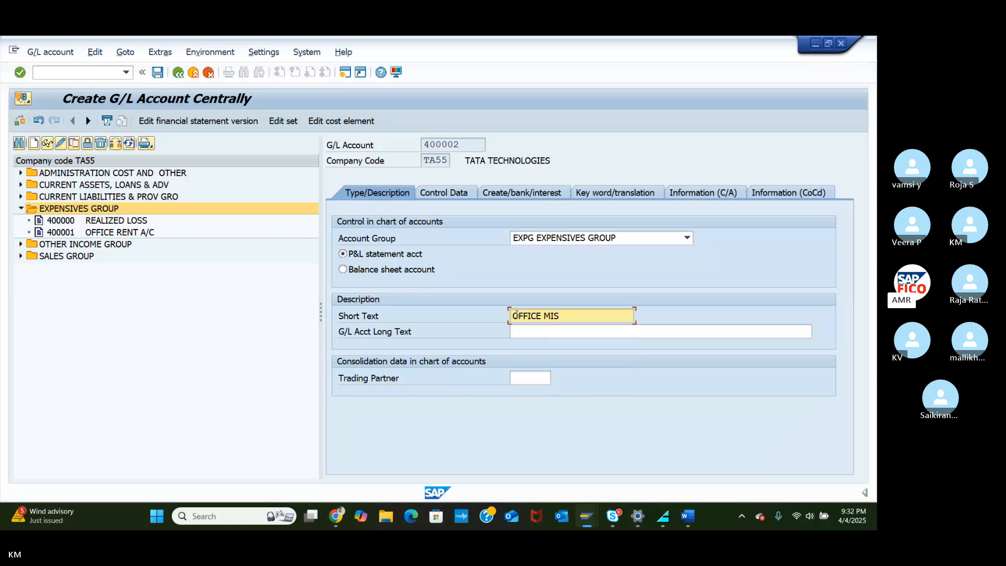
type(" PAID")
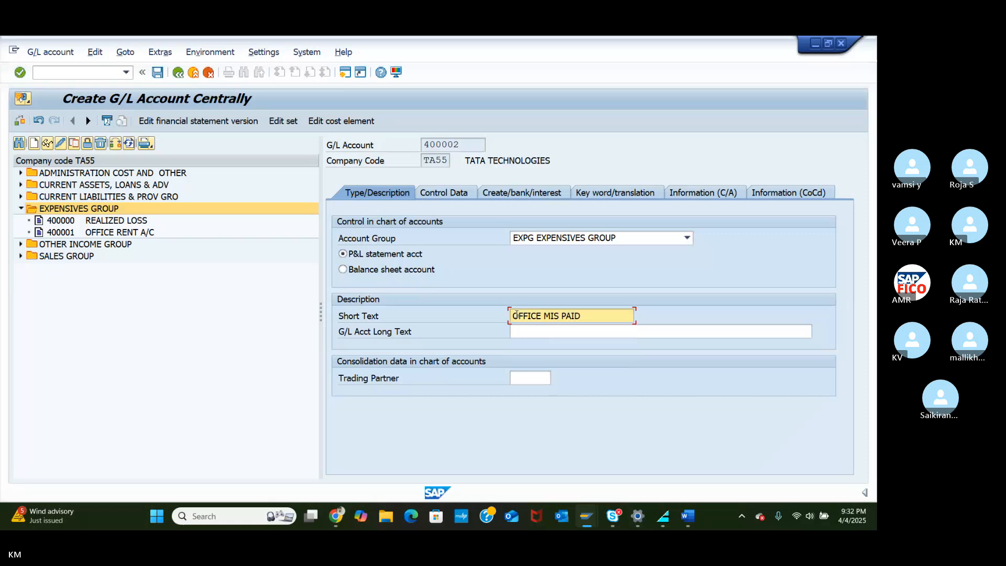
left_click(537, 335)
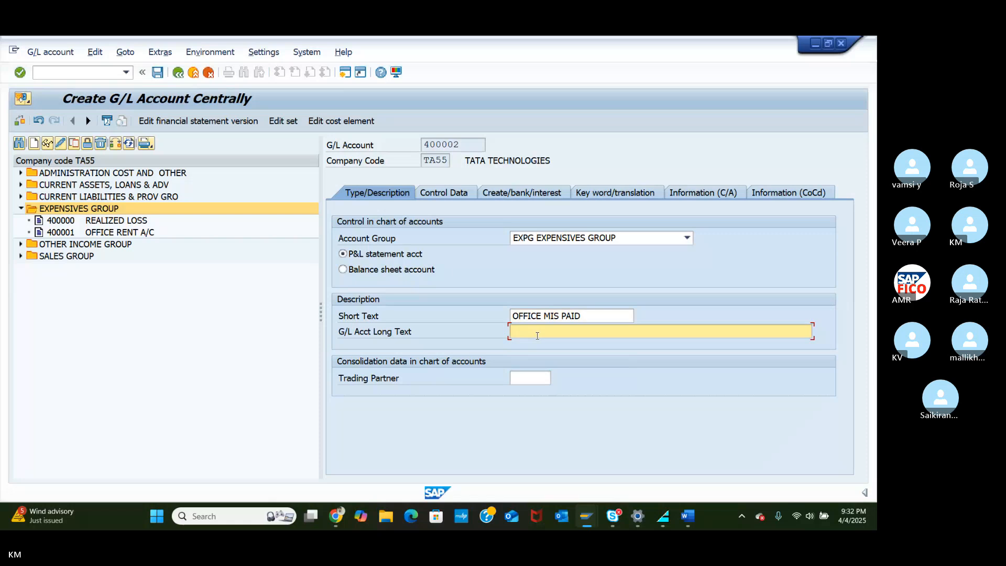
type("OFFICE")
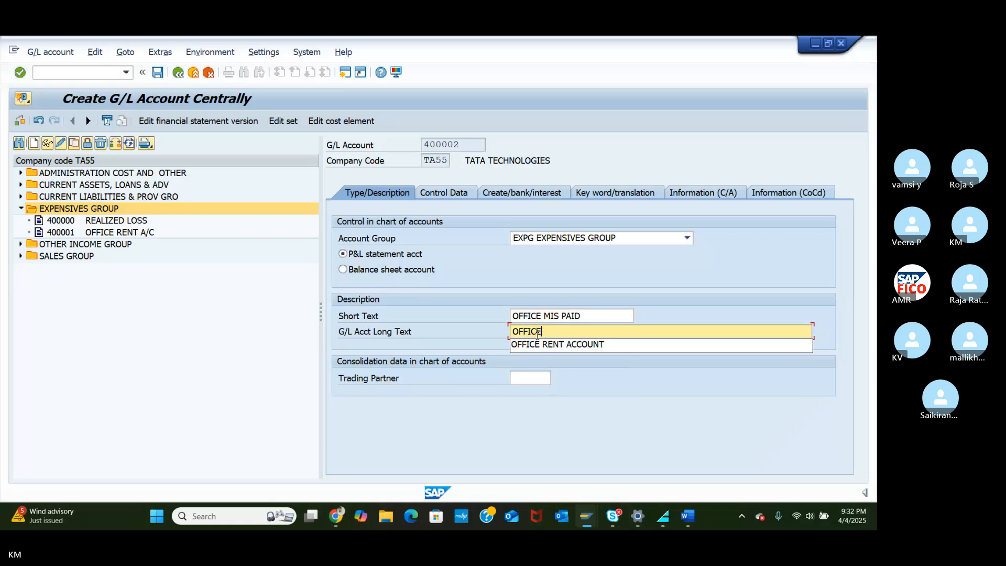
type(" MIS P")
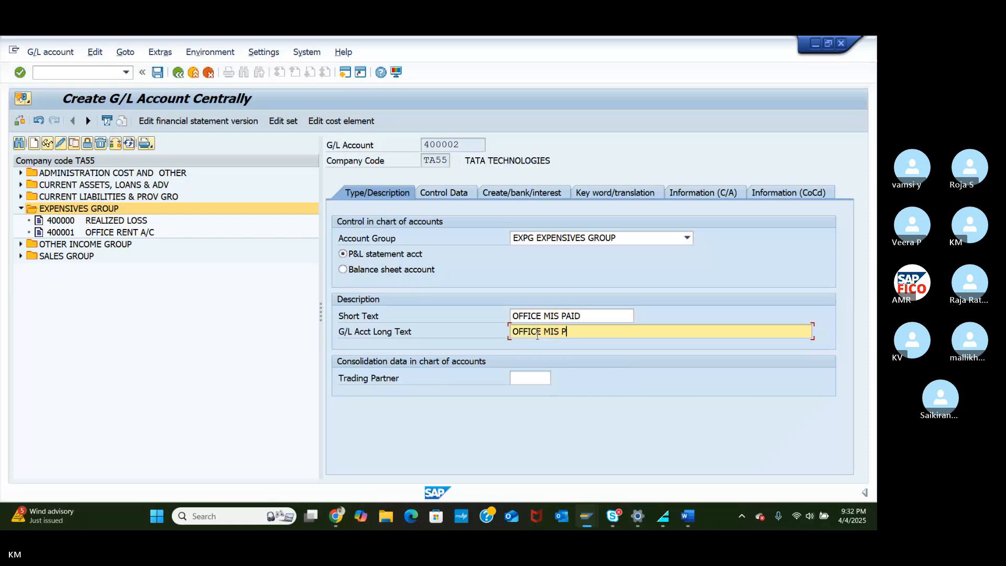
type("AID")
Step: Activate line item display in the control data of account 400002 and set its account currency to USD
left_click(448, 194)
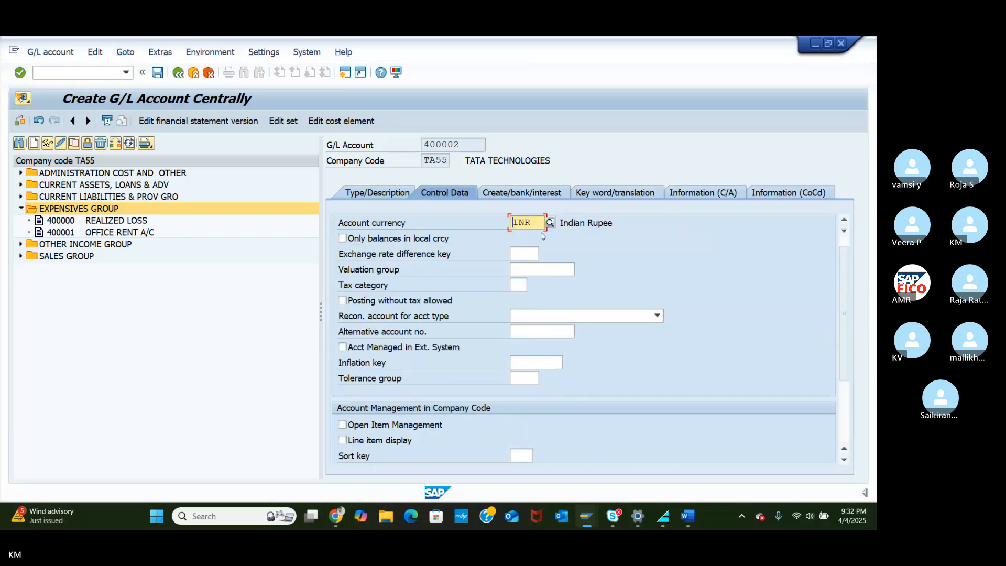
scroll(537, 367, "down", 1)
left_click(342, 393)
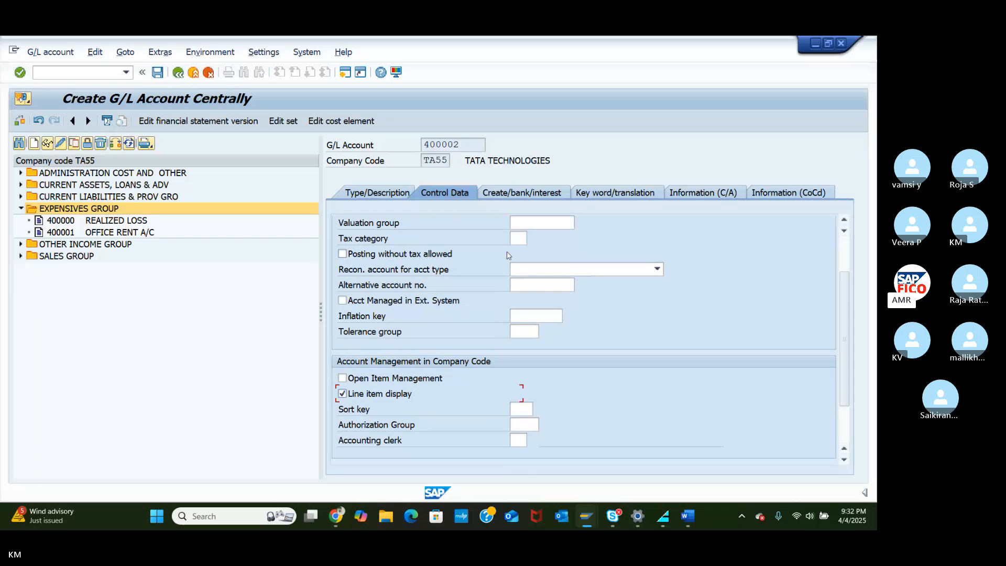
scroll(516, 256, "up", 1)
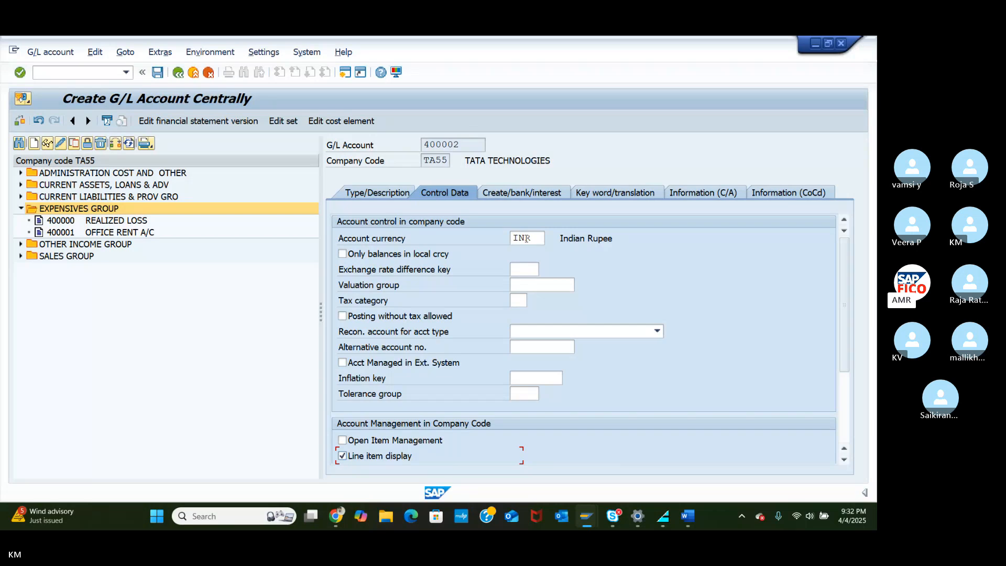
left_click_drag(534, 238, 431, 254)
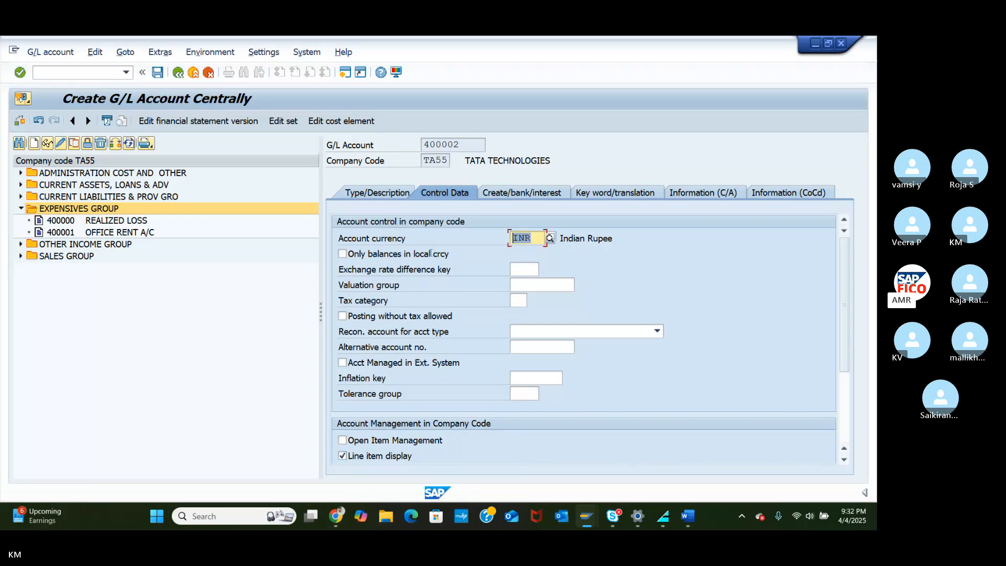
type("USD")
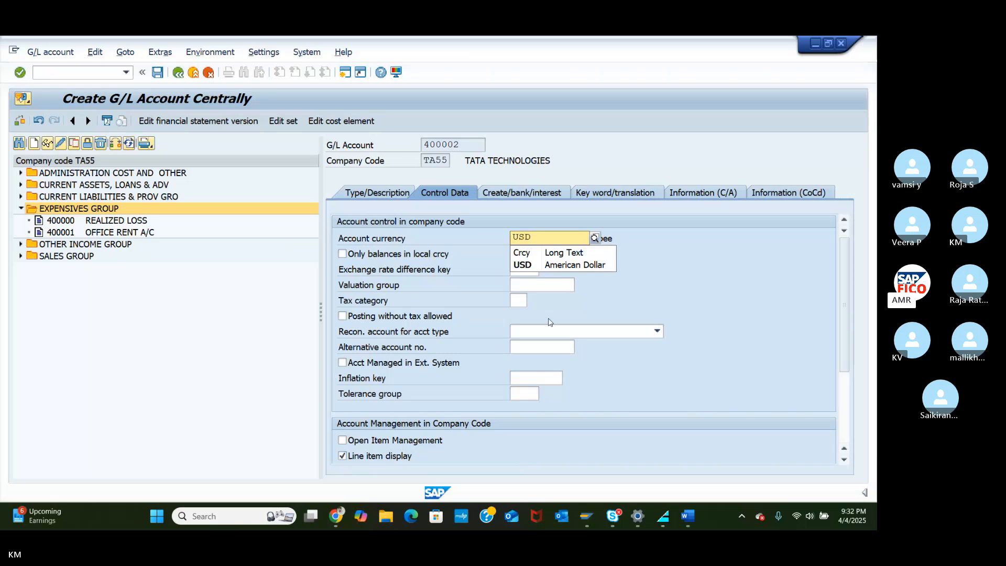
Step: Set the sort key of account 400002 to 001 (Posting date) and review the control data
scroll(487, 401, "down", 3)
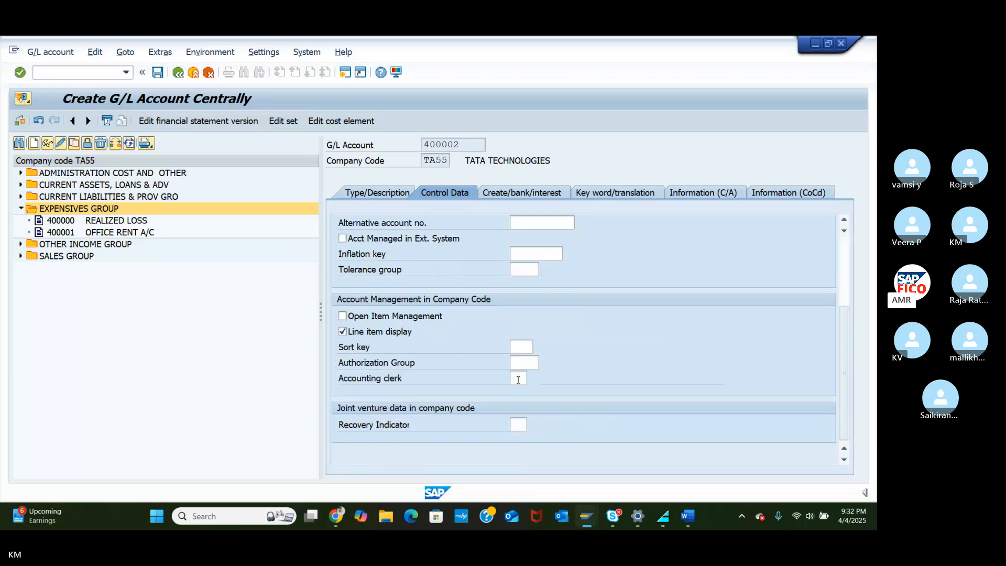
left_click(524, 349)
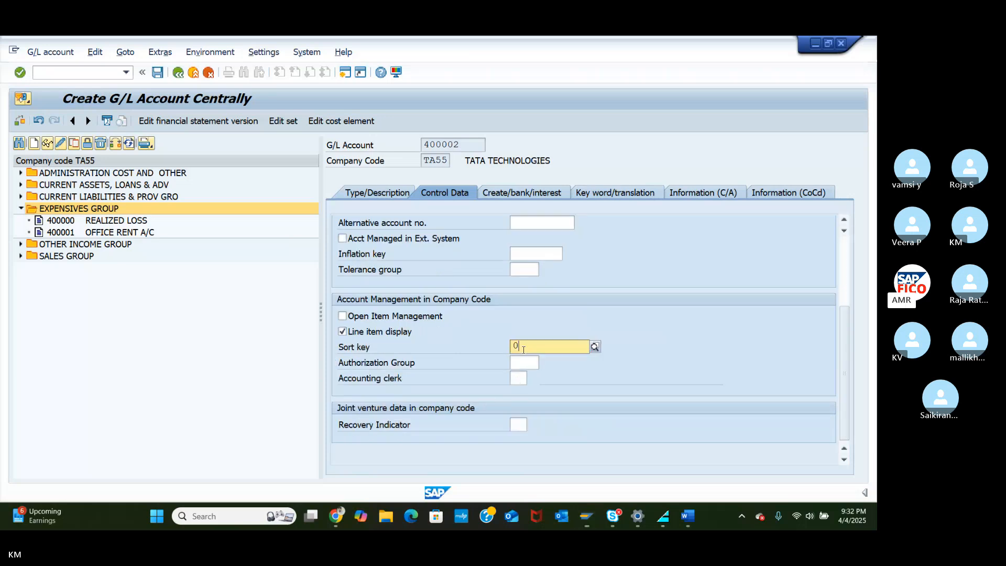
type("000")
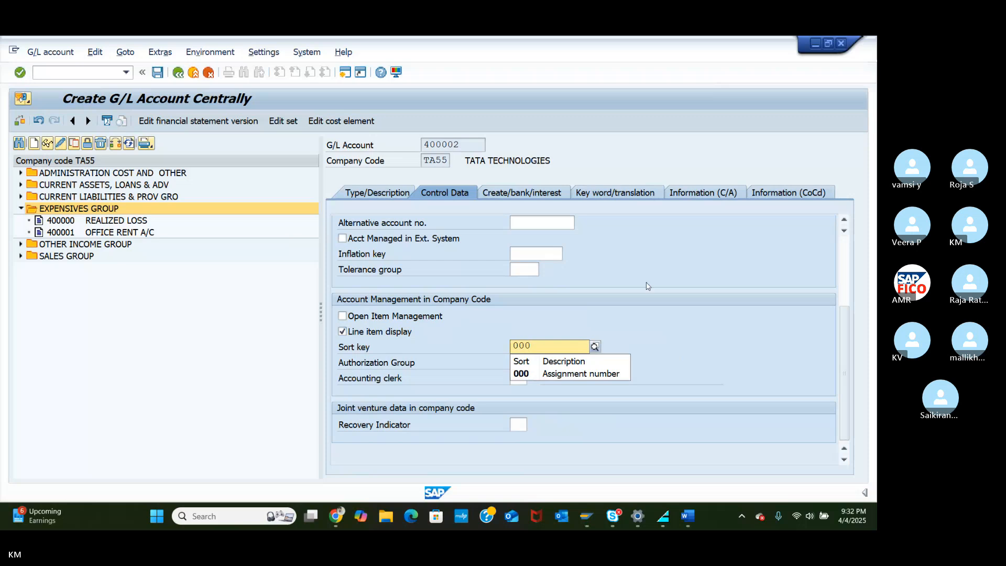
key("BackSpace")
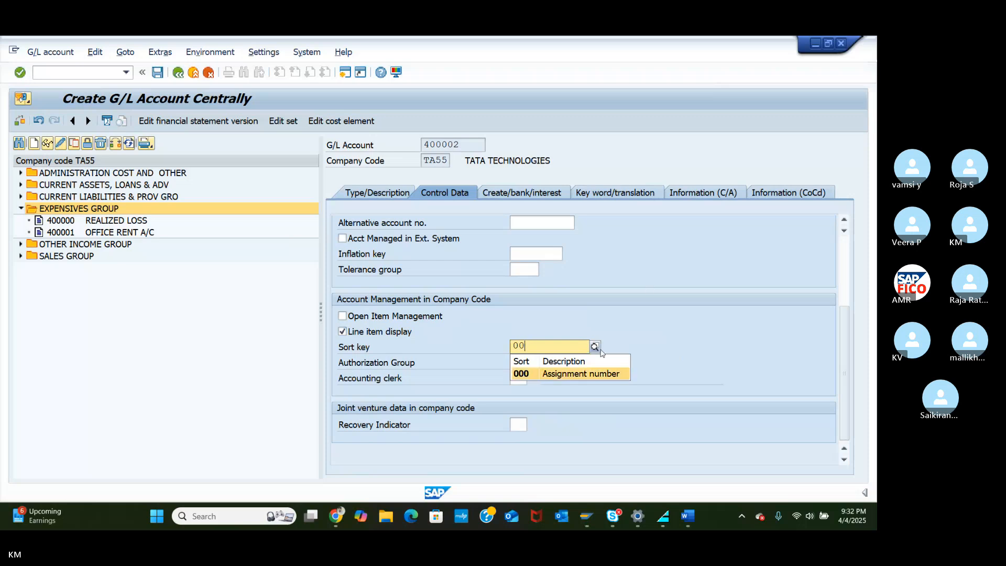
type("1")
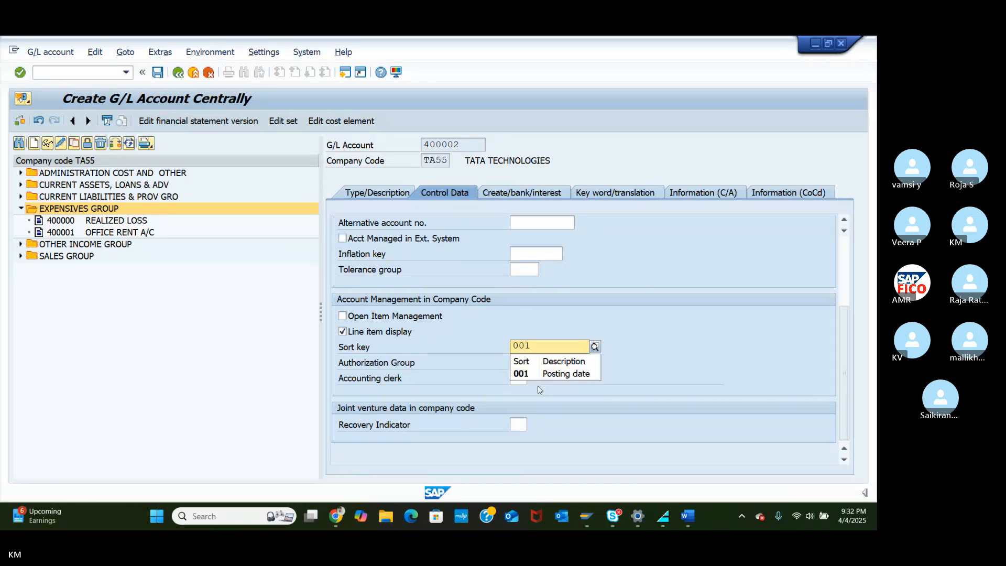
scroll(582, 321, "up", 3)
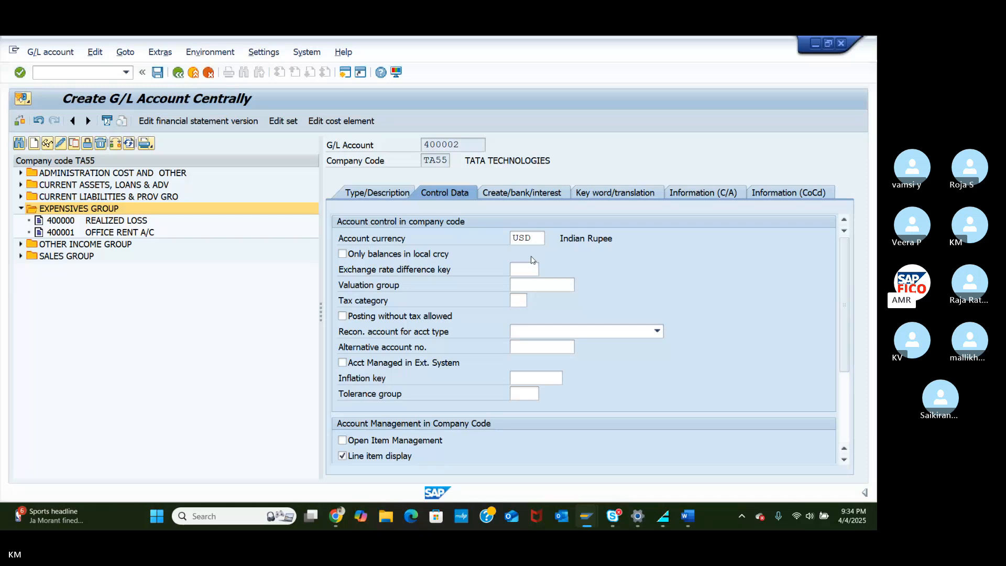
scroll(532, 260, "down", 3)
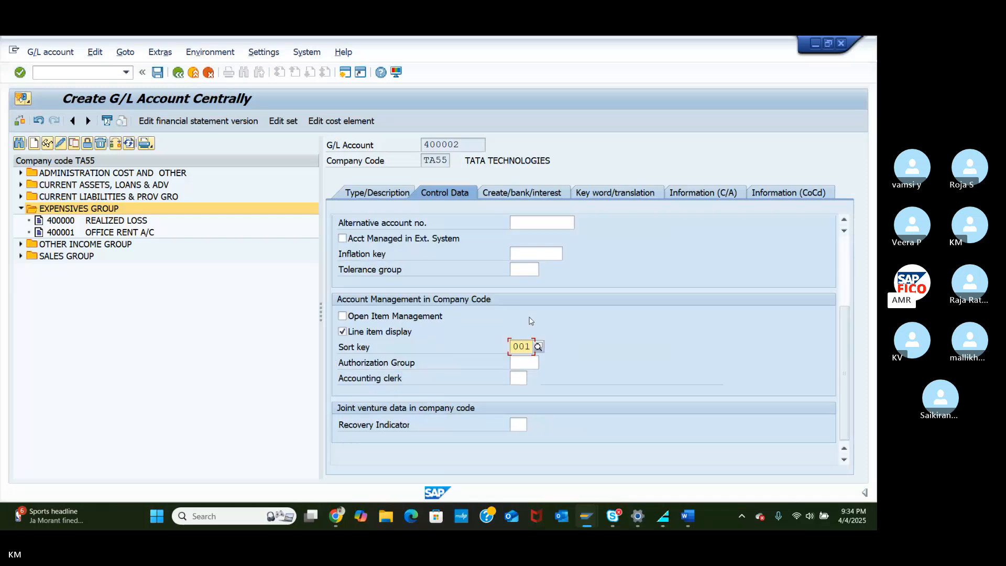
Step: Set the field status group of account 400002 to G001 and save the new G/L account
left_click(513, 193)
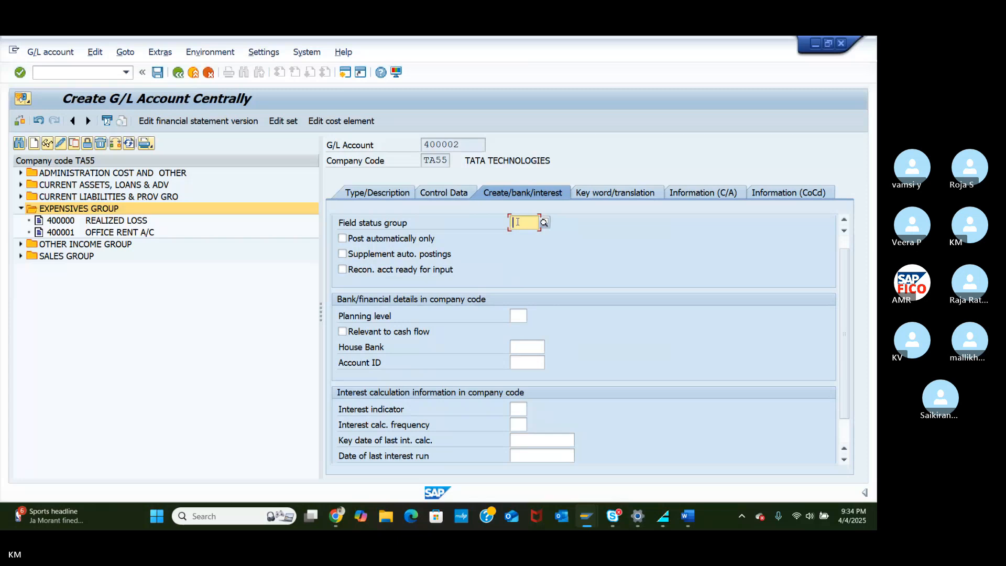
type("G001")
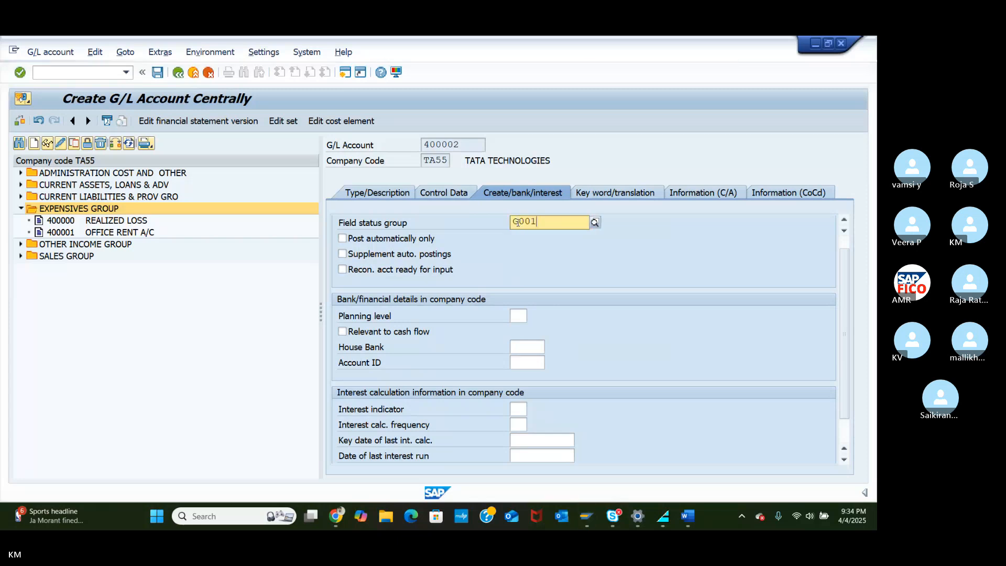
left_click(524, 247)
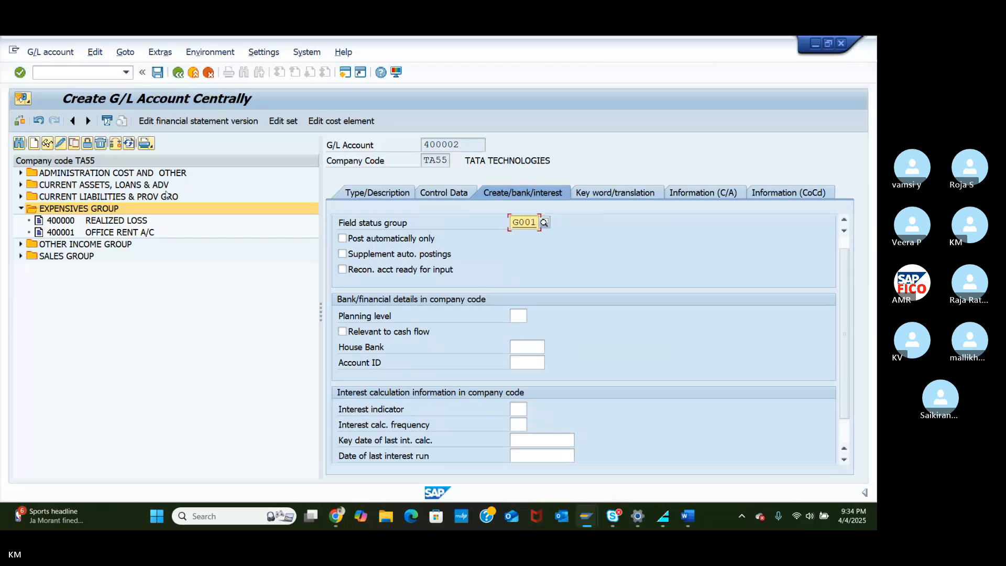
left_click(157, 73)
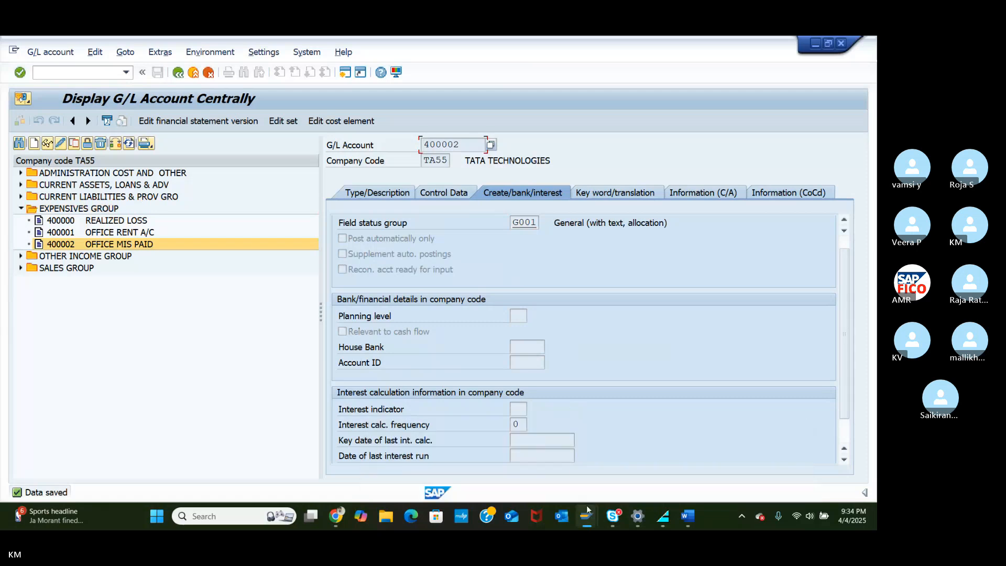
left_click(86, 73)
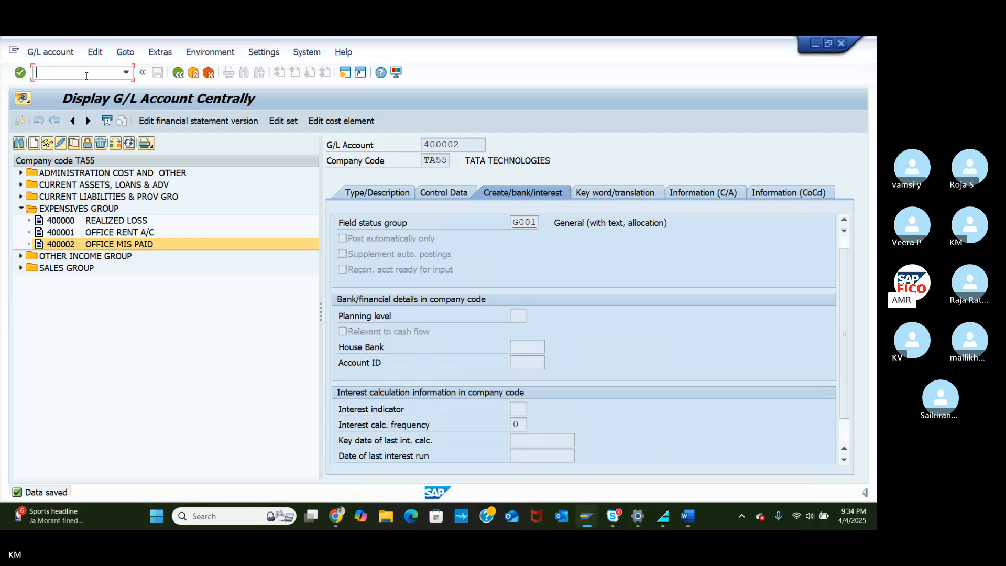
type("/NSPRO")
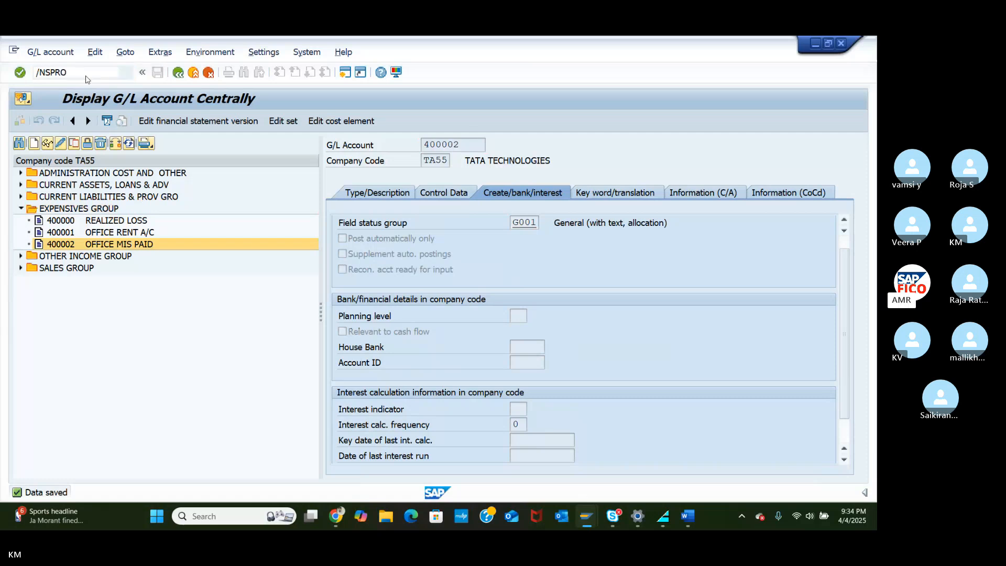
key("Return")
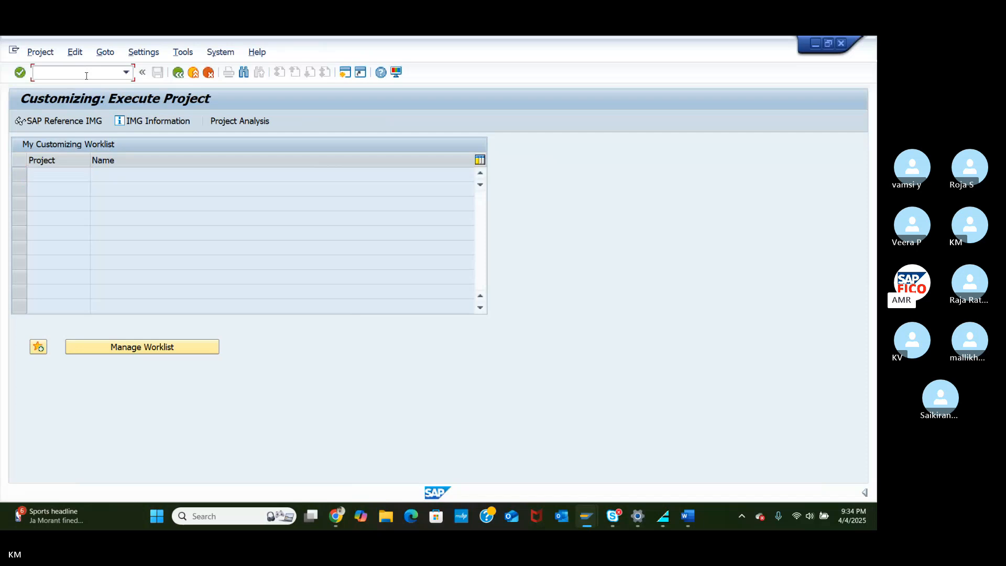
Step: Open FB50 - Enter G/L Account Document from the General Ledger document entry functions and set the document date to 05.04.2025
type("/N")
key("Return")
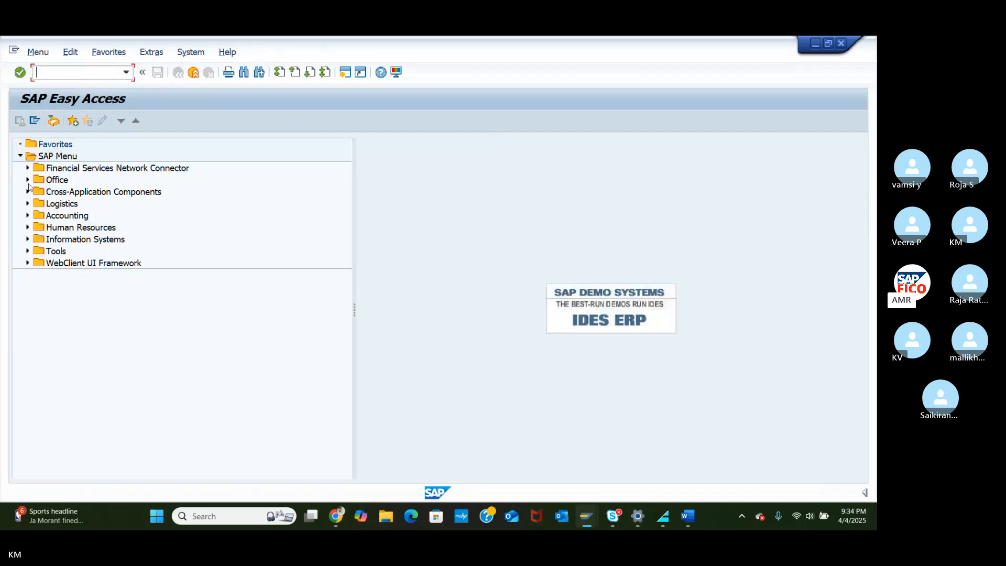
left_click(28, 215)
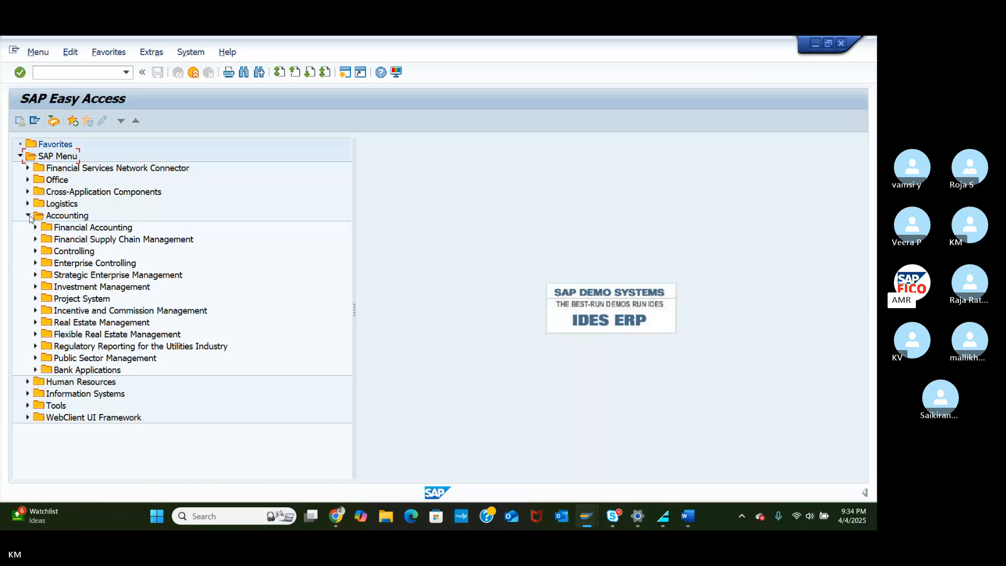
left_click(35, 228)
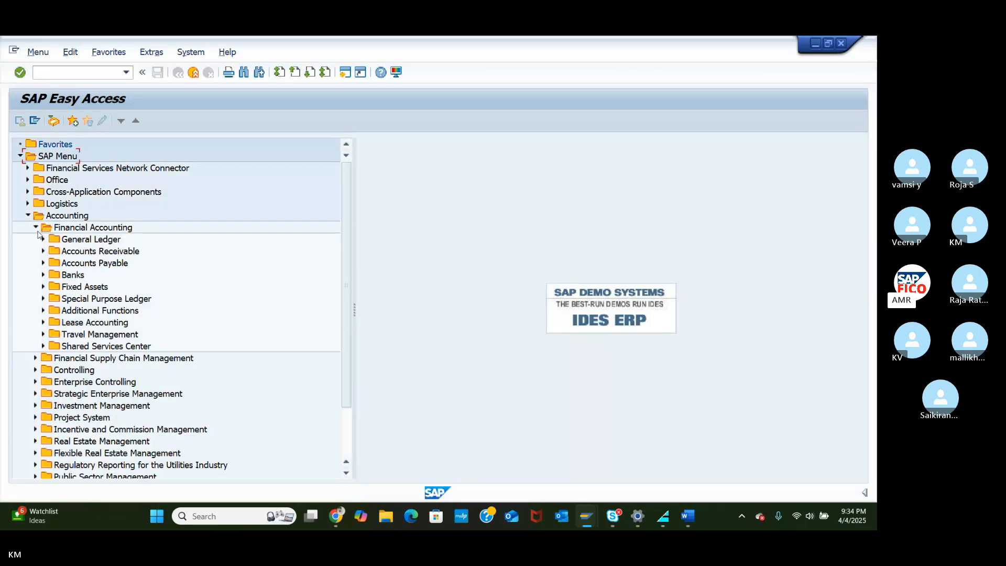
left_click(42, 239)
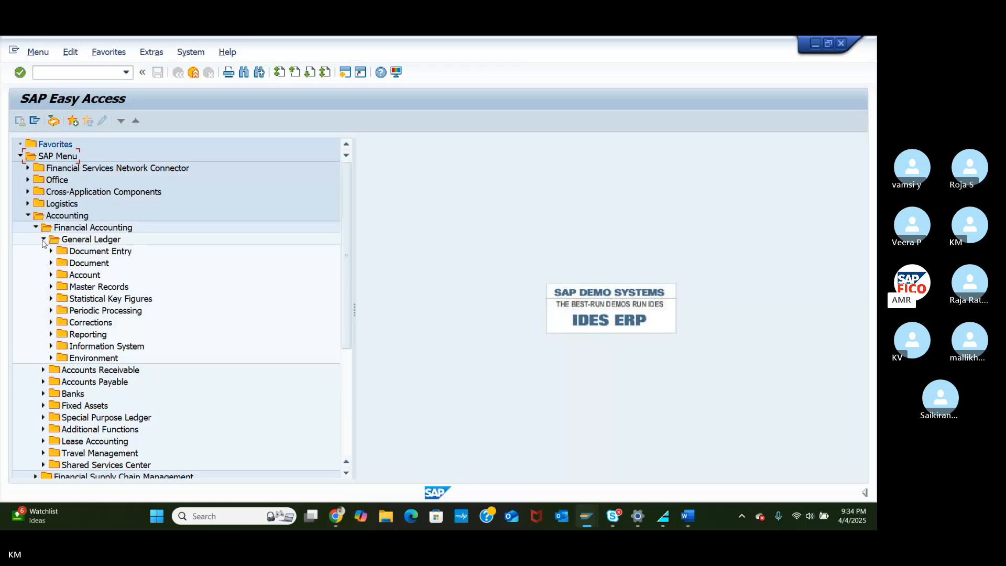
left_click(50, 250)
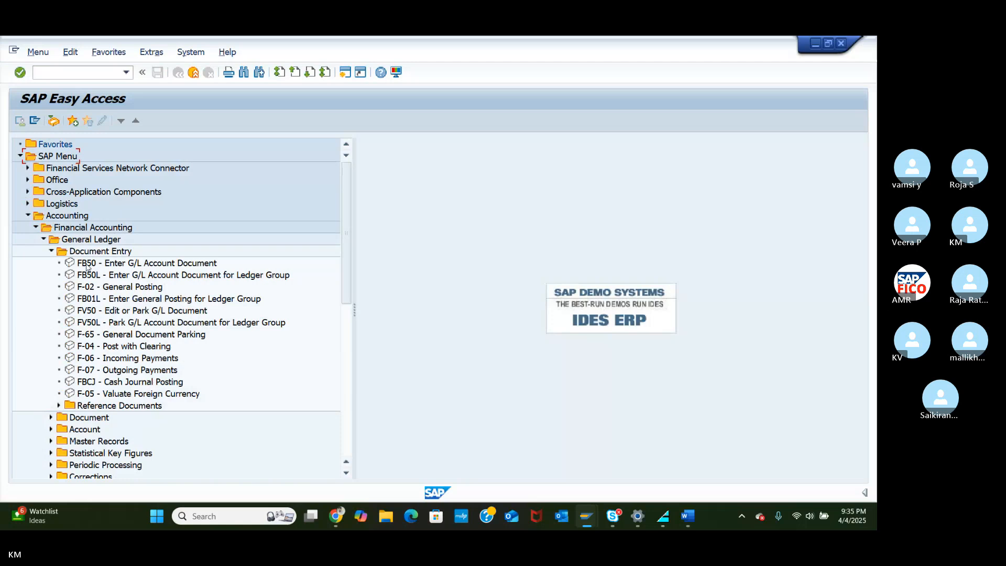
left_click(87, 265)
double_click(87, 263)
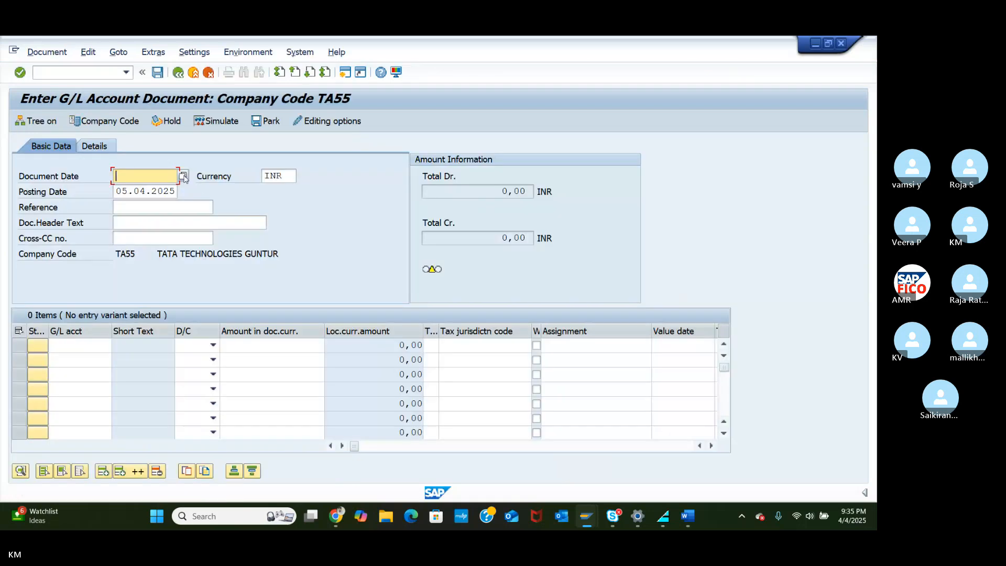
left_click(183, 176)
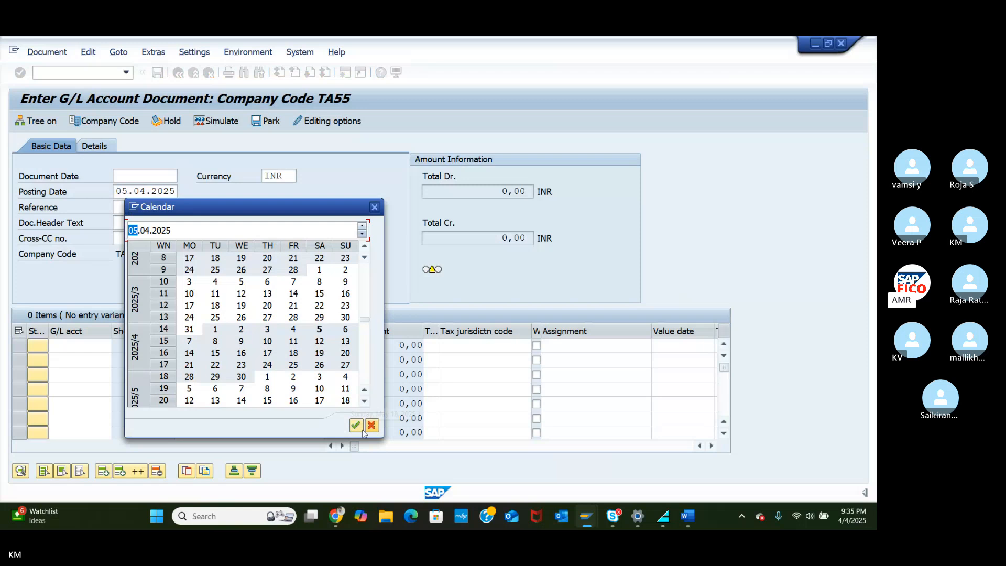
left_click(356, 425)
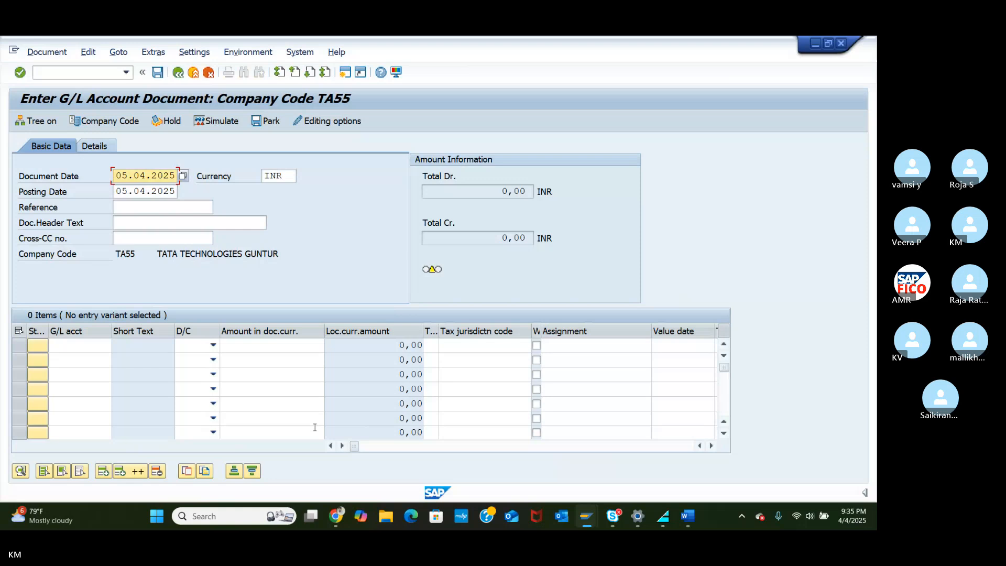
Step: Select G/L account 400002 (OFFICE MIS PAID) from the chart of accounts for the first line item
left_click(64, 344)
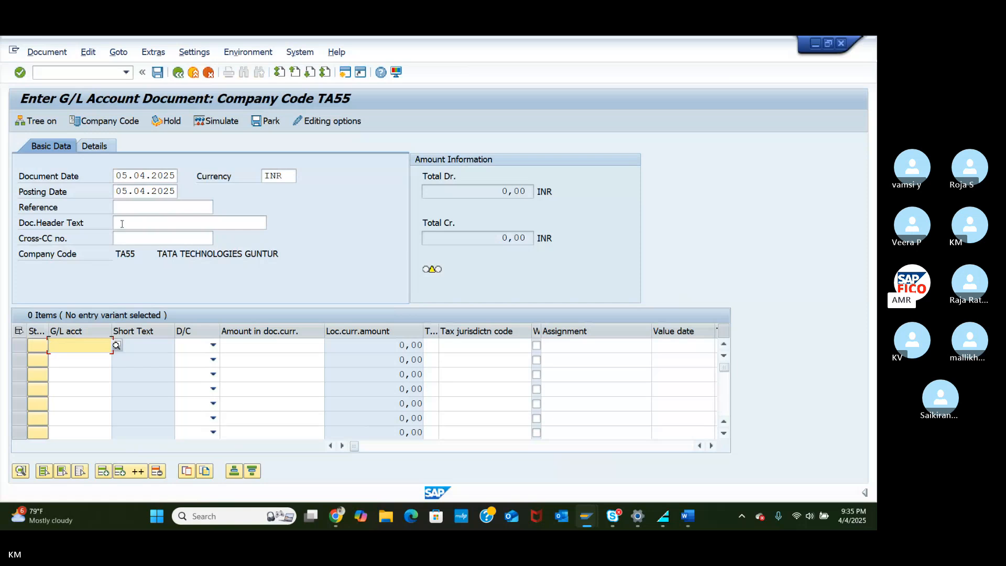
left_click(119, 346)
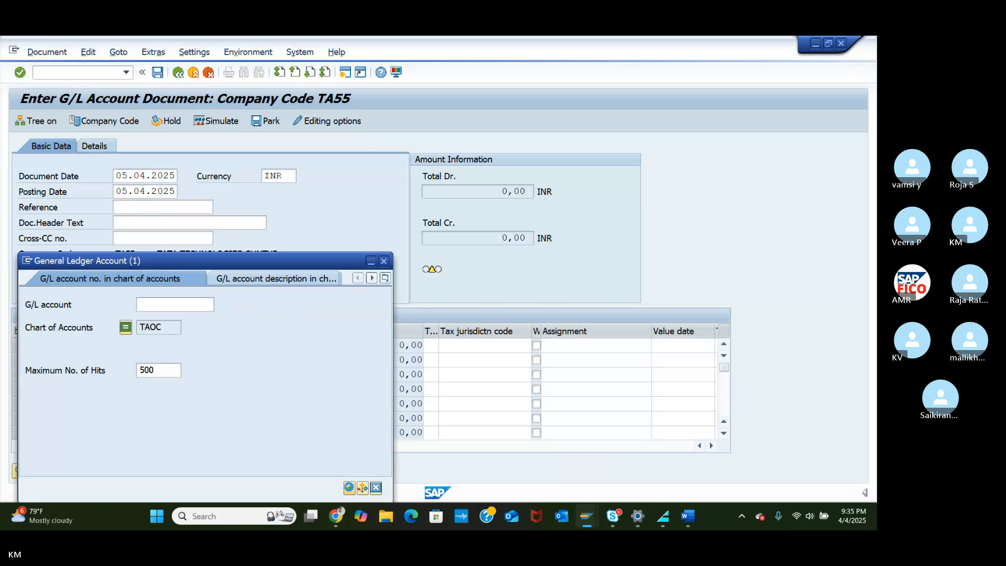
left_click(348, 488)
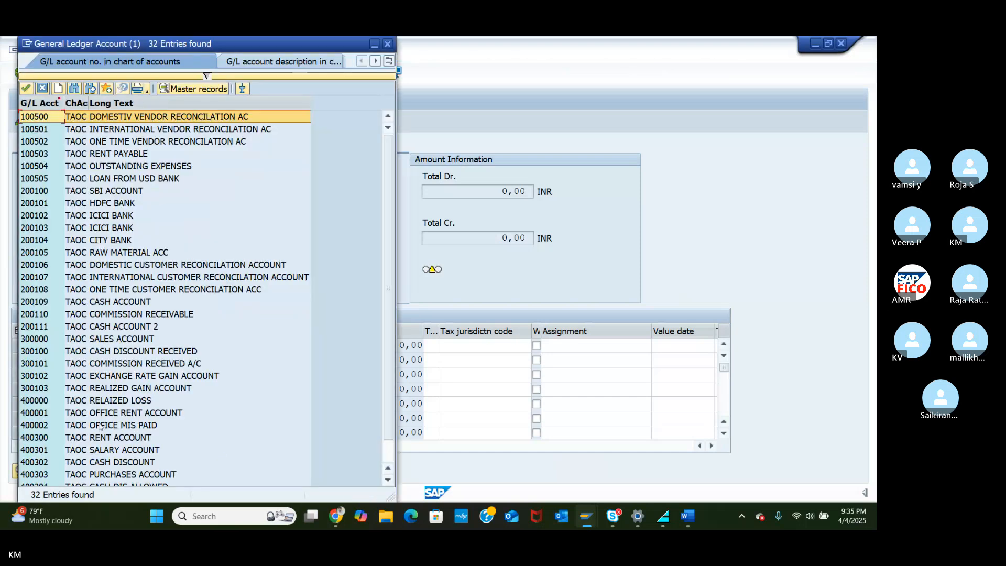
left_click(100, 426)
left_click(26, 89)
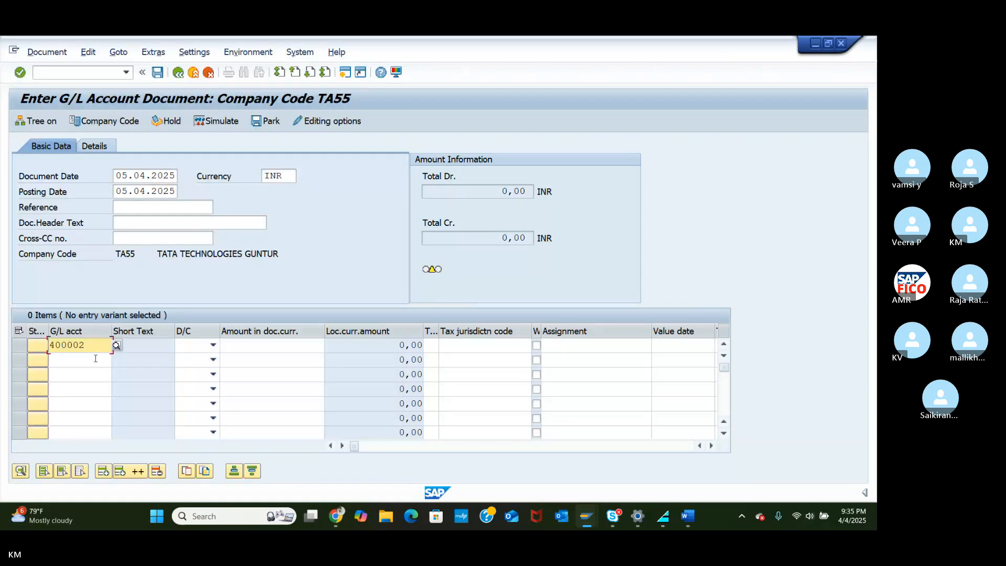
Step: Select G/L account 200109 (CASH ACCOUNT) from the chart of accounts for the second line item
left_click(95, 358)
left_click(116, 360)
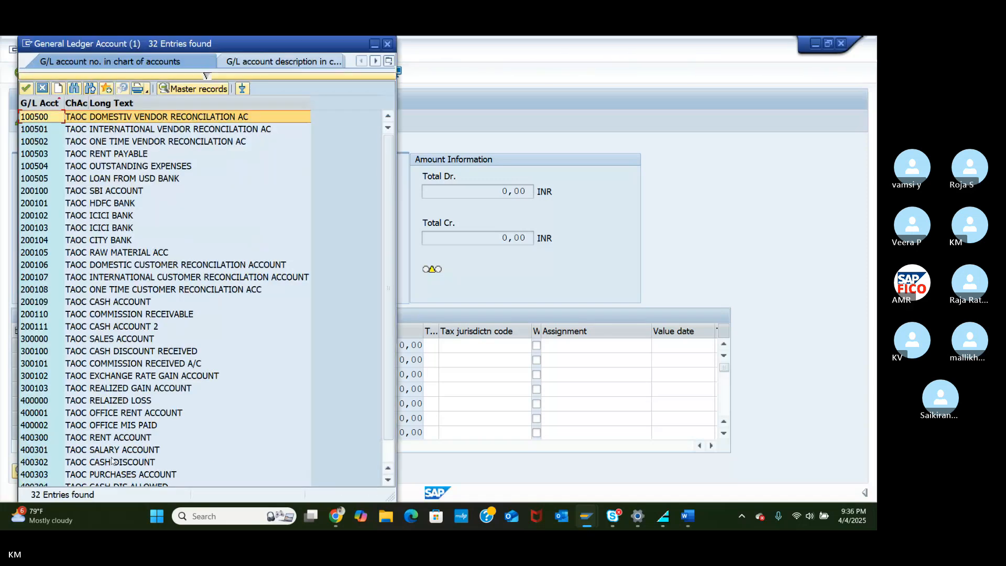
left_click(88, 303)
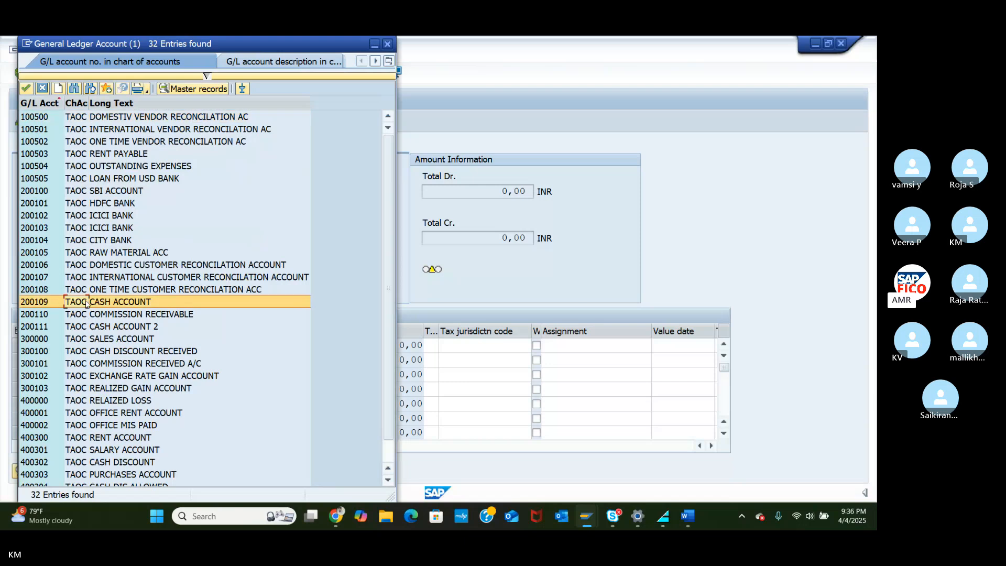
left_click(26, 88)
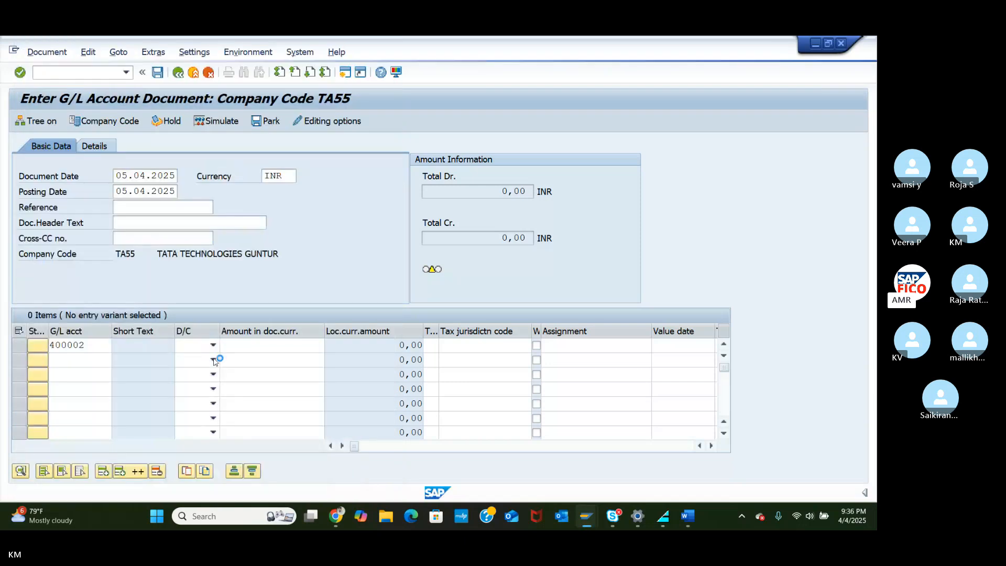
Step: Mark the 400002 line as S Debit and the 200109 line as H Credit
left_click(213, 345)
left_click(191, 366)
left_click(213, 360)
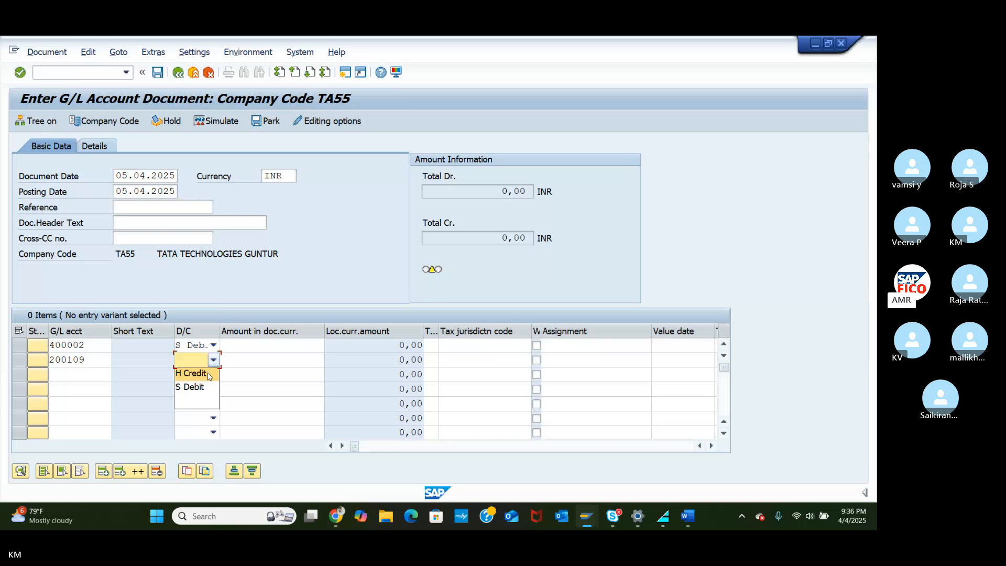
left_click(208, 373)
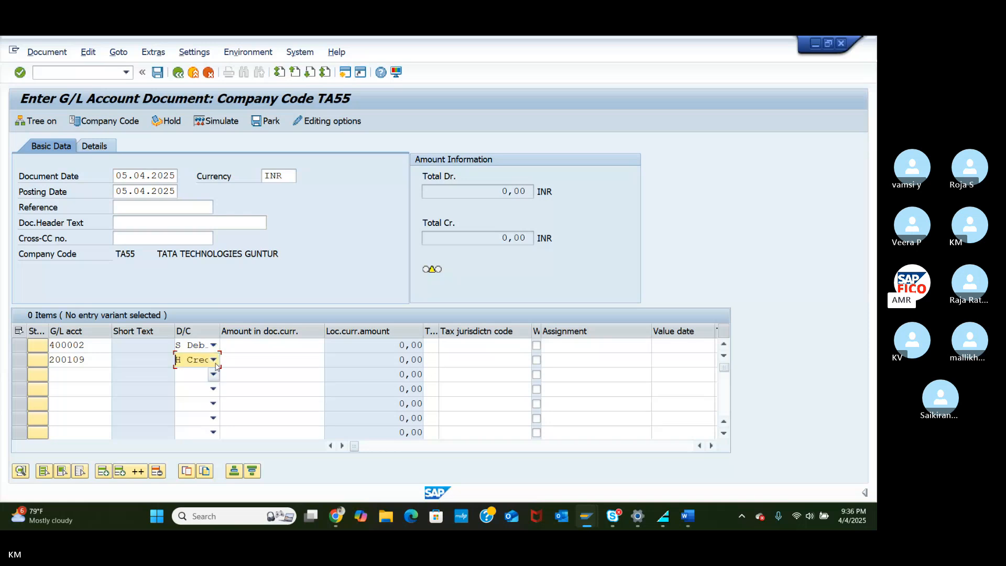
Step: Try to enter the document in INR with 1000 on both lines, and discard the entry
left_click(245, 351)
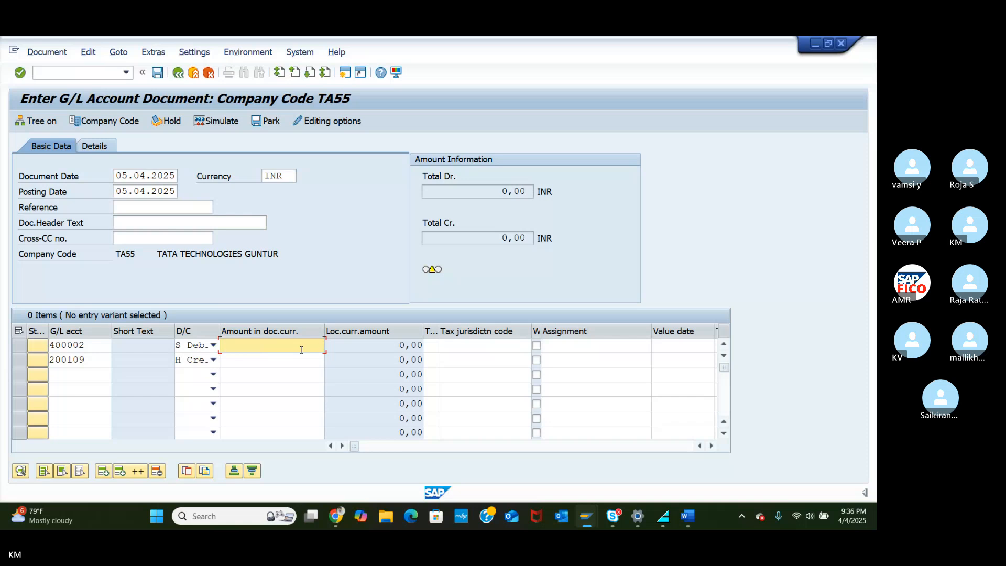
type("1000")
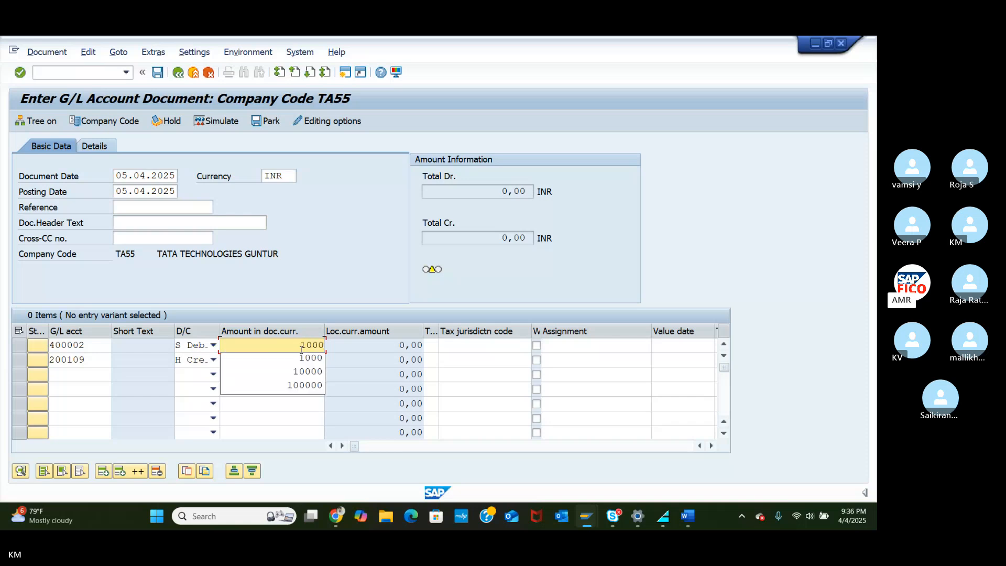
left_click(304, 355)
left_click(303, 355)
type("1")
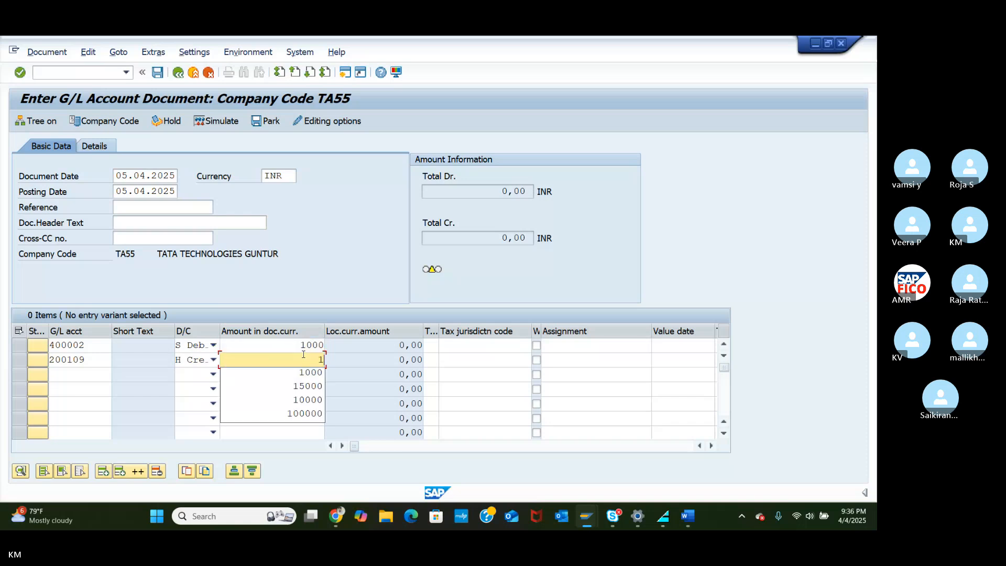
type("000")
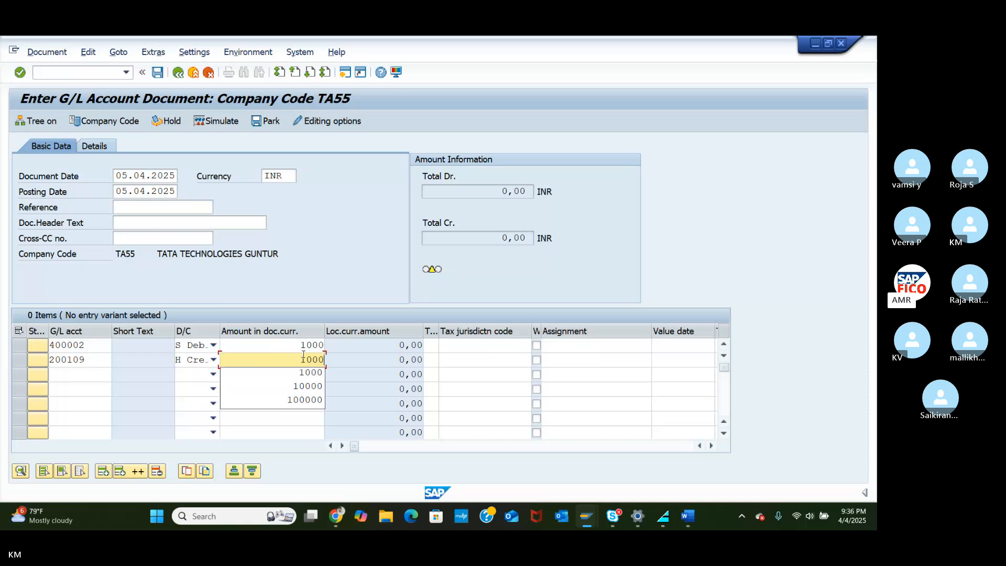
key("Return")
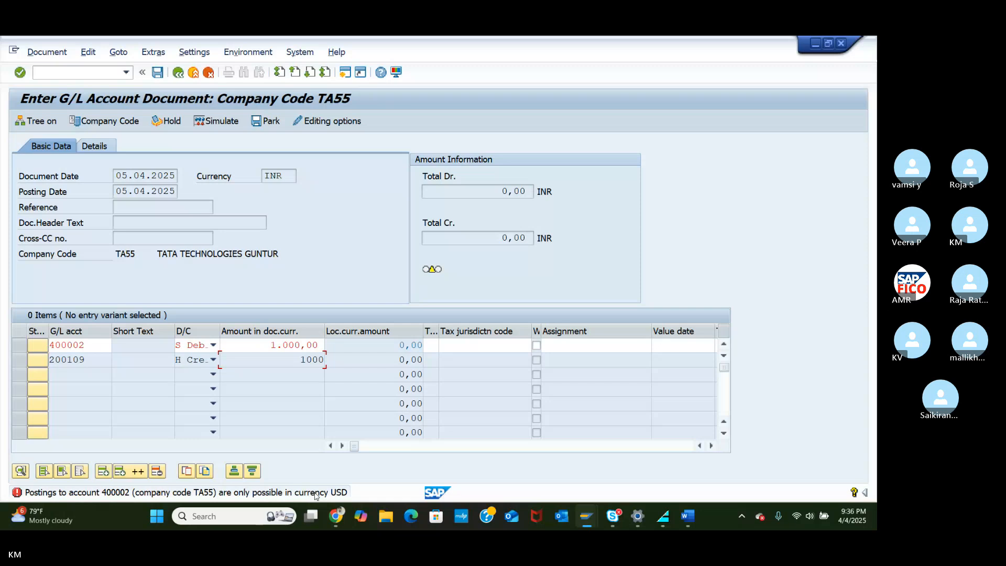
left_click(193, 72)
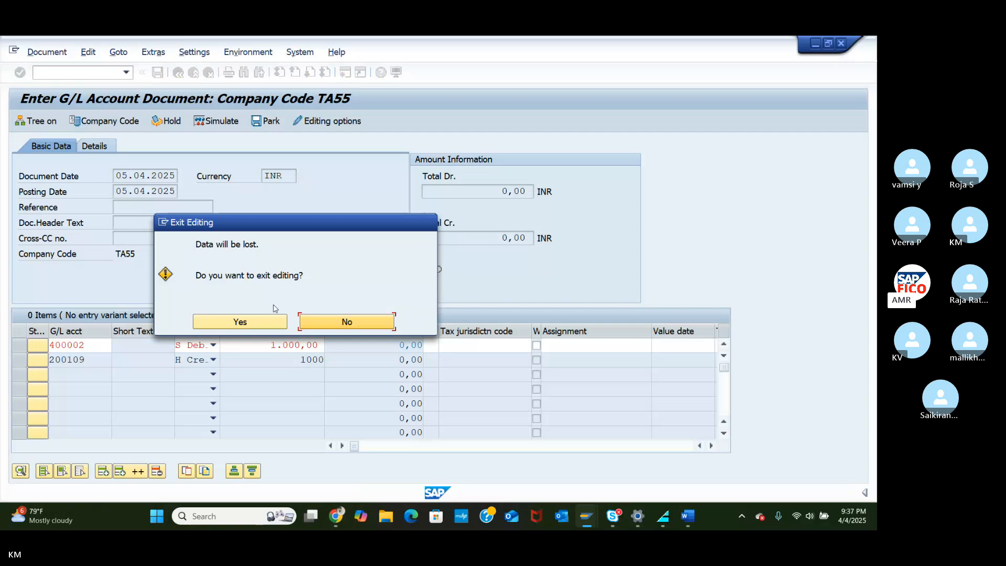
left_click(240, 322)
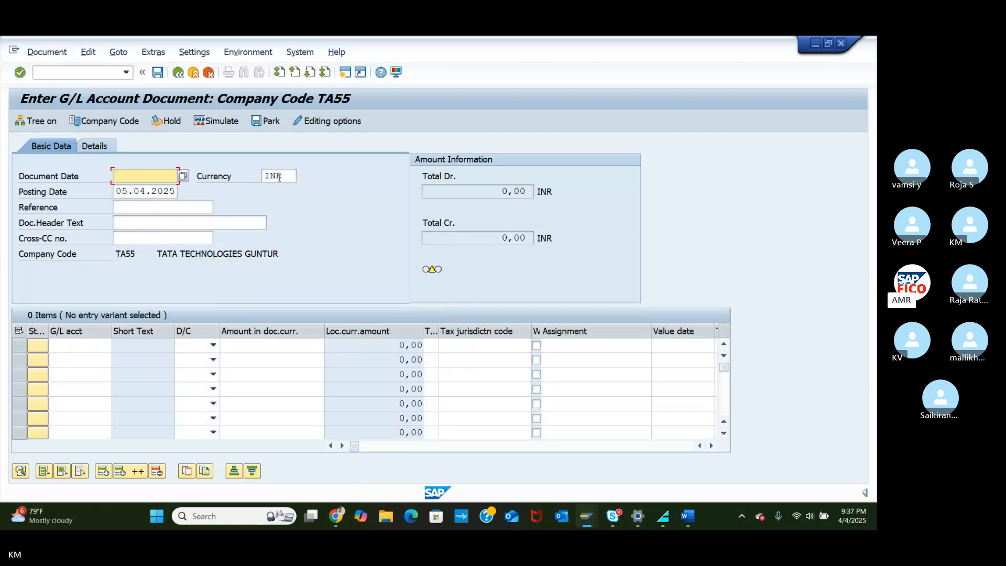
Step: Set the document currency to USD and the document date to 05.04.2025
double_click(279, 178)
type("USD")
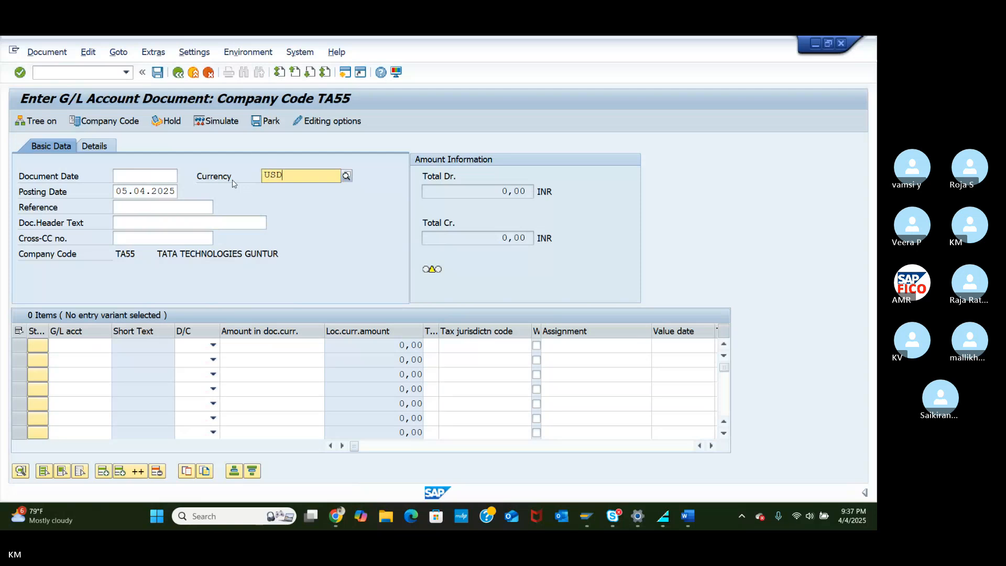
key("Return")
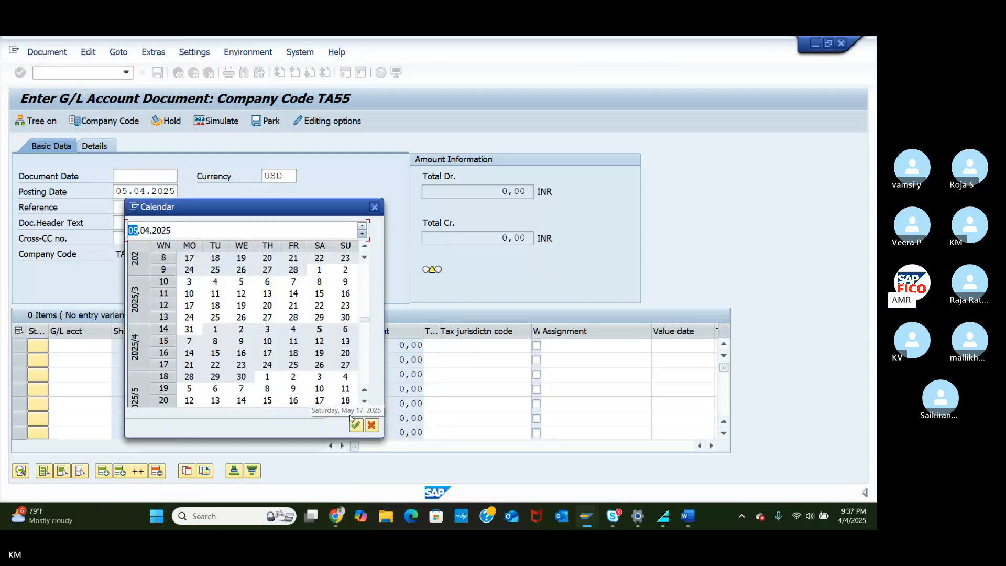
left_click(360, 428)
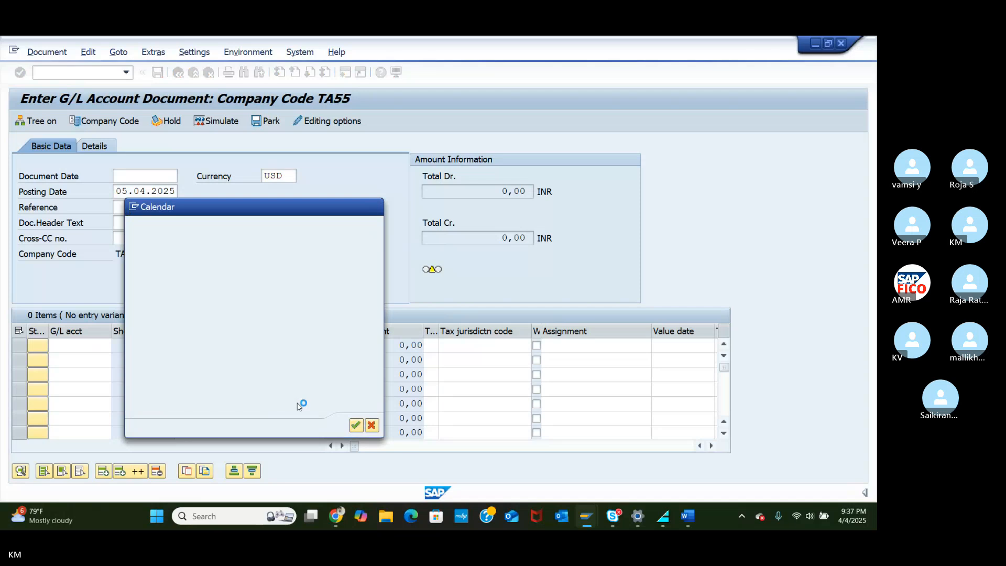
Step: Enter G/L account 400002 (OFFICE MIS PAID) in the first line item as S Debit
left_click(94, 345)
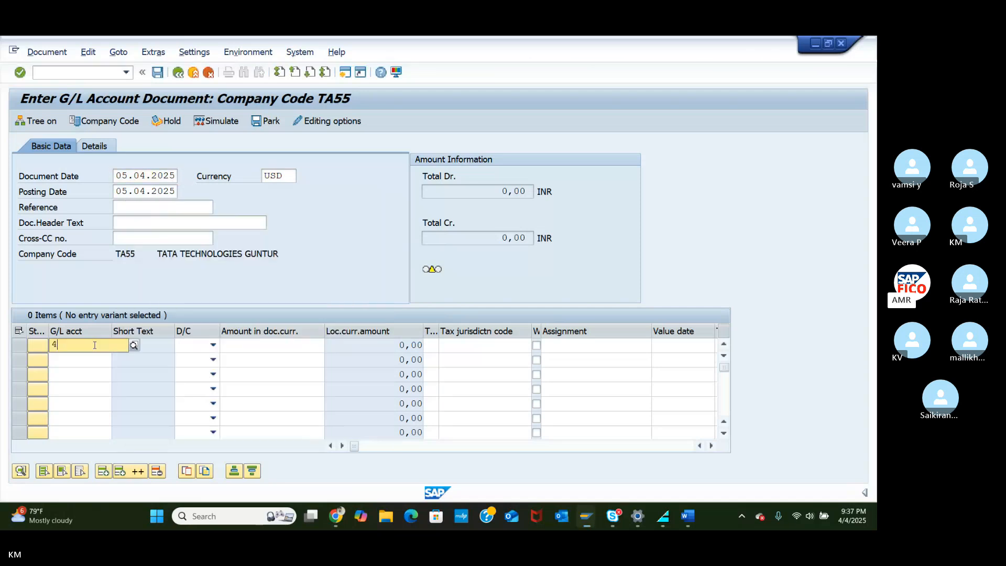
type("400")
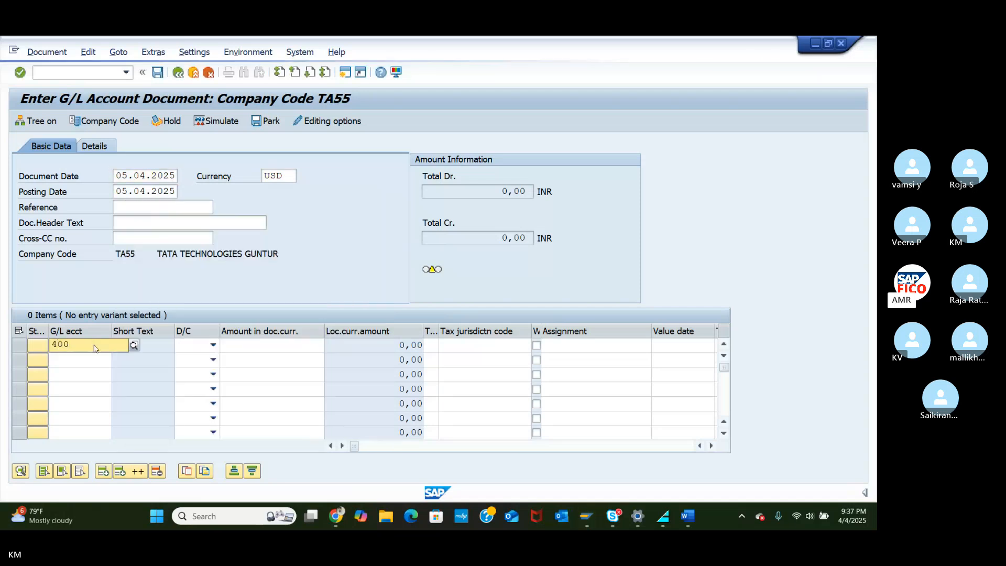
type("002")
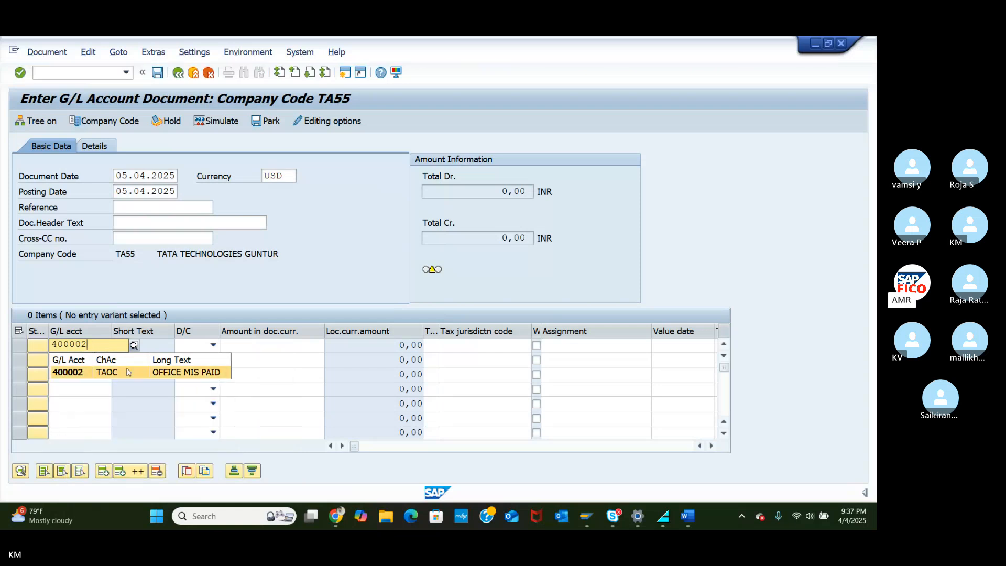
left_click(127, 372)
left_click(213, 345)
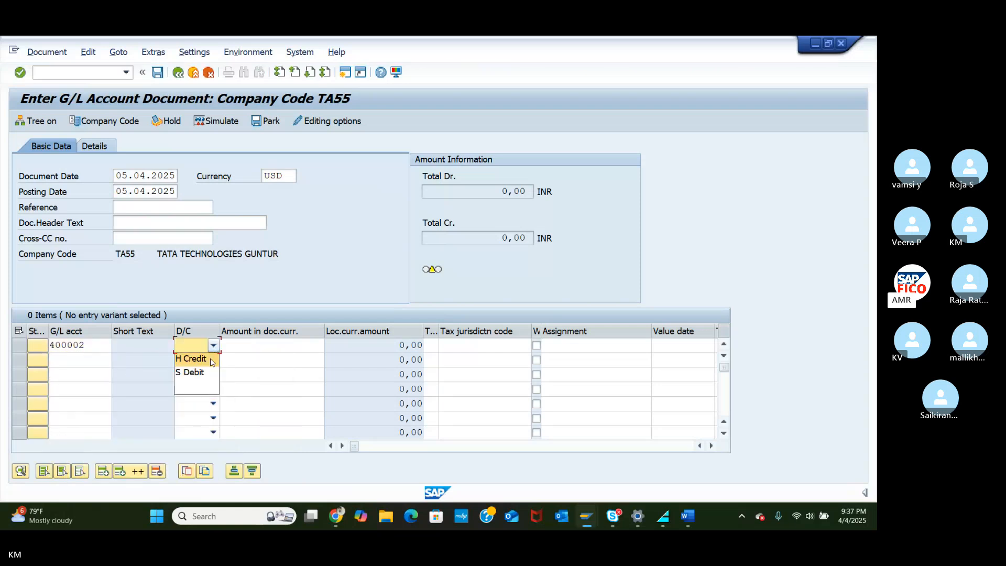
left_click(194, 372)
Step: Add G/L account 200100 (SBI ACCOUNT) from the chart of accounts to the second line item as H Credit
left_click(90, 363)
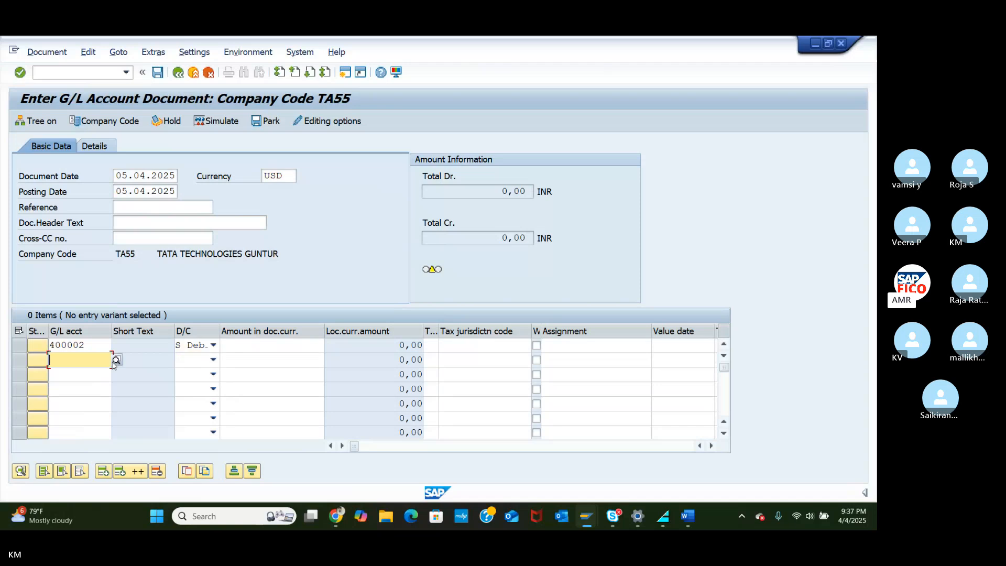
left_click(115, 359)
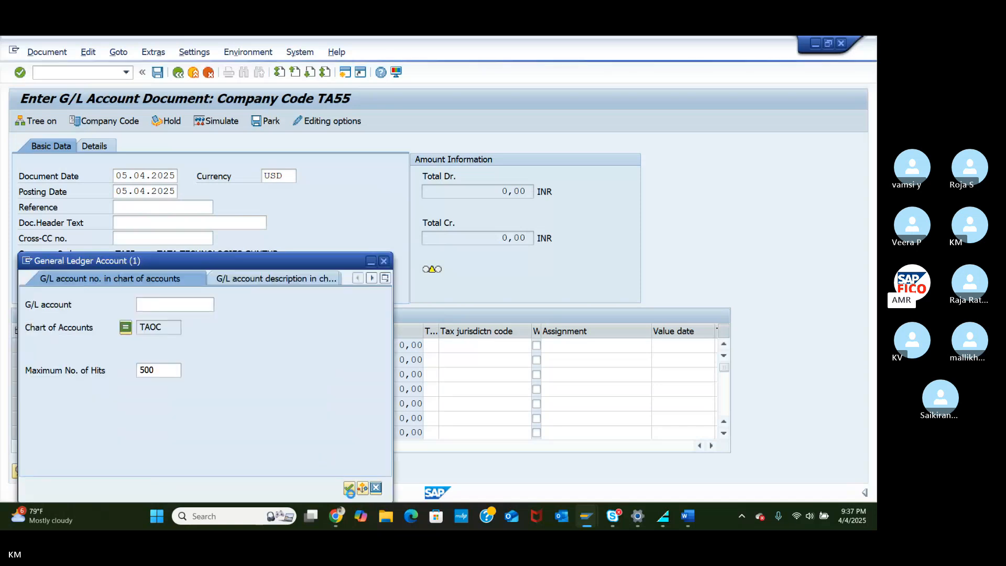
left_click(349, 488)
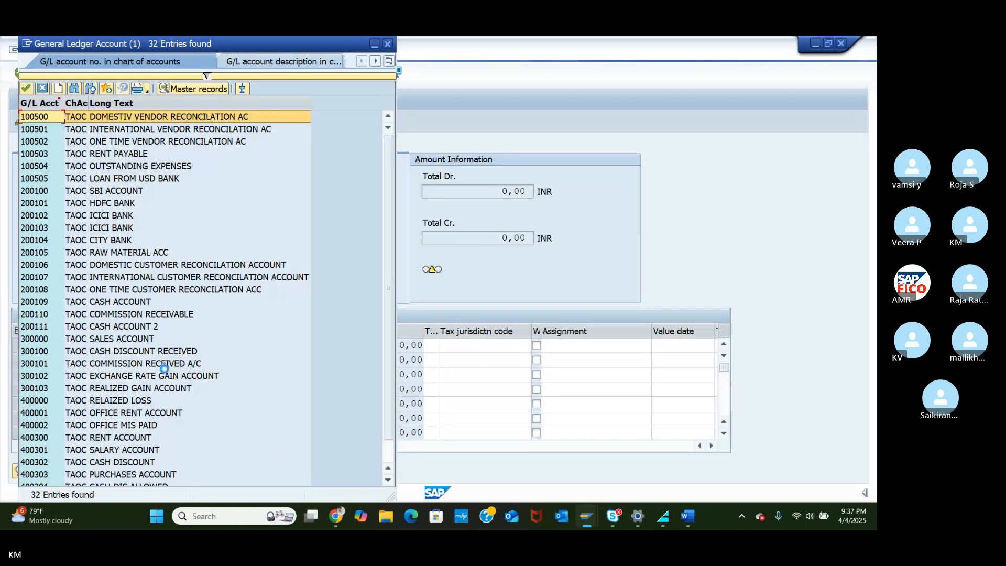
left_click(84, 191)
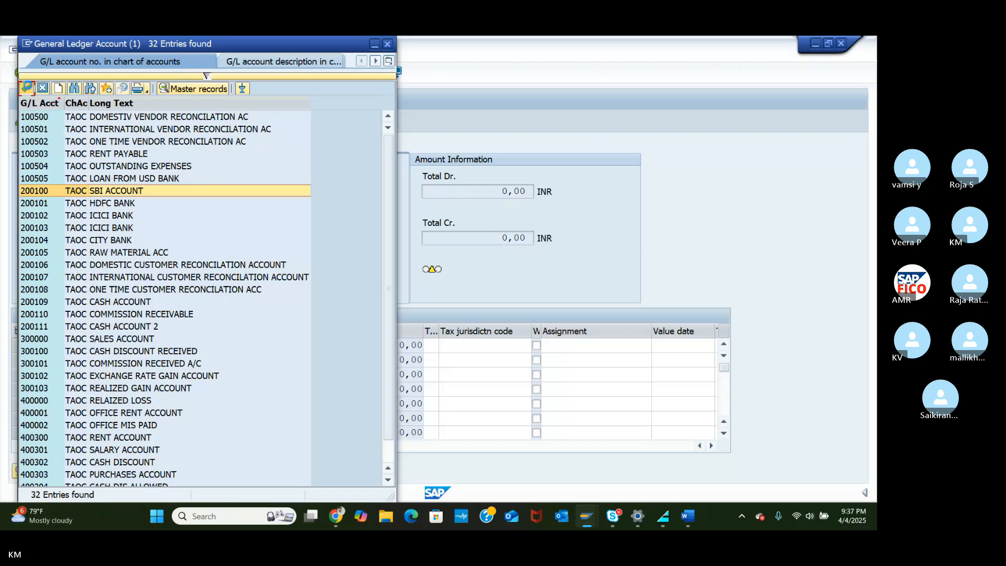
left_click(26, 88)
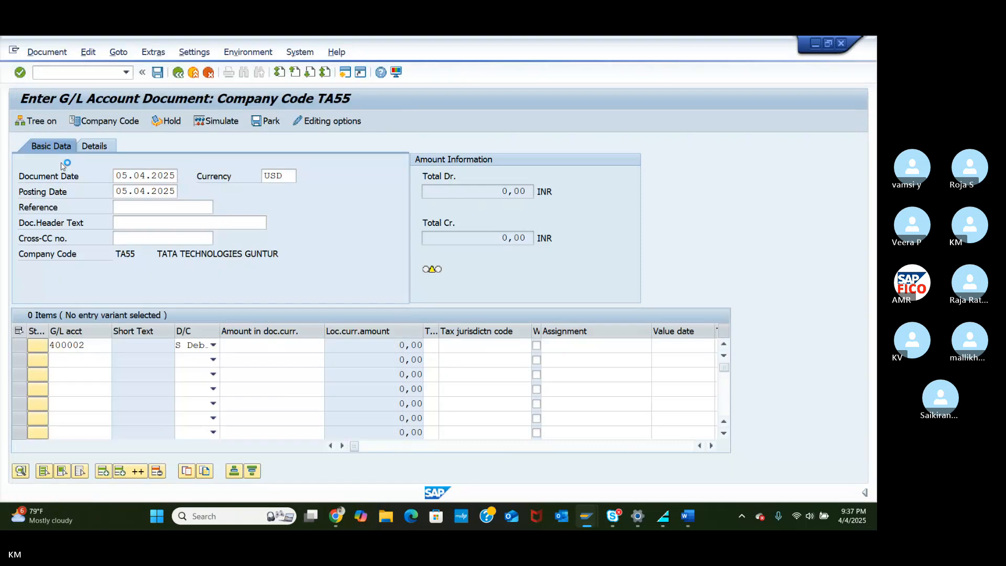
left_click(213, 360)
left_click(195, 382)
Step: Set the document currency amount to 1000 on both the 400002 and 200100 lines
left_click(253, 345)
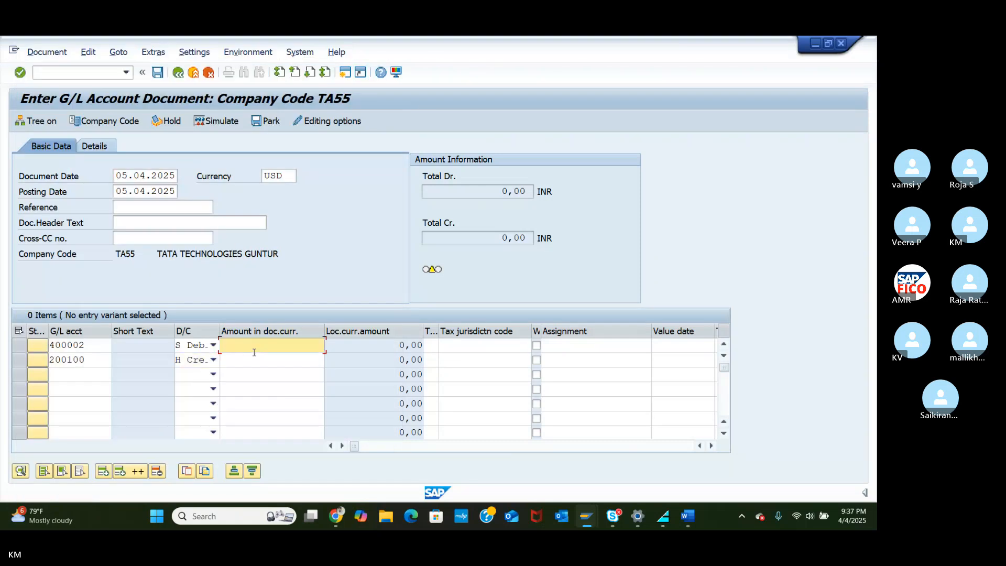
type("10")
left_click(254, 358)
left_click(287, 361)
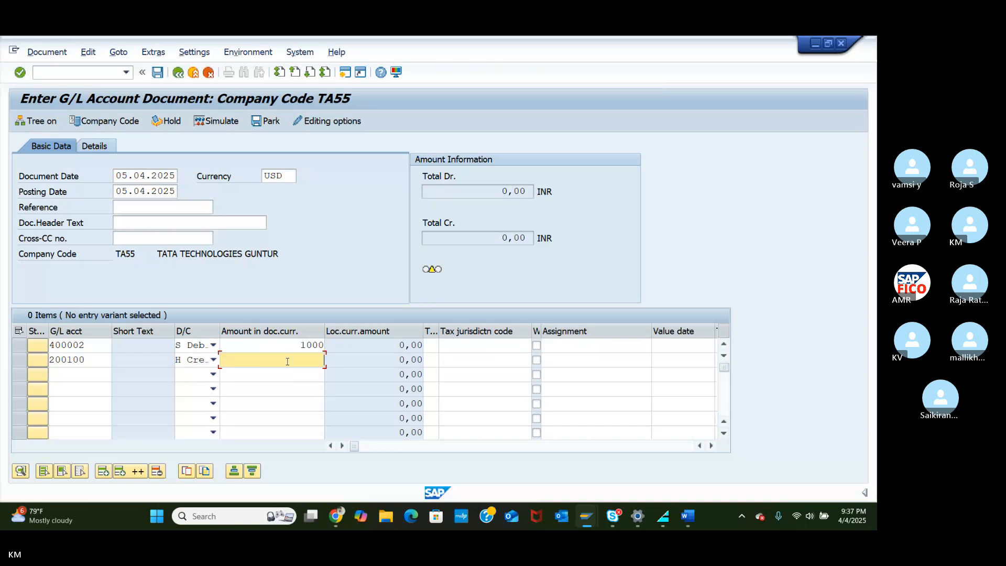
type("10")
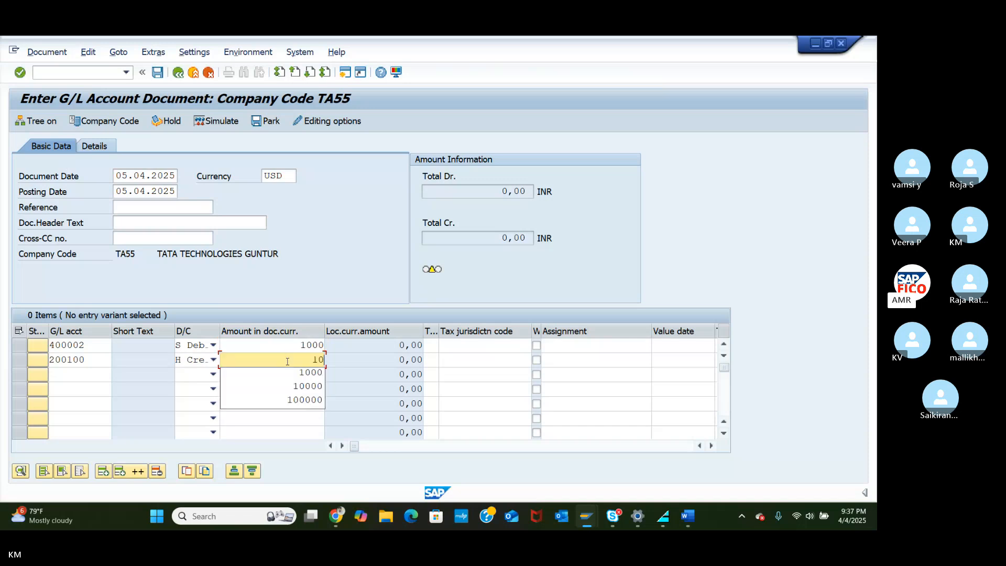
left_click(311, 371)
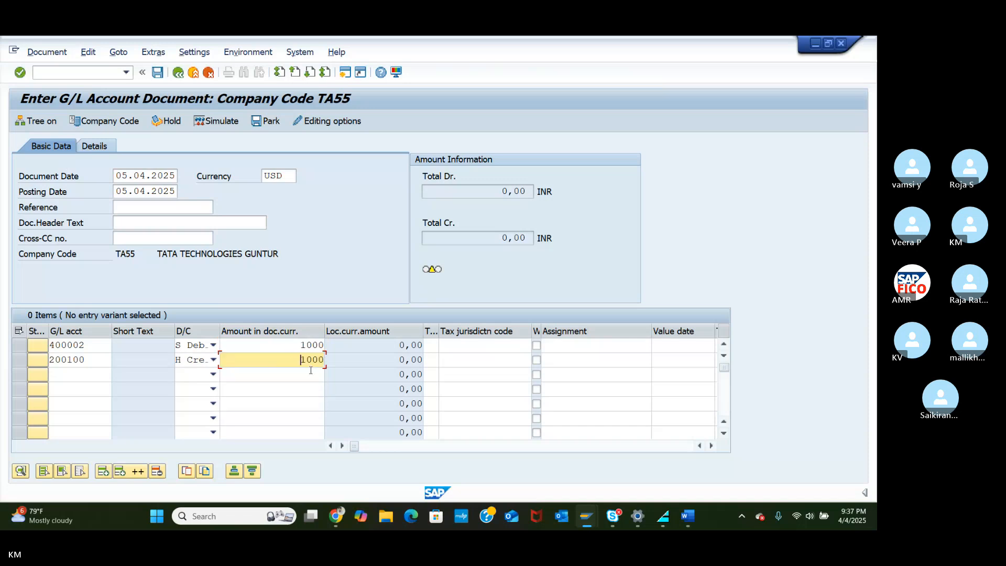
Step: Validate and simulate the USD document, and post it
key("Return")
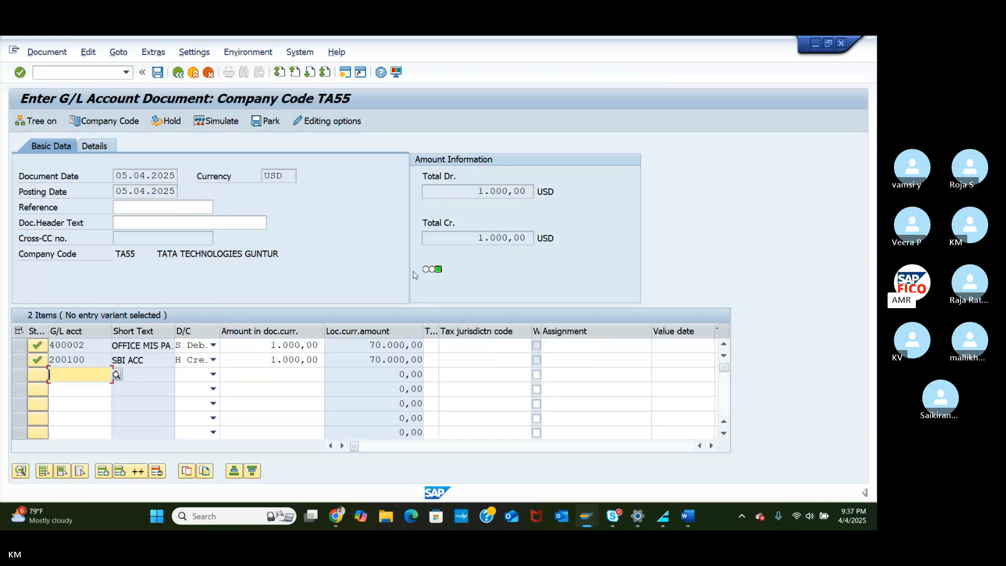
left_click(220, 121)
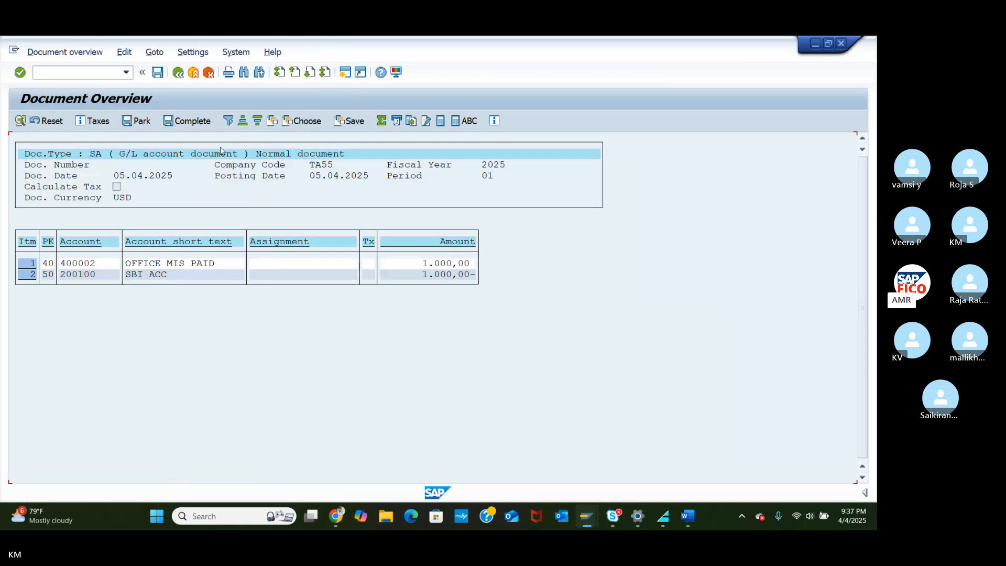
left_click(157, 75)
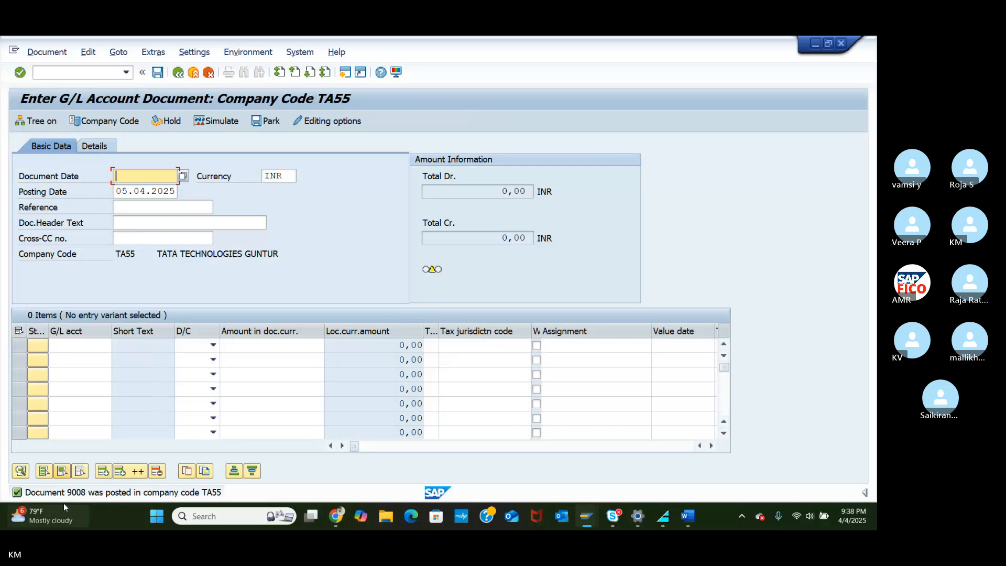
Step: Switch to the Skype meeting in Chrome, view the (TR) Transport Request slide shared in the chat at full size, and close it
mouse_move(64, 503)
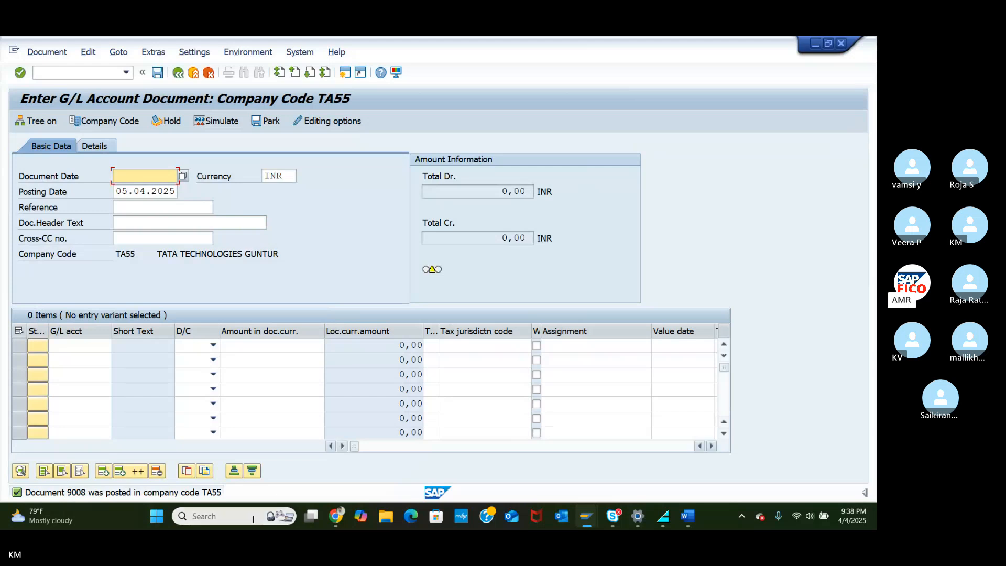
left_click(337, 519)
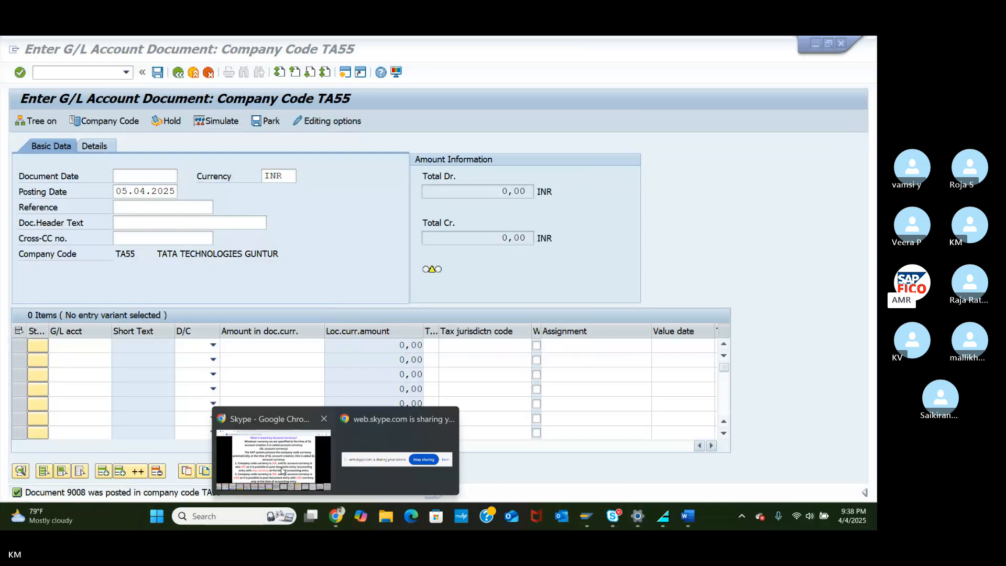
left_click(282, 470)
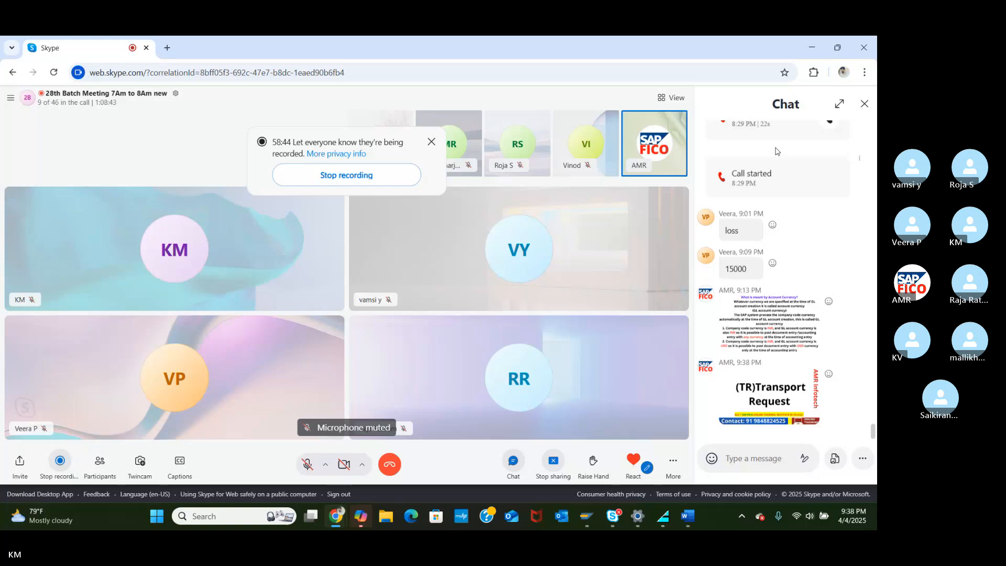
left_click(770, 320)
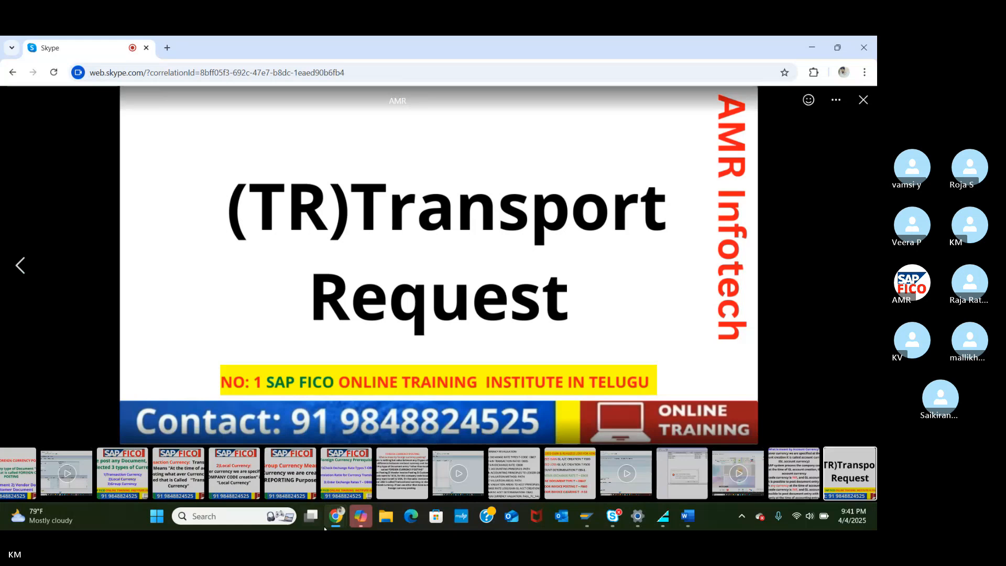
mouse_move(336, 518)
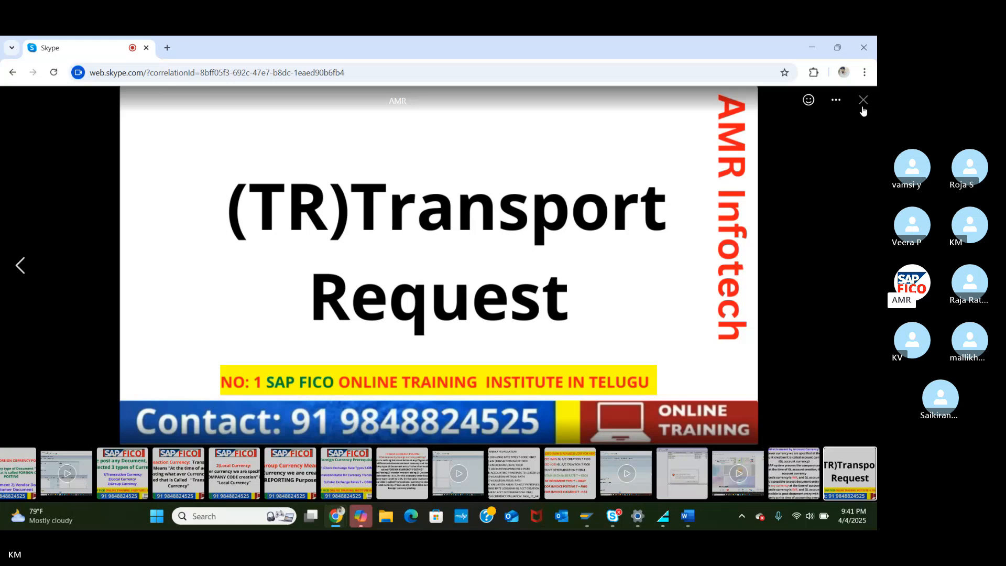
left_click(863, 105)
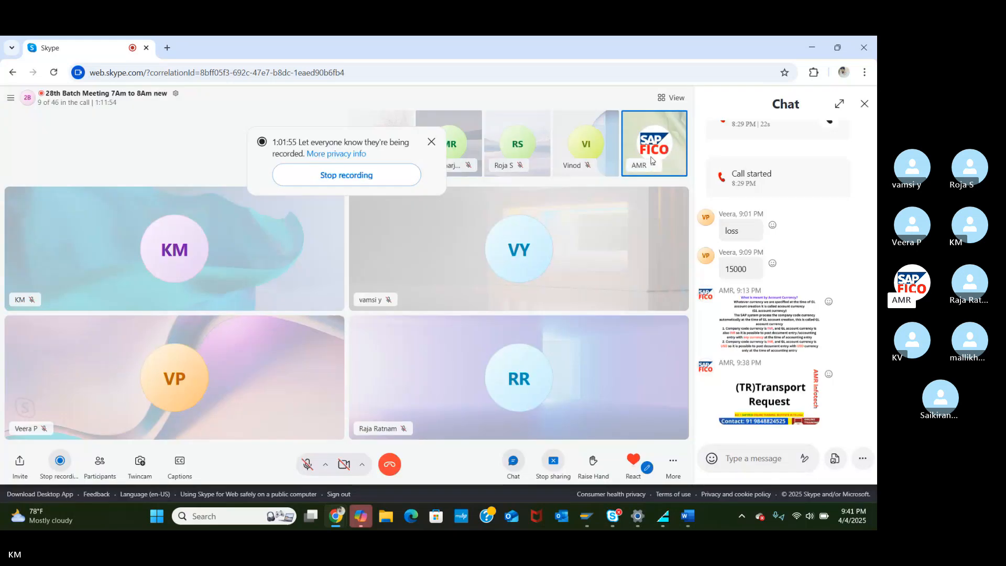